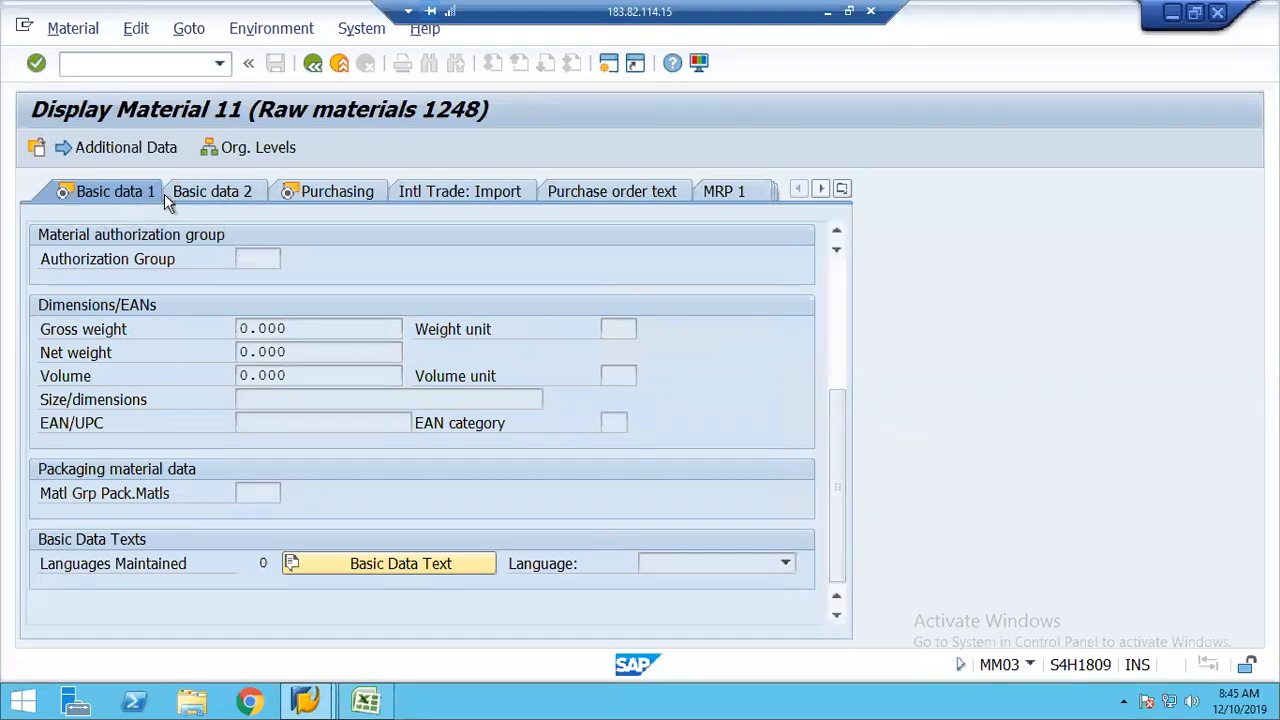
Review the Basic data 2 view of material 11 from start to end, and open its Purchasing view.
left_click(212, 191)
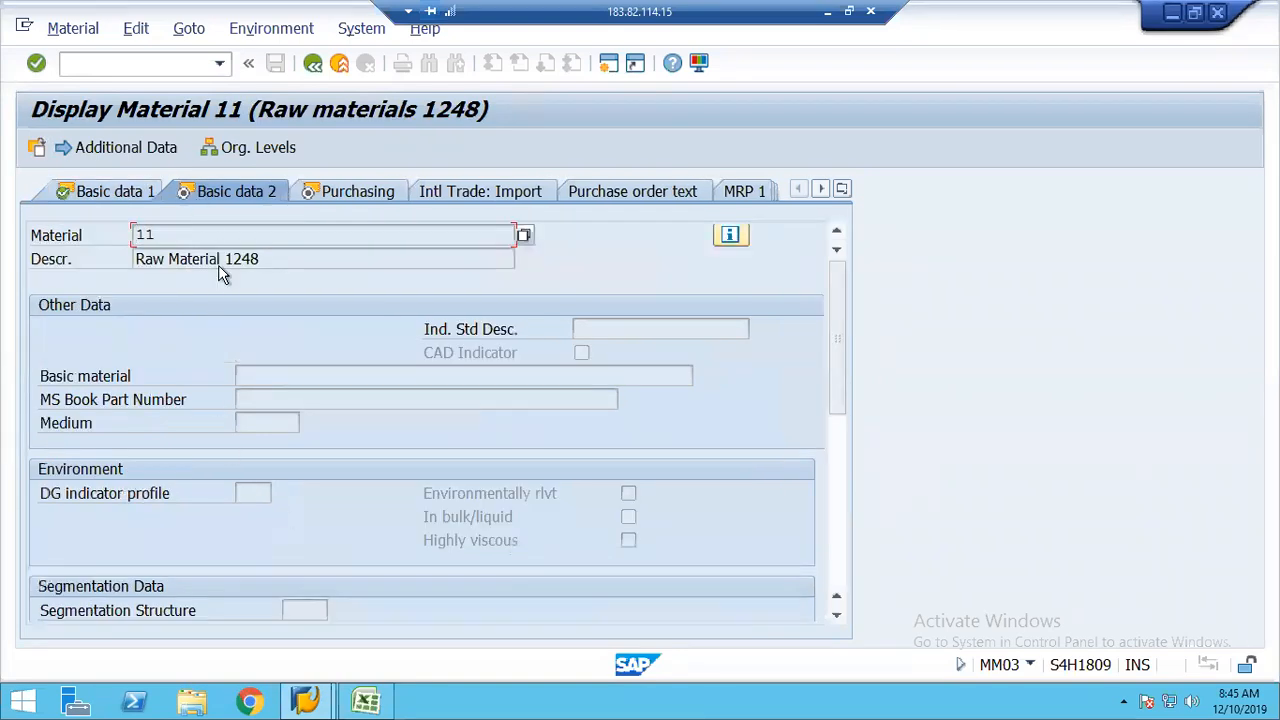
left_click(838, 542)
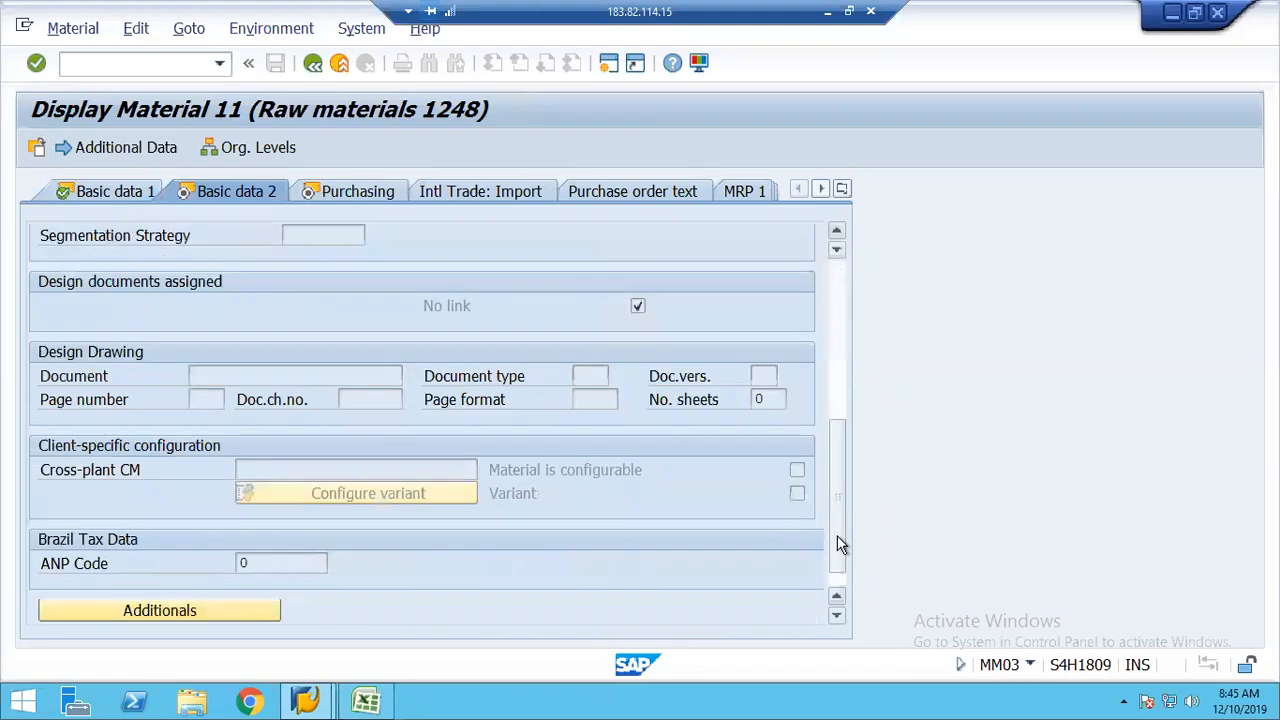
left_click(837, 280)
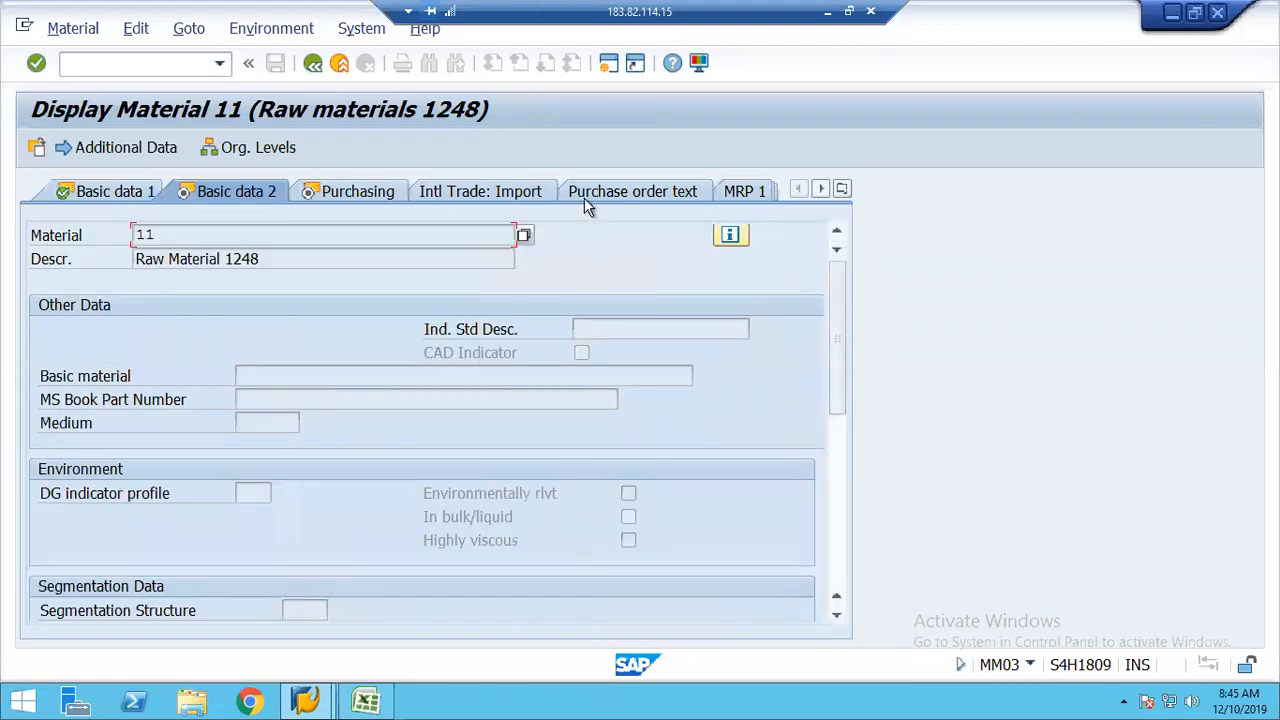
left_click(322, 195)
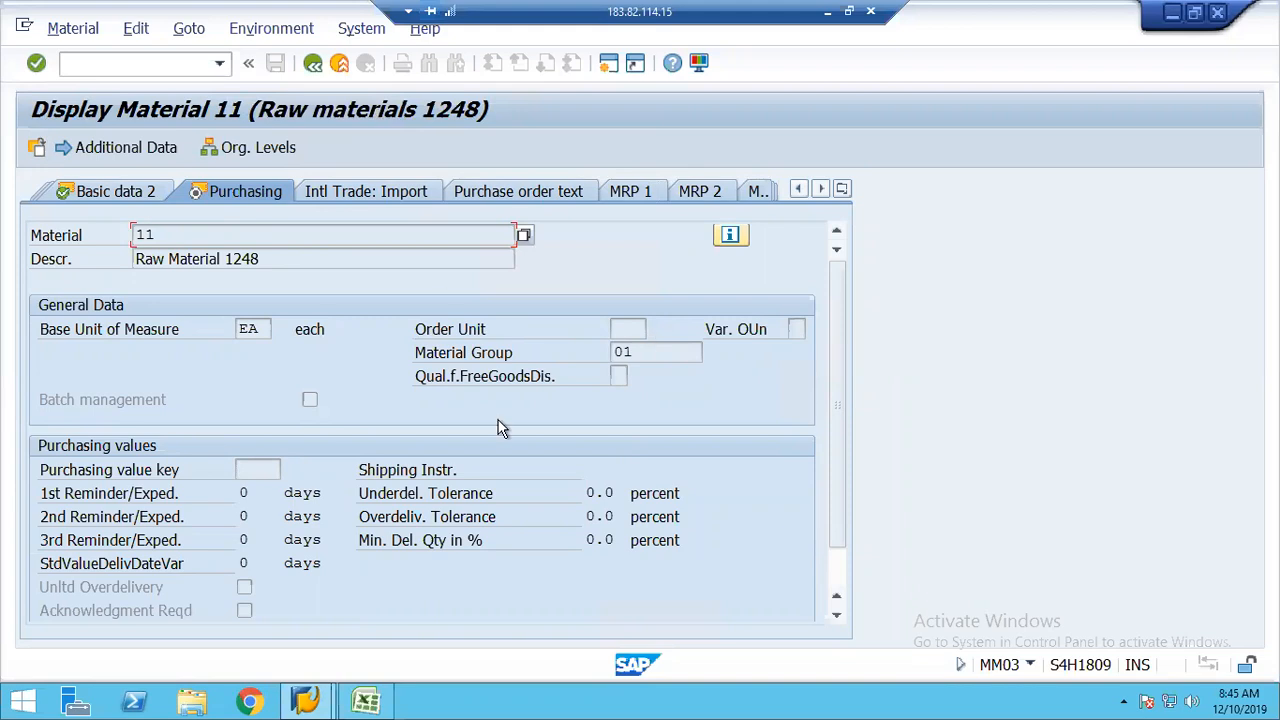
Open the material's MRP 1 view for plant 1248 and storage location 1248.
left_click(627, 190)
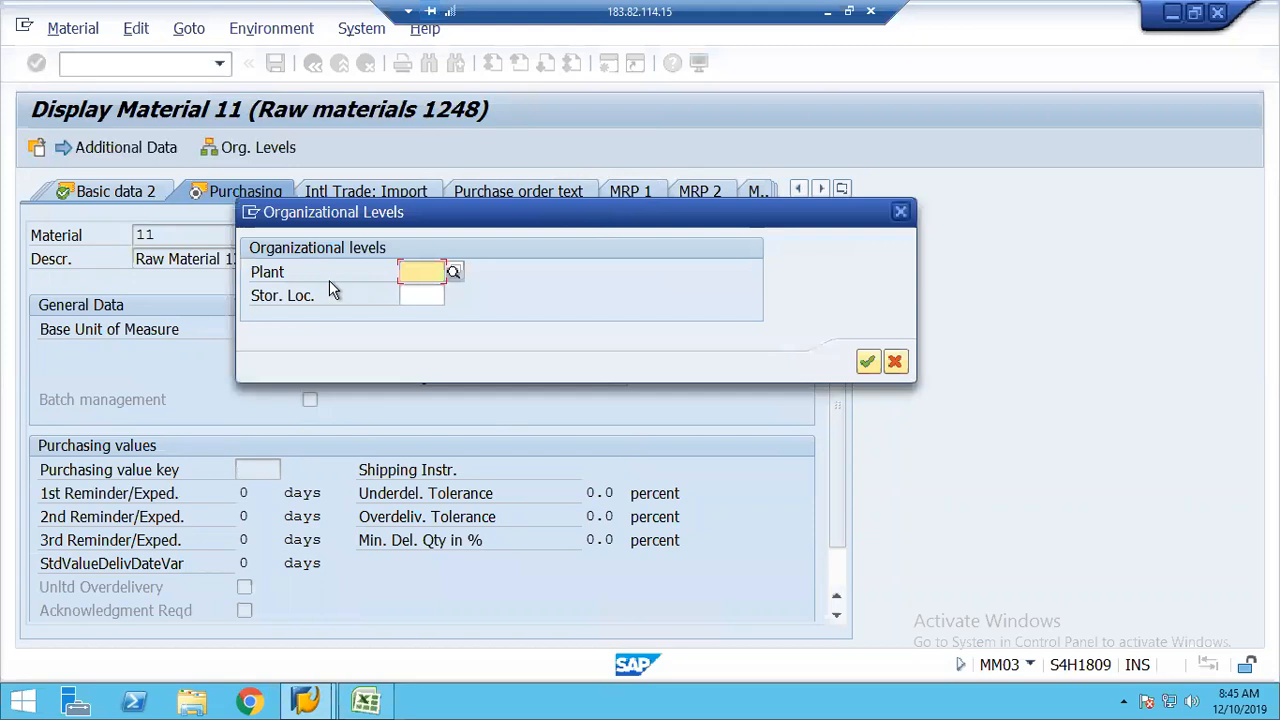
type("1248")
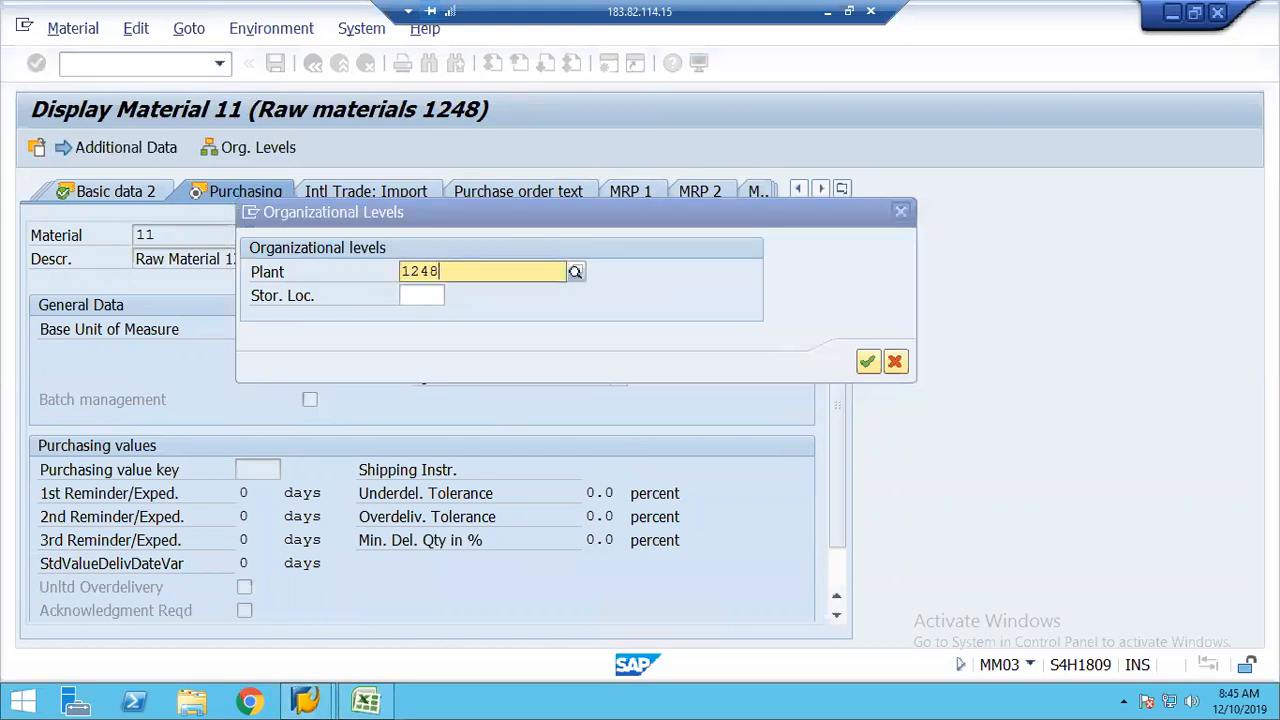
type("1248")
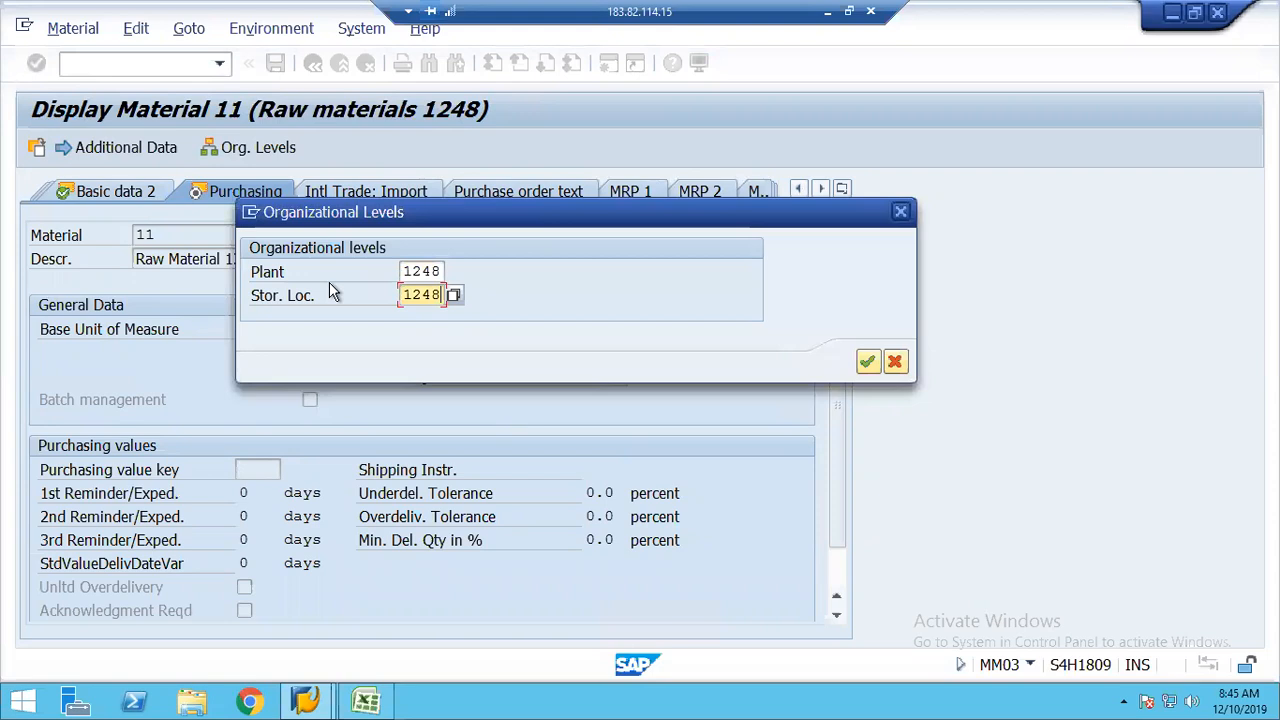
key("Return")
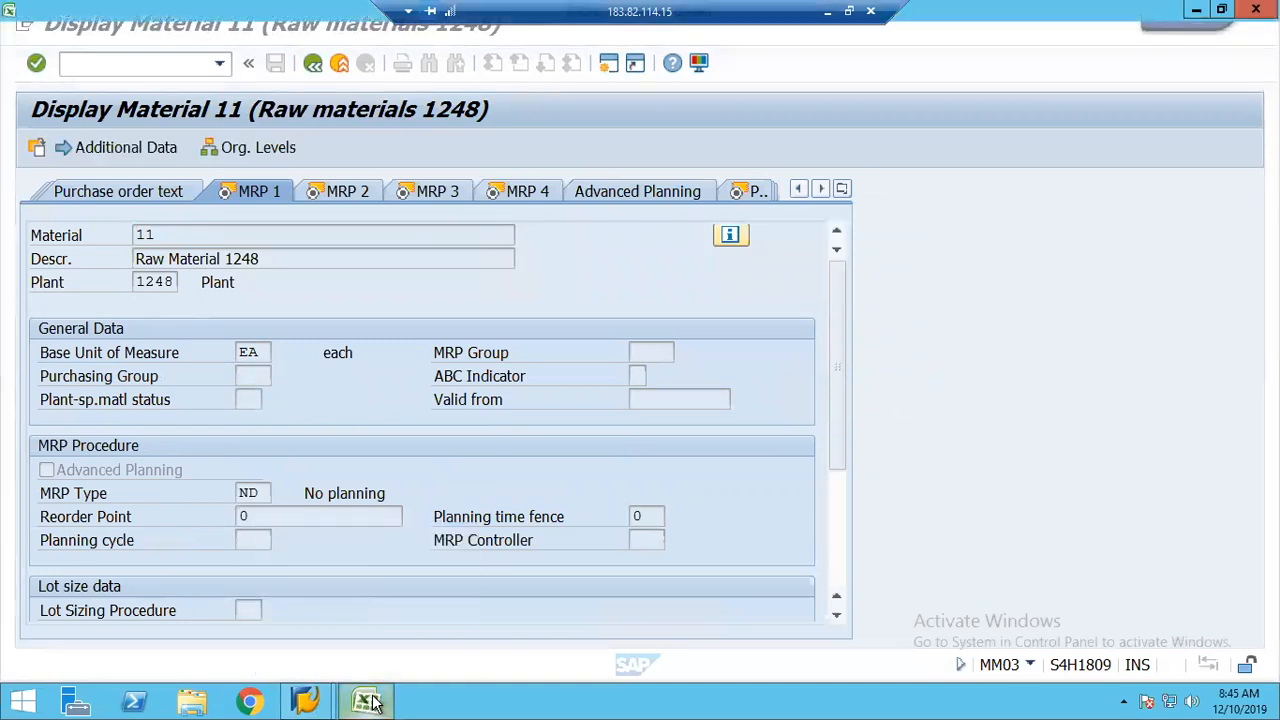
Switch to Excel and enter 1248 in C12 with the label Purchase Organization in D12.
left_click(368, 702)
left_click(166, 390)
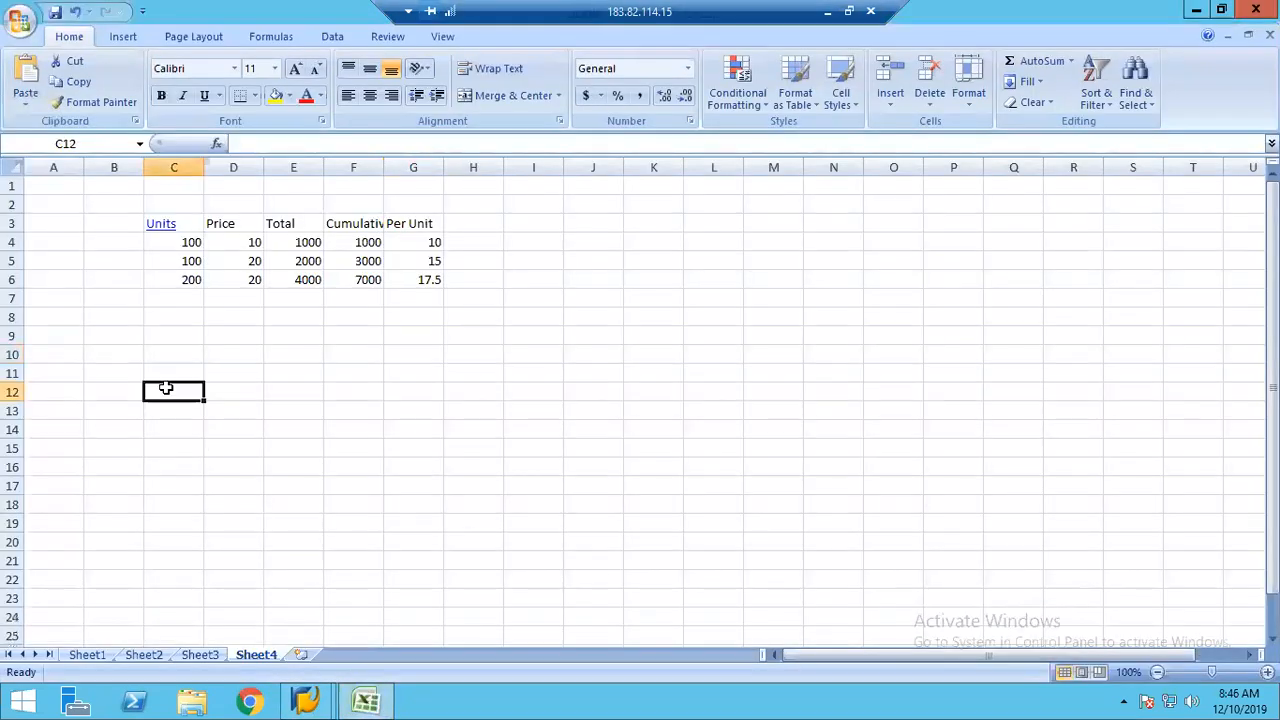
type("1248")
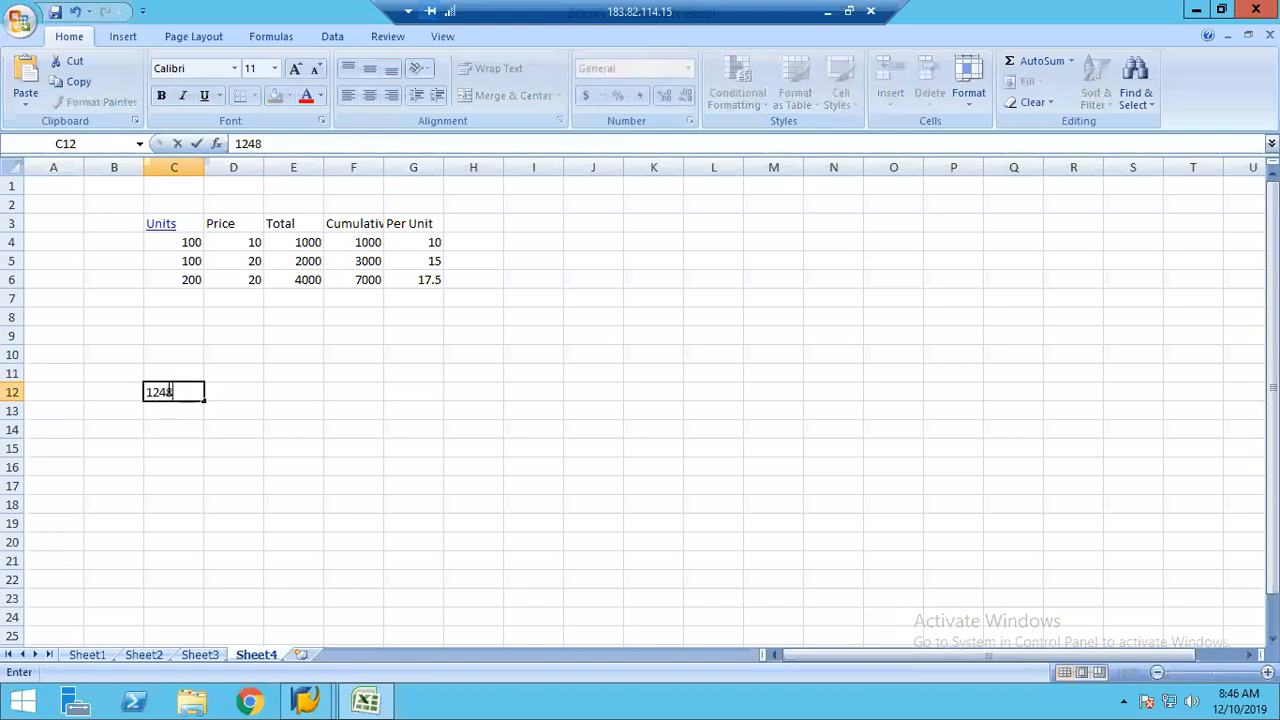
key("Tab")
type("Purcah")
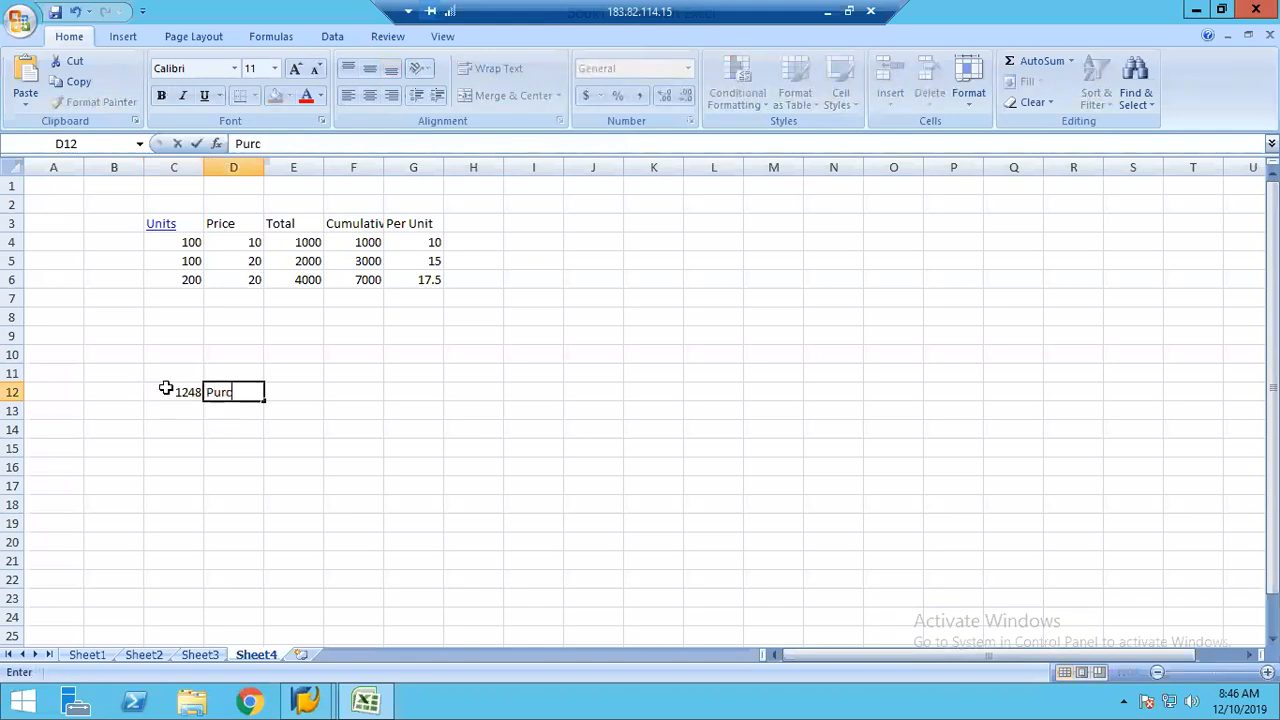
key("BackSpace")
key("BackSpace")
type("hase Organization")
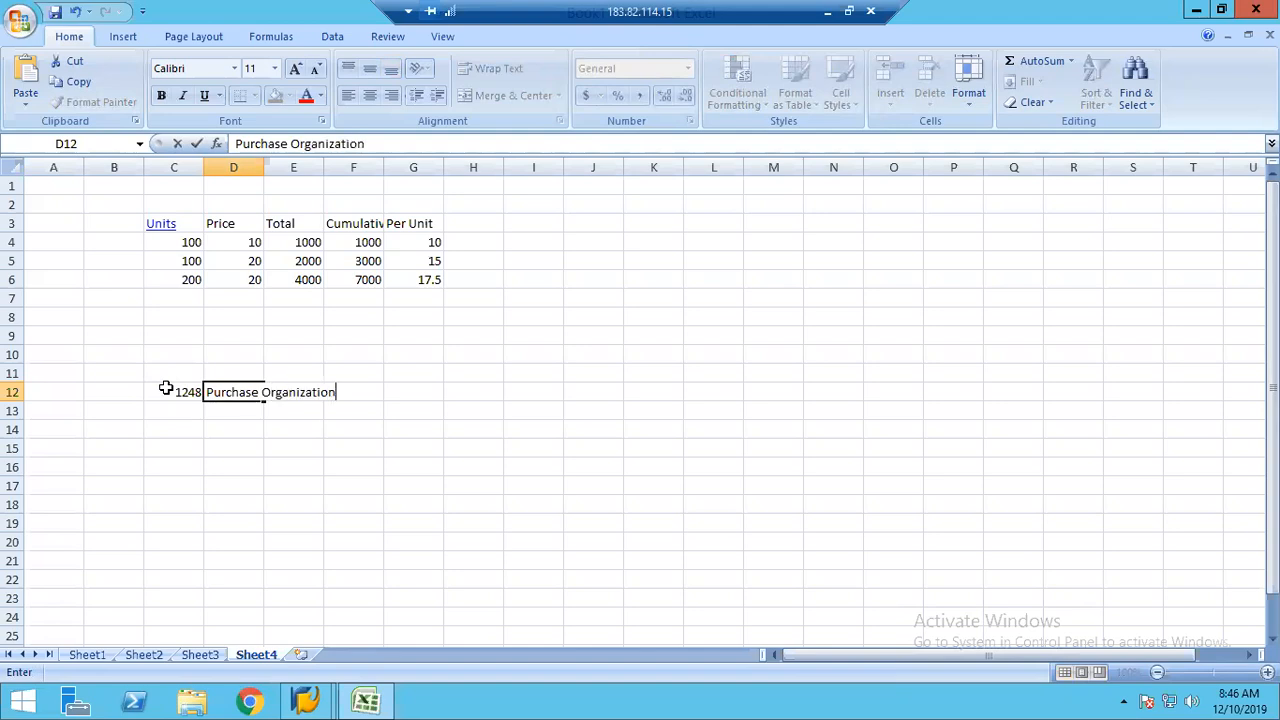
key("Return")
Enter 1248 with the label Plant in D13:E13 and 1248 with the label Storage Location in D14:E14.
type("1248")
key("Tab")
type("Plant")
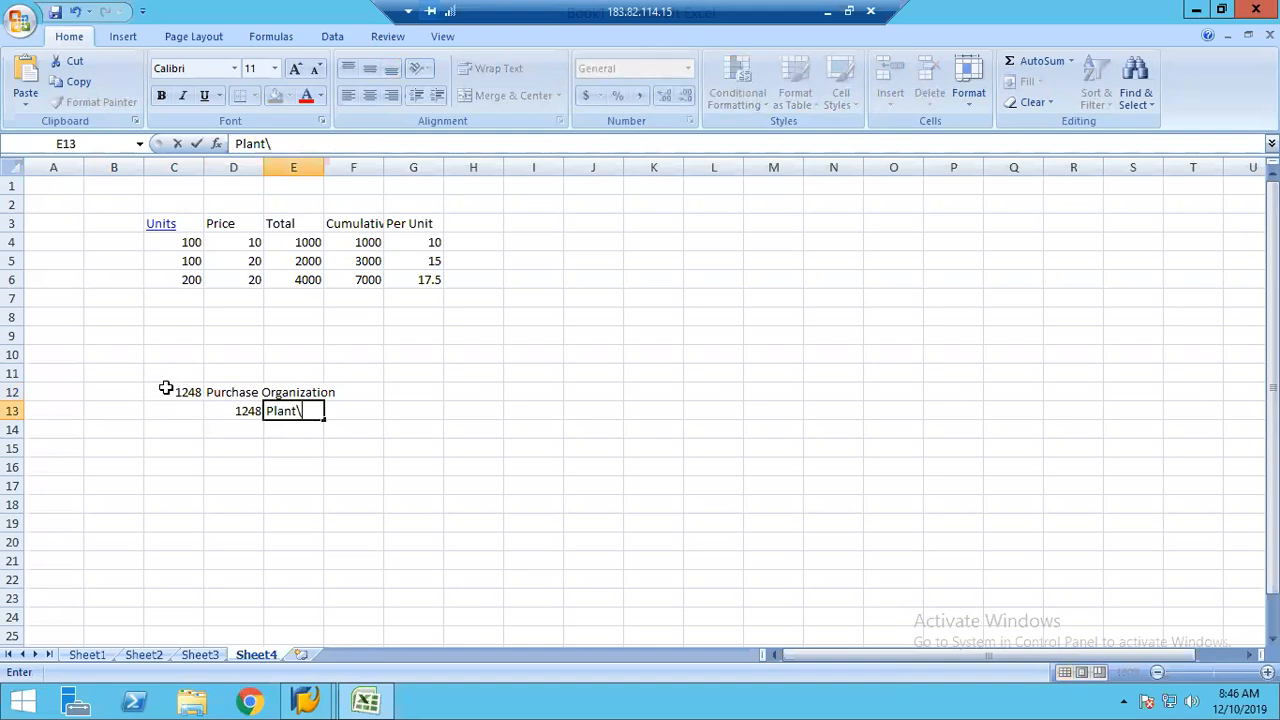
type("\\")
key("BackSpace")
key("Return")
type("1248")
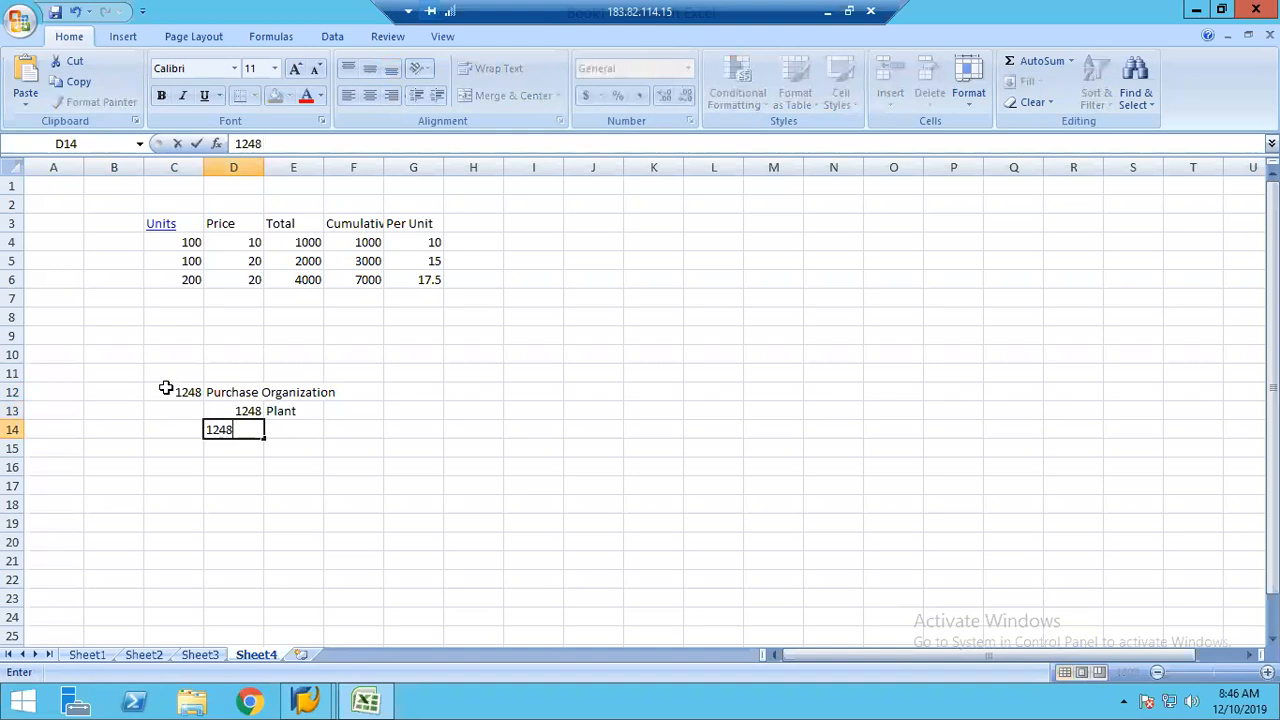
key("Tab")
type("Sto")
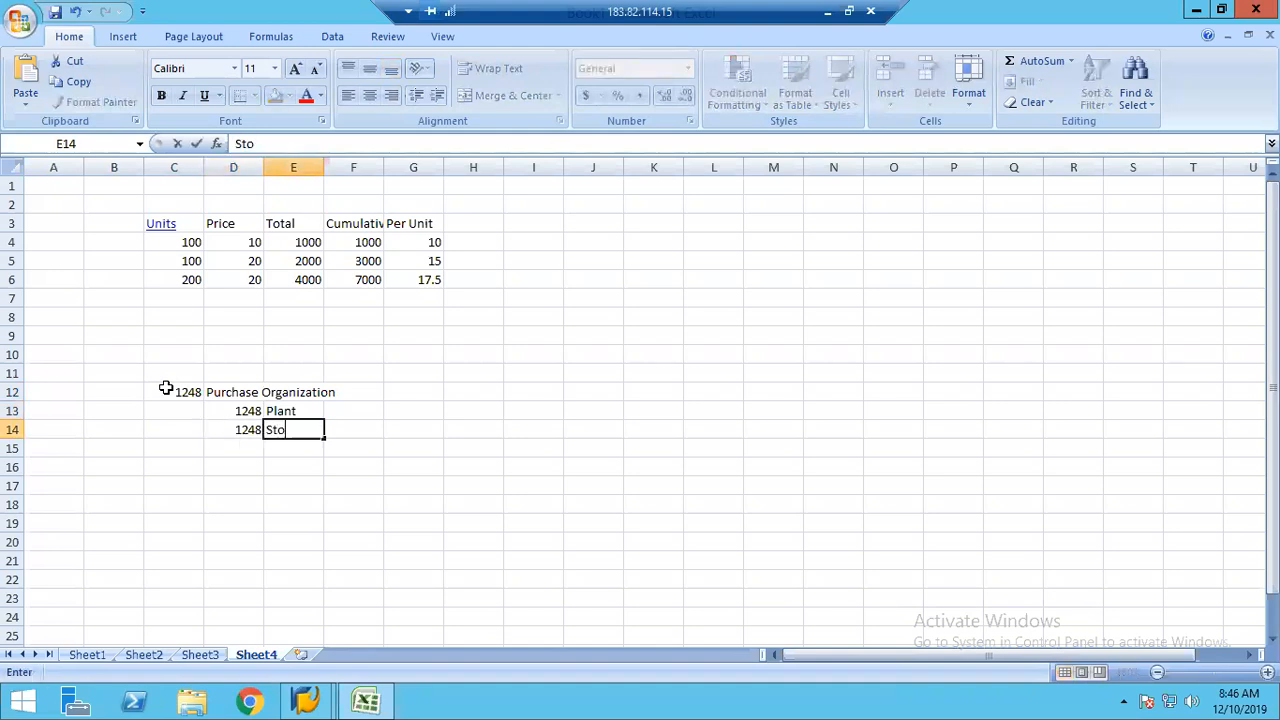
type("riage Location")
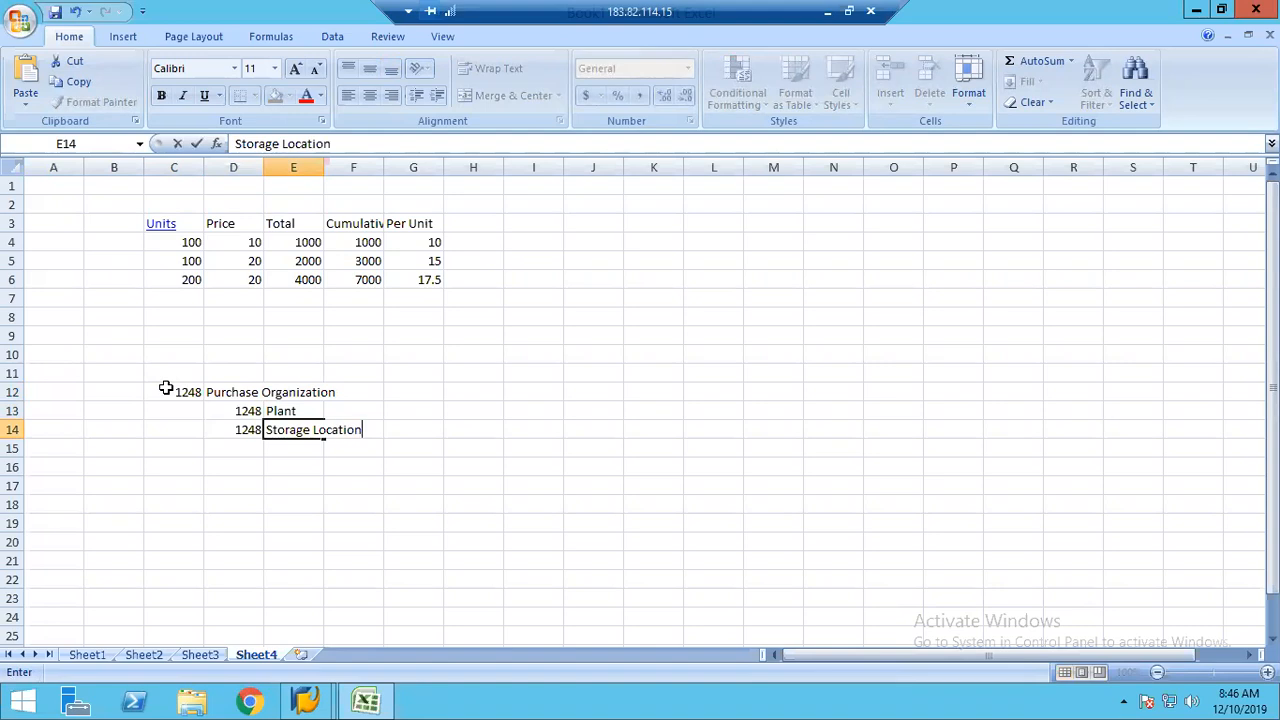
key("Return")
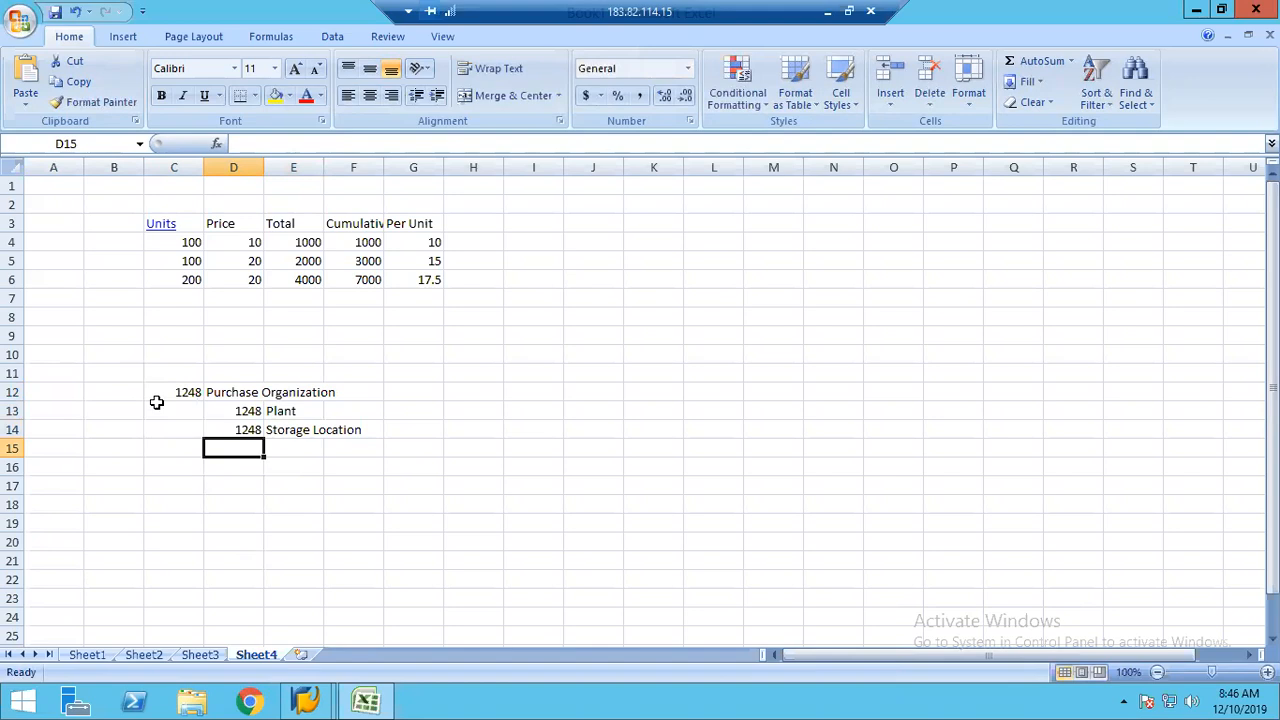
Enter 2000 in A12 with the label Co Code in B12.
left_click(86, 396)
left_click(59, 394)
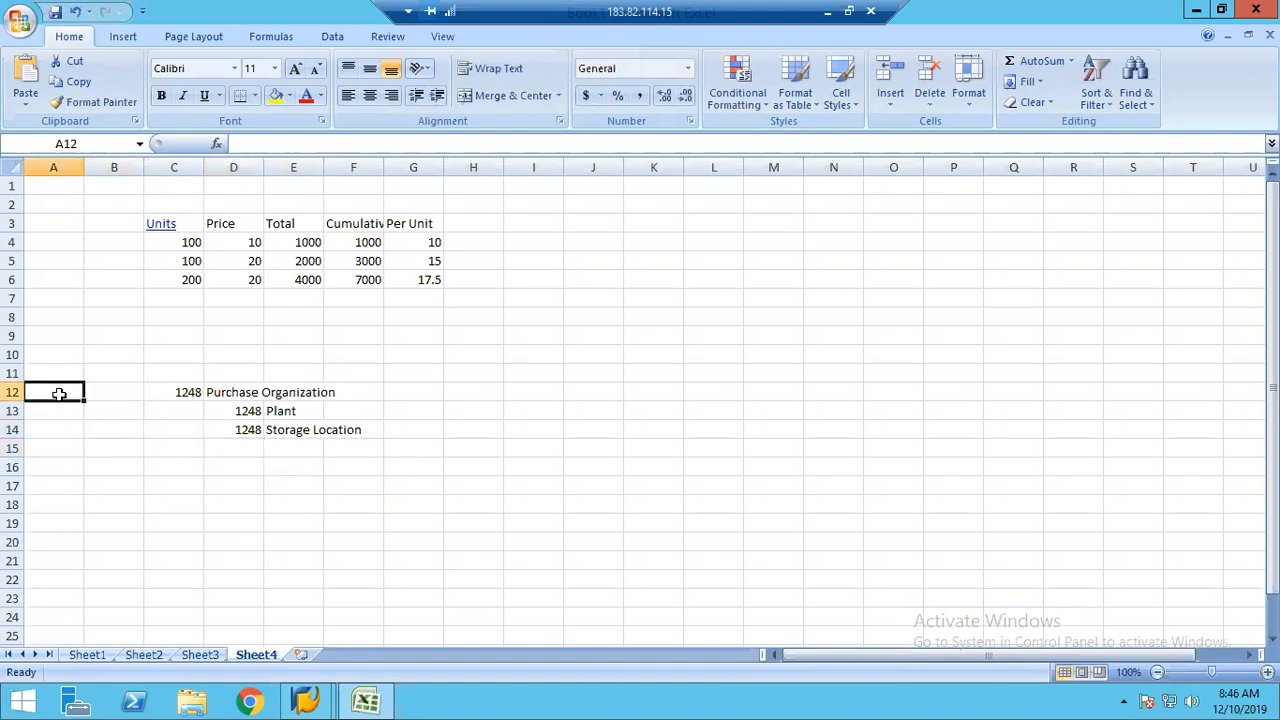
type("200")
key("Tab")
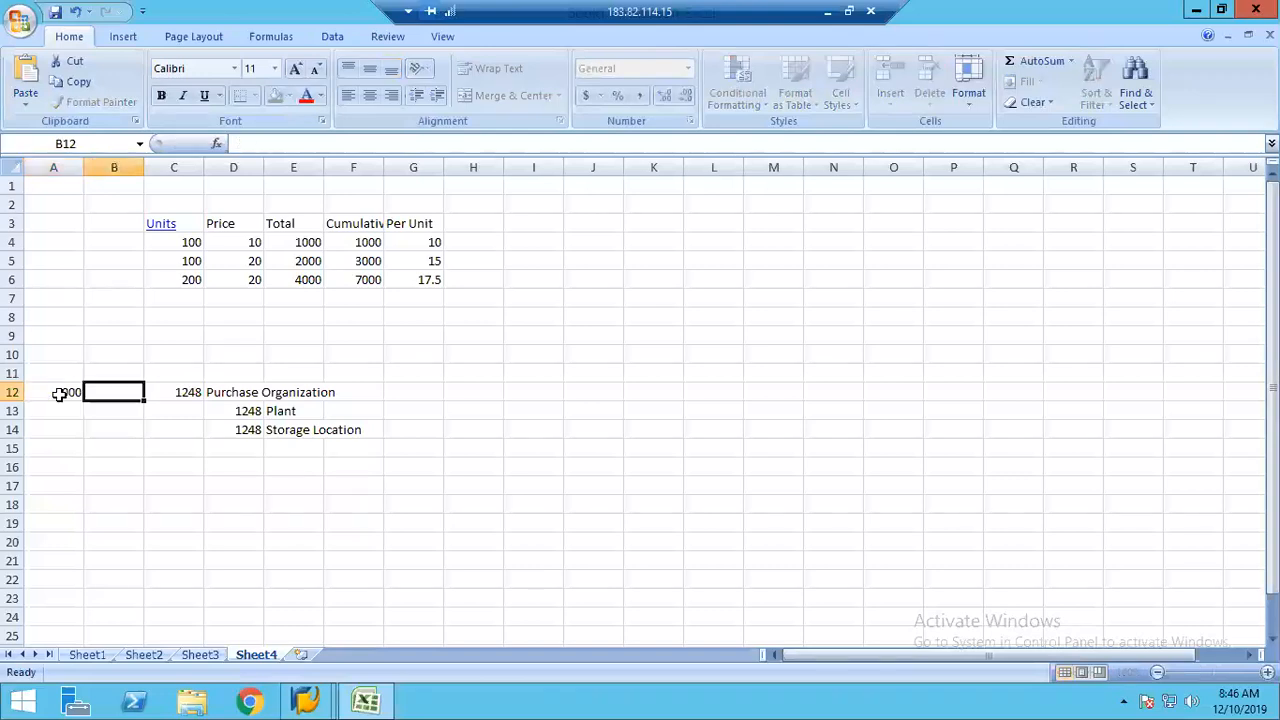
type("Co Code")
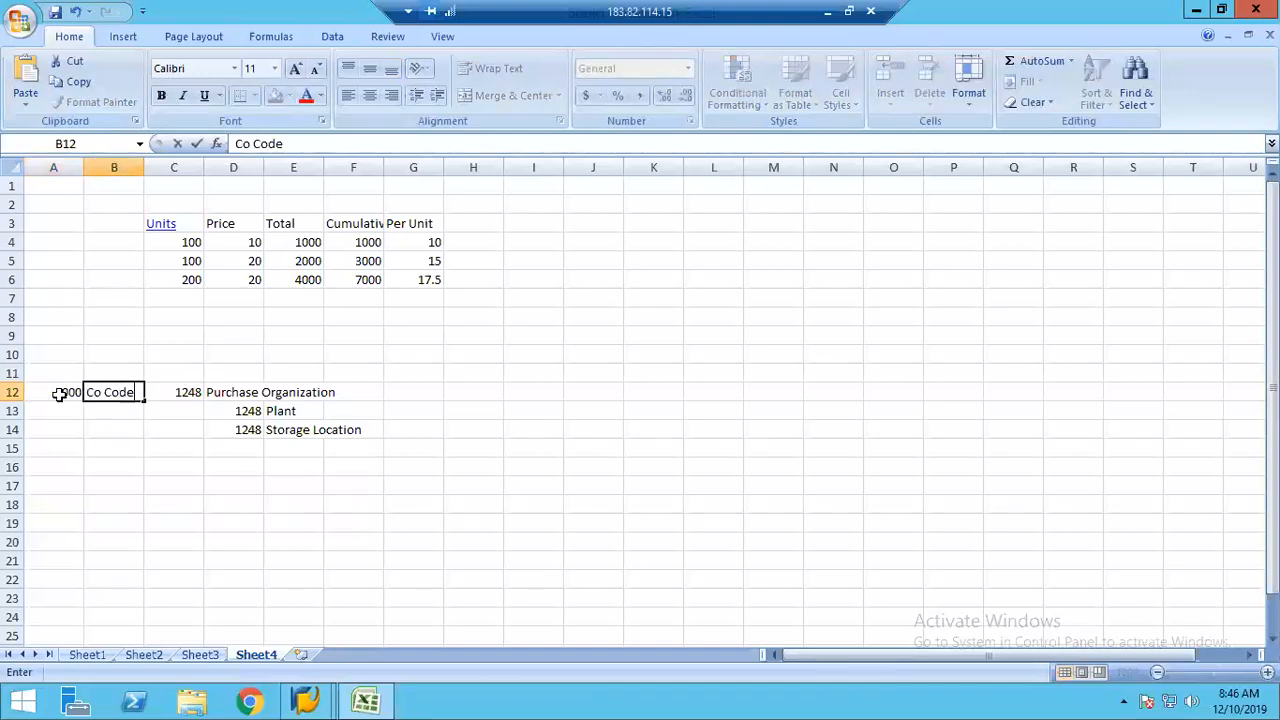
left_click(60, 404)
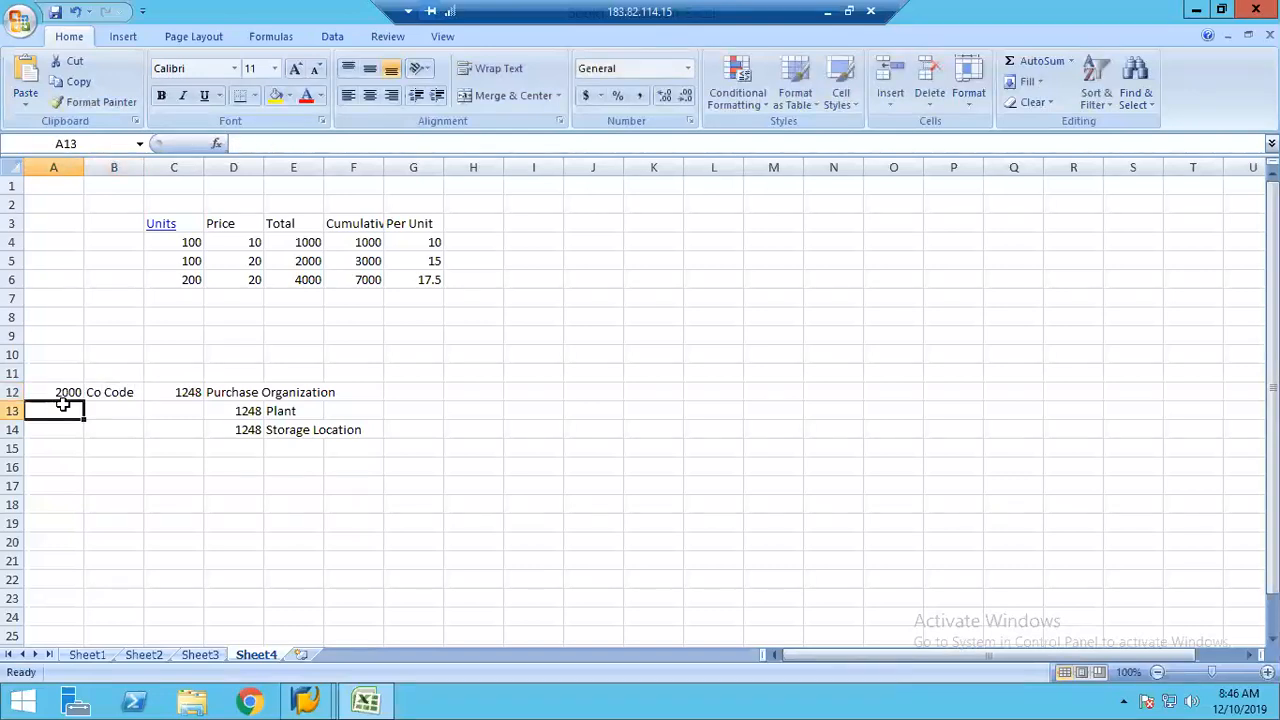
Switch back to the SAP material display and review the MRP procedure and lot size data in MRP 1.
left_click(305, 700)
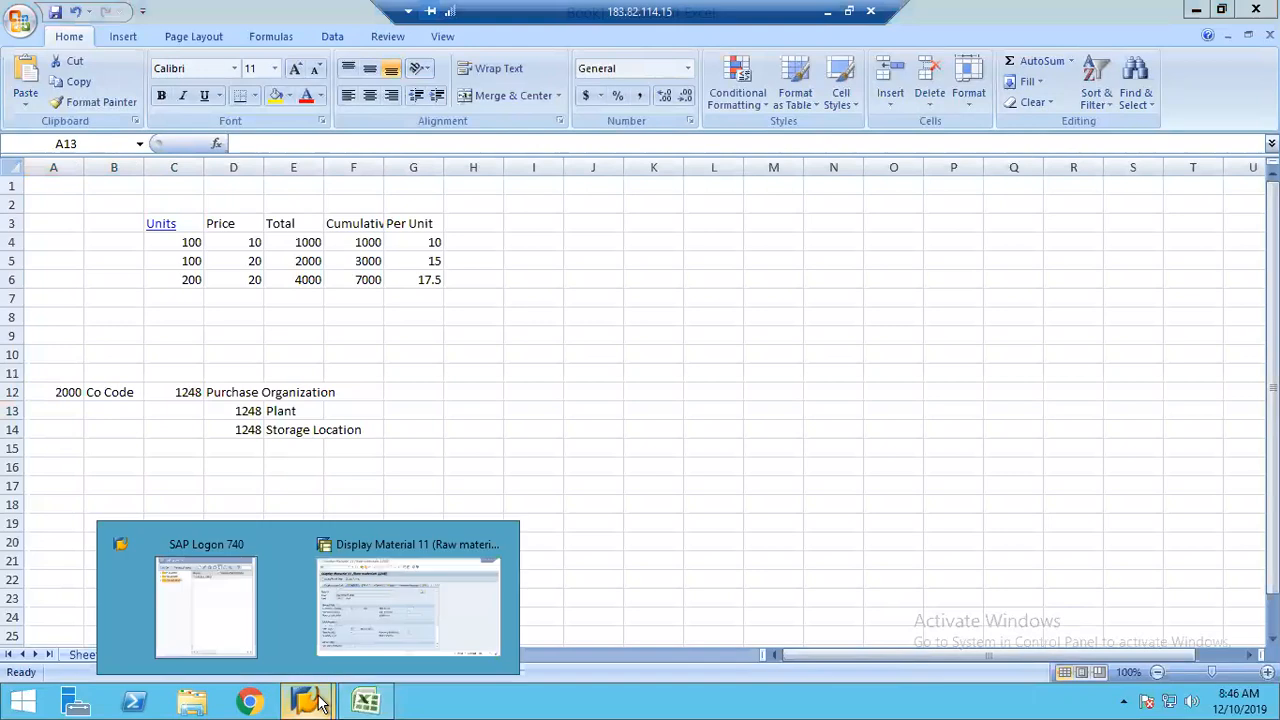
left_click(393, 622)
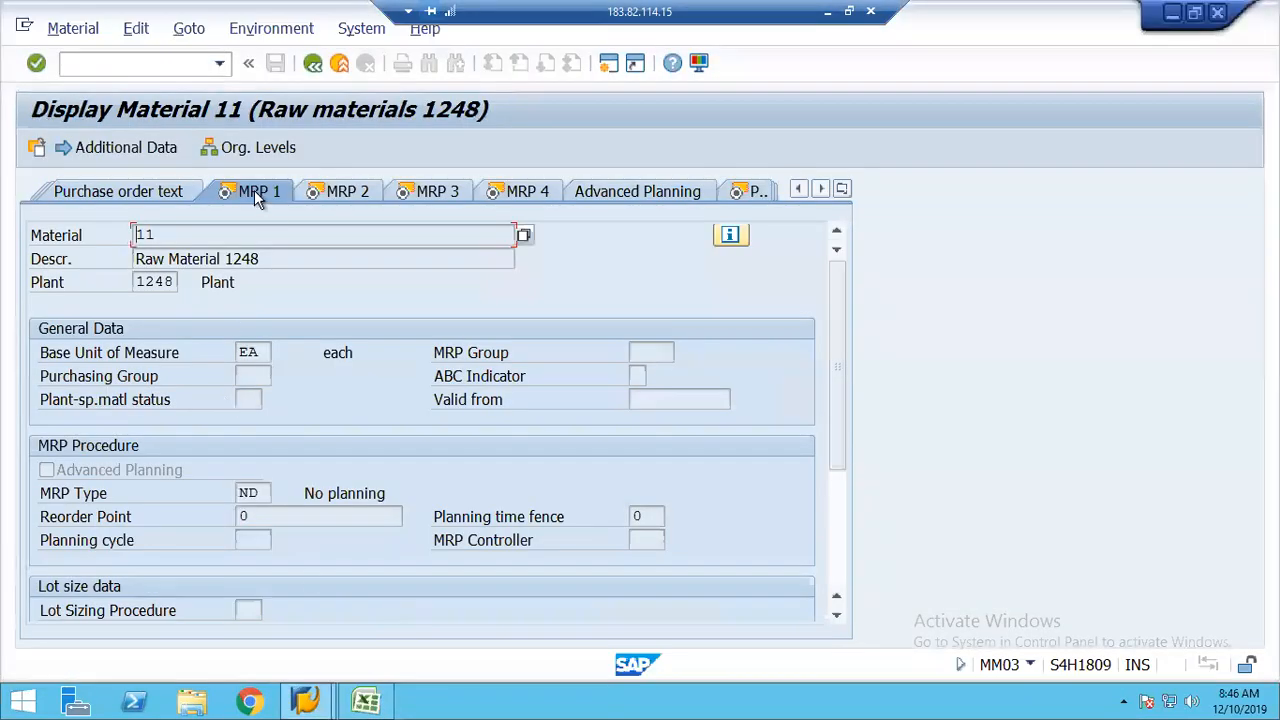
left_click(829, 549)
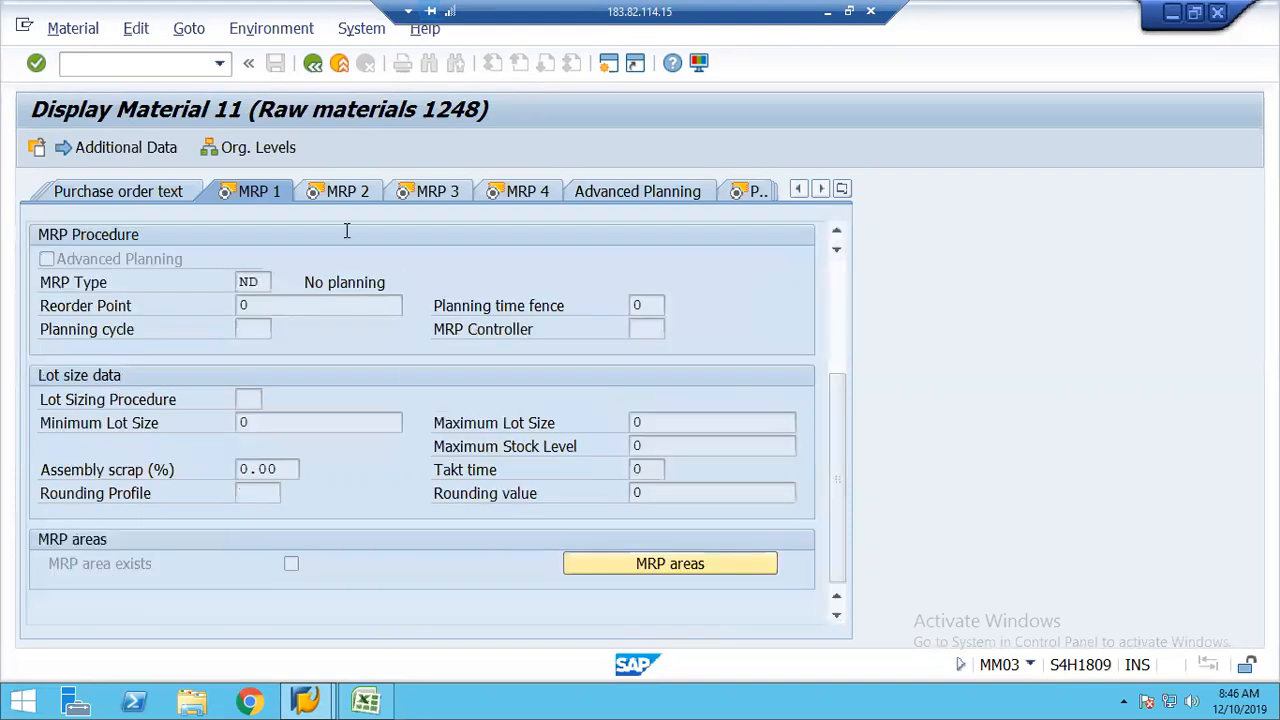
Examine the possible procurement types in the MRP 2 view, highlighting External procurement, and close the list without choosing.
left_click(329, 194)
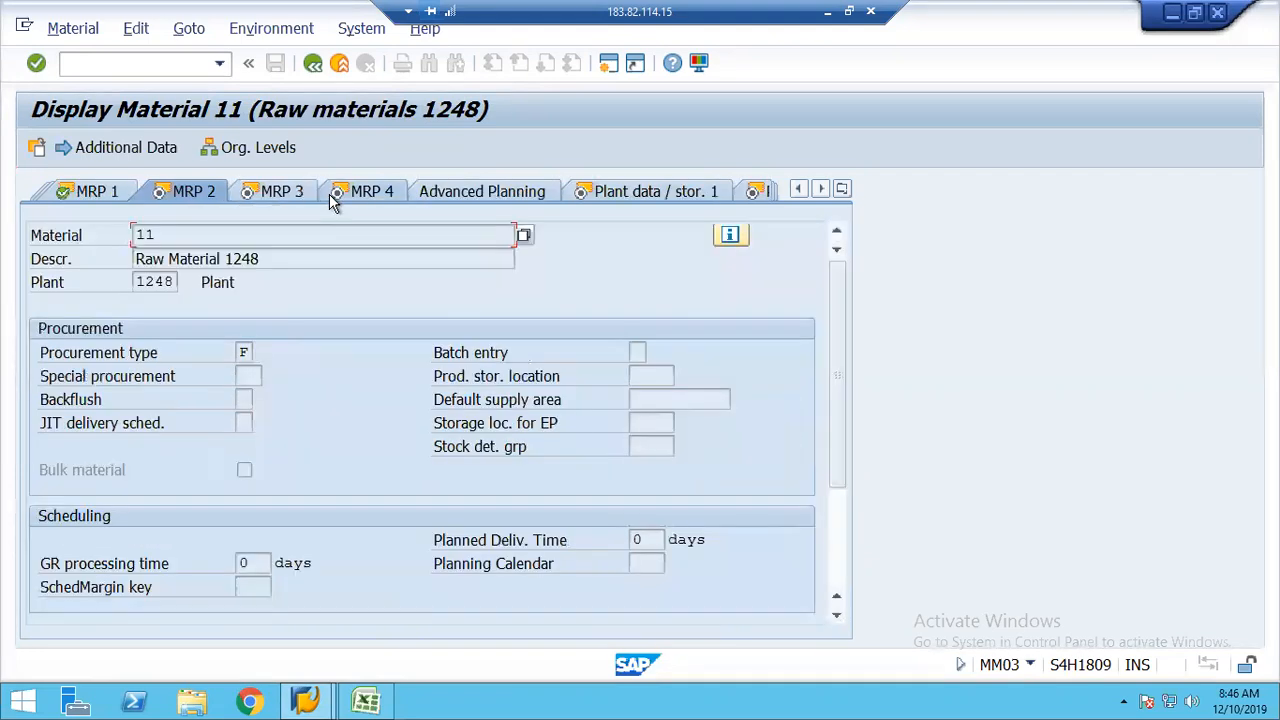
left_click(245, 352)
left_click(259, 351)
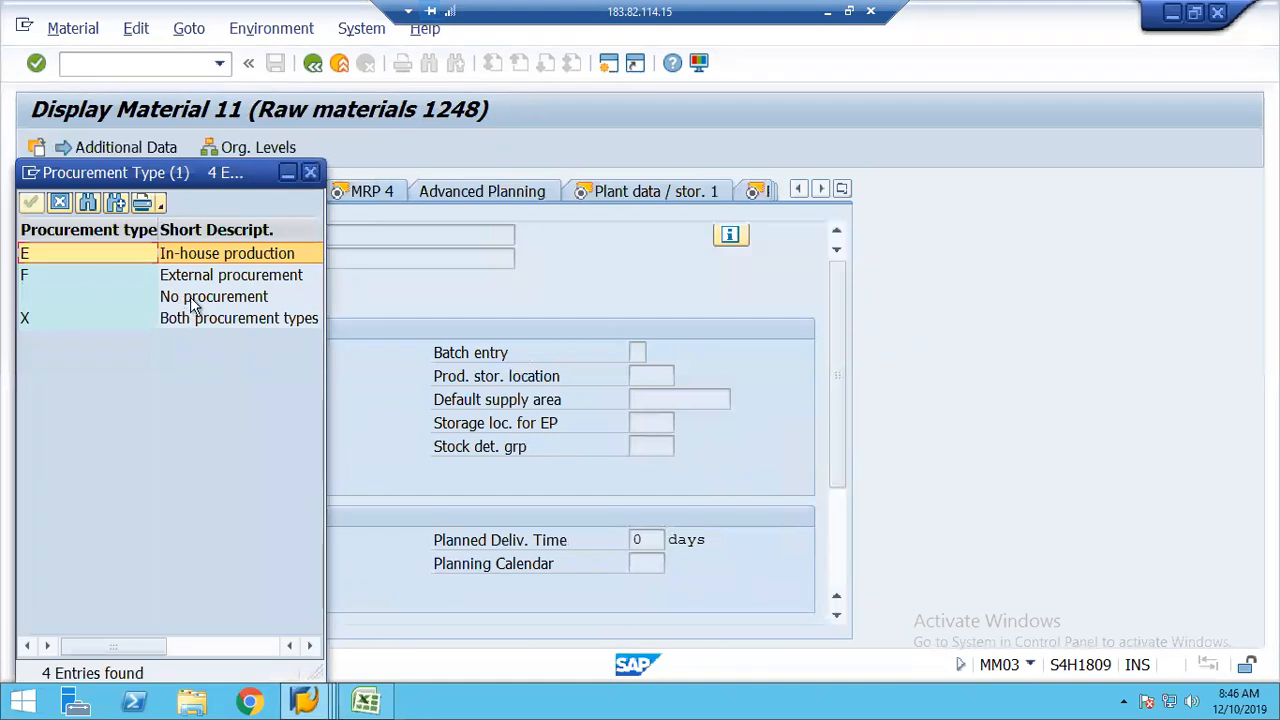
left_click(194, 284)
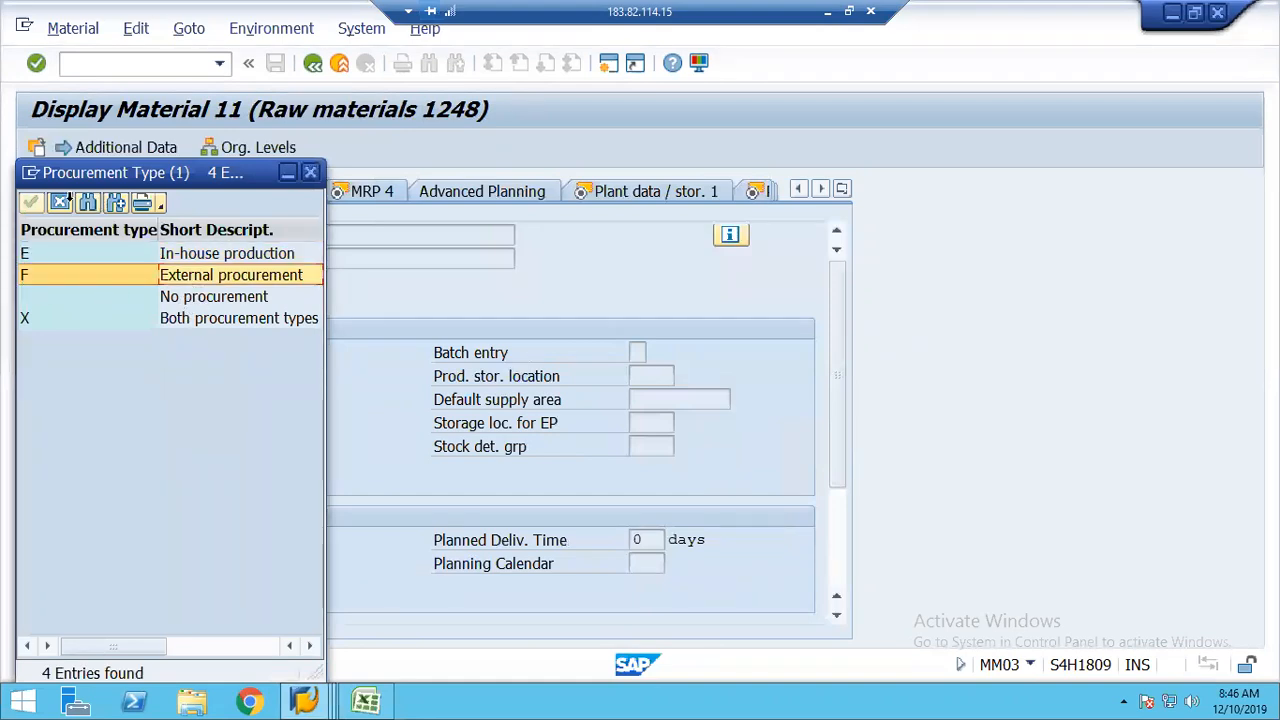
left_click(67, 205)
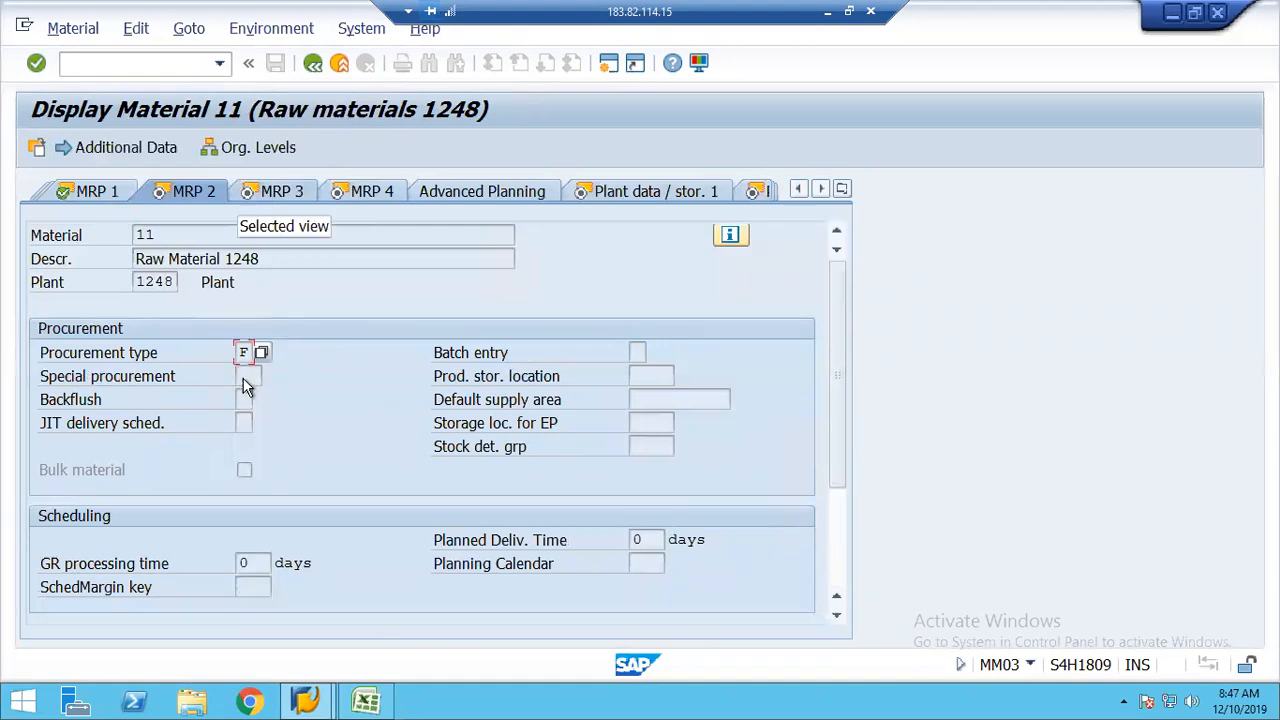
View the material's MRP 3 and MRP 4 data.
left_click(270, 193)
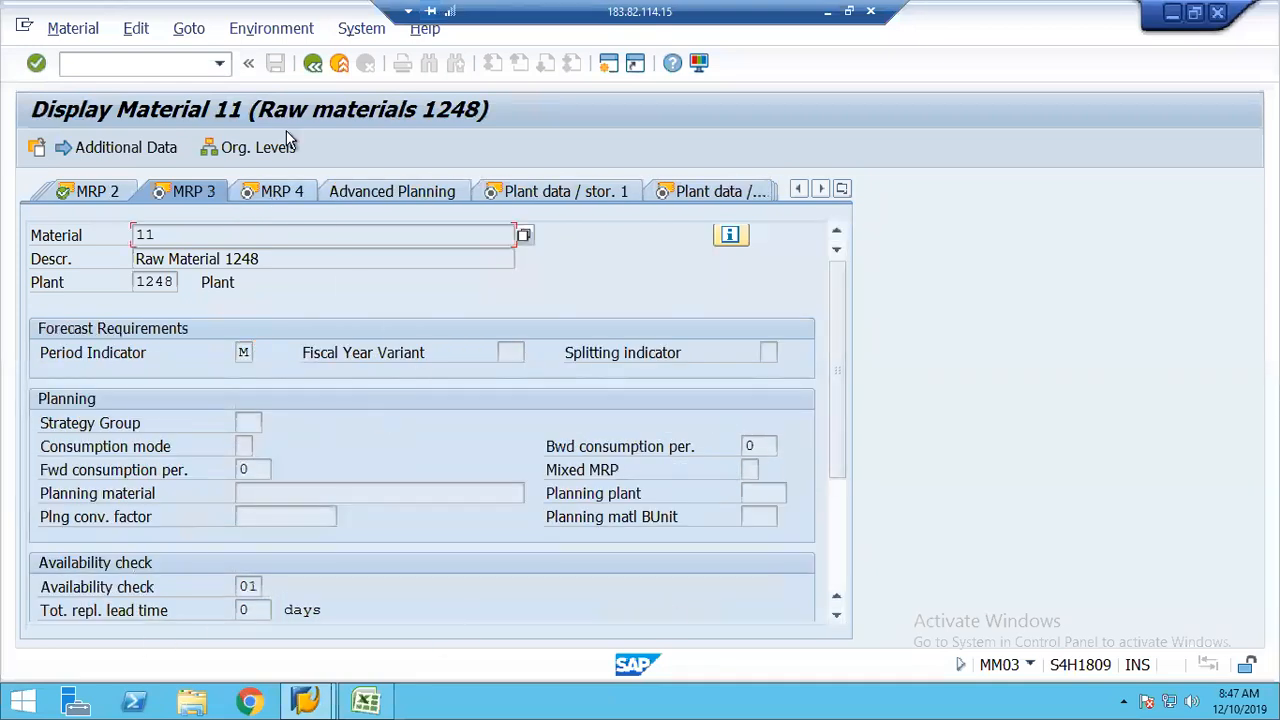
left_click(282, 198)
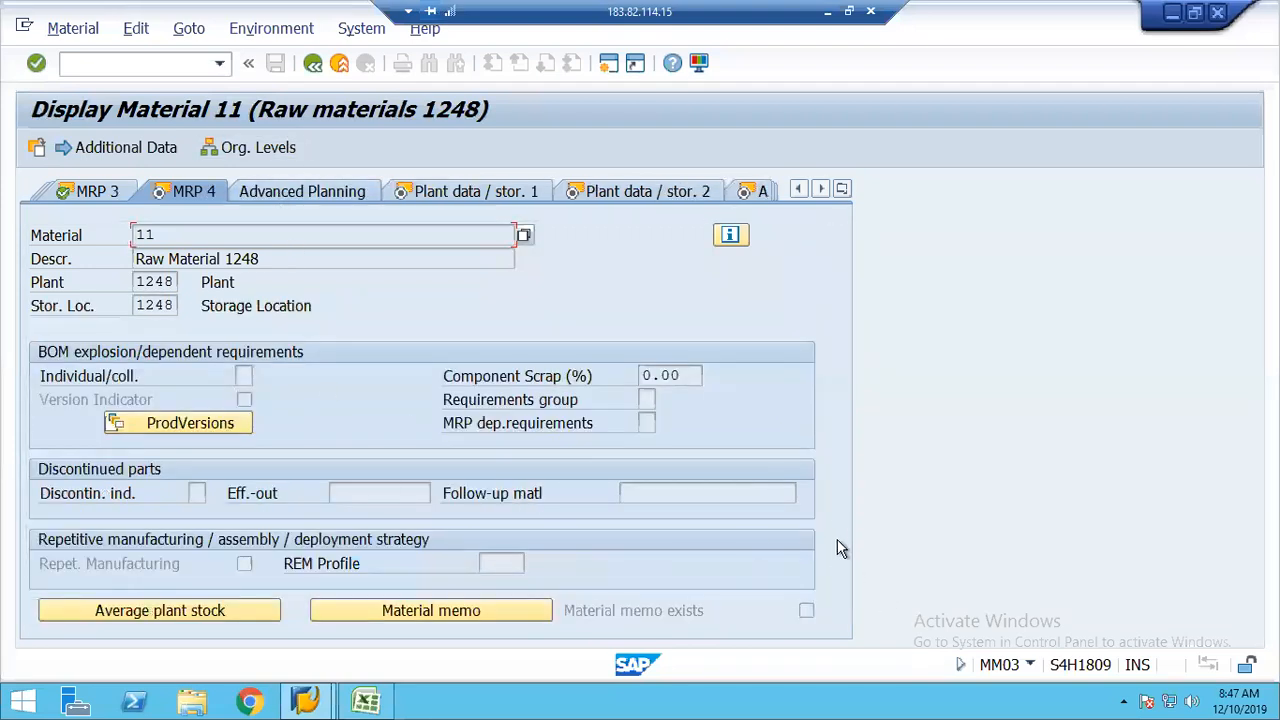
Check the plant and storage location in Plant data / stor. 1 and the profit center in Plant data / stor. 2.
left_click(439, 190)
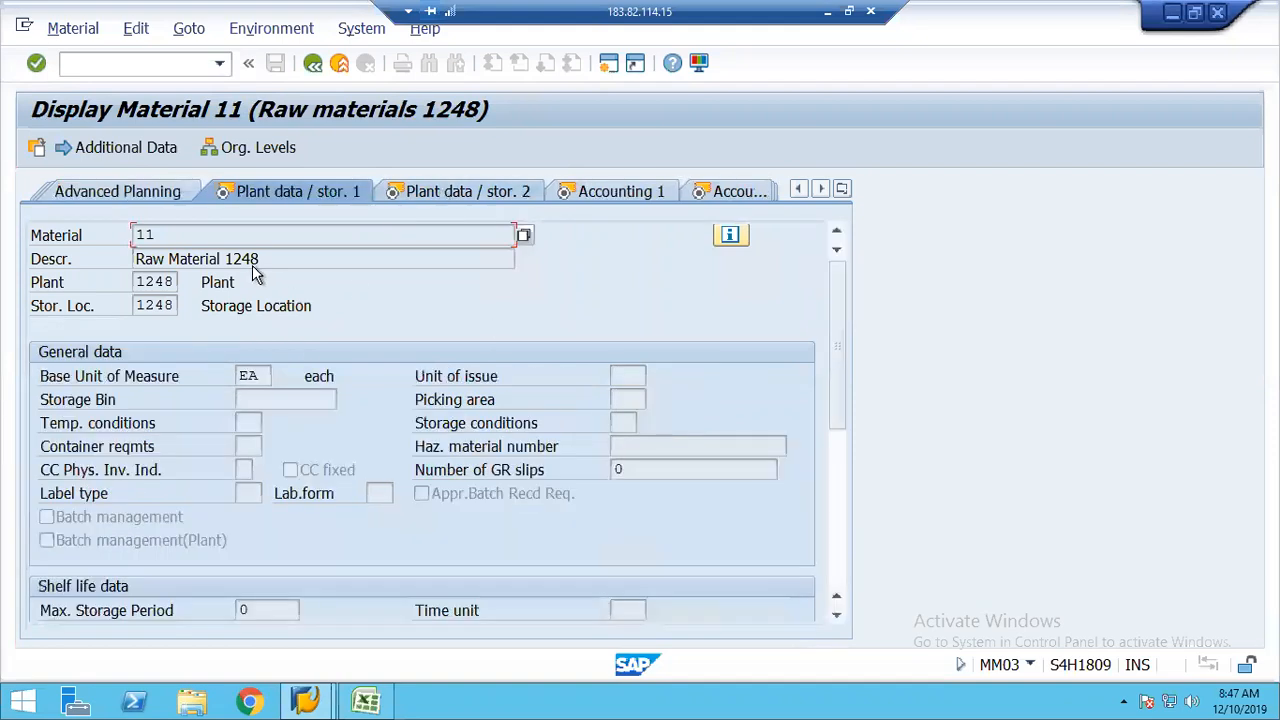
left_click(154, 284)
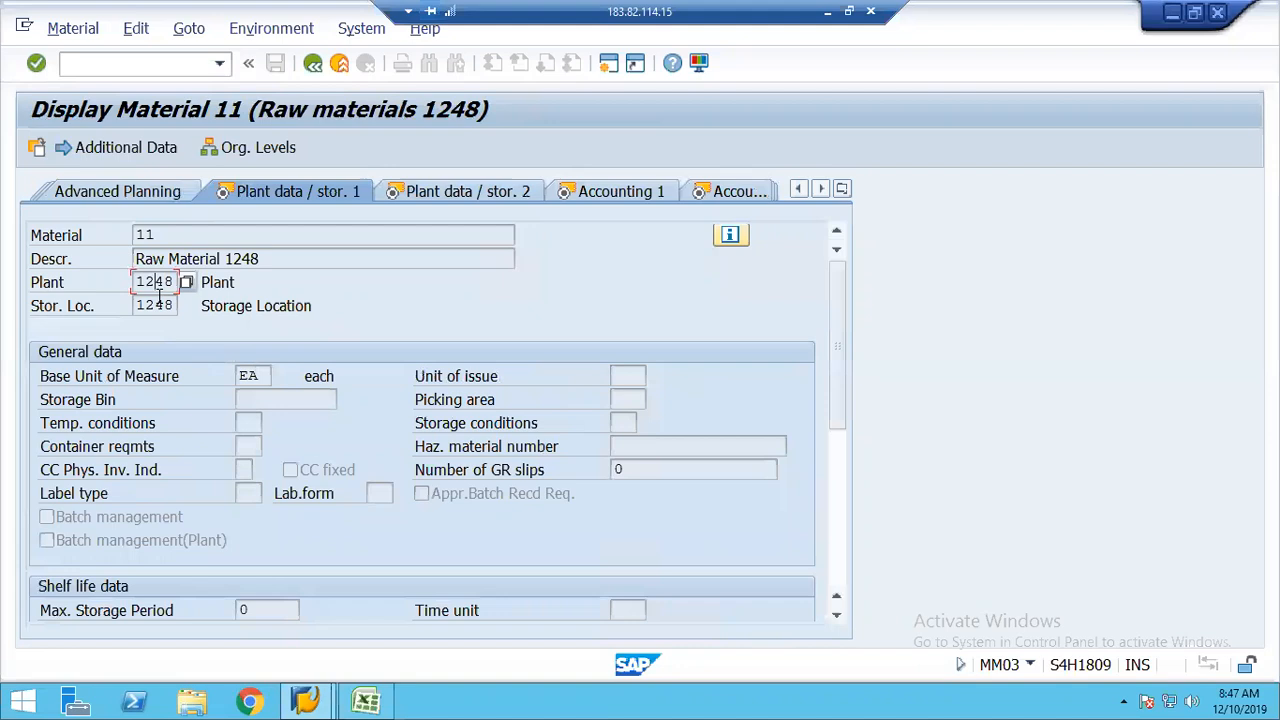
left_click(157, 305)
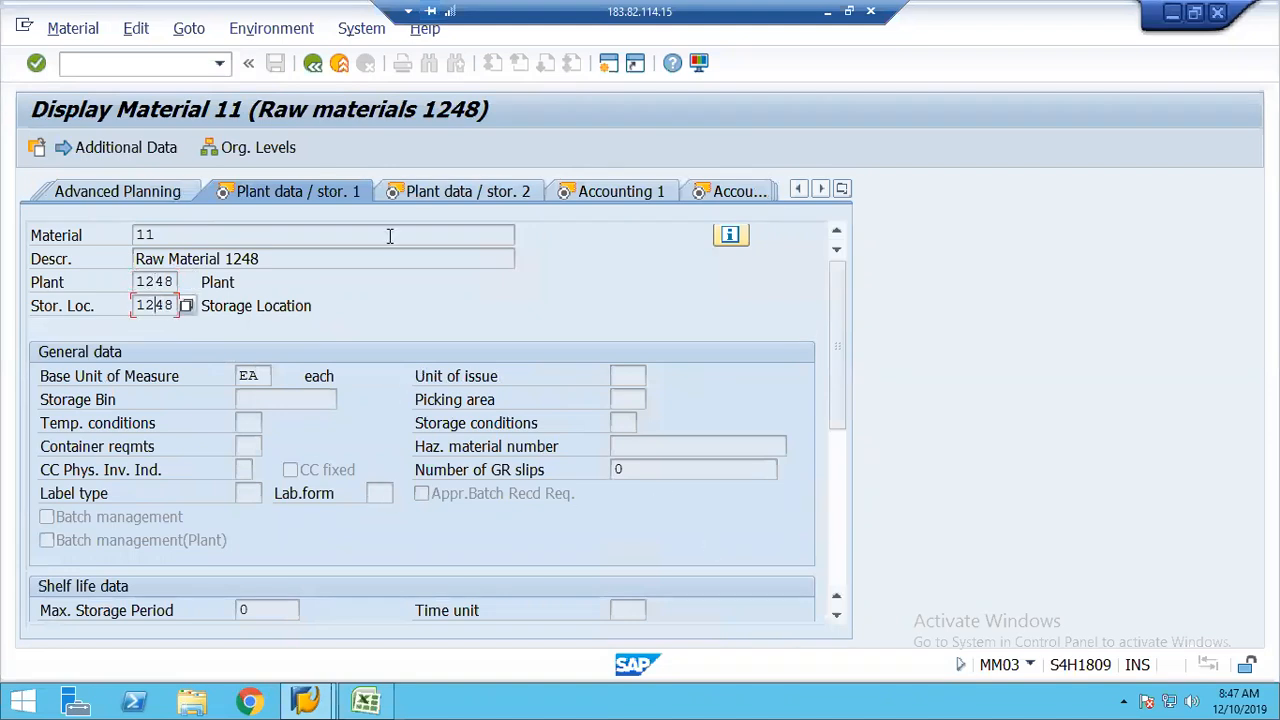
left_click(436, 191)
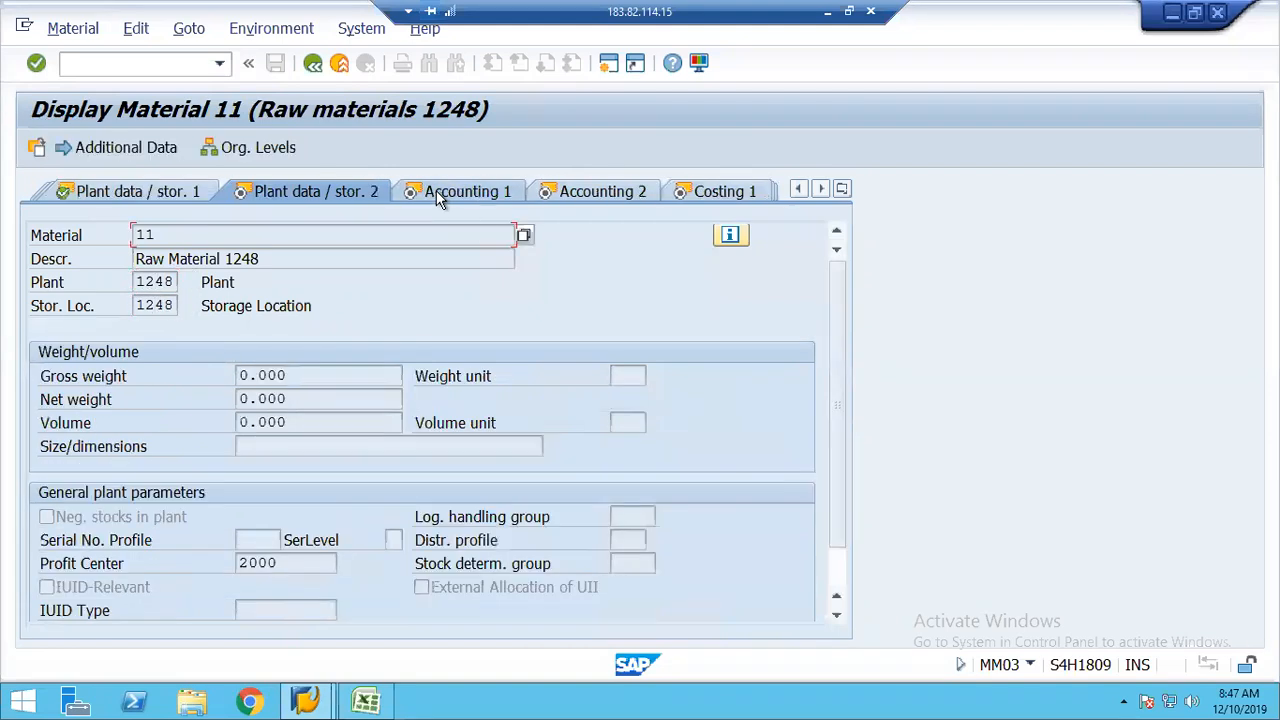
left_click(292, 566)
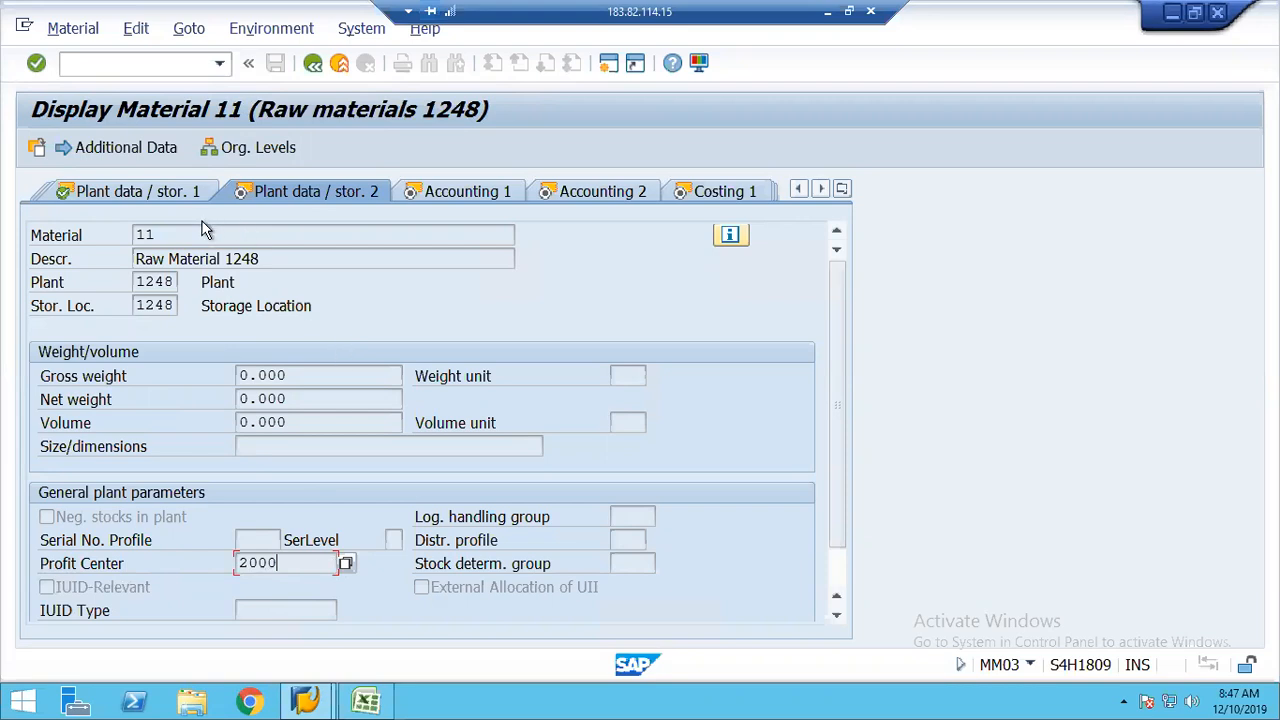
Review the valuation data, prices and price control indicator in the material's Accounting 1 view.
left_click(463, 197)
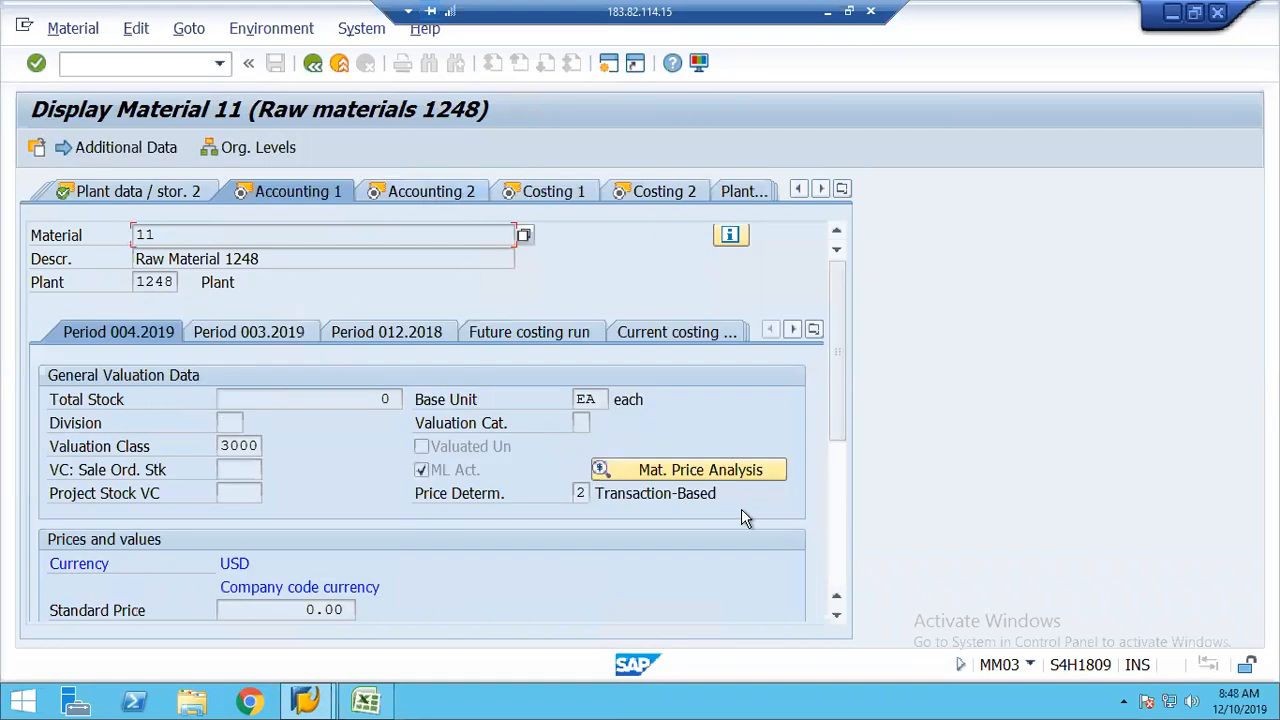
left_click(843, 560)
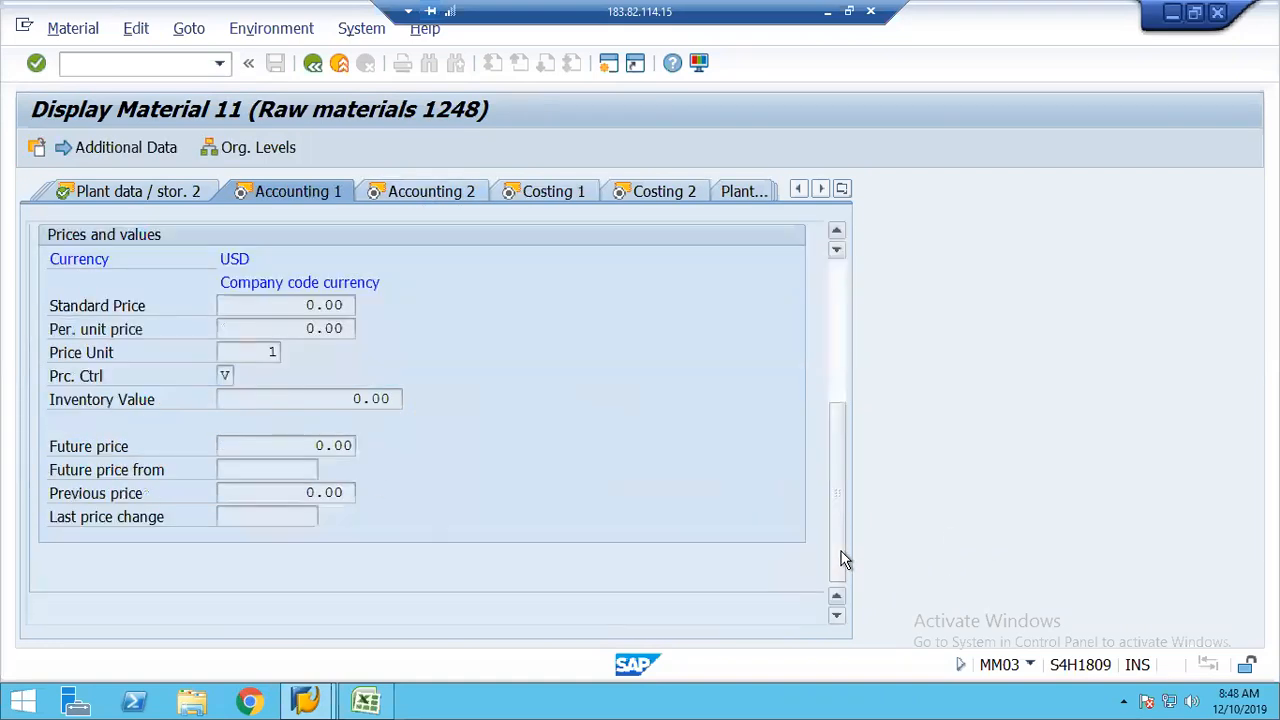
left_click(227, 375)
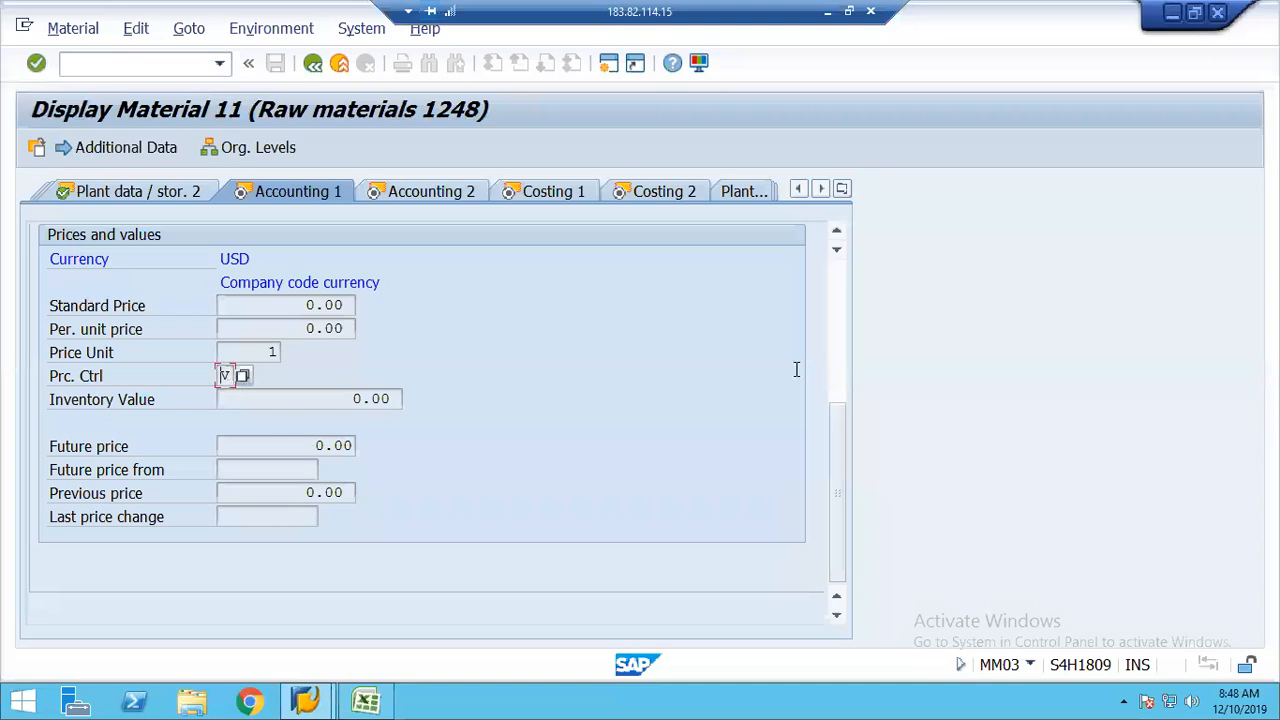
left_click(838, 294)
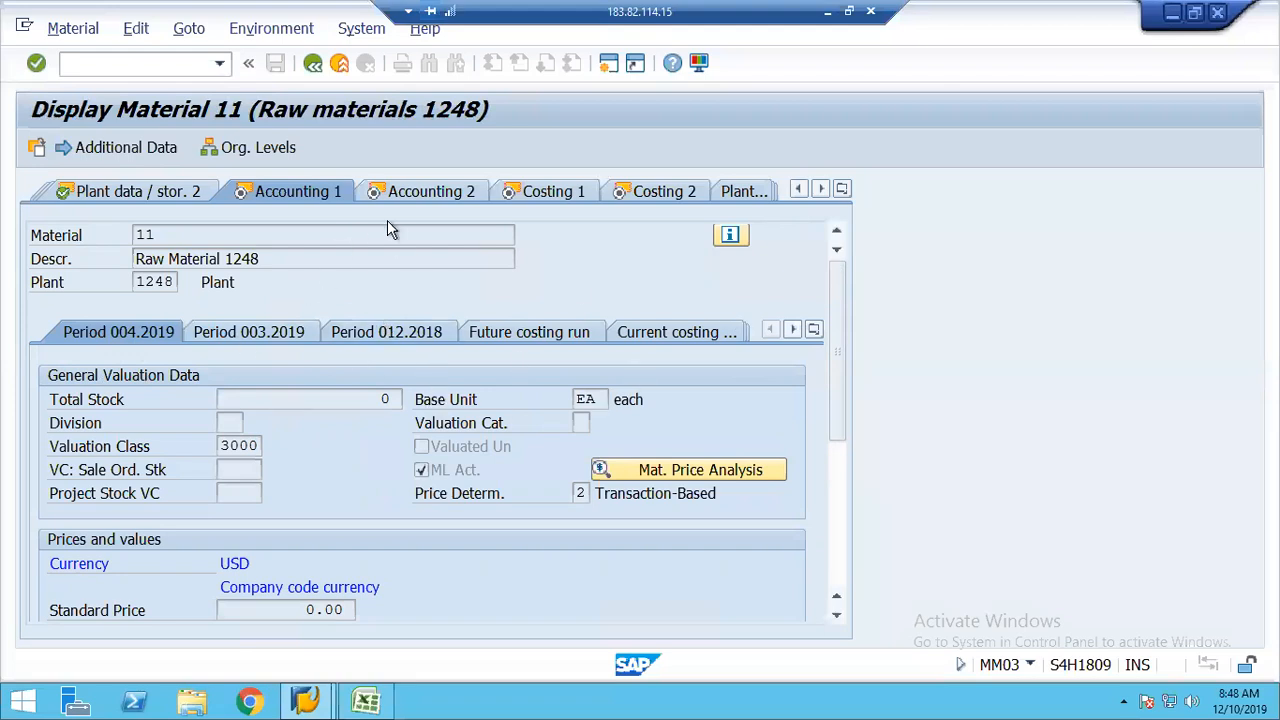
Check the tax price and commercial price fields in the Accounting 2 view.
left_click(390, 189)
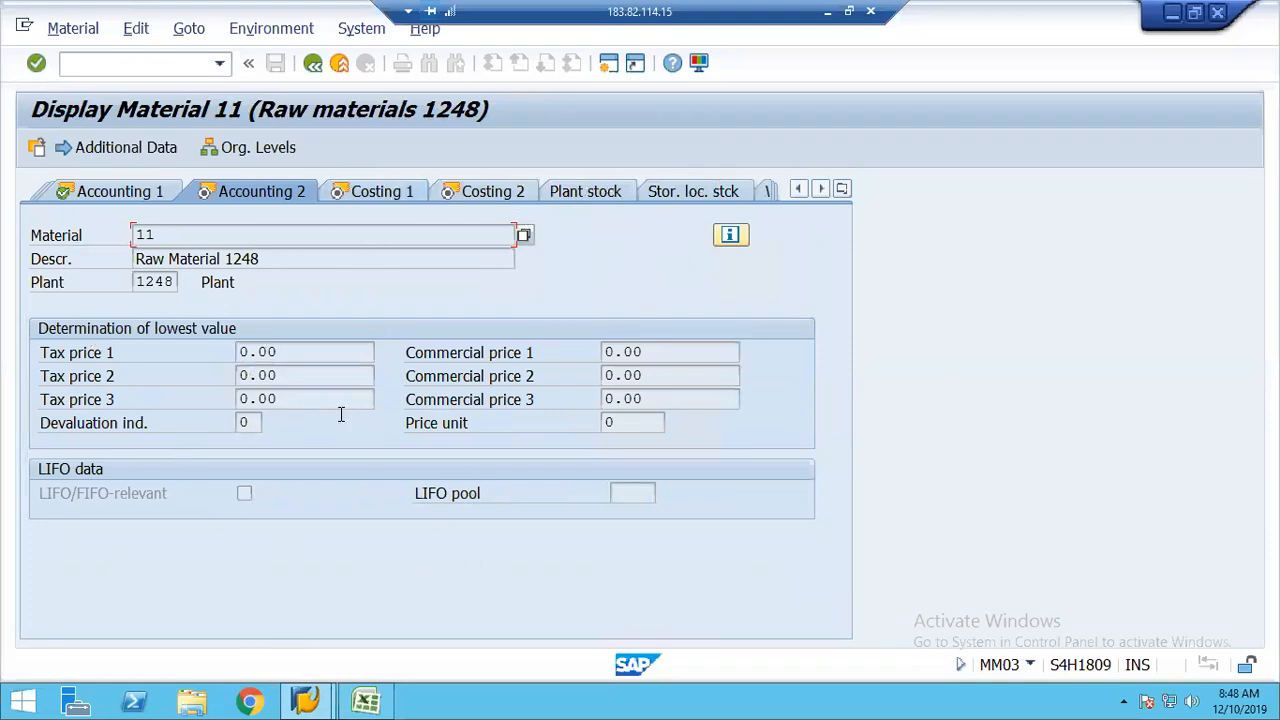
left_click(316, 352)
left_click(697, 351)
Check the profit center in Costing 1, view Costing 2, and leave the material display for the SAP Easy Access screen.
left_click(374, 194)
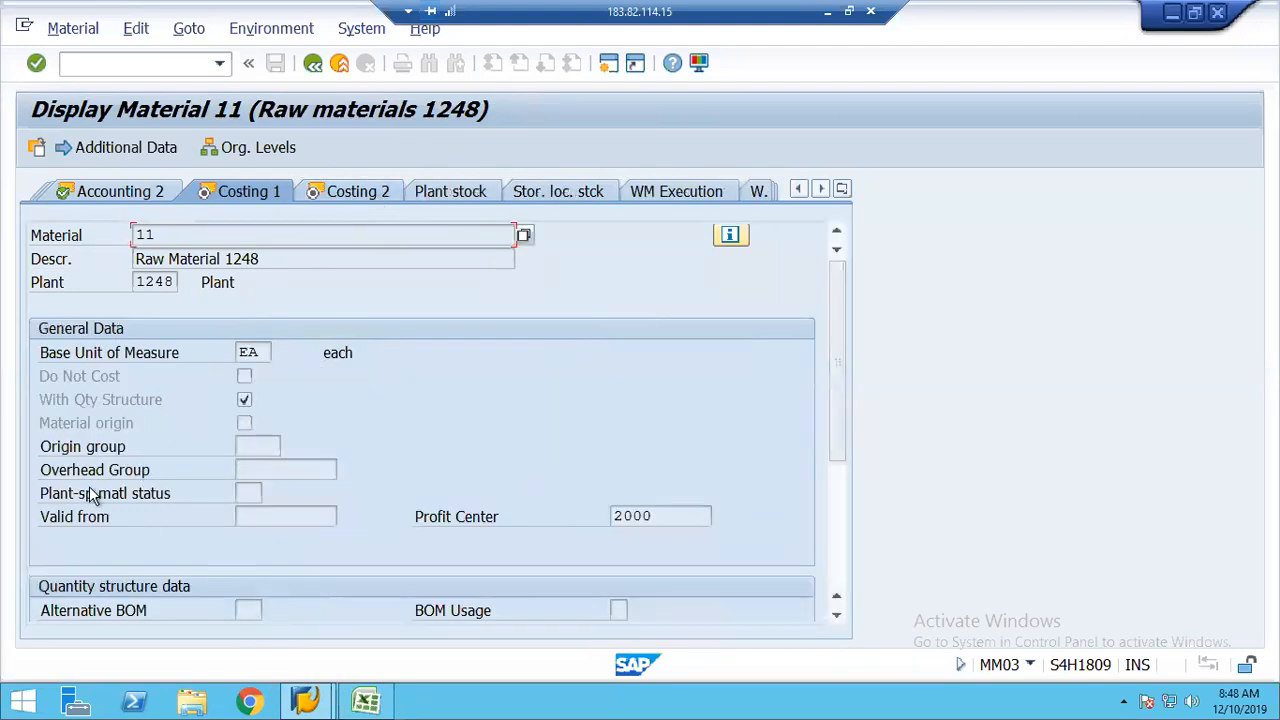
left_click(684, 517)
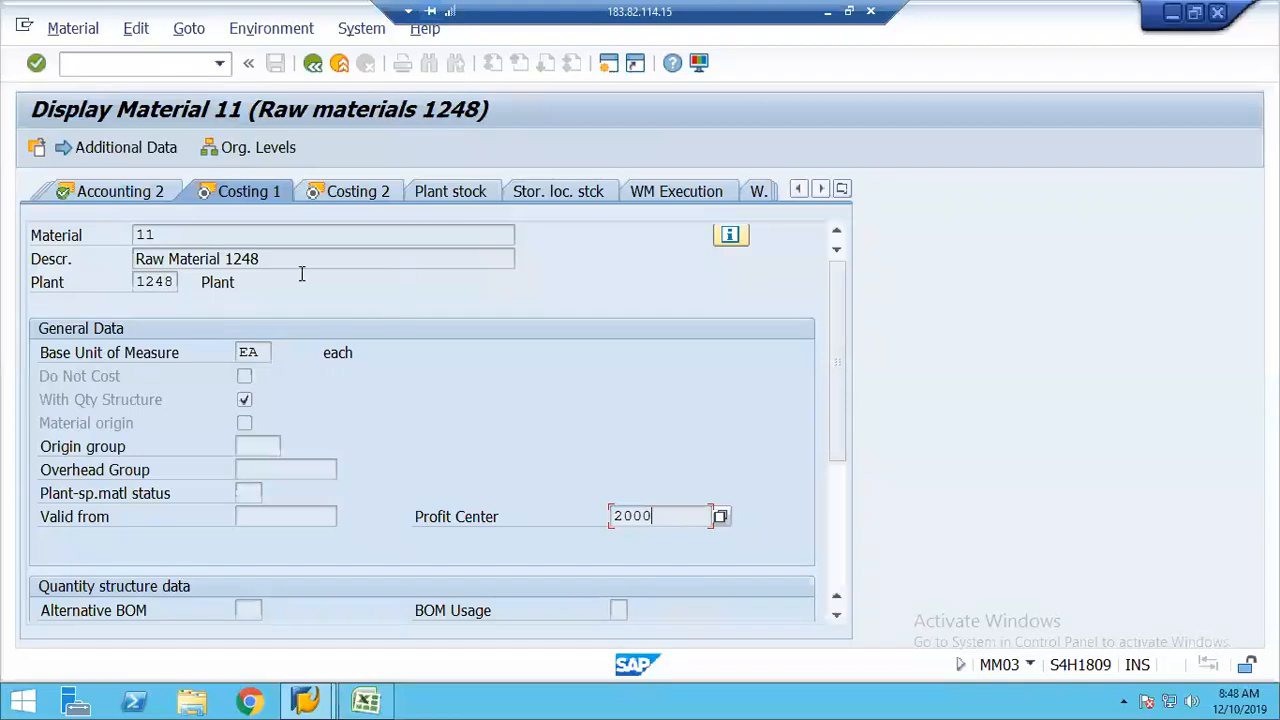
left_click(354, 194)
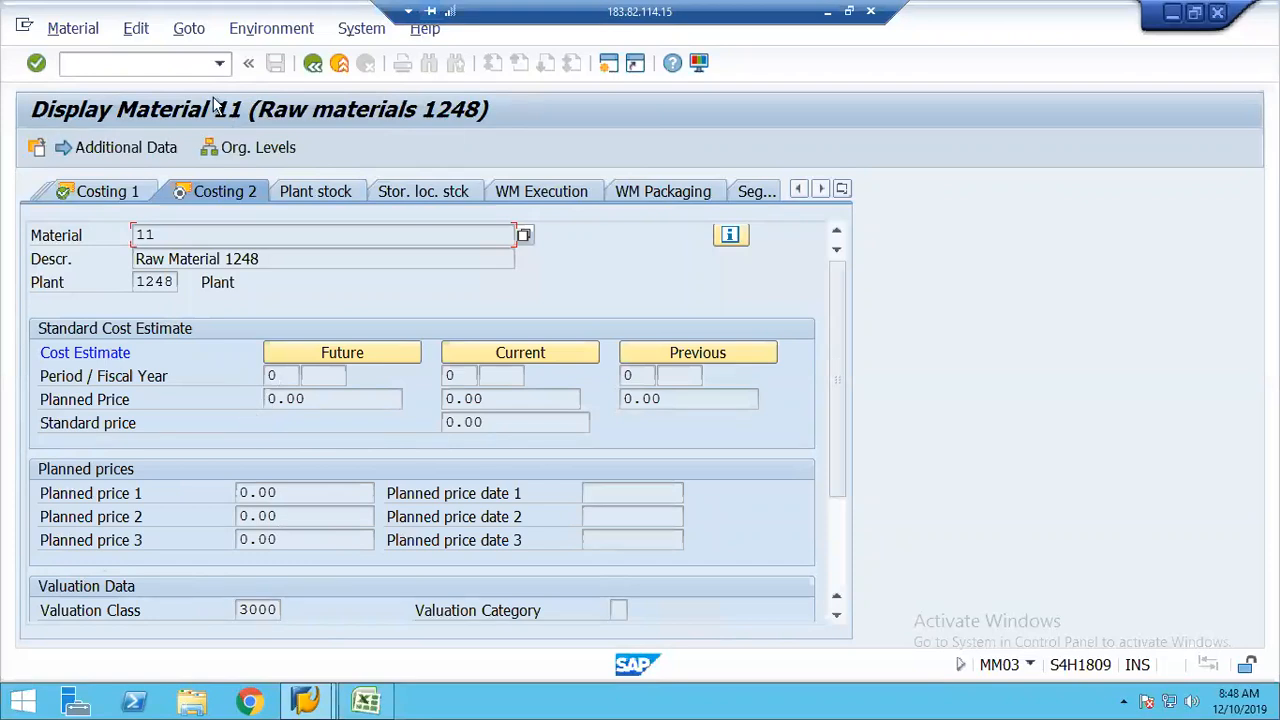
left_click(312, 64)
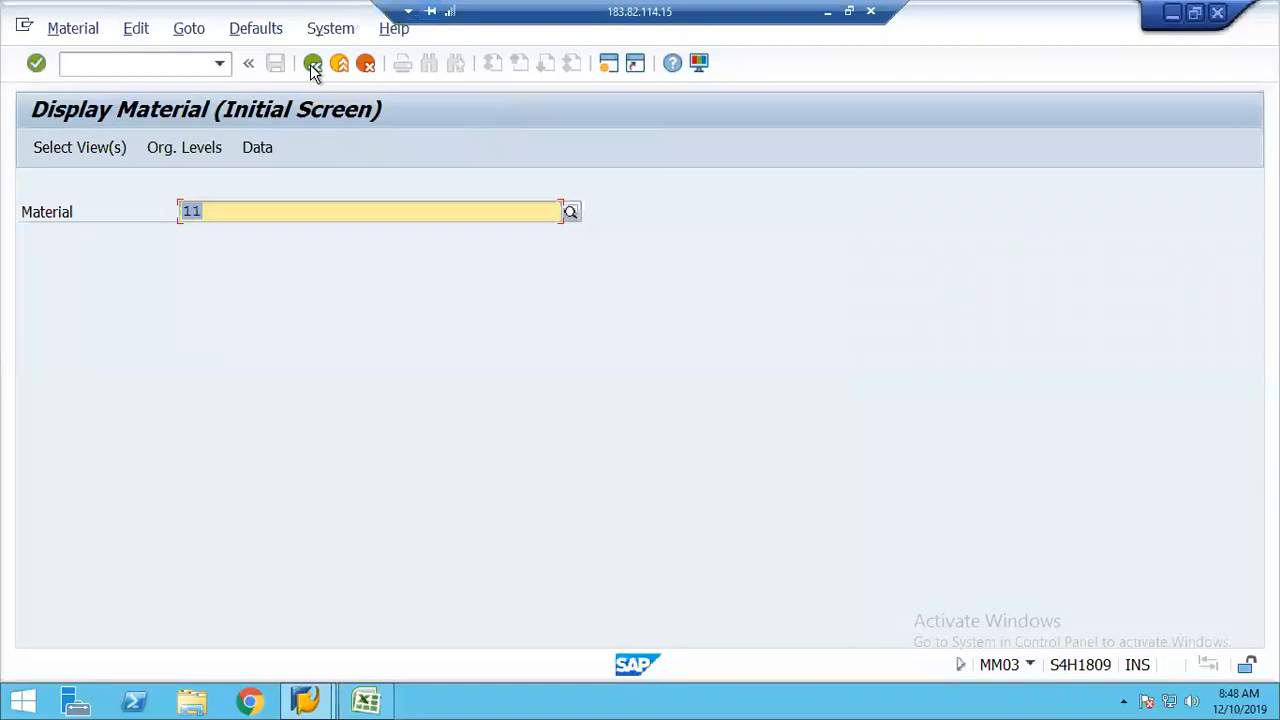
left_click(312, 64)
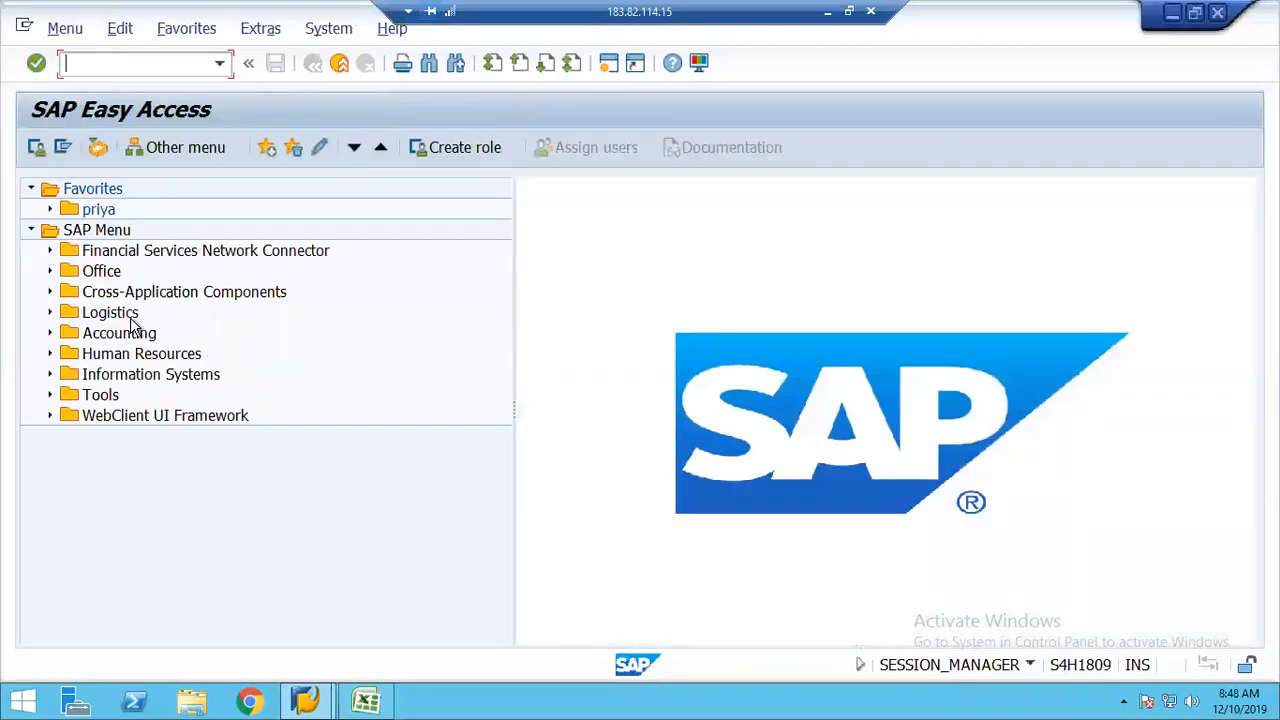
left_click(110, 338)
double_click(110, 340)
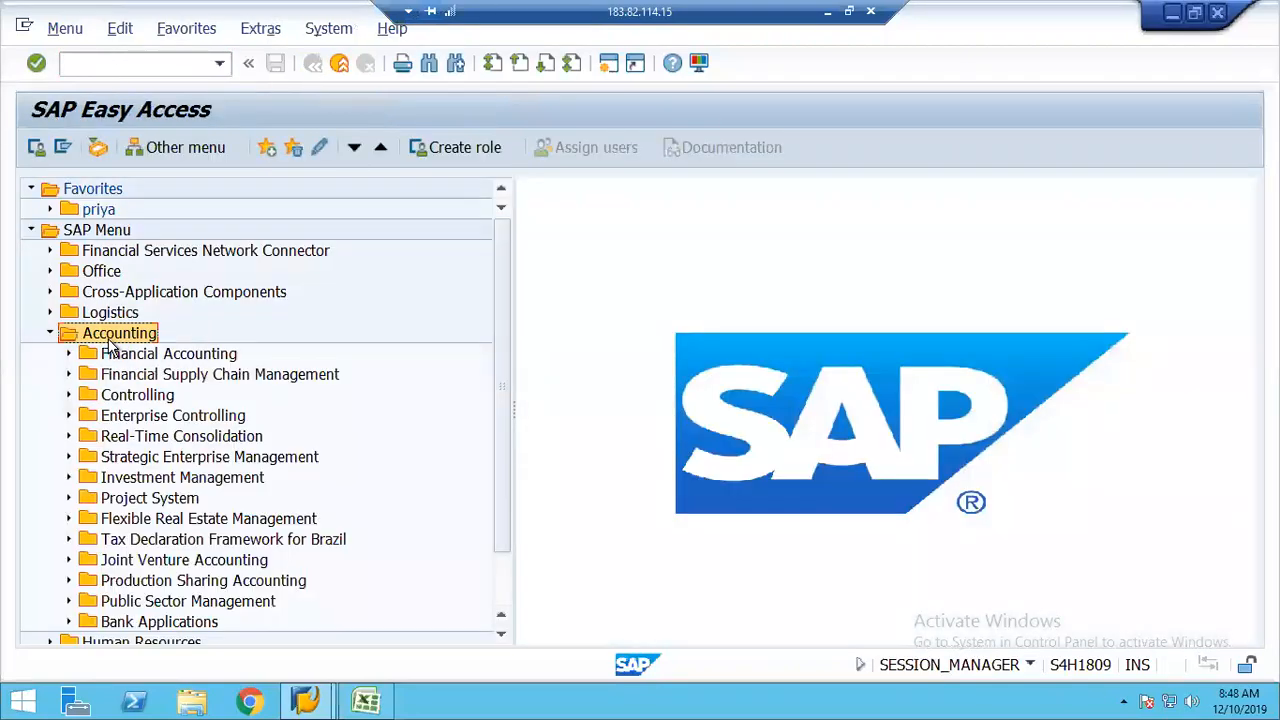
key("Down")
key("Down")
key("Down")
key("Down")
key("Down")
key("Down")
key("Down")
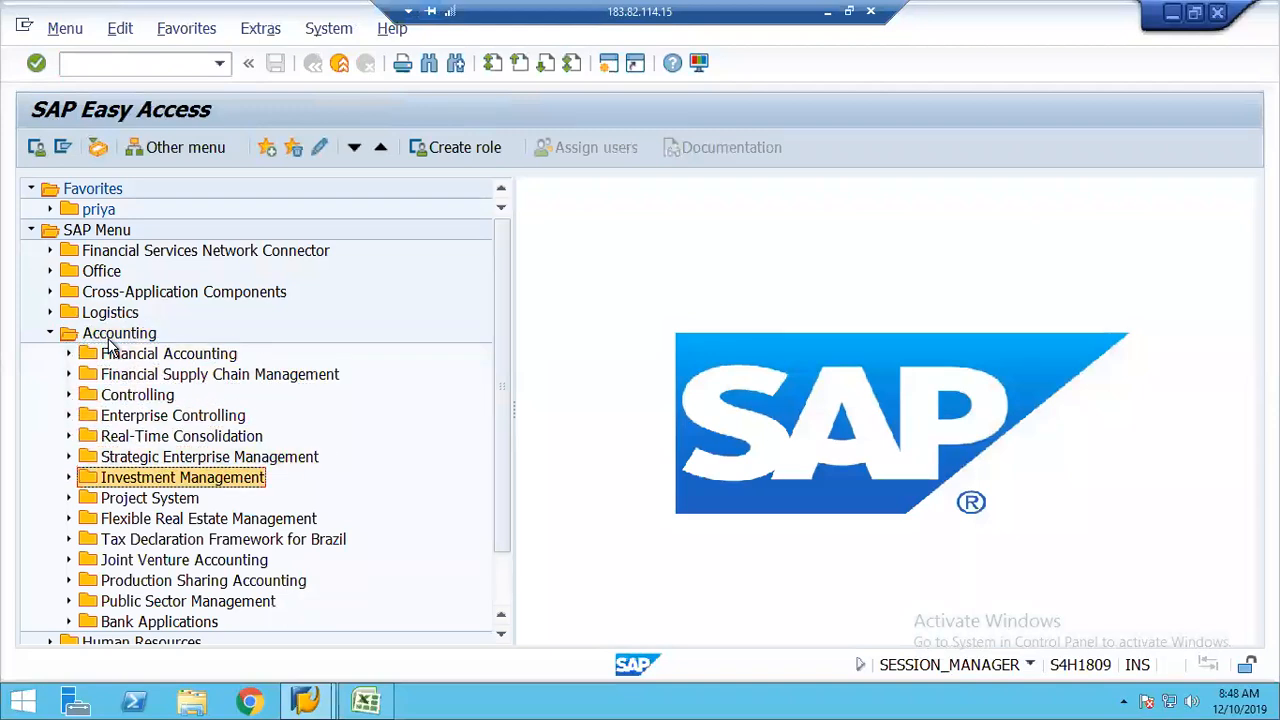
double_click(110, 340)
Expand Logistics and its Materials Management folder in the SAP menu tree.
key("Up")
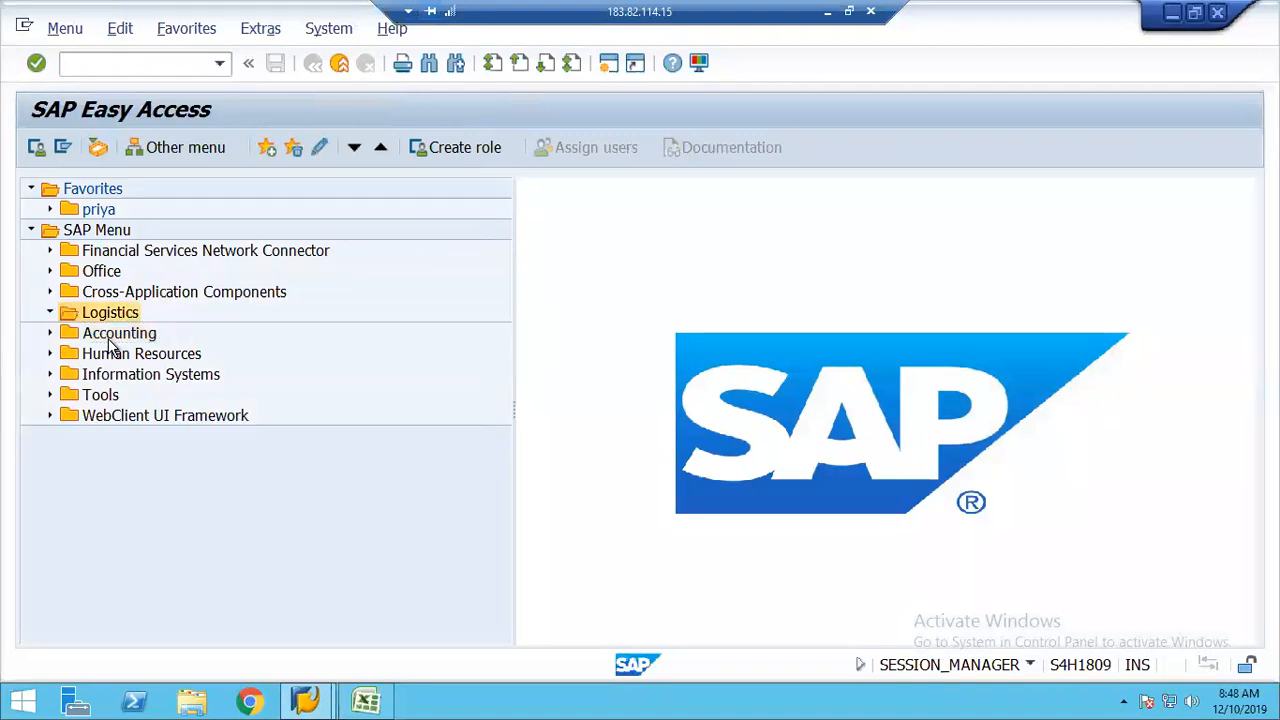
key("Right")
key("Down")
key("Down")
key("Down")
key("Down")
key("Down")
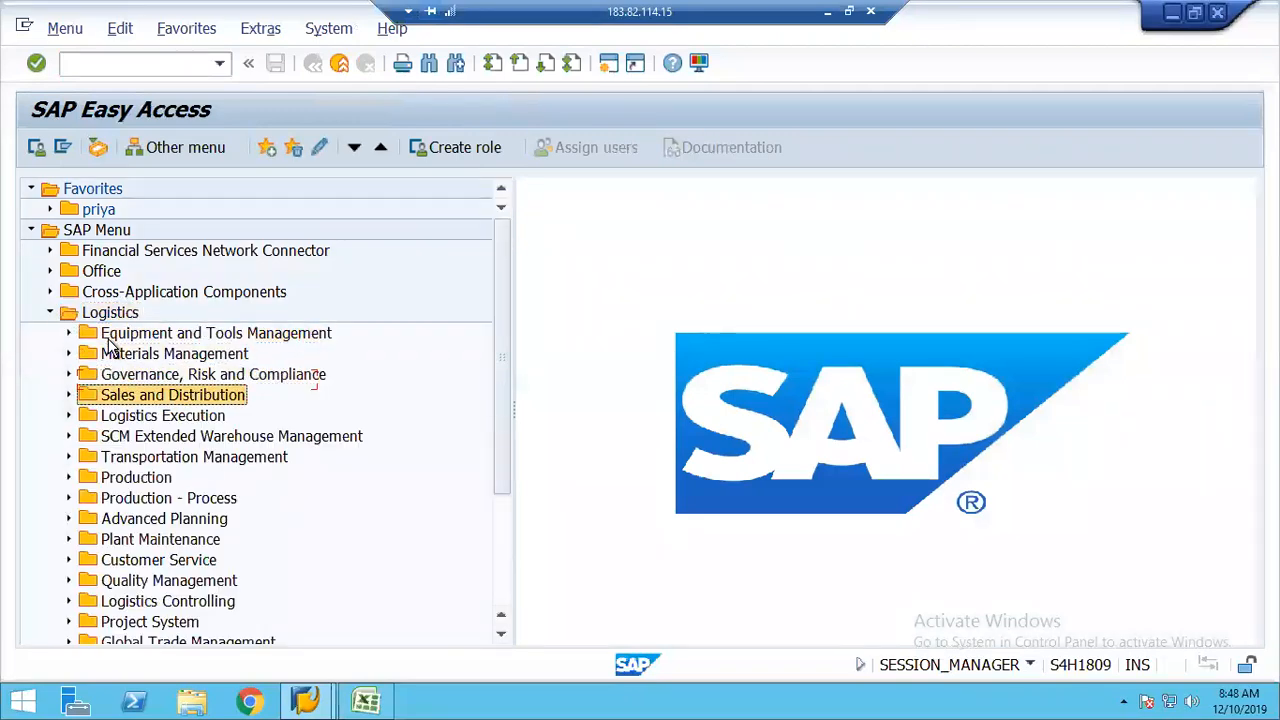
key("Up")
key("Up")
key("Up")
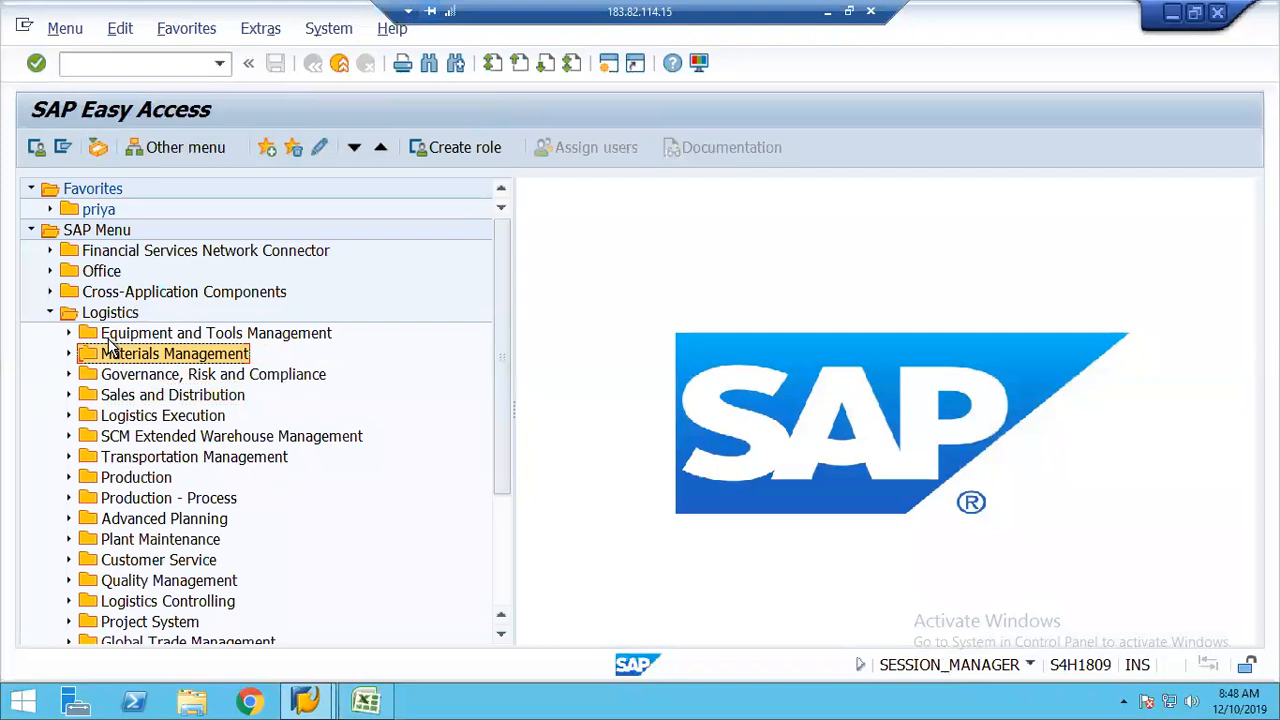
key("Right")
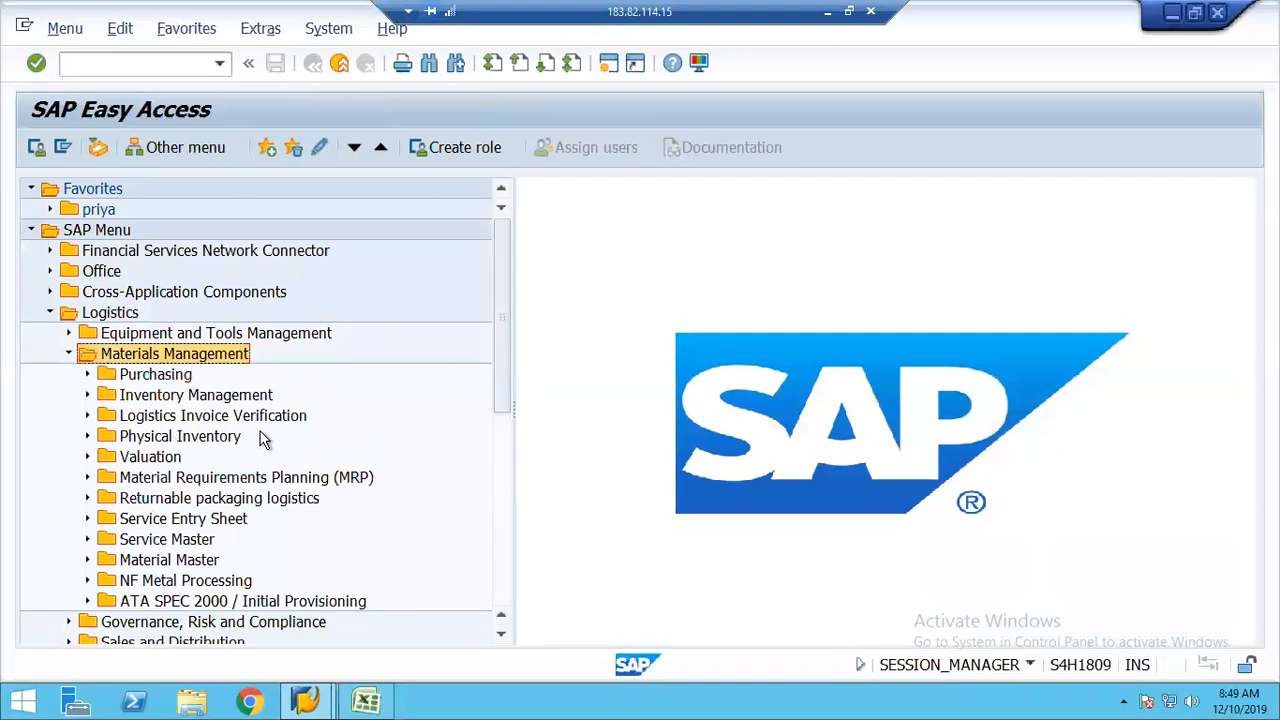
Expand Purchasing, Purchase Order and Create under Materials Management to reach ME21N - Vendor/Supplying Plant Known.
key("Down")
key("Right")
key("Down")
key("Right")
key("Down")
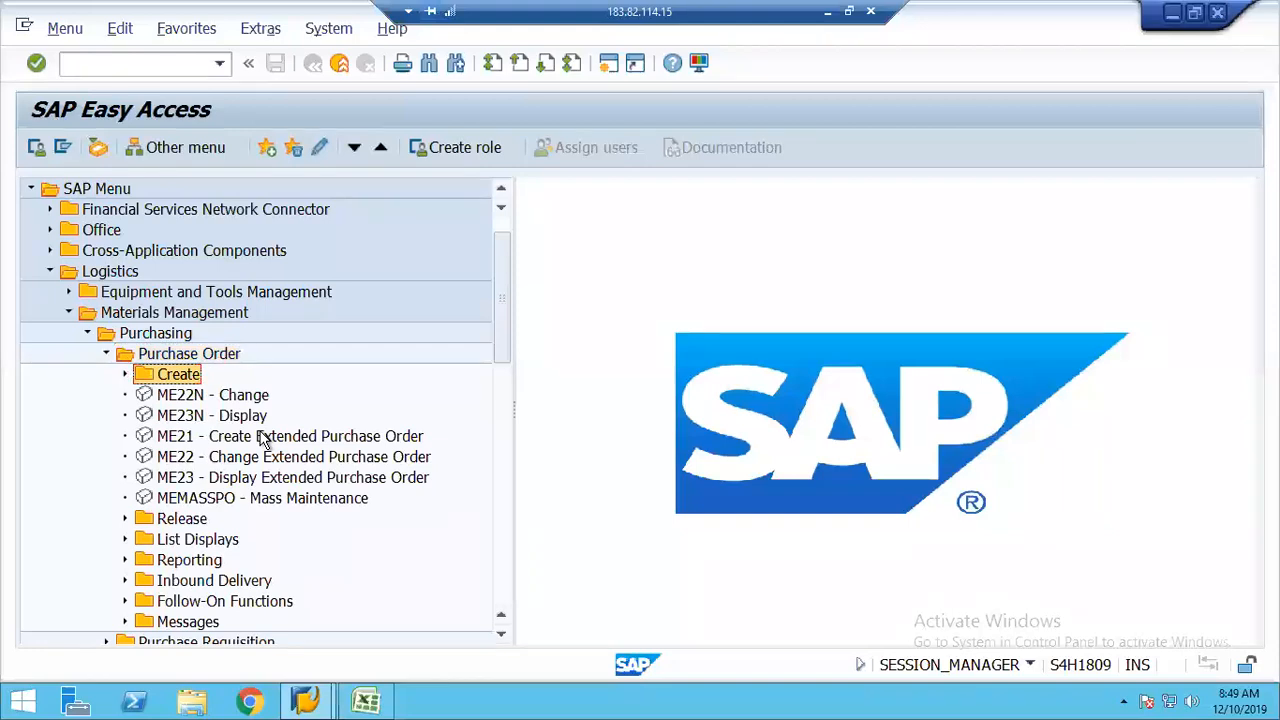
key("Right")
key("Down")
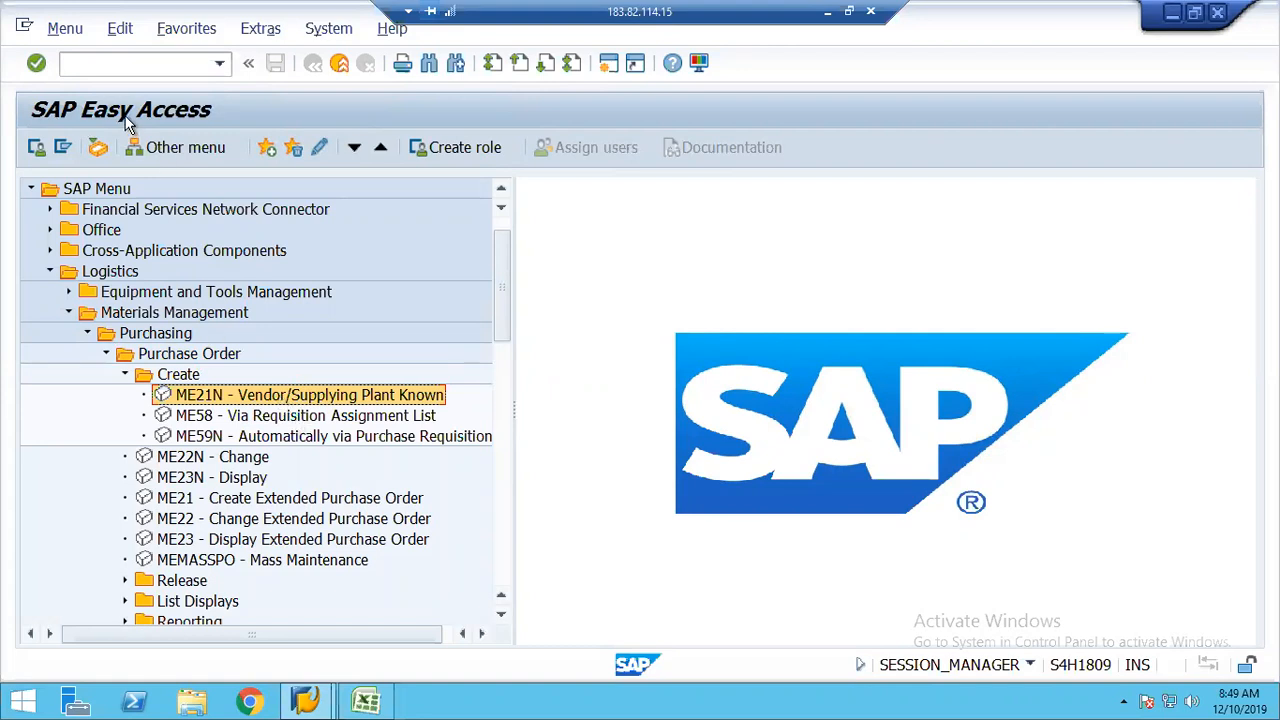
Retrace the menu path from Logistics to Create and start transaction ME21N to create a purchase order.
left_click(98, 274)
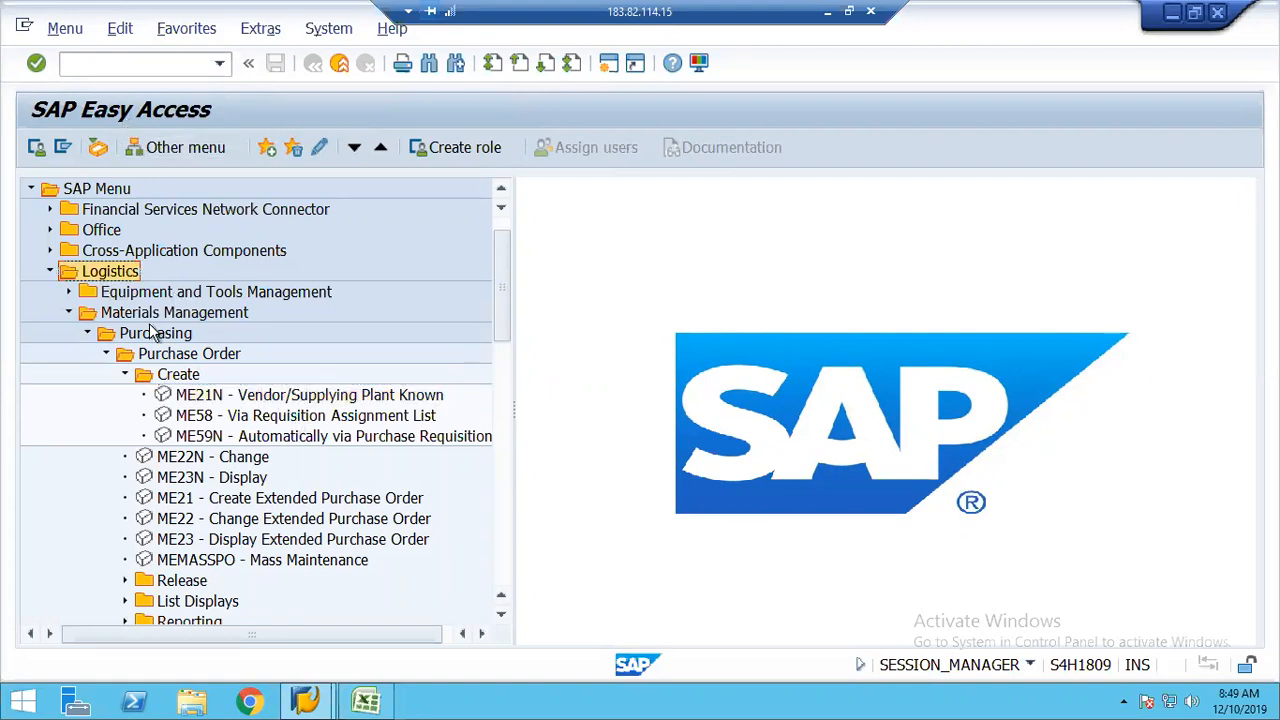
left_click(146, 318)
left_click(156, 337)
left_click(203, 356)
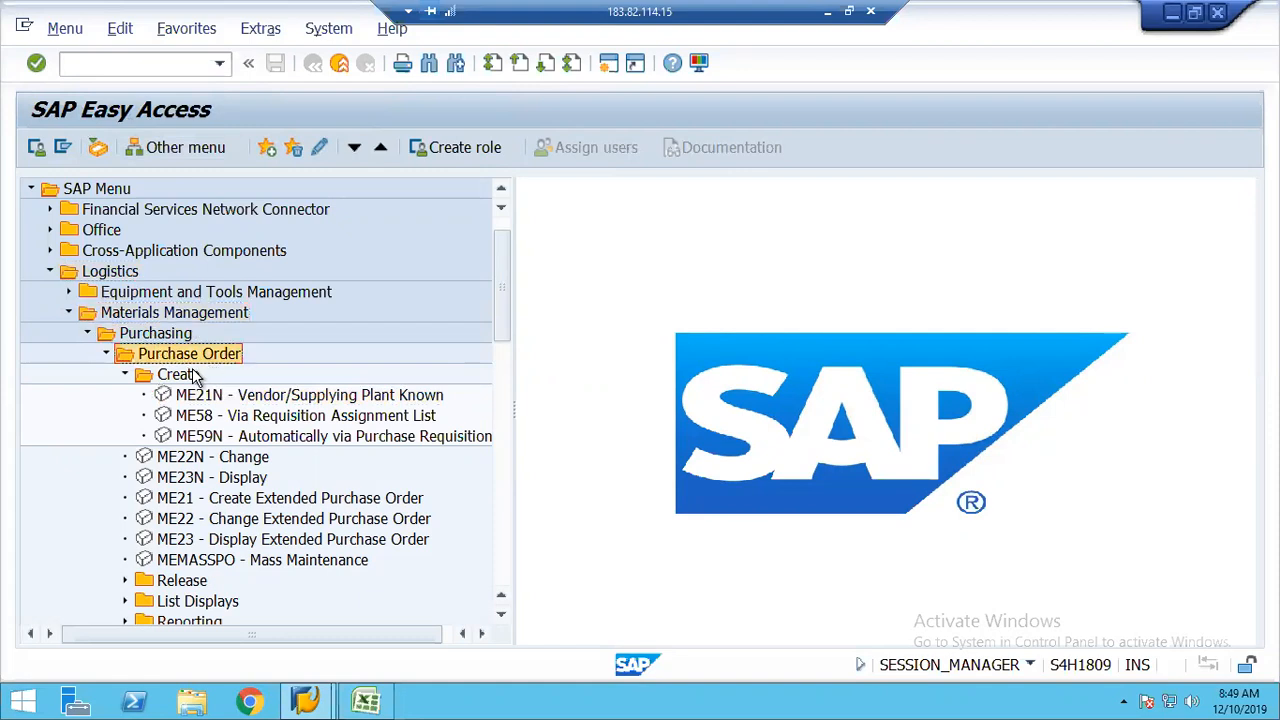
left_click(196, 376)
left_click(240, 398)
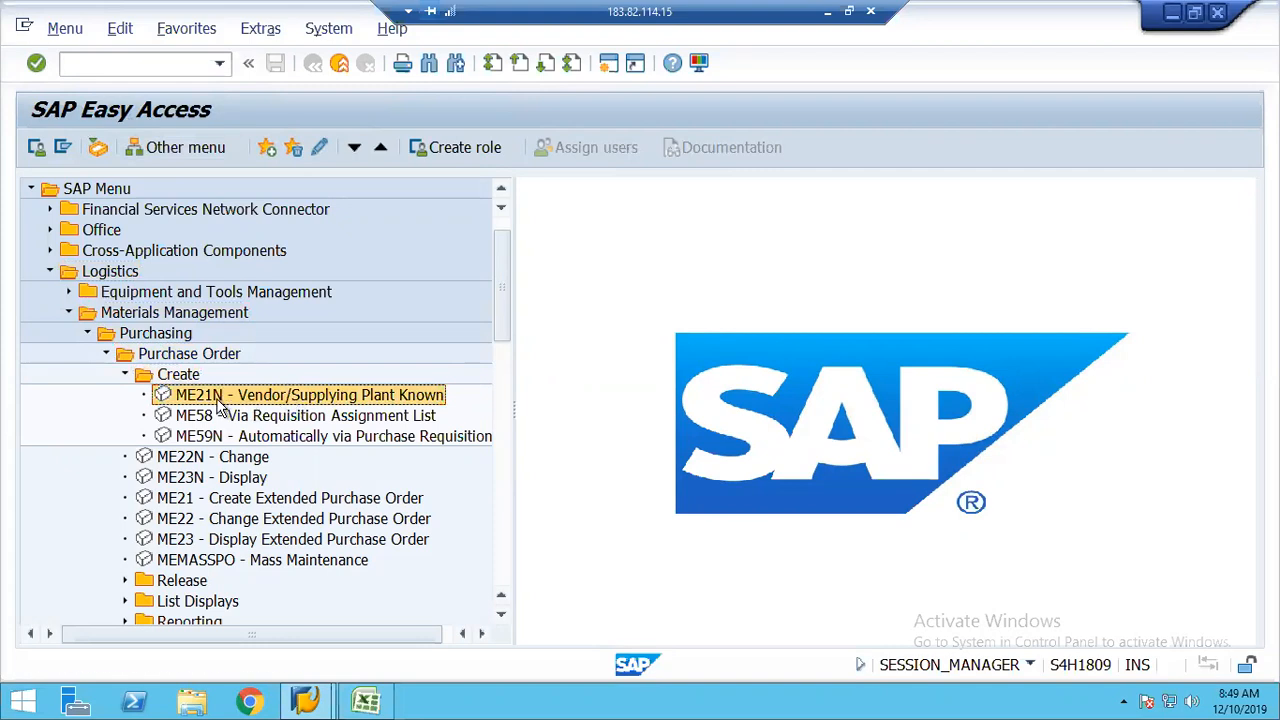
double_click(221, 397)
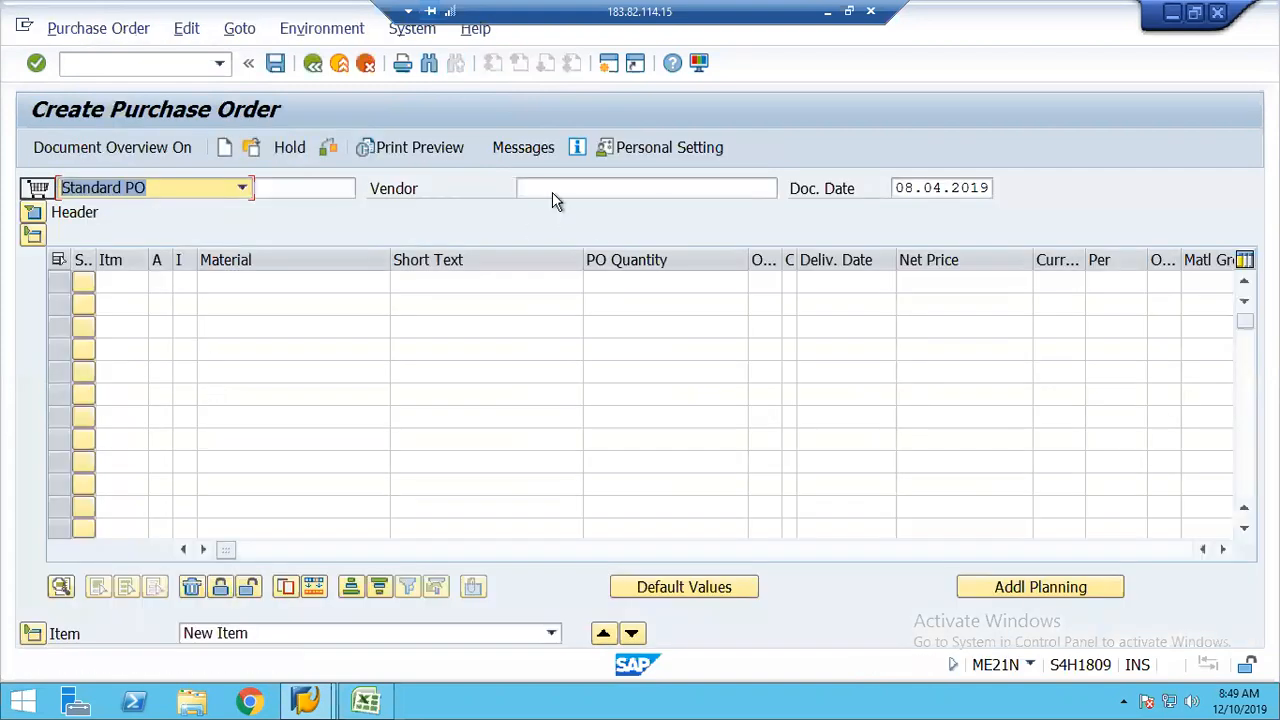
Open the value search for the purchase order's vendor and switch it to Suppliers by Company Code.
left_click(700, 195)
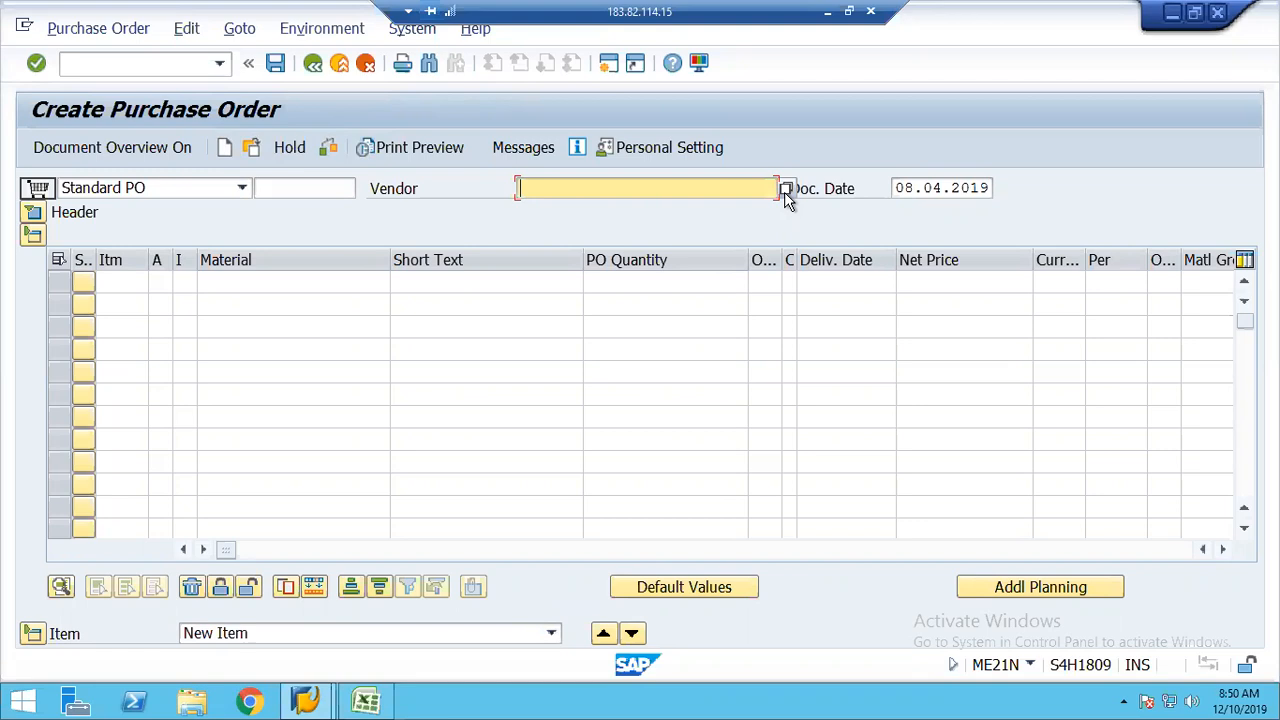
left_click(785, 190)
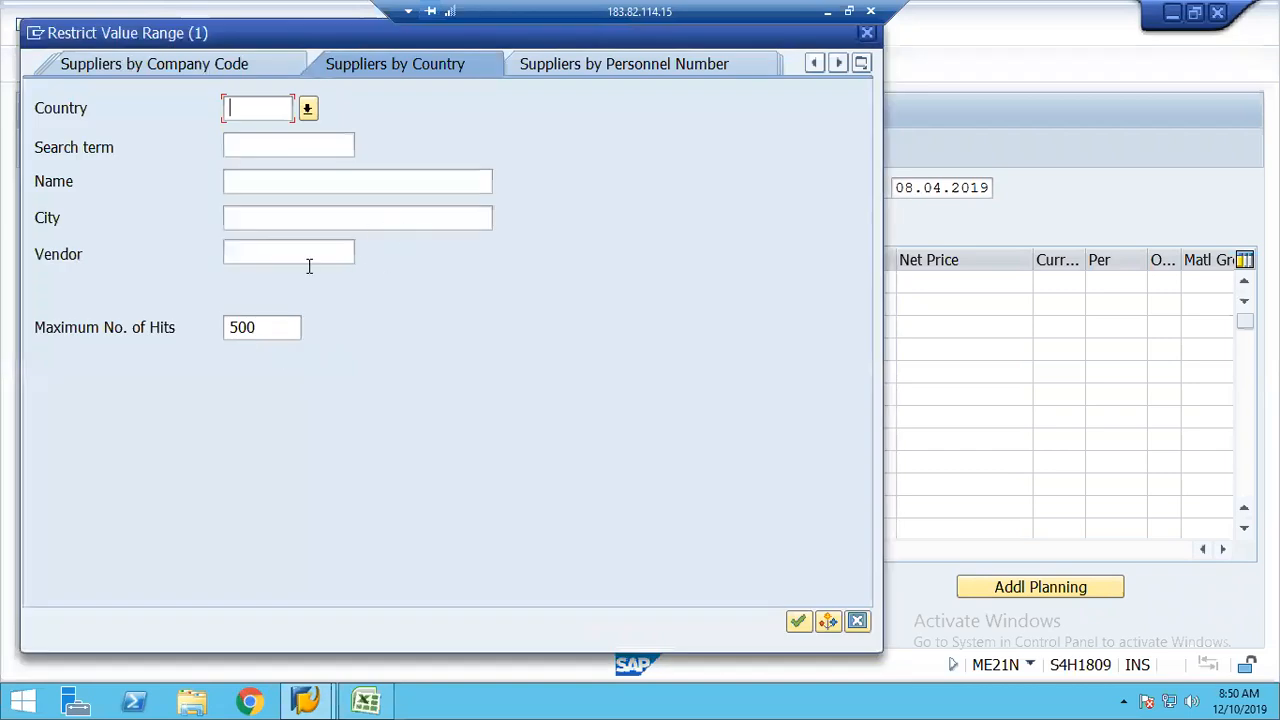
left_click(861, 64)
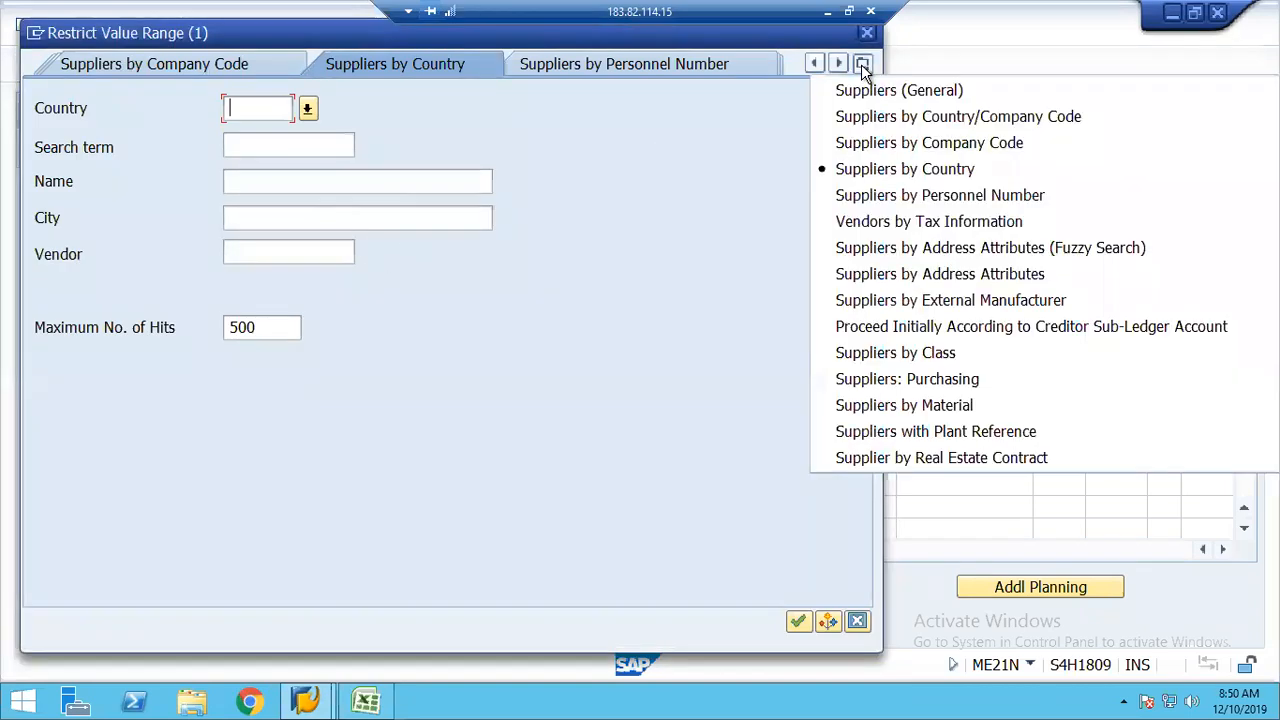
left_click(908, 143)
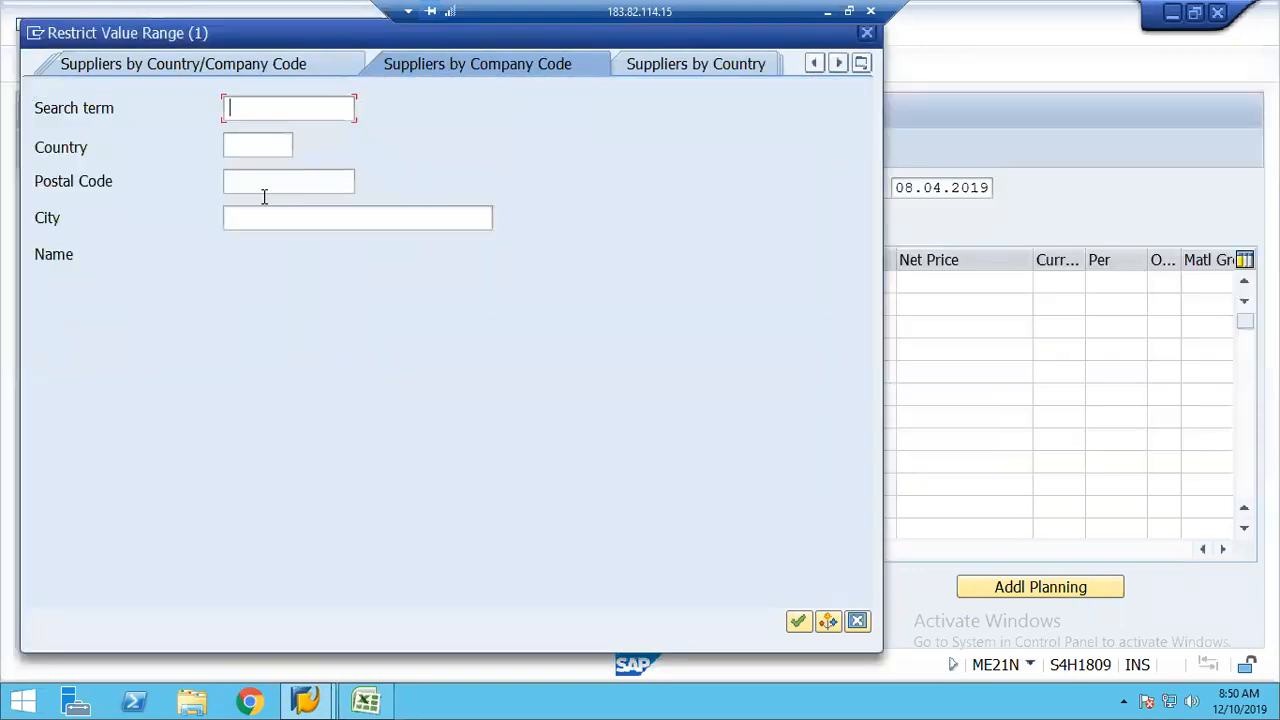
Search for suppliers in company code 2000 and take over vendor XYZ into the purchase order.
left_click(266, 331)
key("BackSpace")
key("BackSpace")
key("BackSpace")
key("BackSpace")
type("2000")
key("Return")
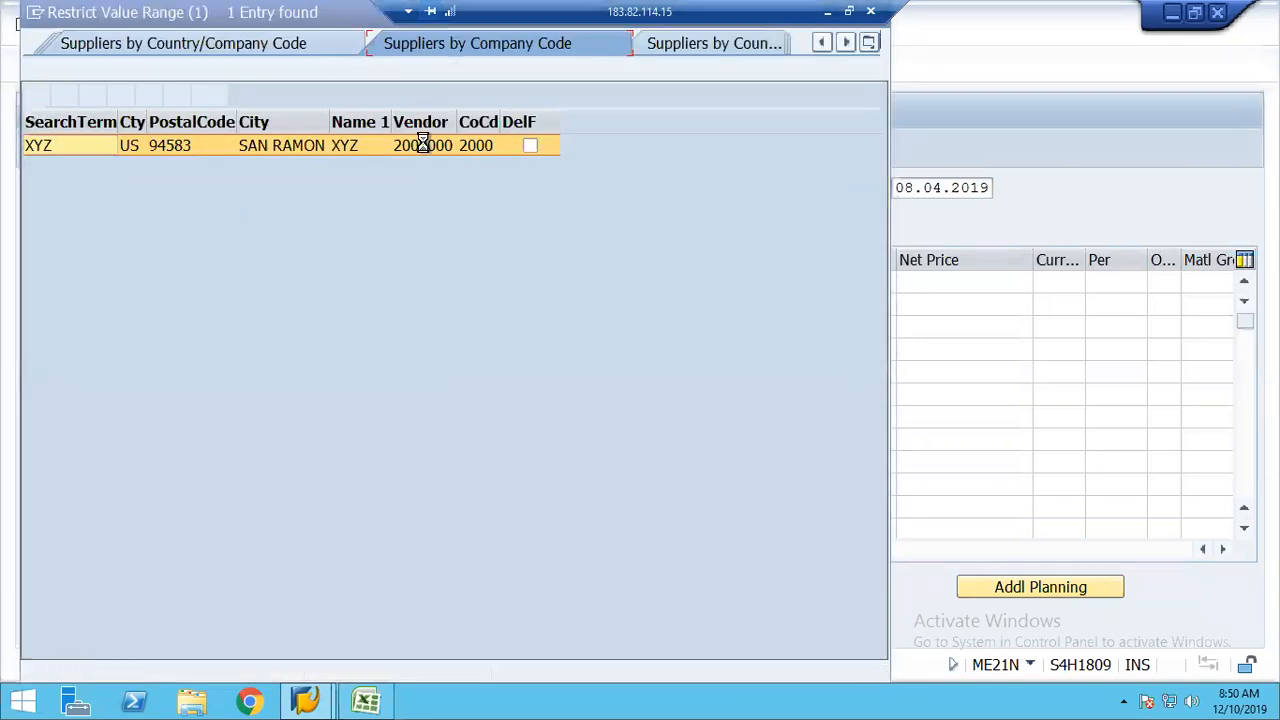
double_click(425, 148)
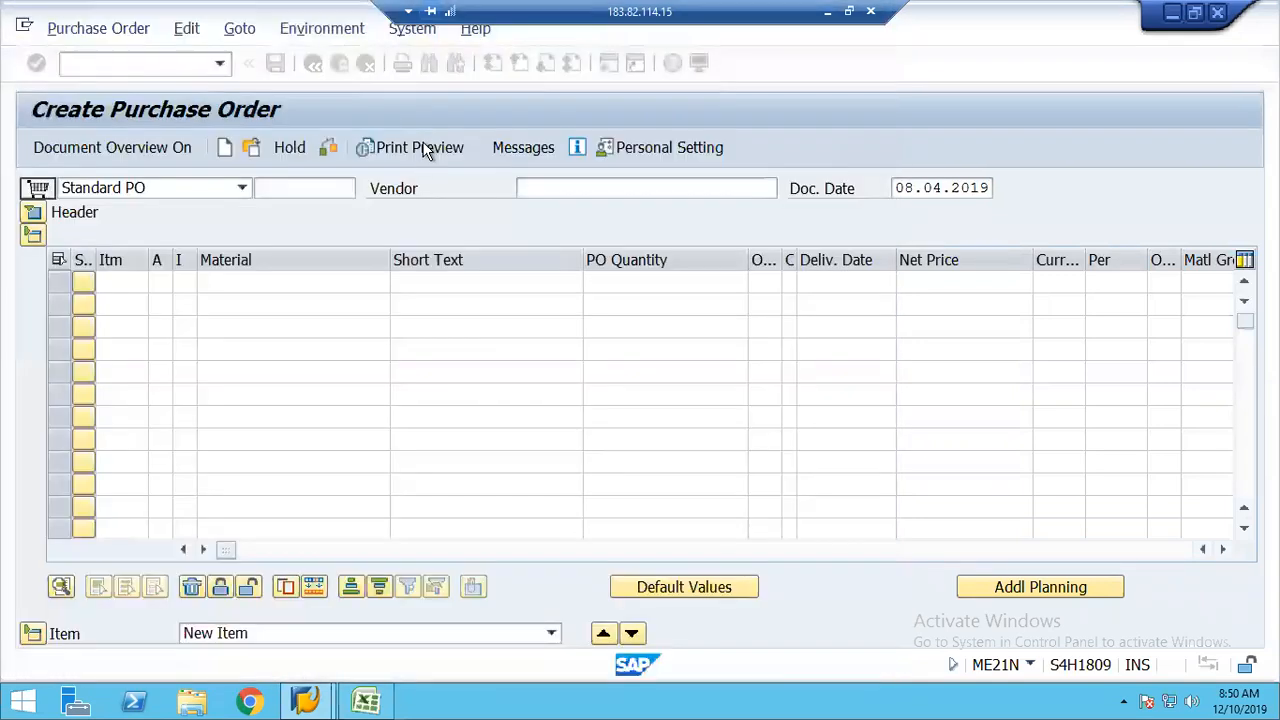
Enter material 11 with a PO quantity of 100 in the first item line.
left_click(240, 282)
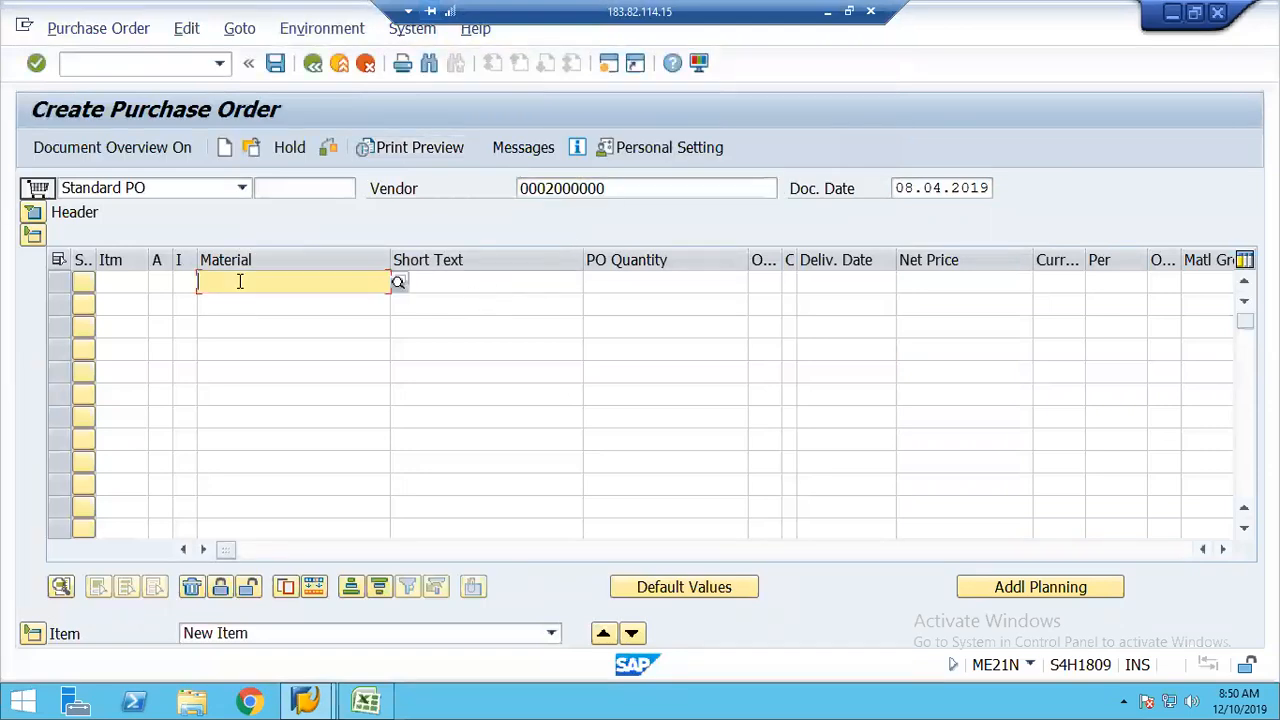
type("11")
key("Return")
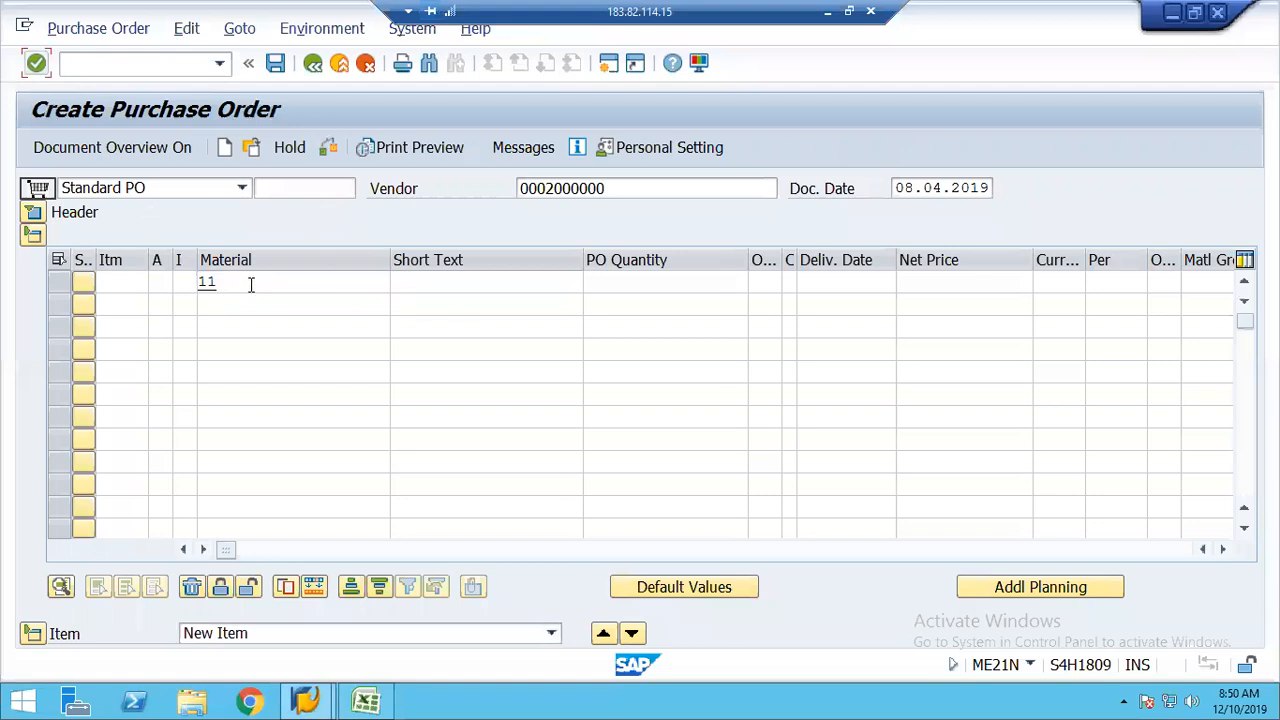
left_click(615, 285)
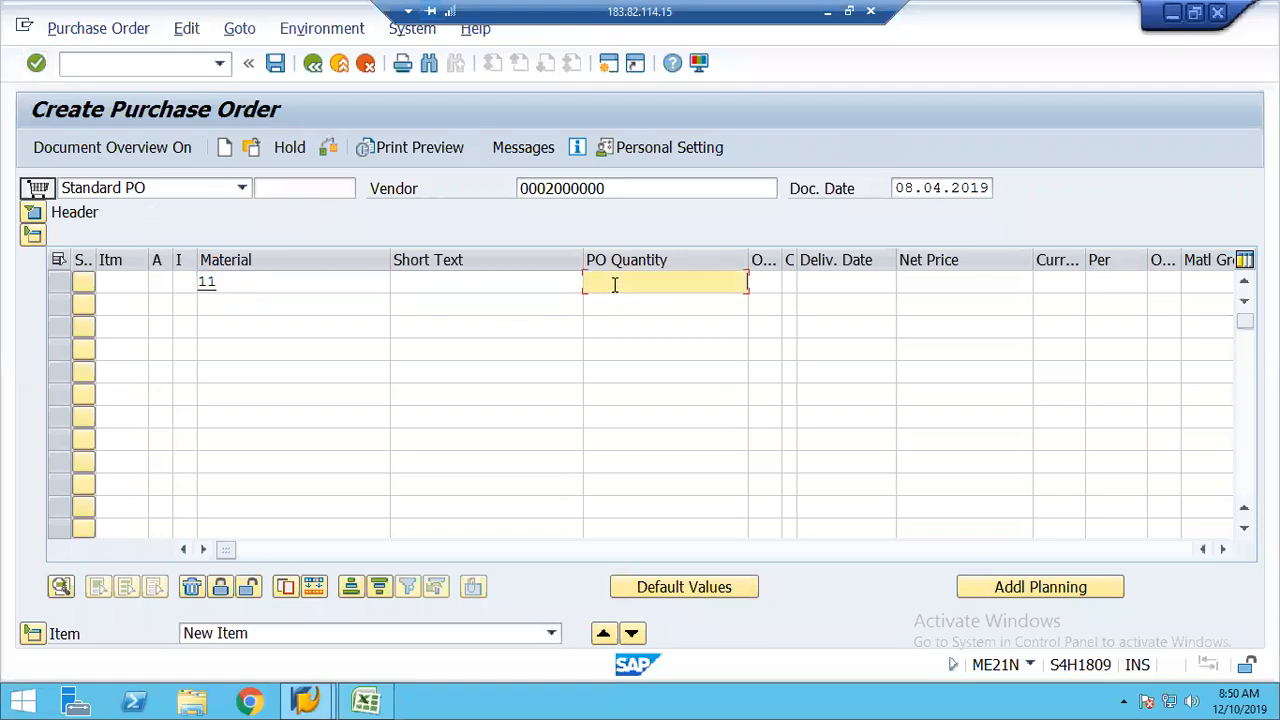
type("100")
key("Tab")
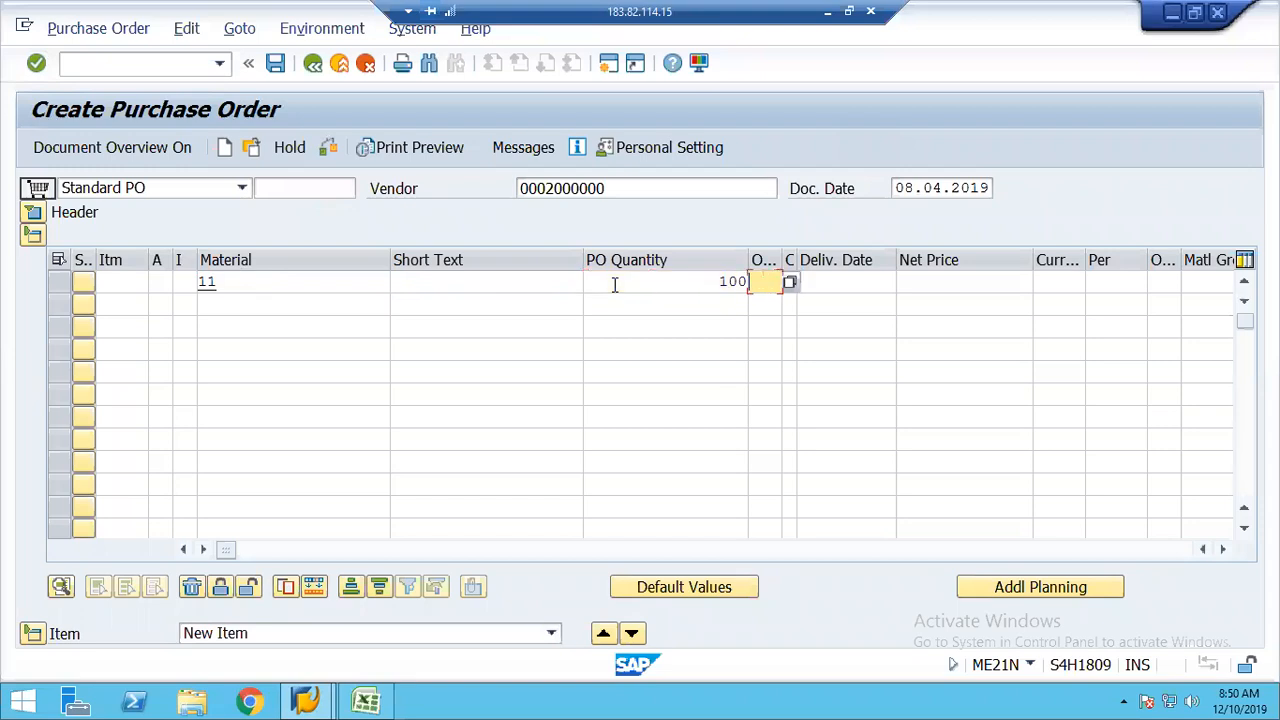
Set the first item's net price to 10 with currency USD.
key("Tab")
key("Tab")
type("10")
key("Tab")
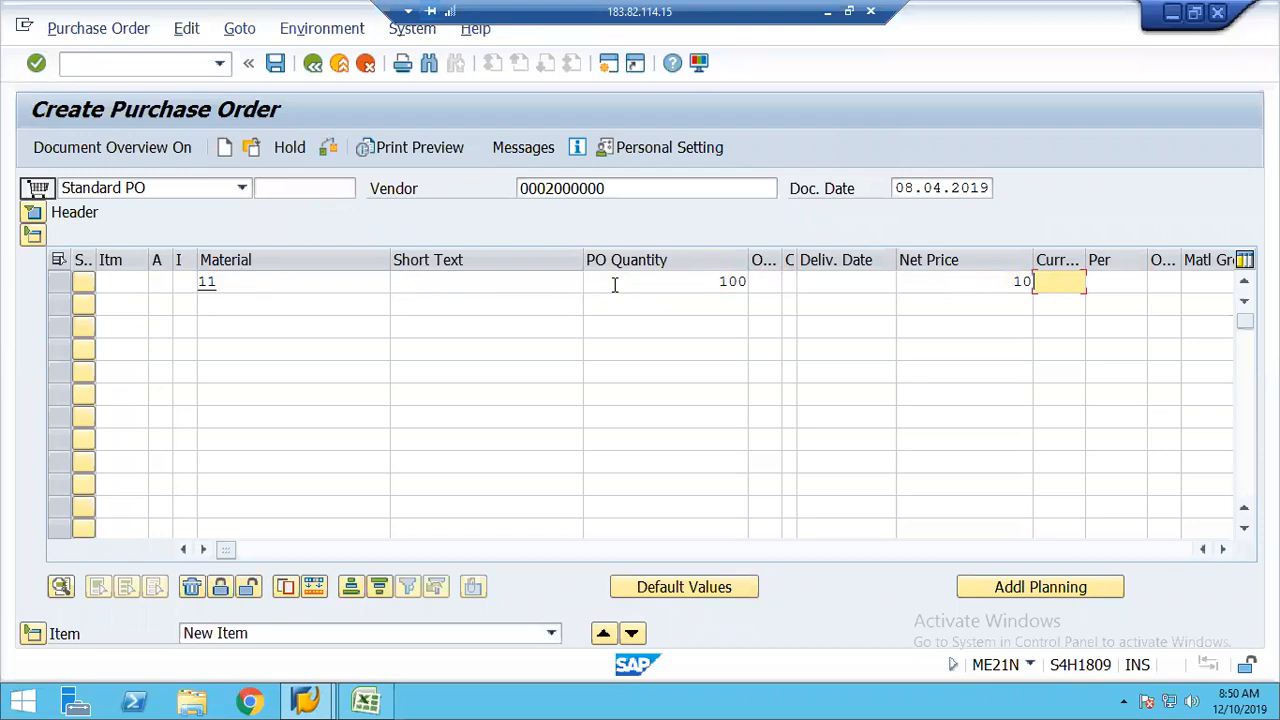
type("usd")
Look up the material groups for the first item line and assign material group 01.
key("Tab")
key("Tab")
key("Tab")
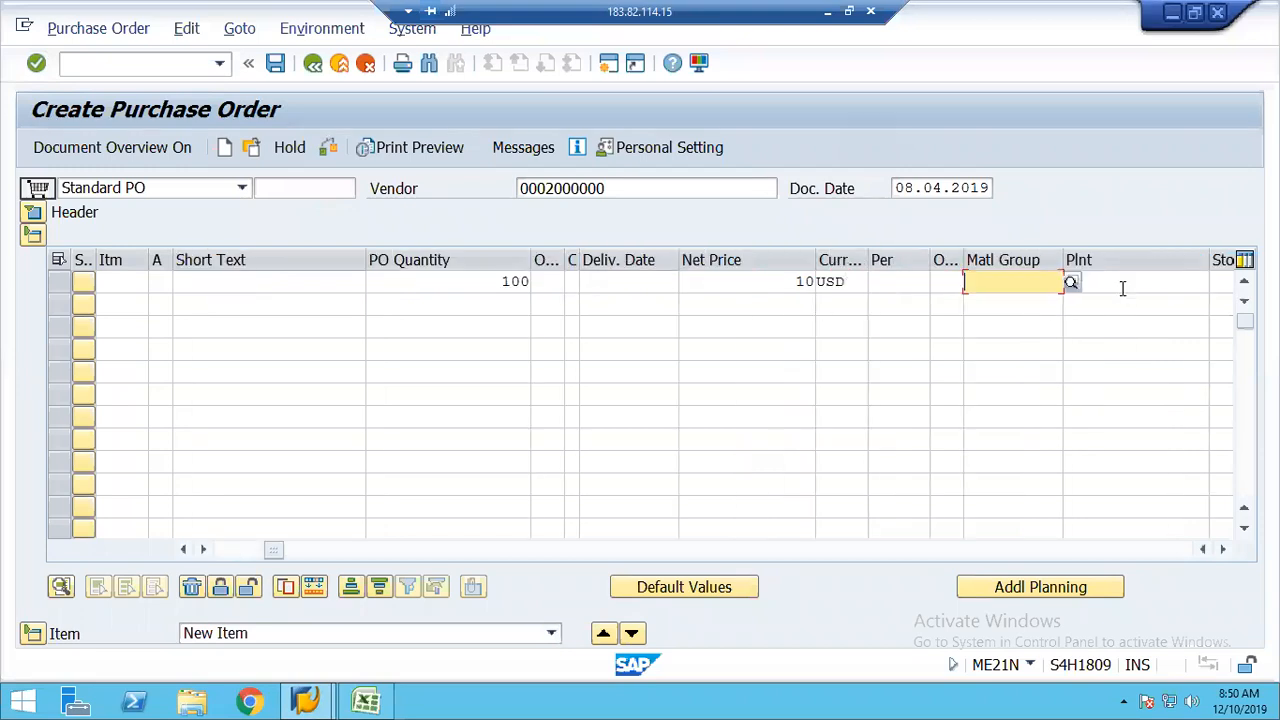
left_click(1072, 282)
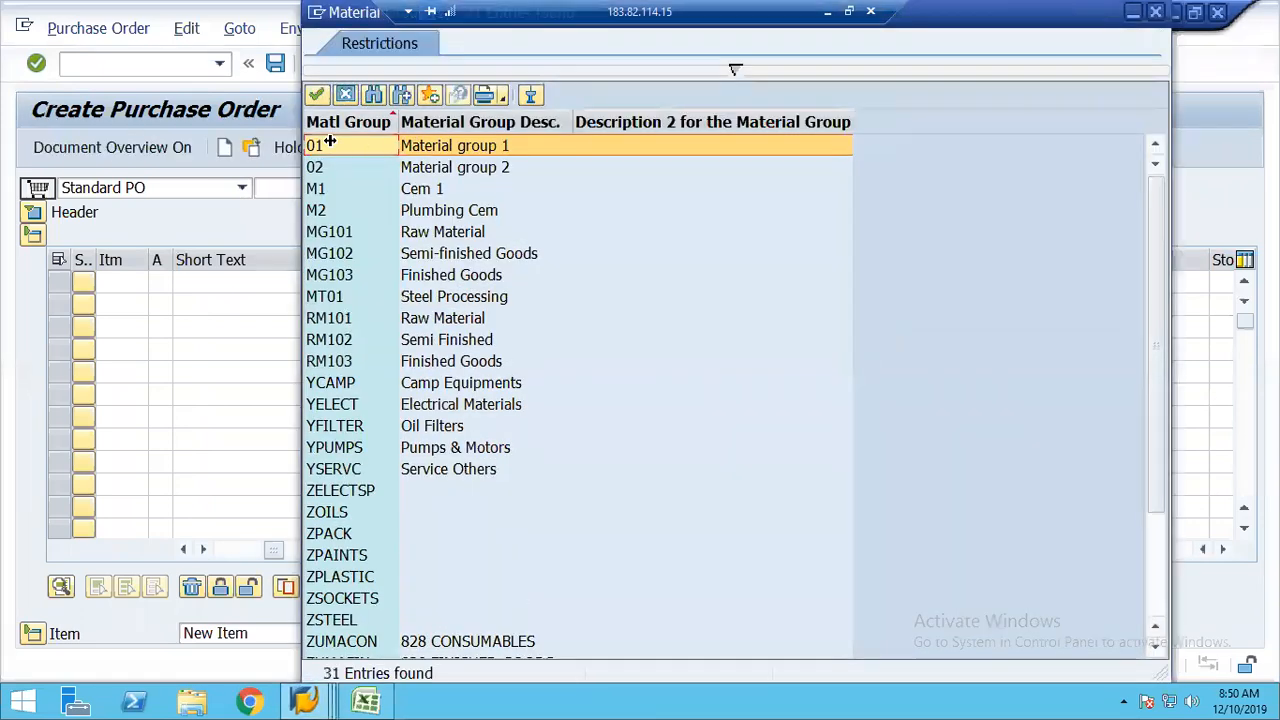
double_click(325, 149)
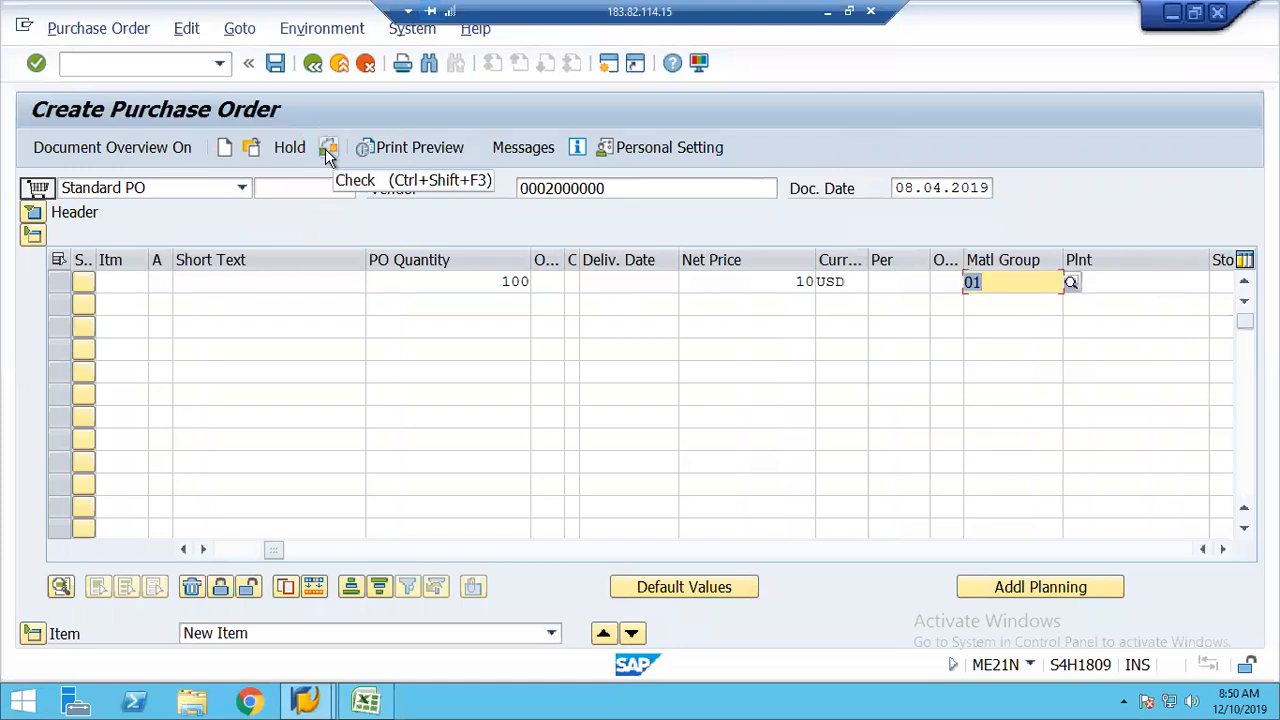
Look up the plants for the first item line and assign plant 1248.
key("Tab")
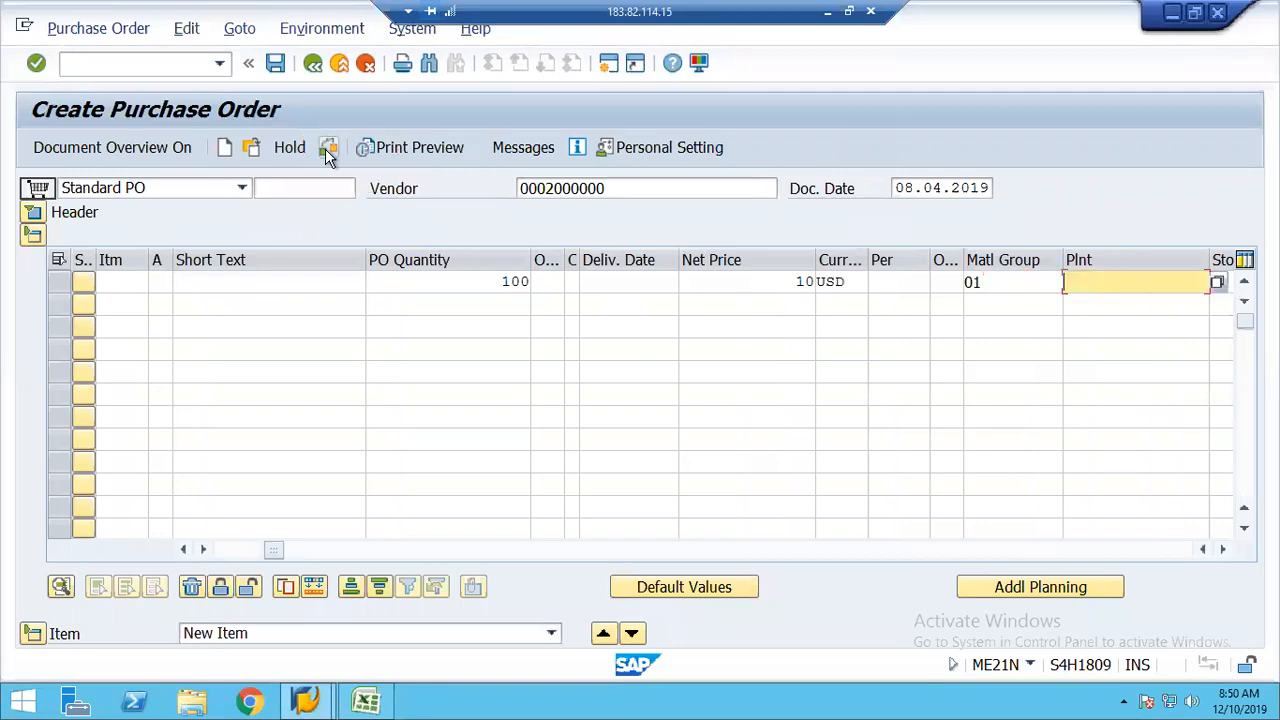
left_click(1222, 549)
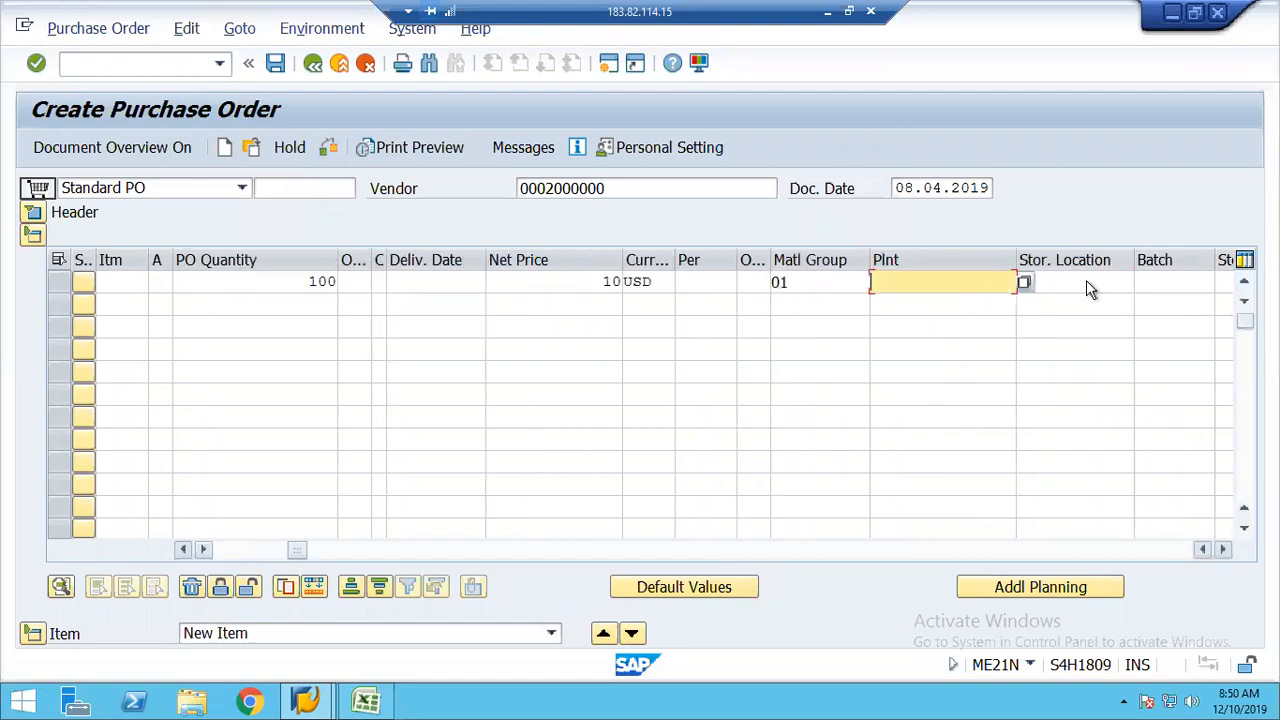
left_click(1036, 293)
key("F4")
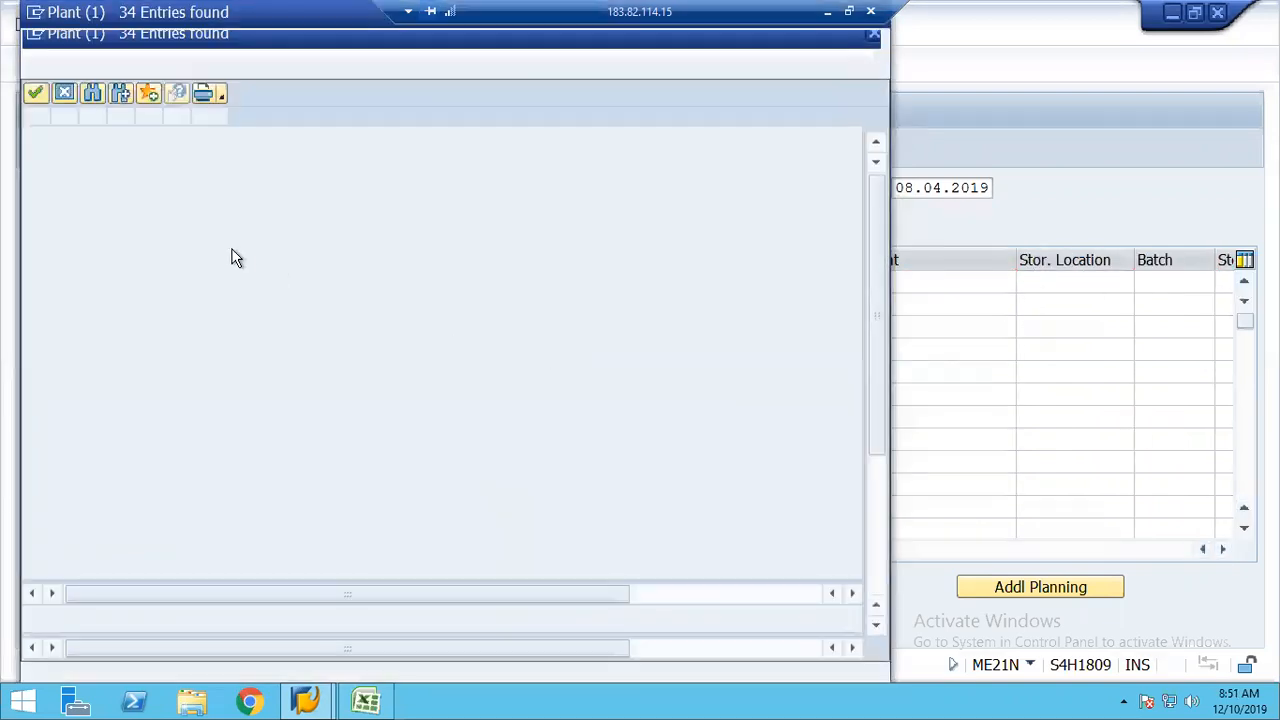
double_click(57, 210)
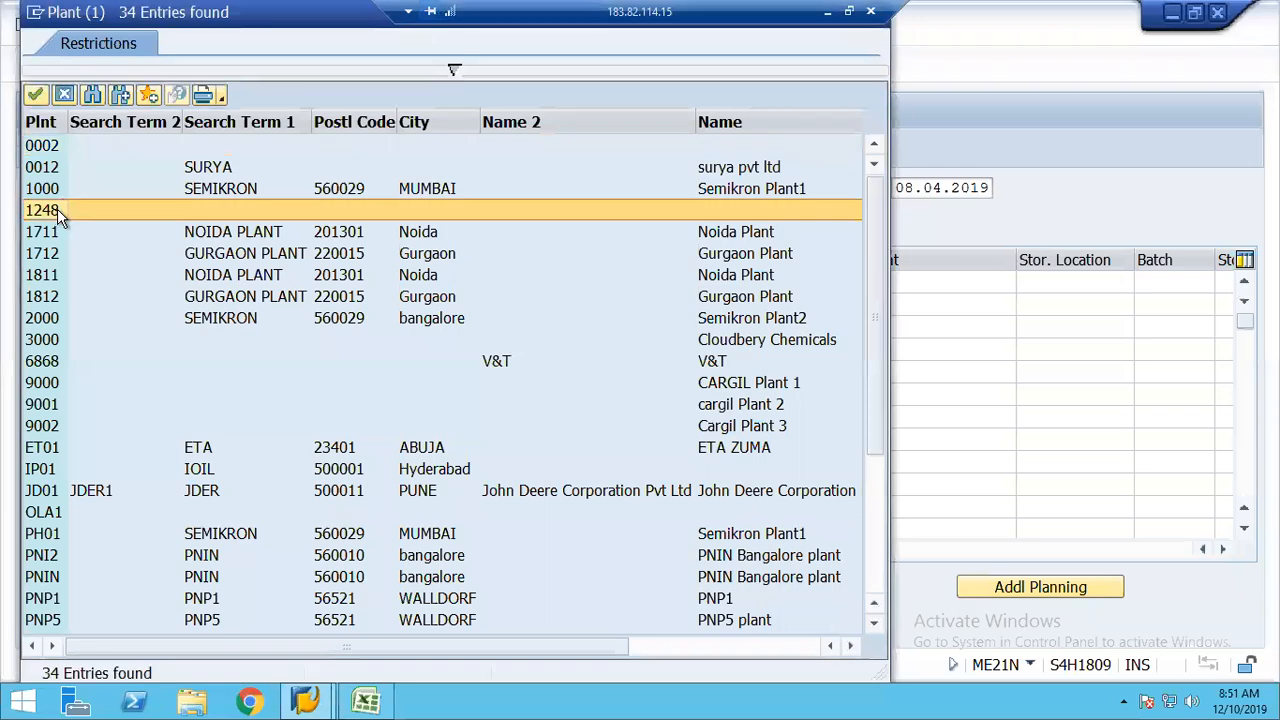
Look up the storage locations for the first item and assign storage location 1248 of plant 1248.
left_click(1065, 288)
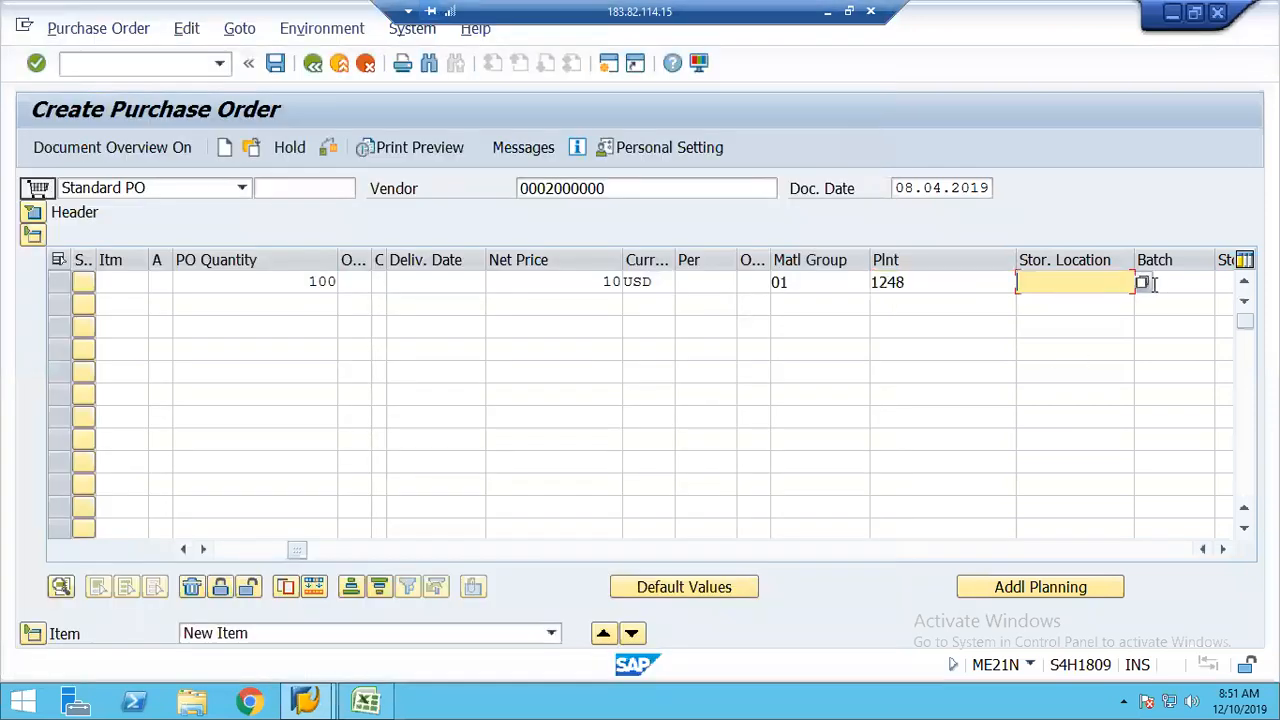
left_click(1147, 286)
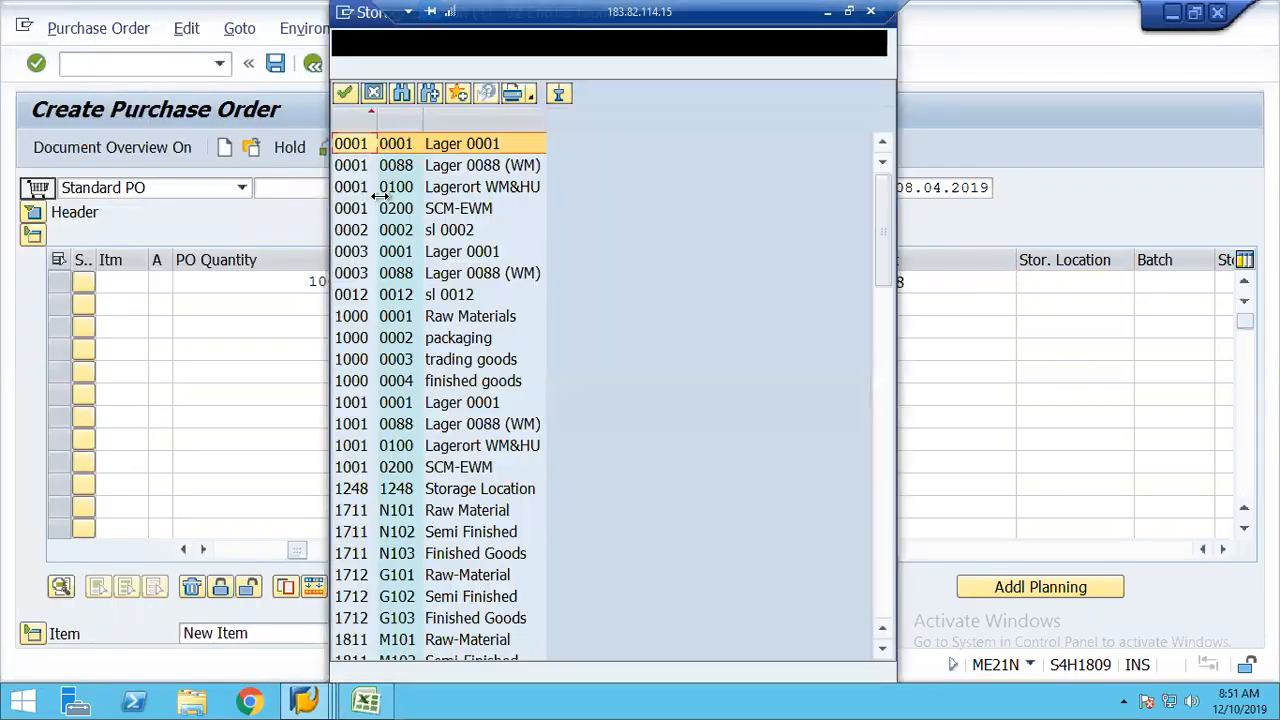
double_click(360, 492)
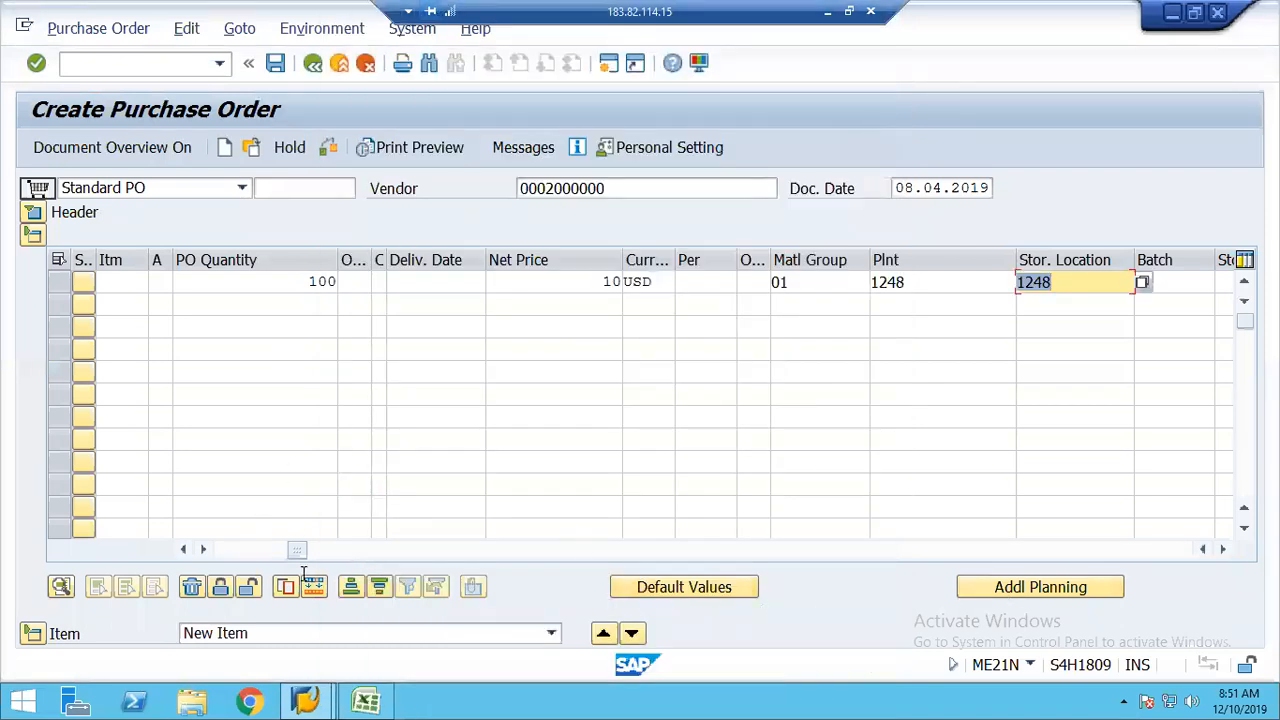
left_click(212, 550)
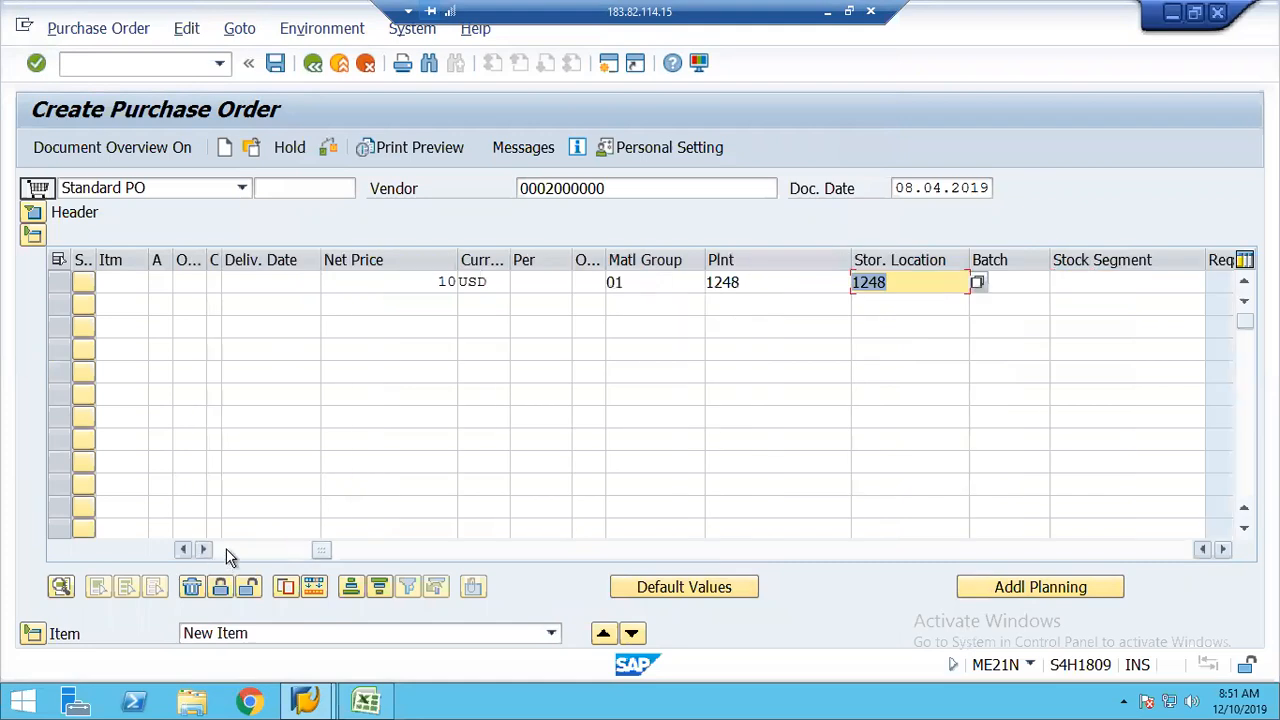
left_click(212, 550)
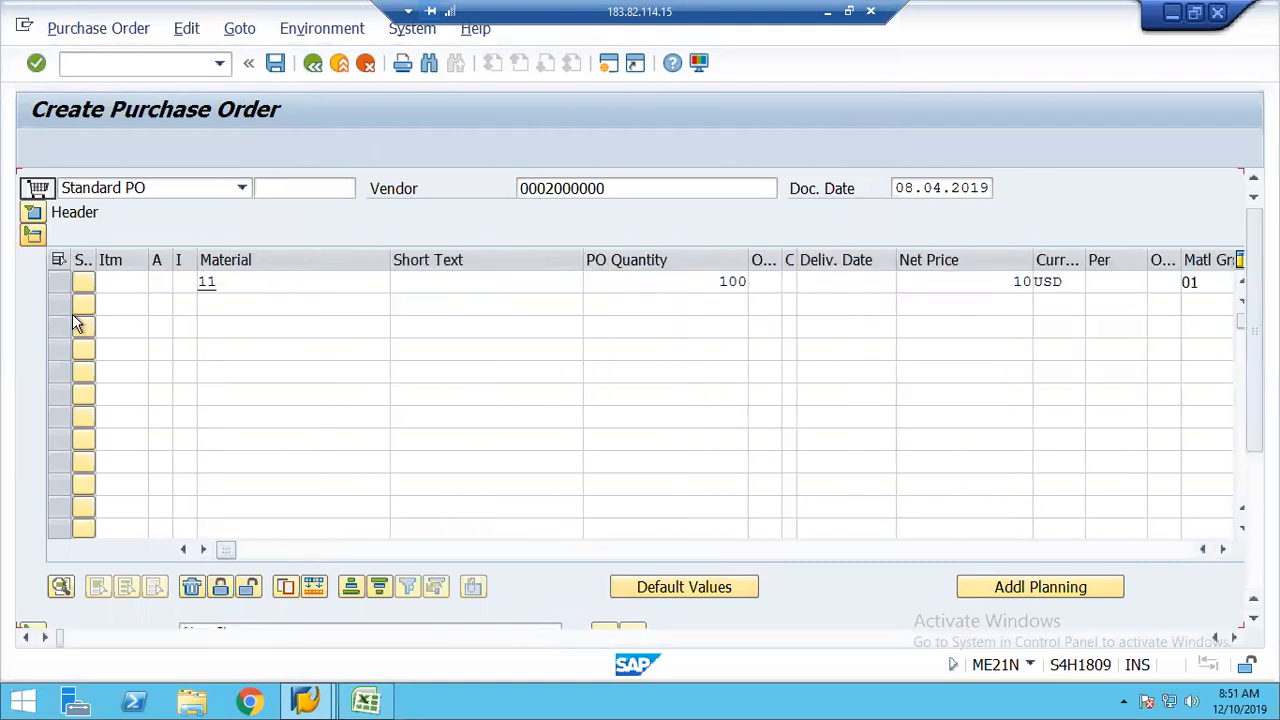
Check the entered order data, then collapse the header and item detail sections of the purchase order.
left_click(33, 212)
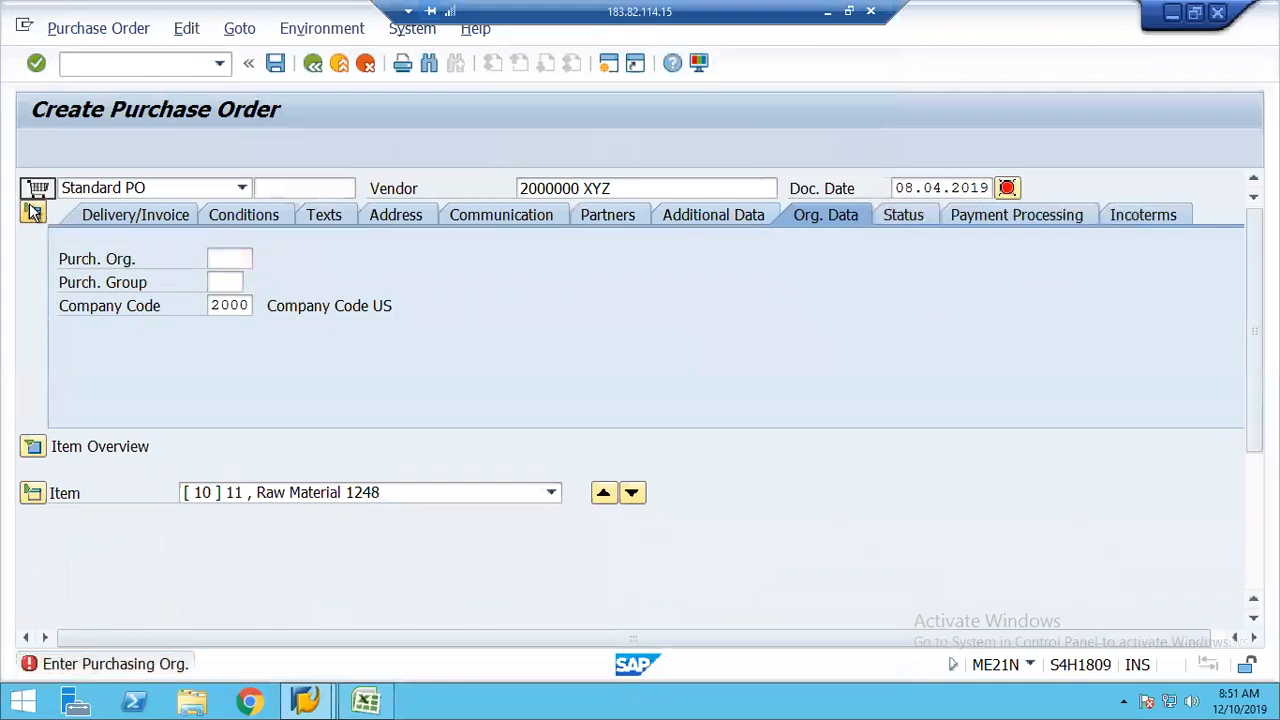
left_click(33, 212)
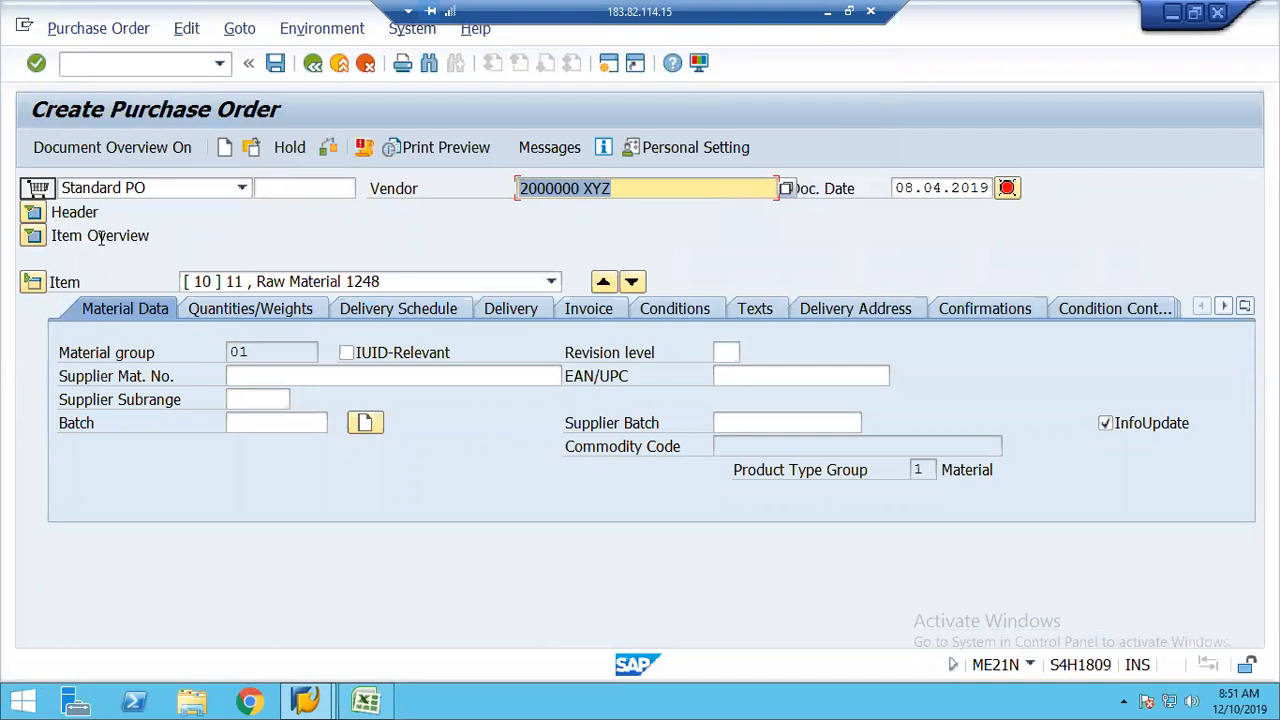
left_click(32, 283)
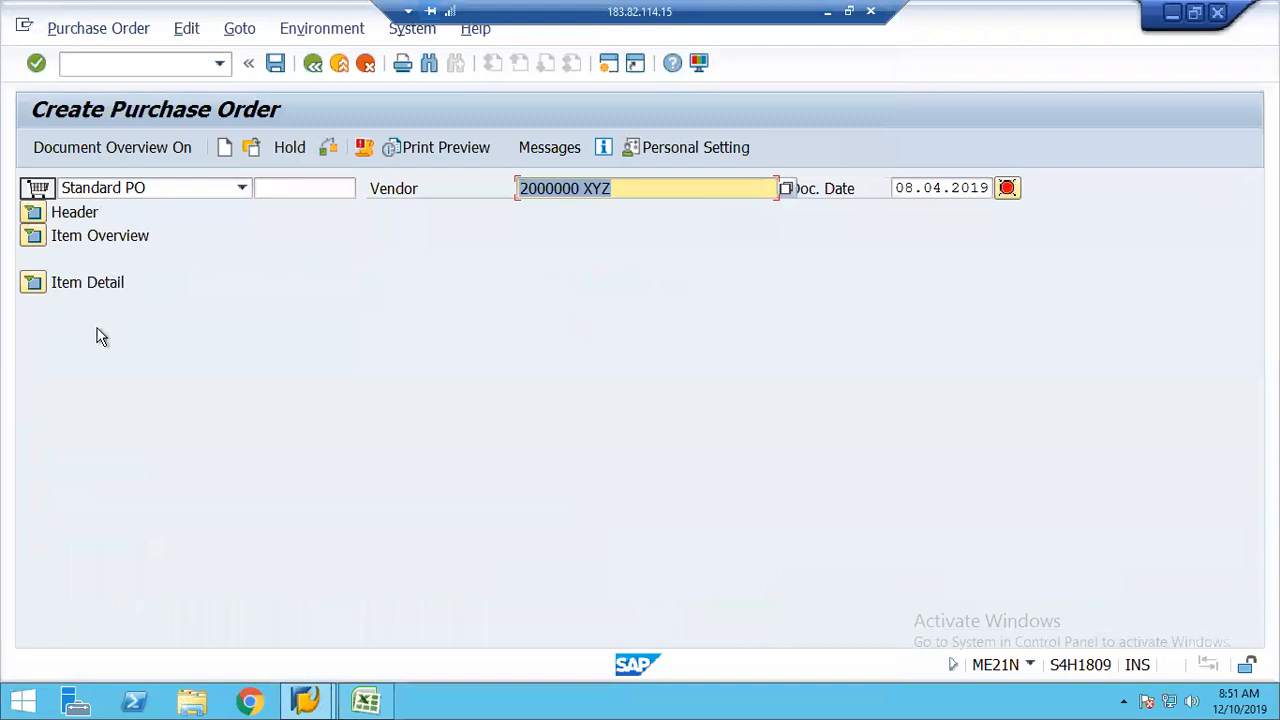
left_click(644, 194)
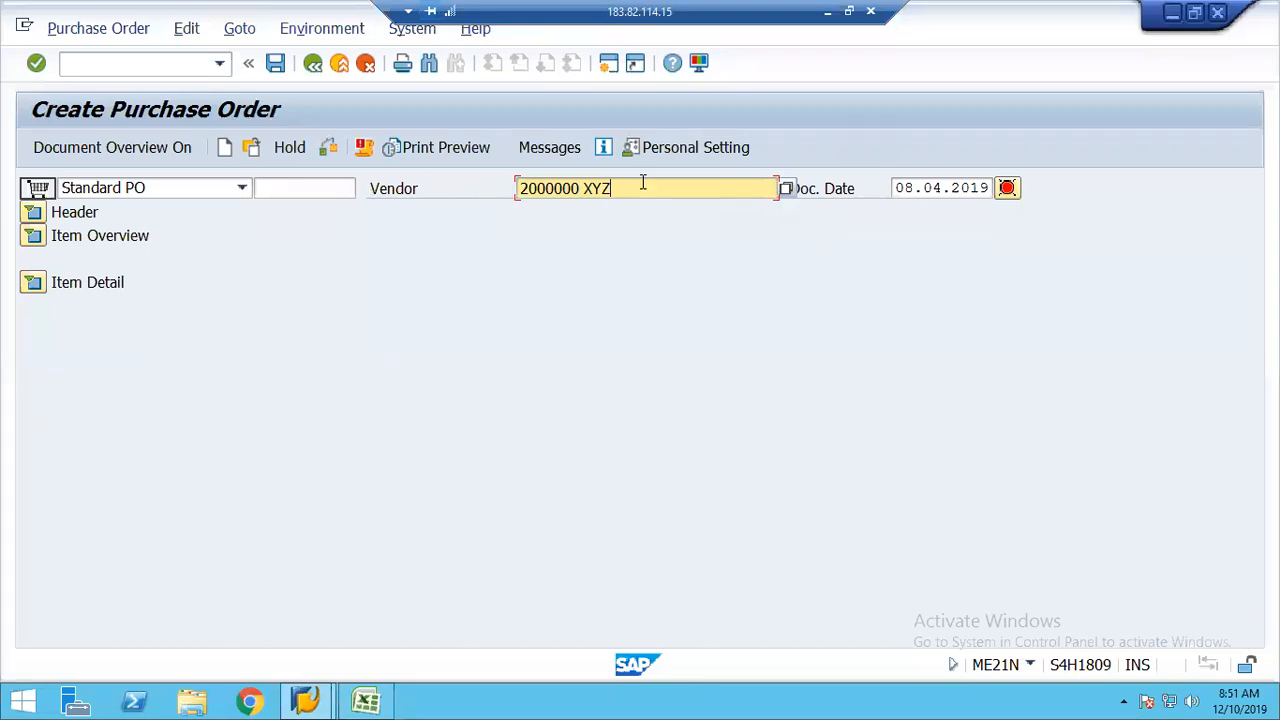
In the header's organizational data, enter purchasing organization 1248, choose purchasing group 005 (Procurement) and validate the entries.
left_click(33, 214)
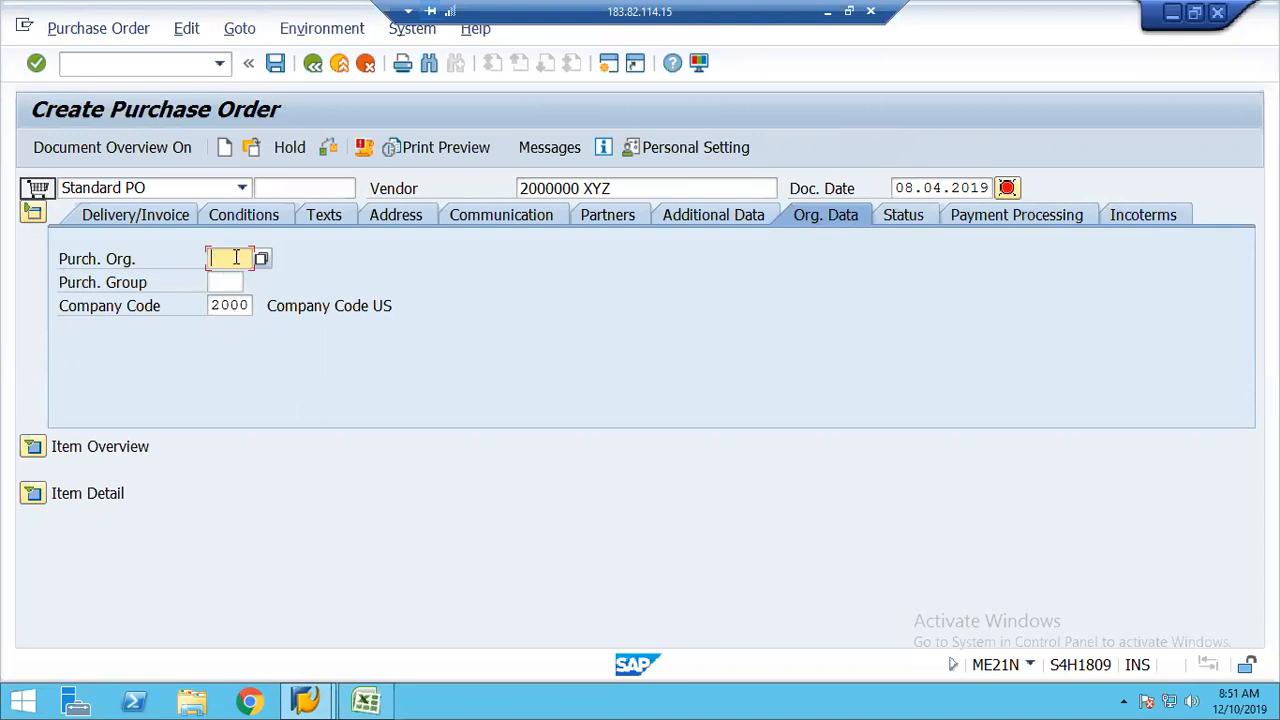
type("1248")
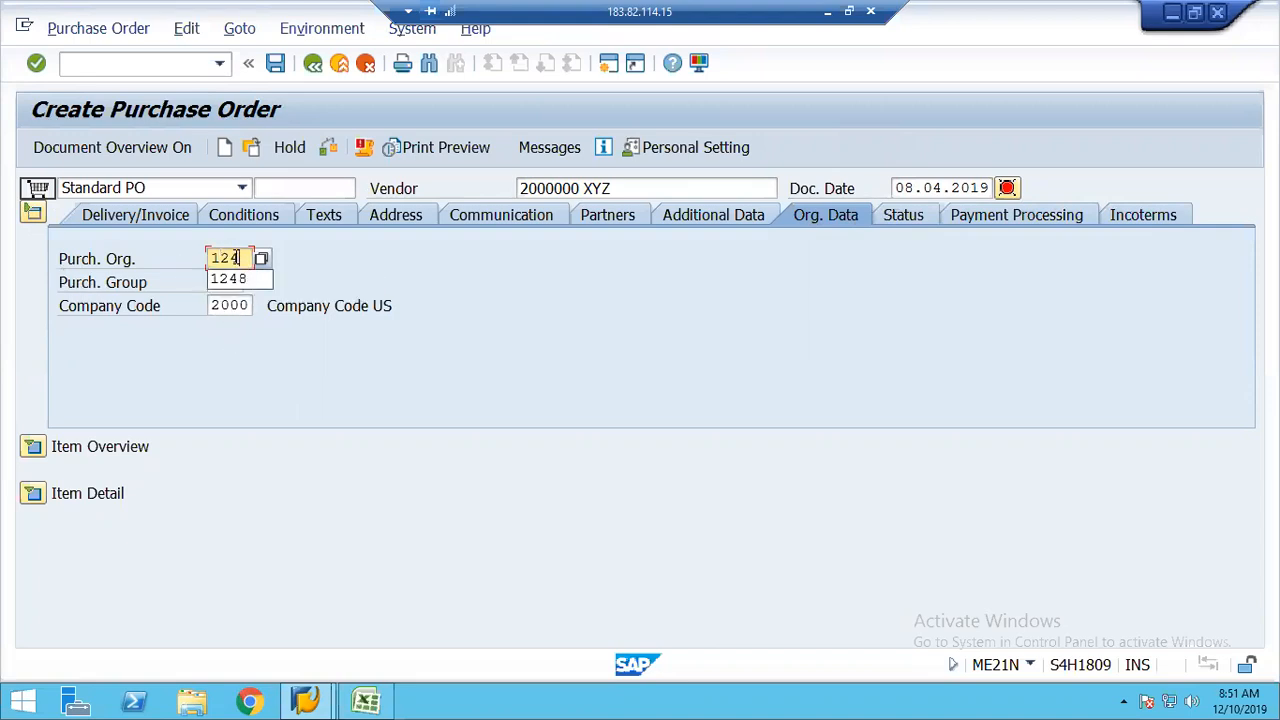
key("Tab")
left_click(252, 283)
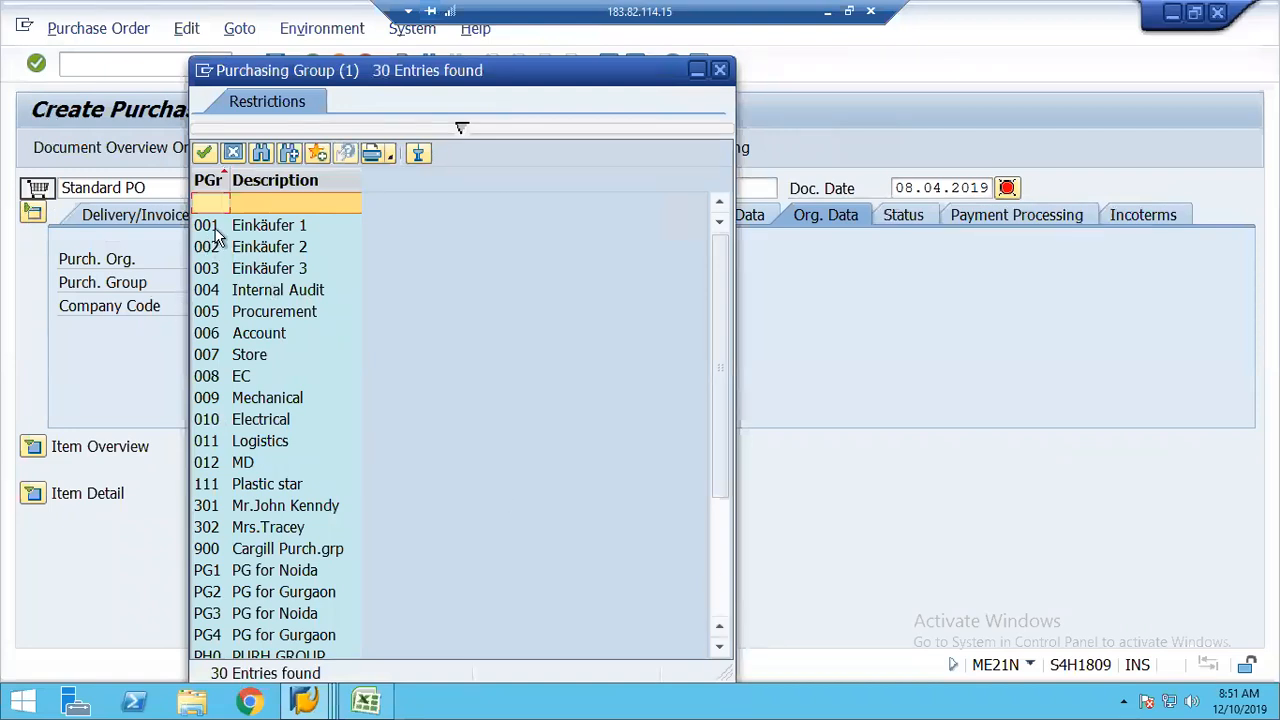
double_click(207, 315)
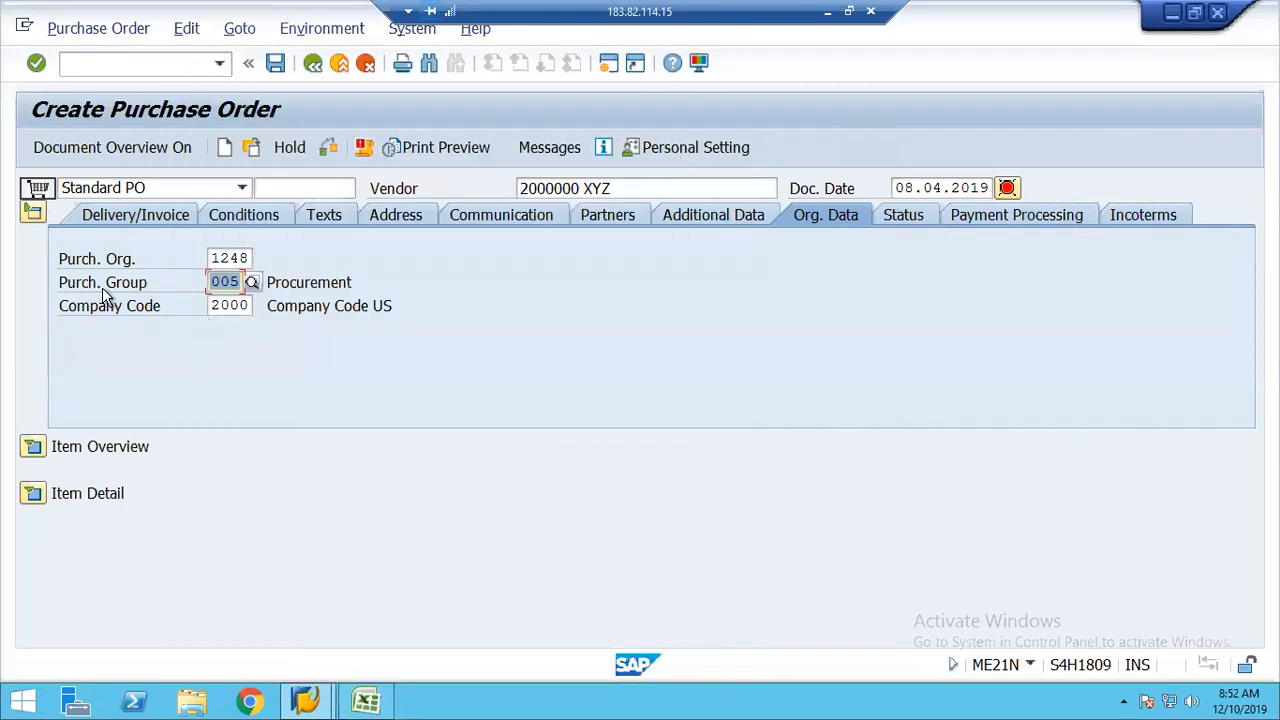
left_click(232, 308)
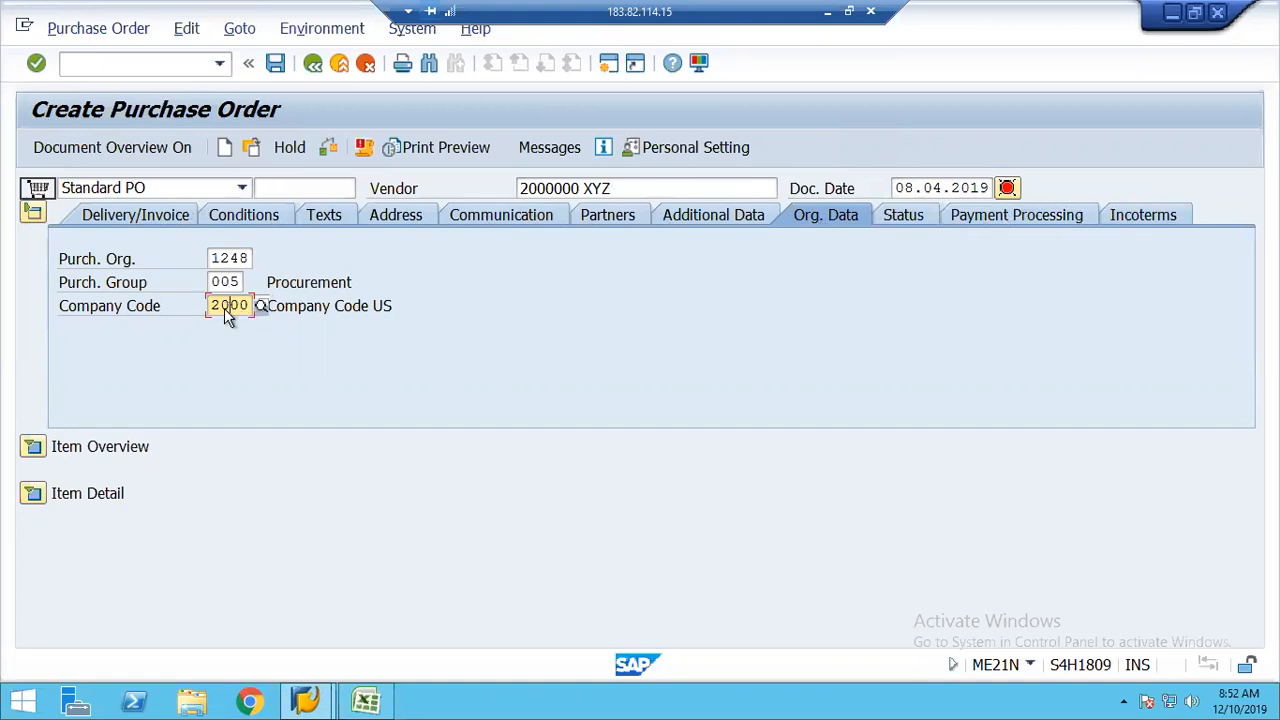
key("Return")
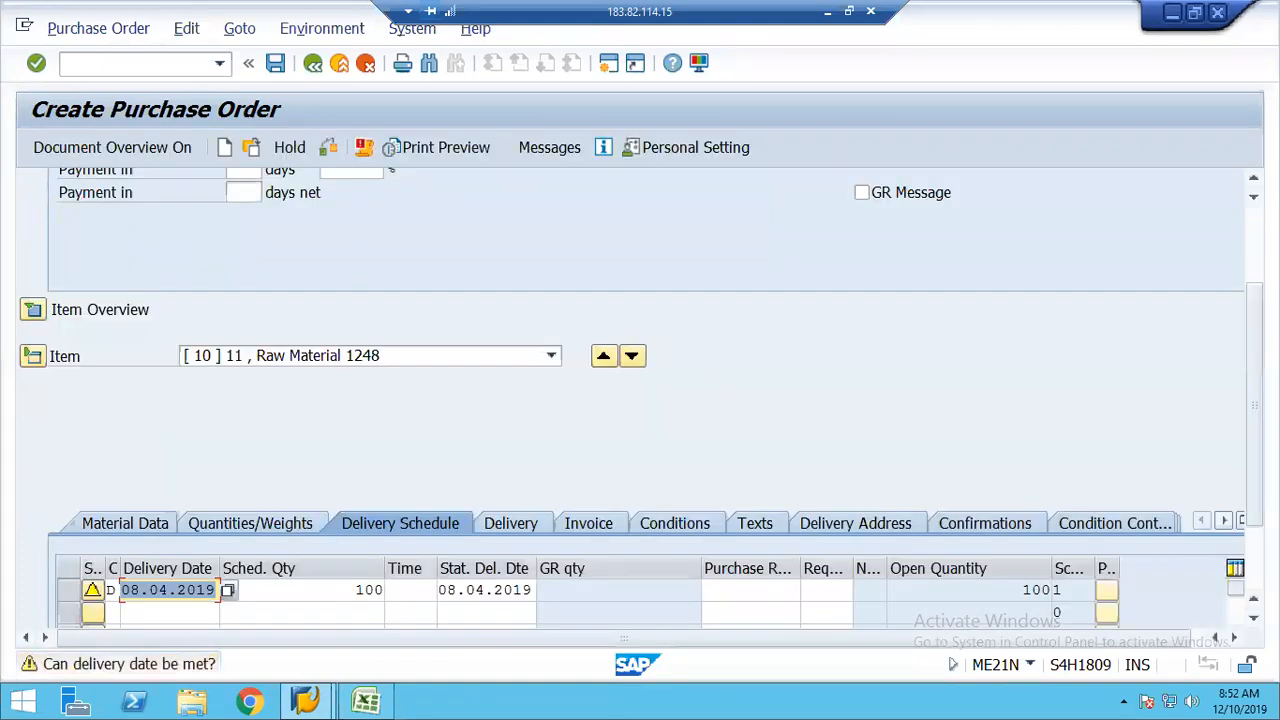
Examine the order header's delivery/invoice, conditions, texts, address, communication and partners data.
left_click_drag(1254, 405, 1254, 331)
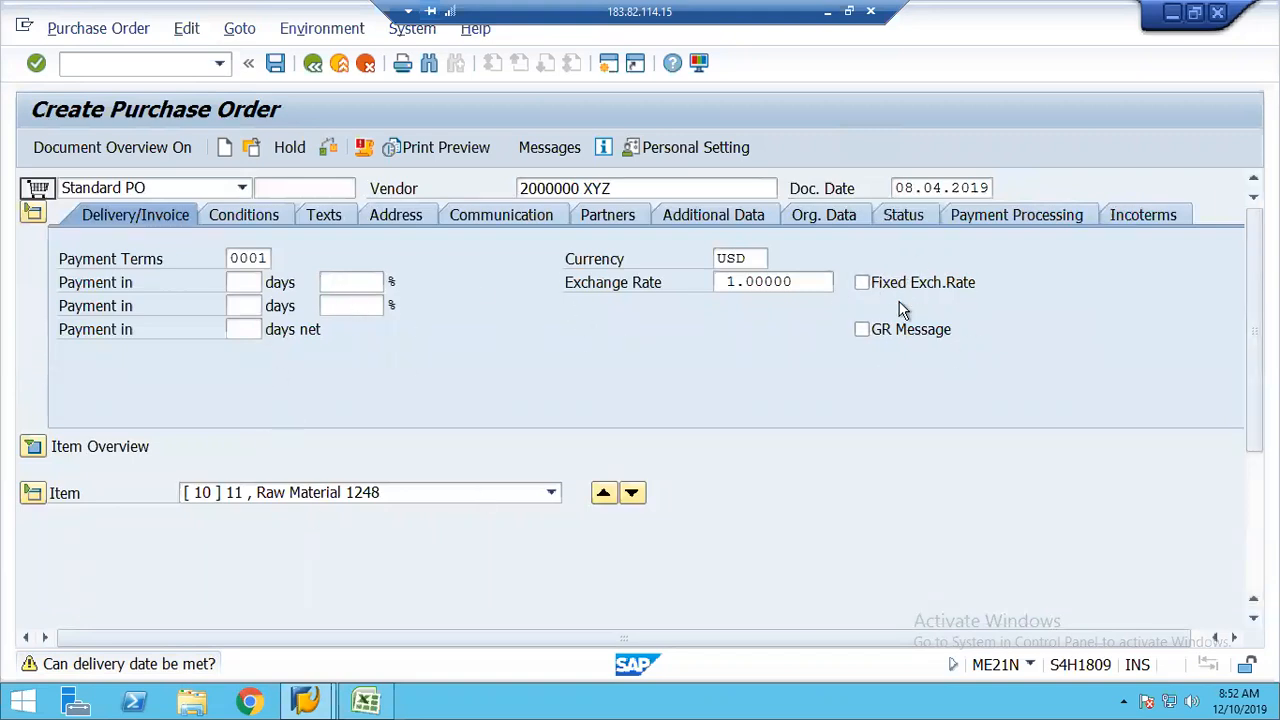
left_click(244, 216)
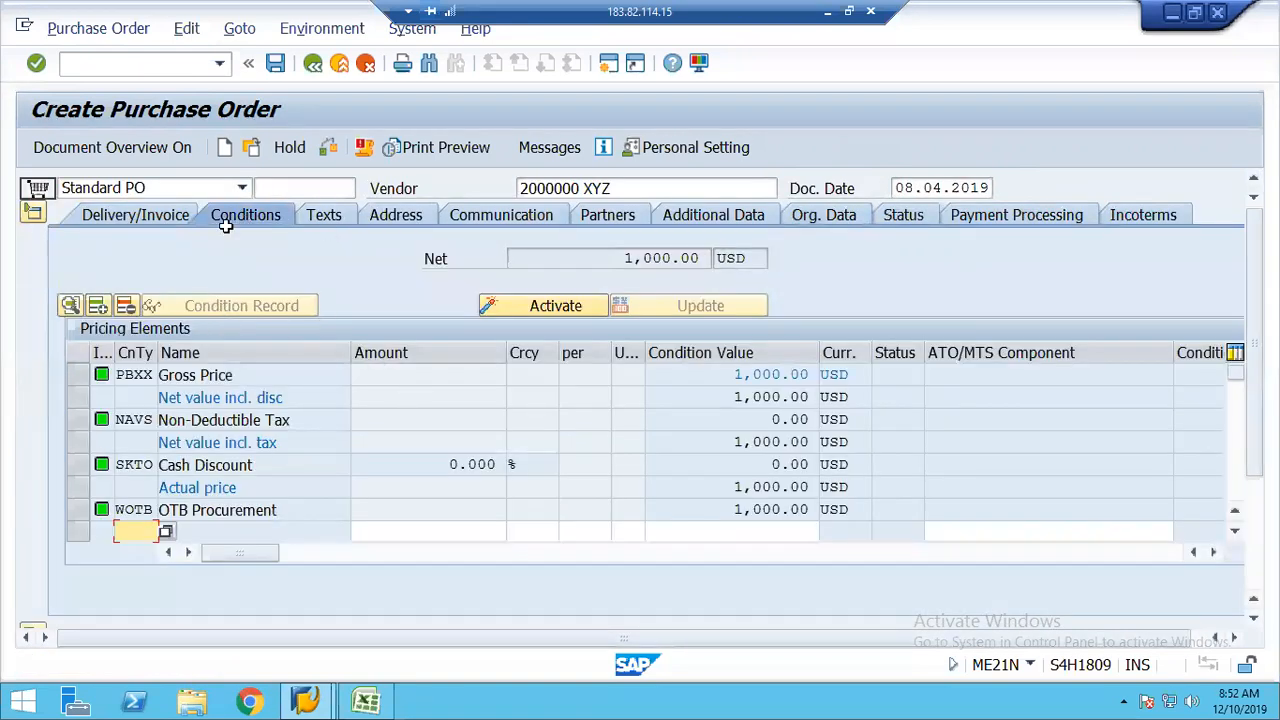
left_click(329, 214)
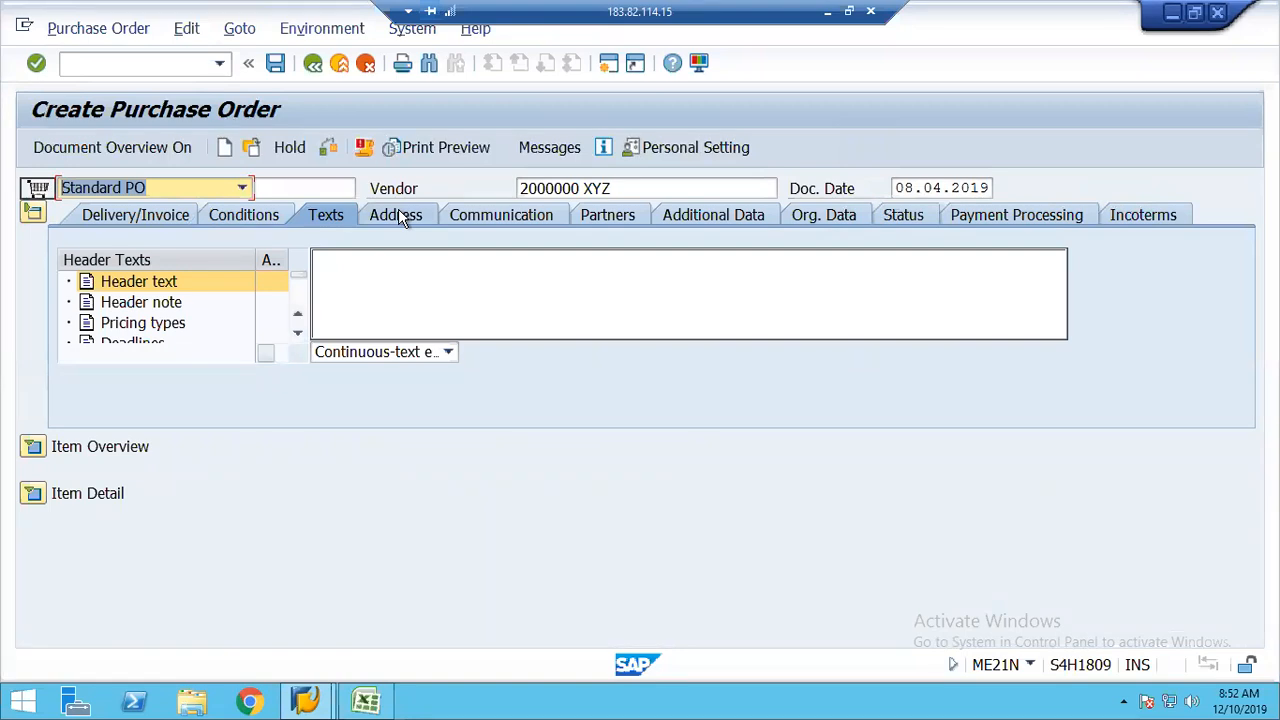
left_click(399, 216)
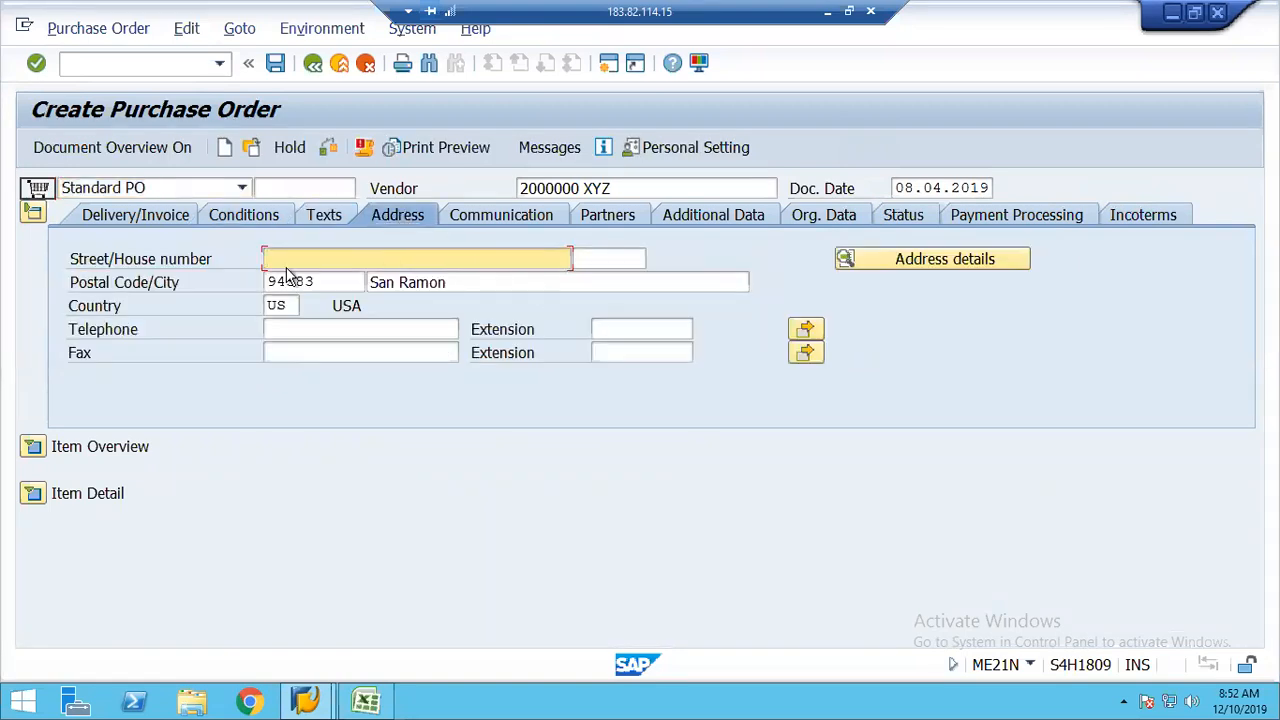
left_click(476, 214)
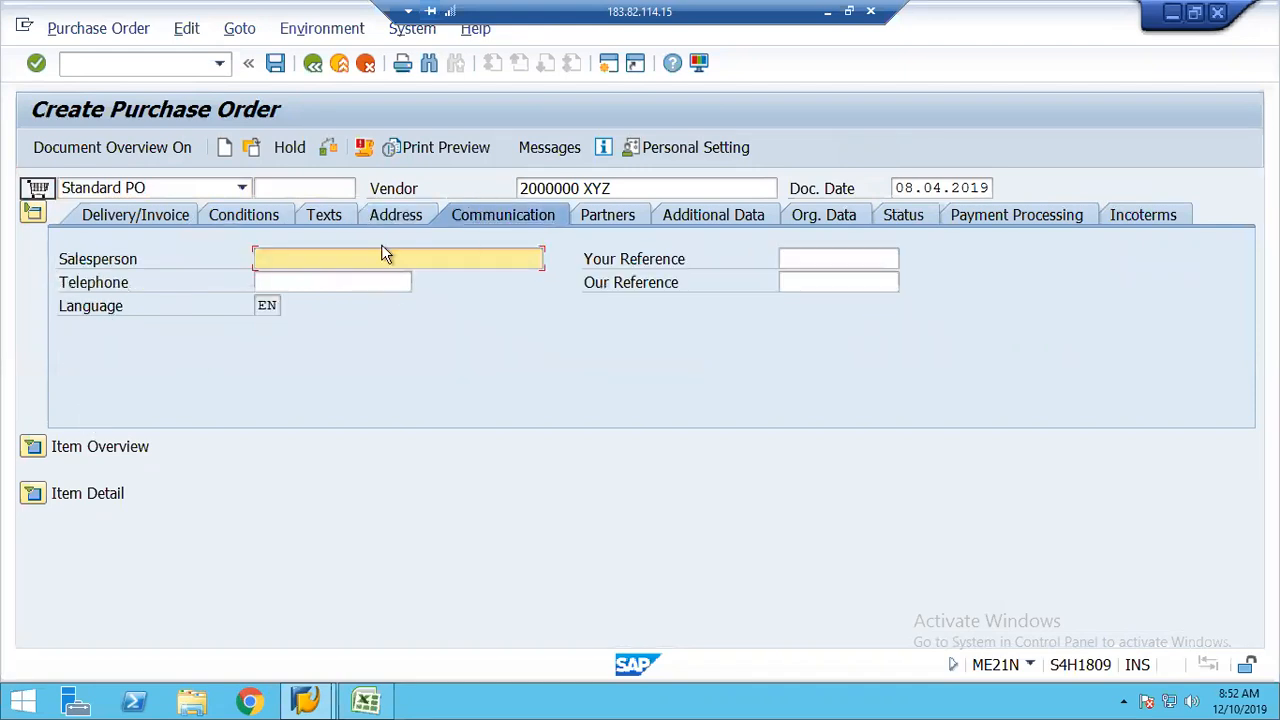
left_click(601, 218)
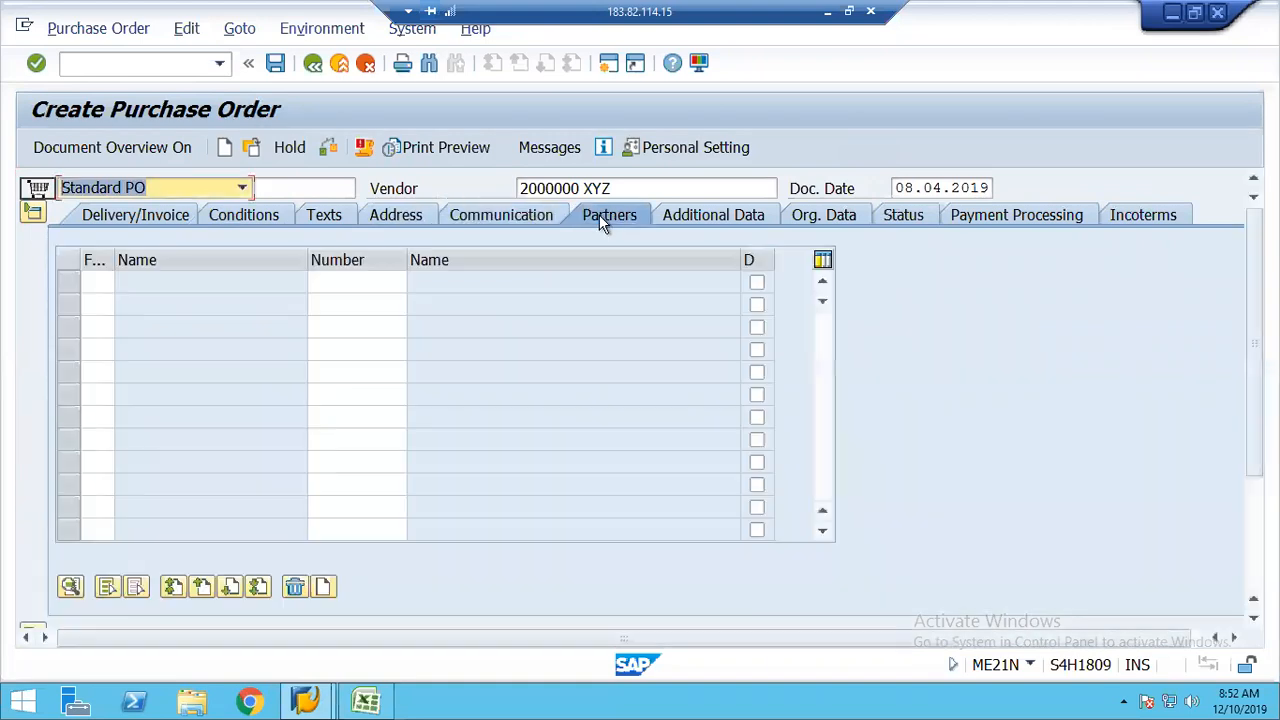
Examine the header's additional data, status, payment processing, Incoterms and organizational data, then collapse the header.
left_click(700, 222)
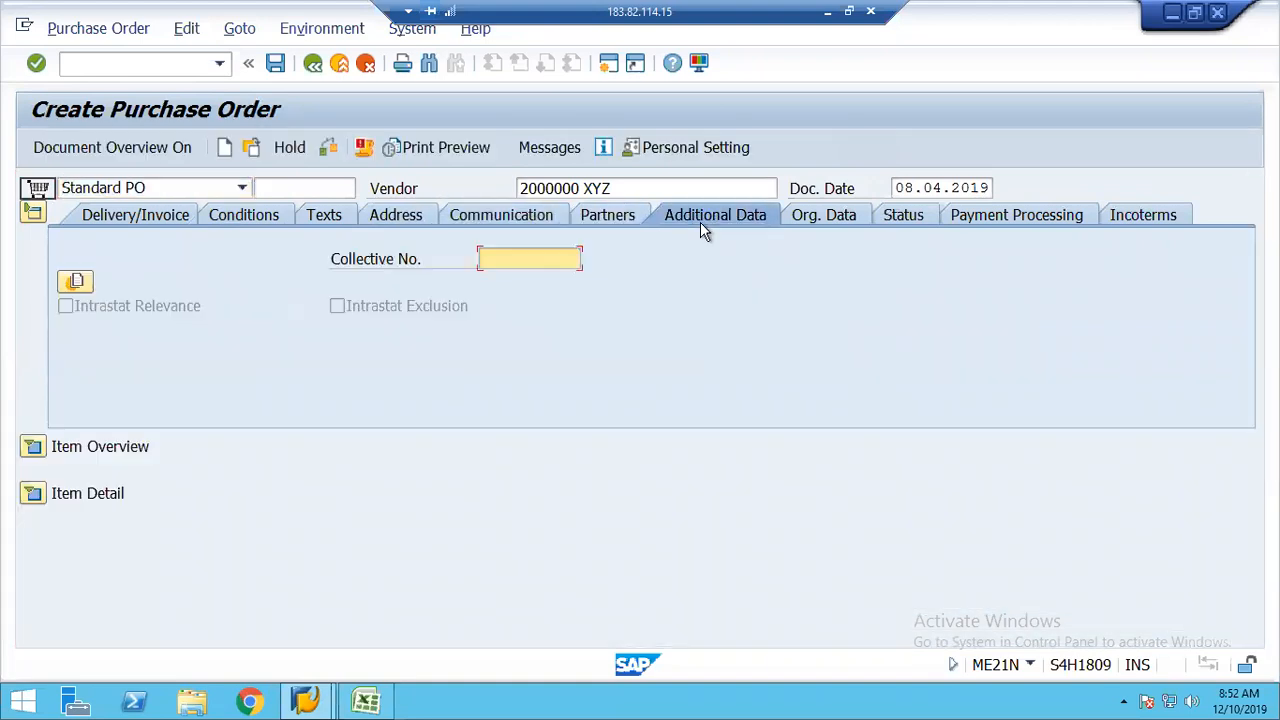
left_click(815, 218)
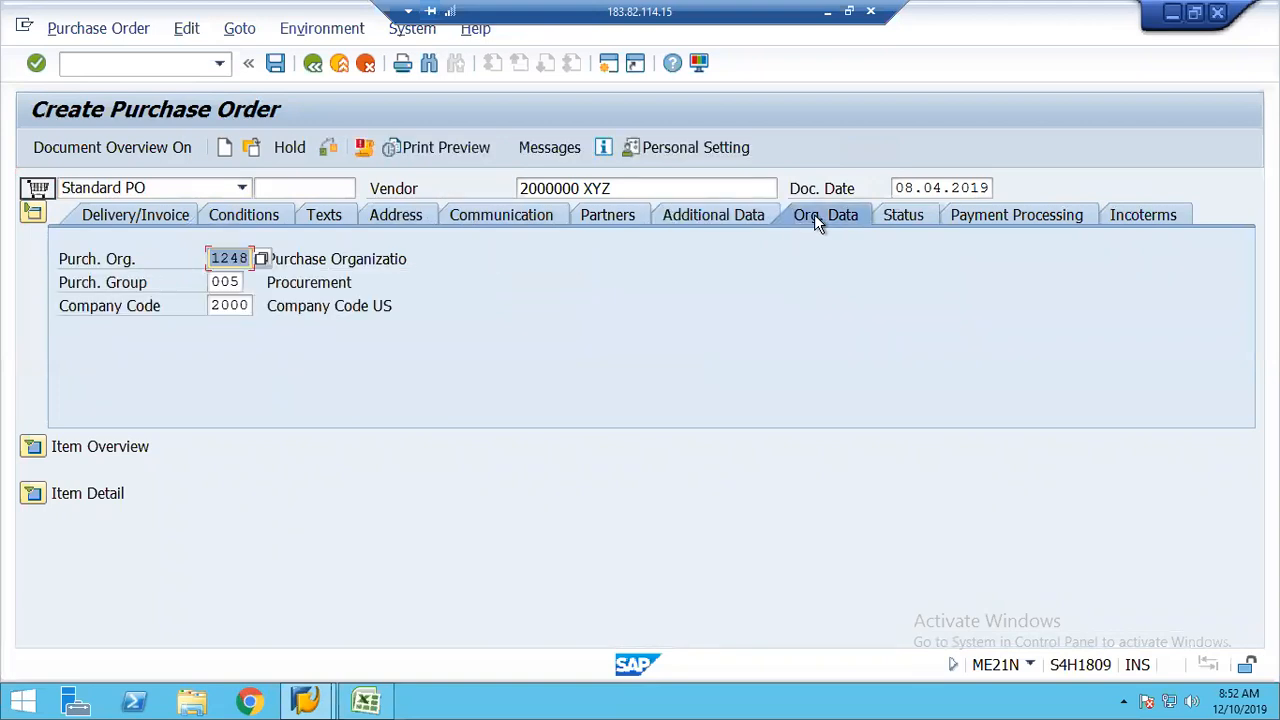
left_click(904, 220)
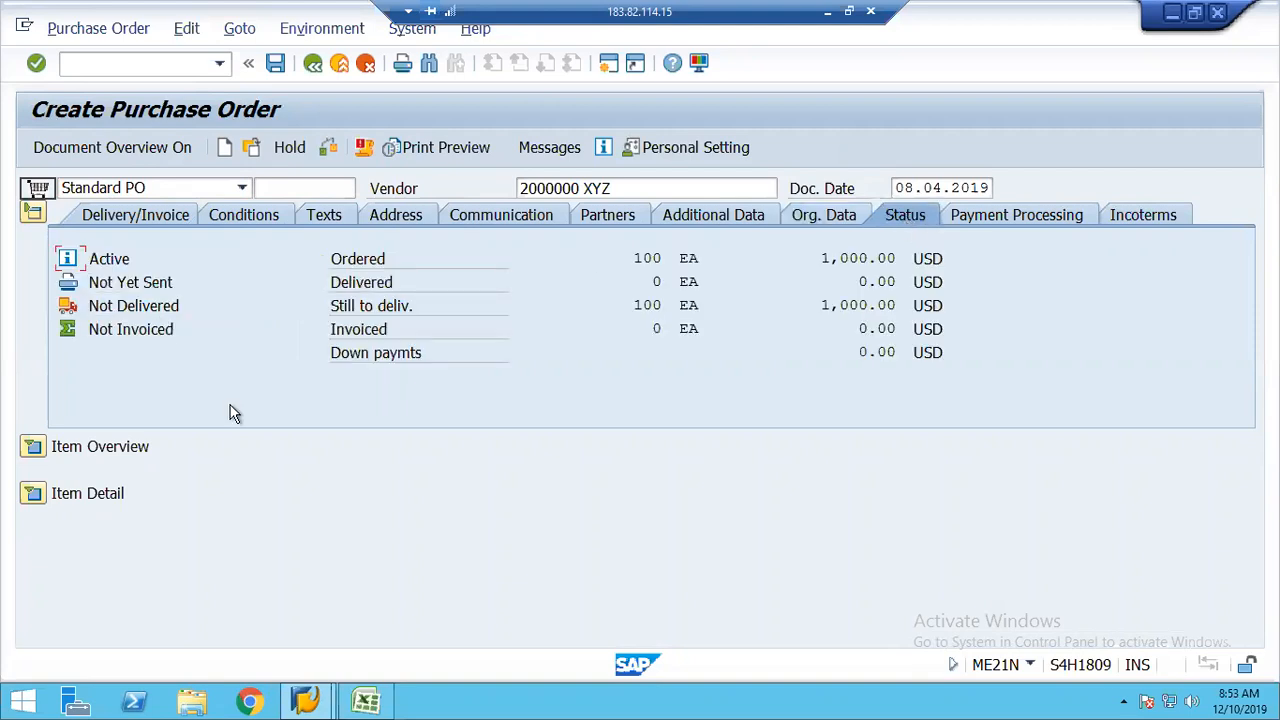
left_click(983, 218)
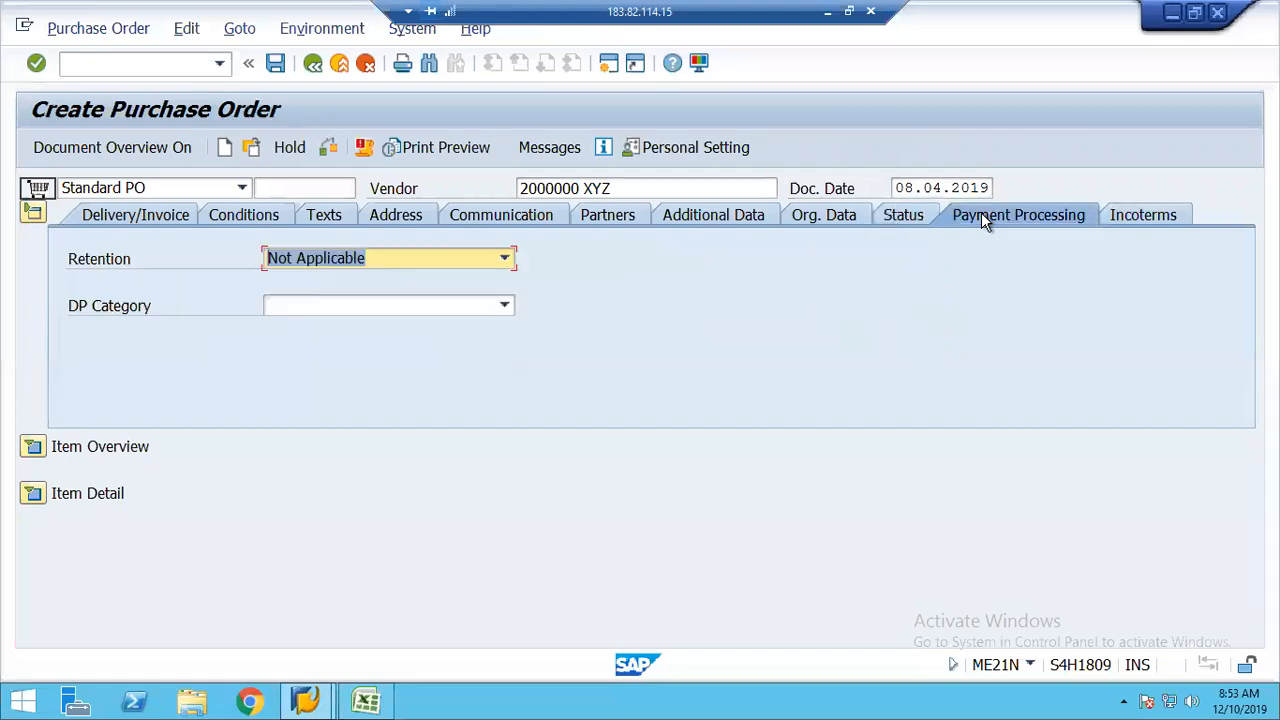
left_click(1126, 222)
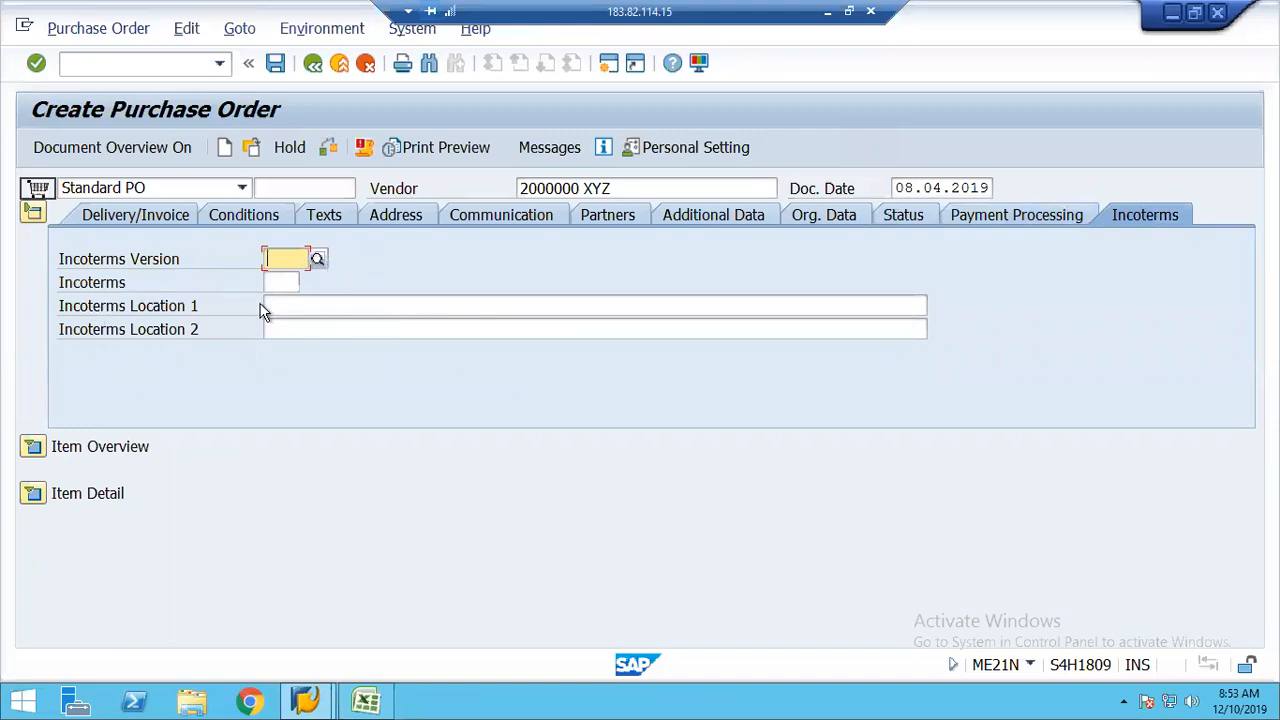
left_click(805, 218)
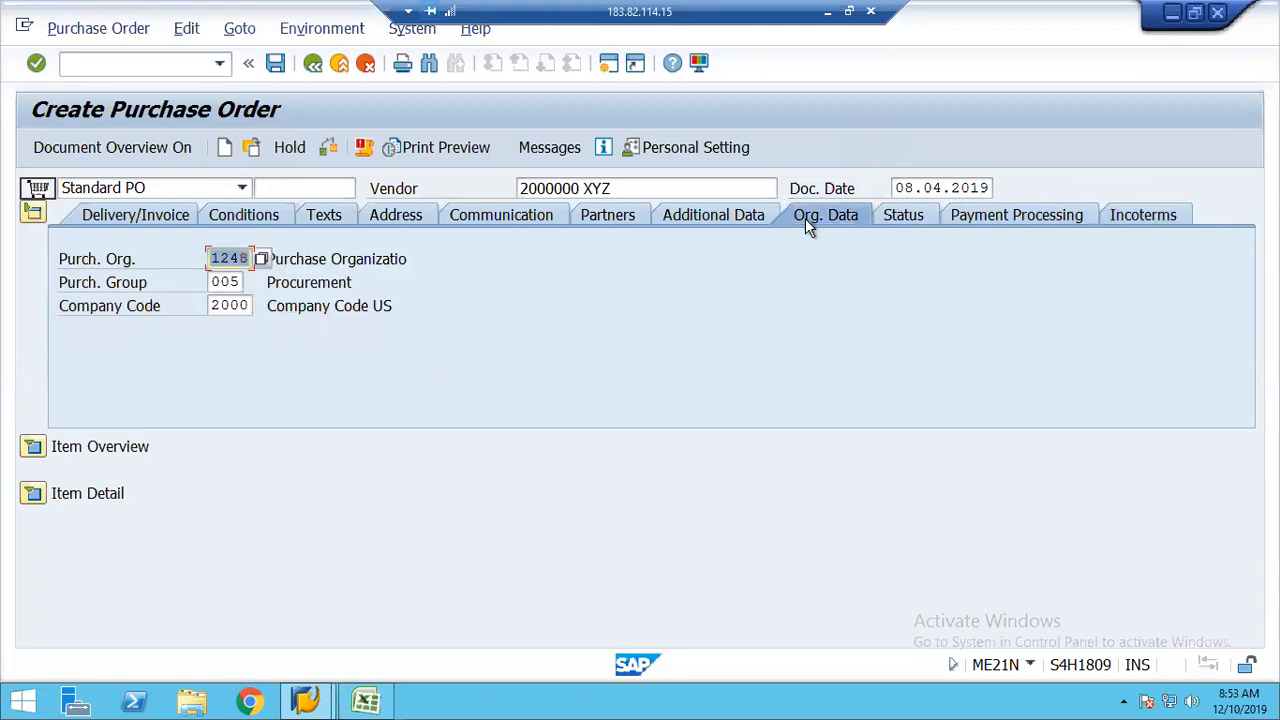
left_click(36, 212)
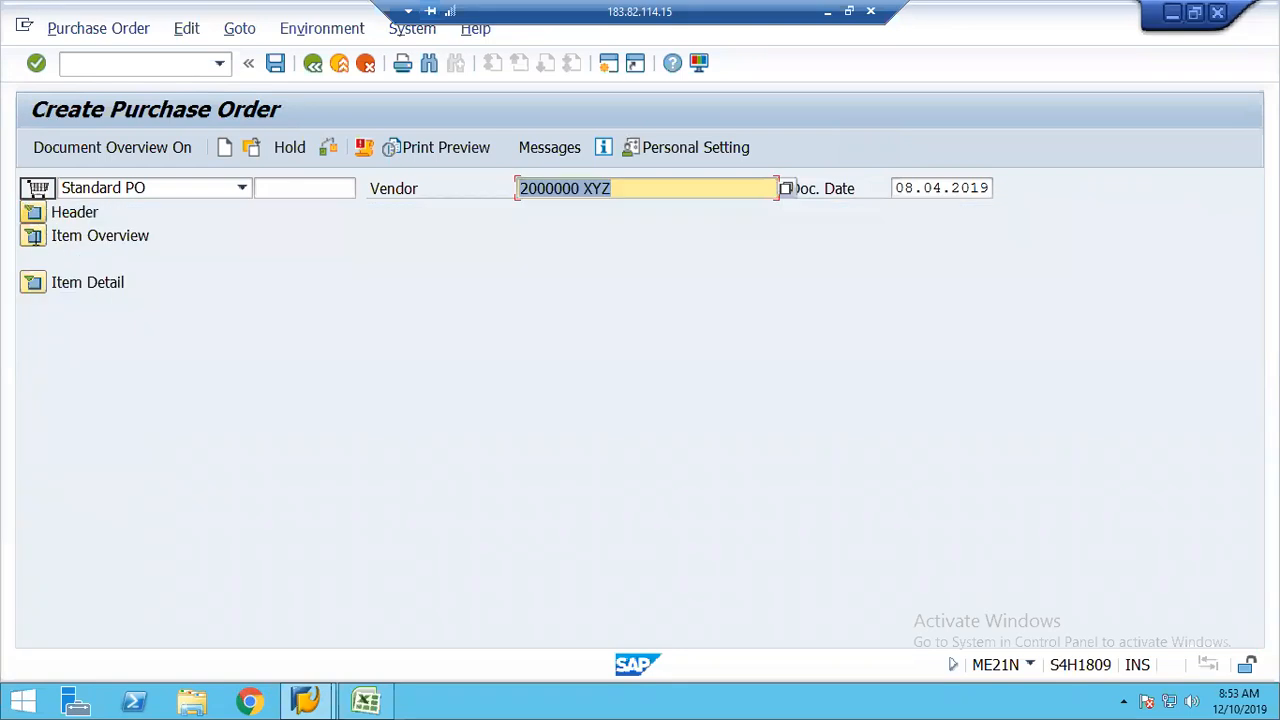
Examine the order item's material, short text, quantity, net price, material group, plant and storage location in the item overview, then collapse the overview.
left_click(34, 242)
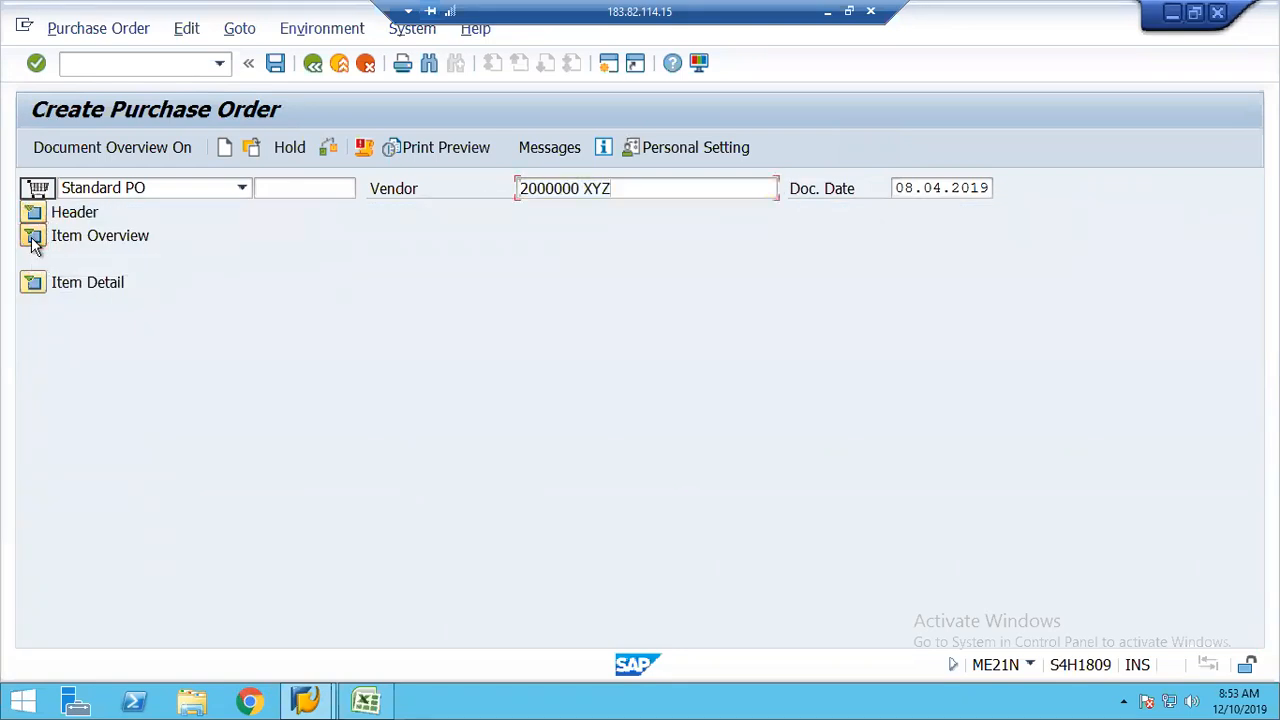
left_click(249, 288)
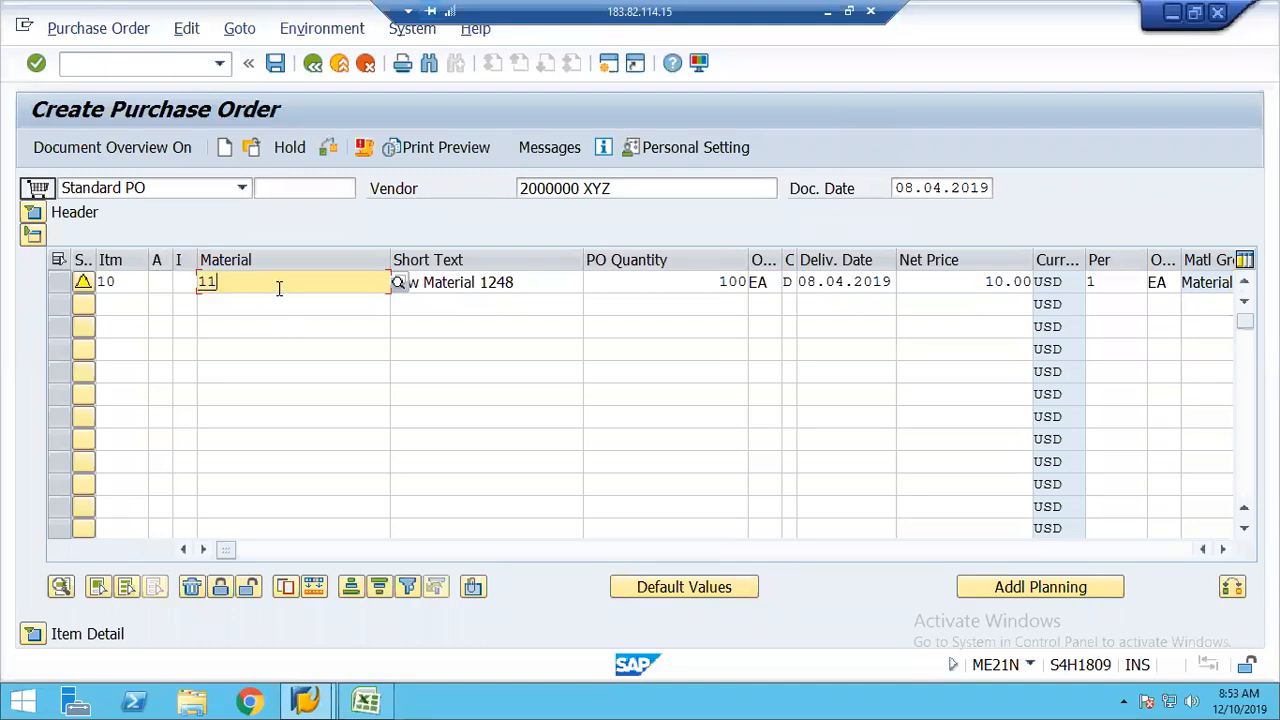
left_click(541, 286)
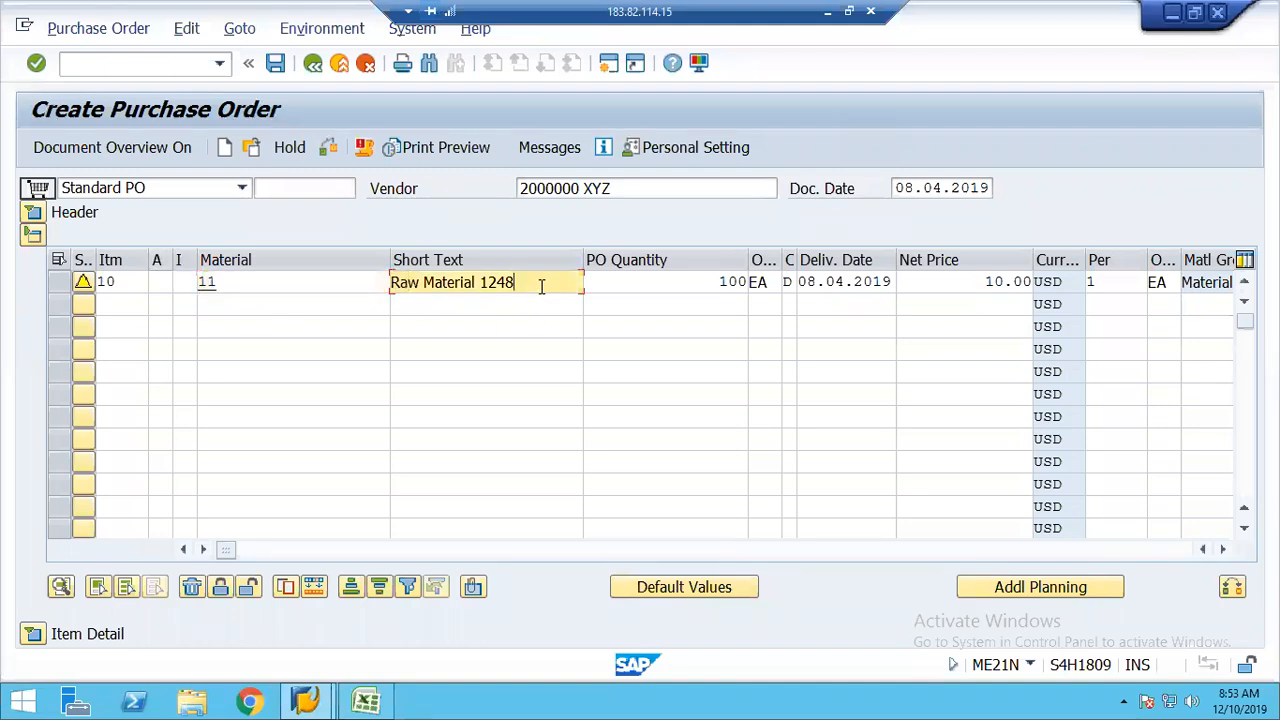
left_click(691, 281)
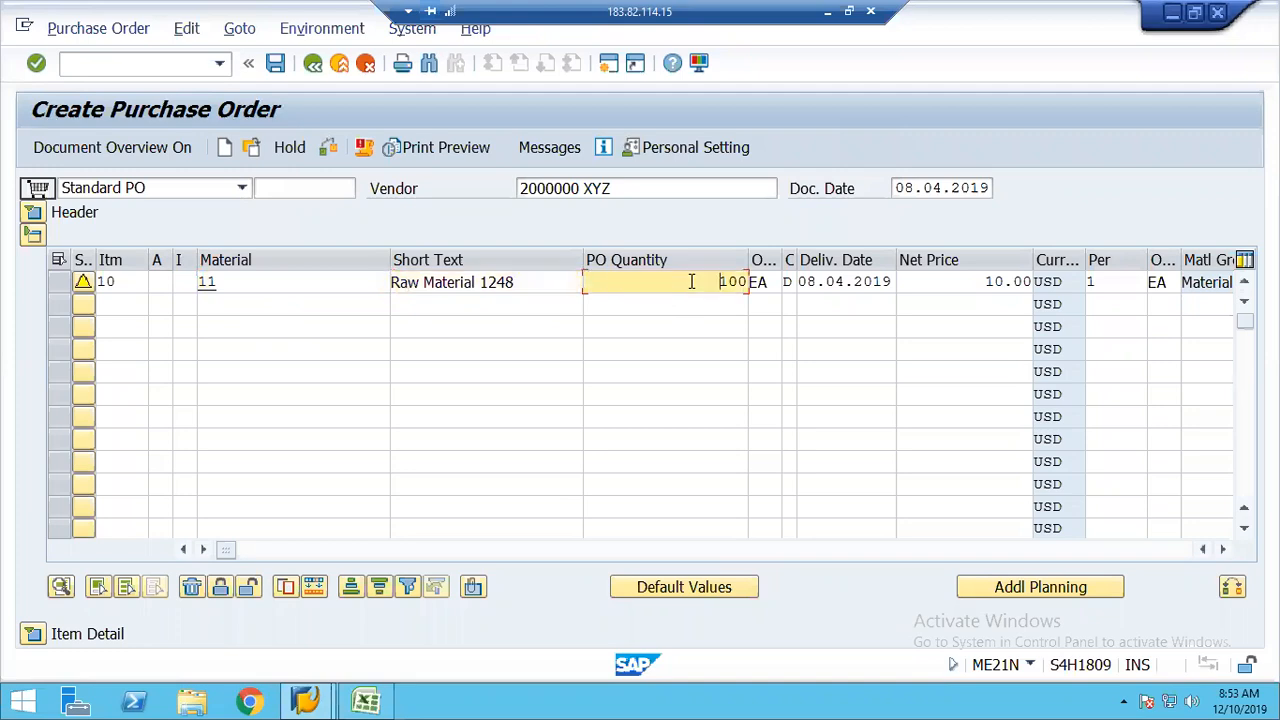
left_click(988, 284)
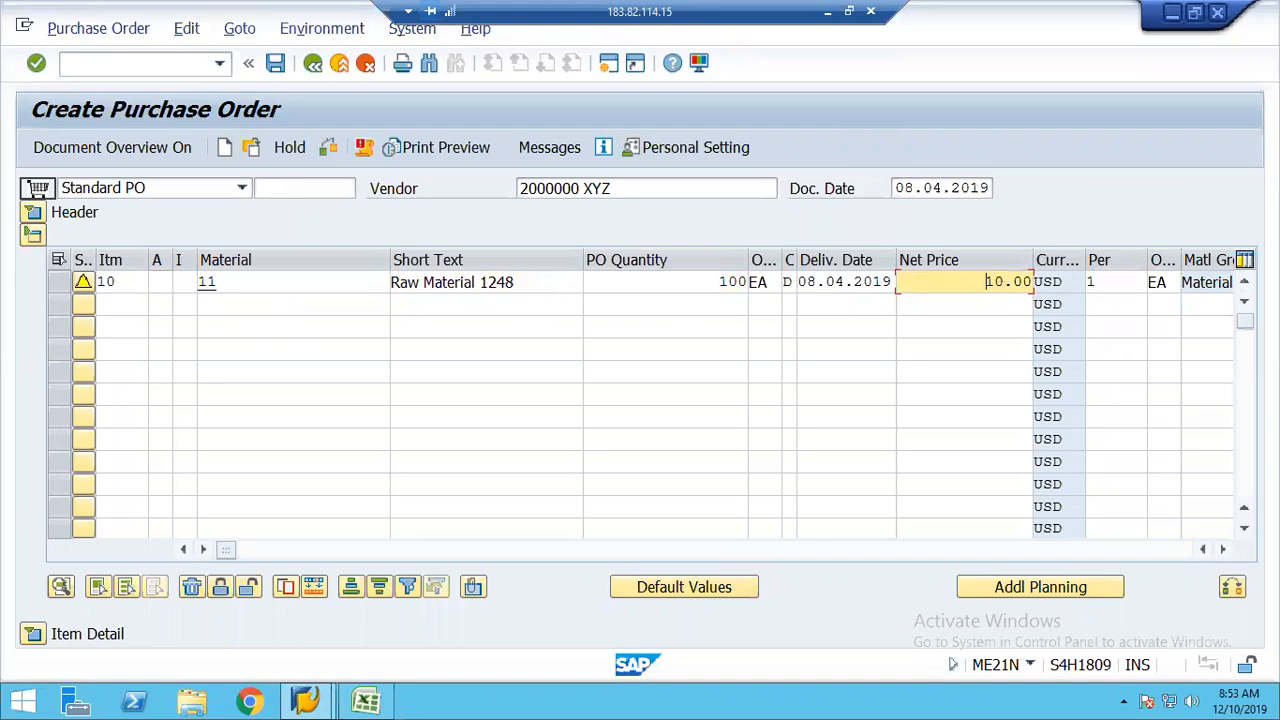
left_click(1223, 550)
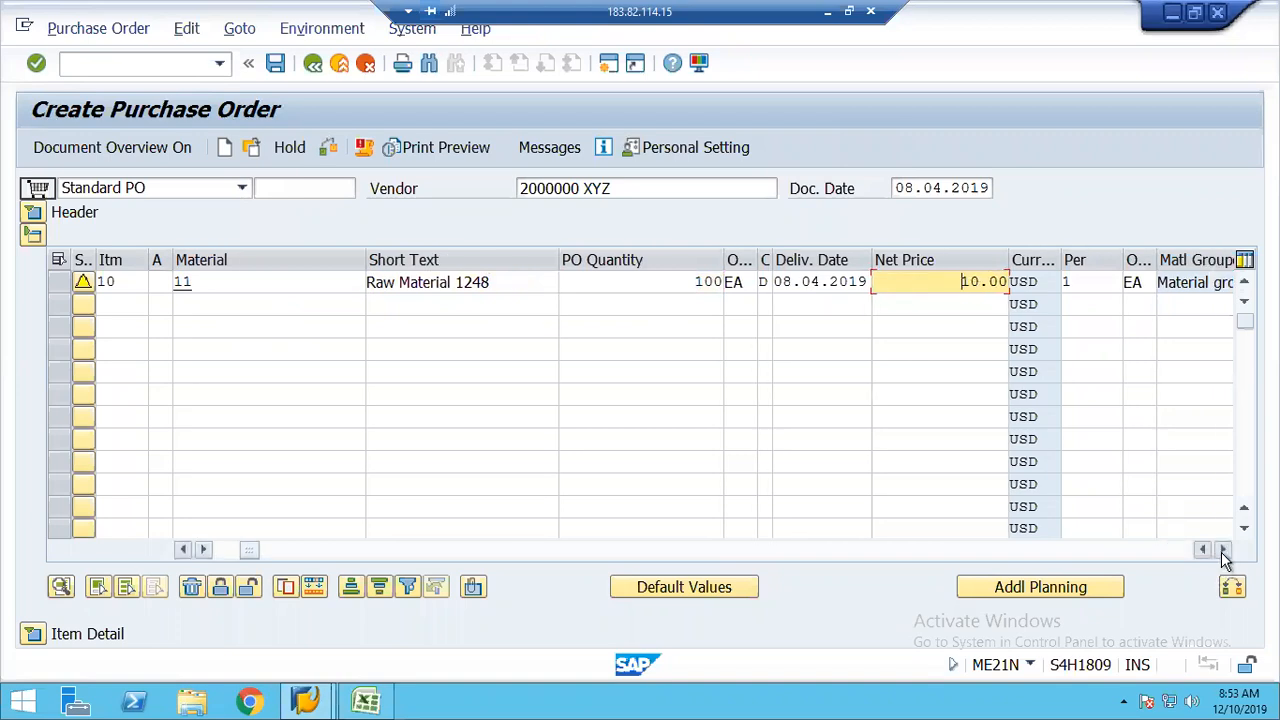
left_click(1223, 551)
left_click(1223, 551)
left_click(1223, 551)
left_click(1223, 551)
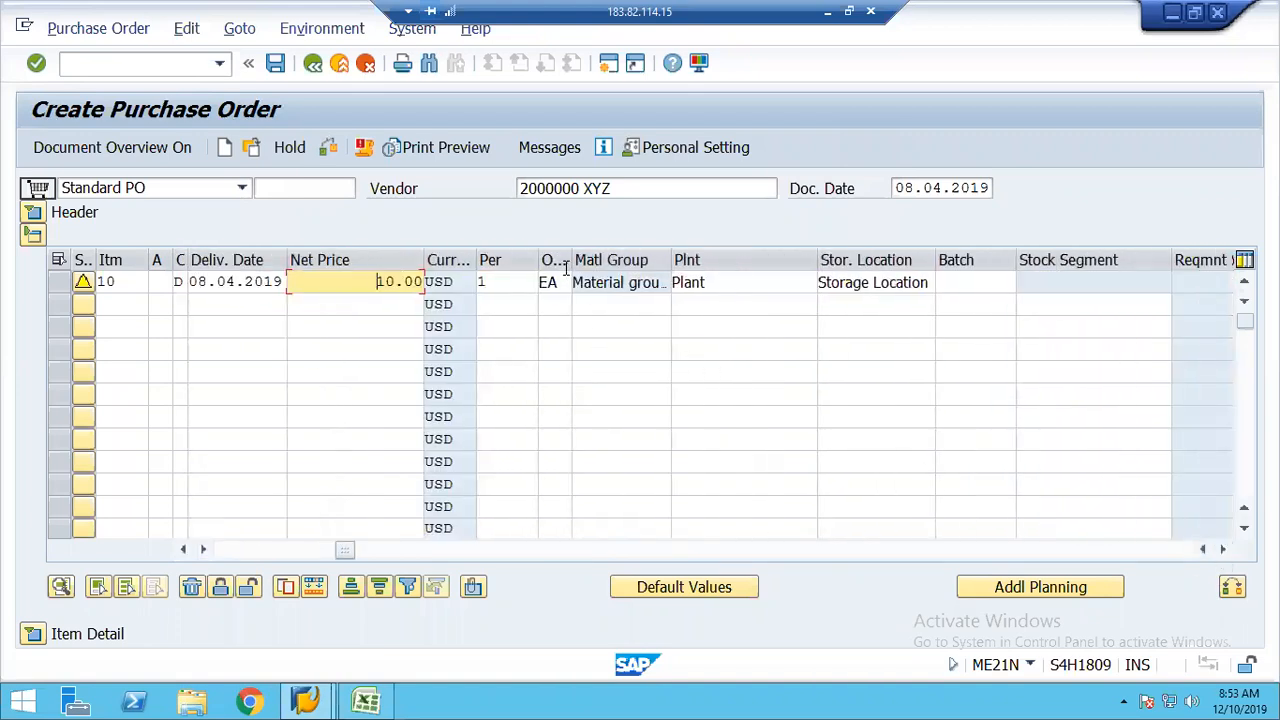
left_click(600, 281)
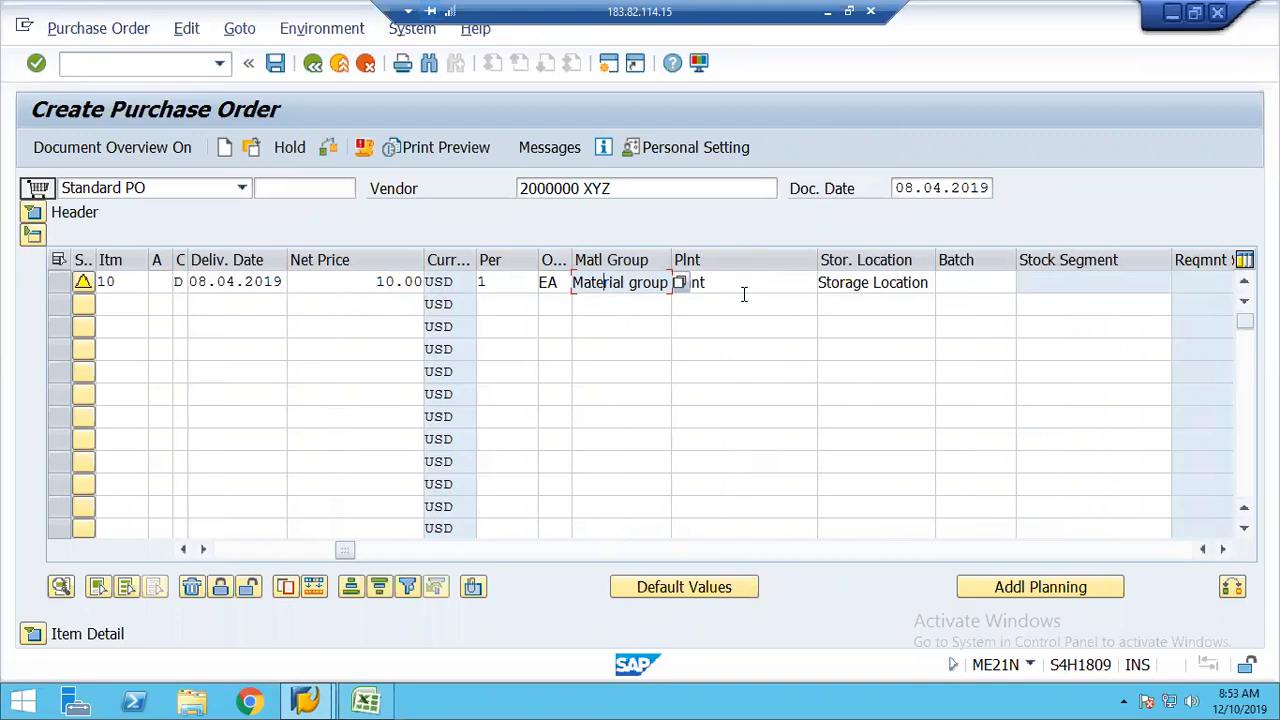
left_click(34, 238)
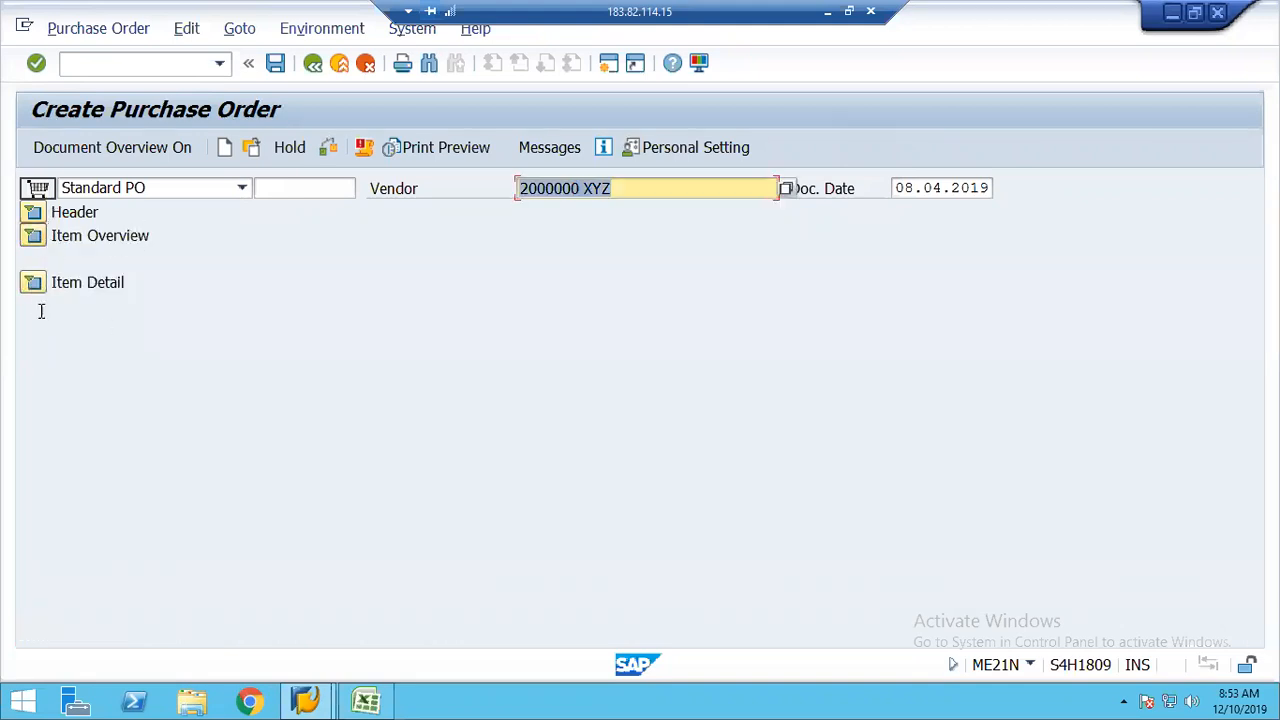
Expand the item detail and enable GR-based invoice verification in the item's invoice data.
left_click(33, 284)
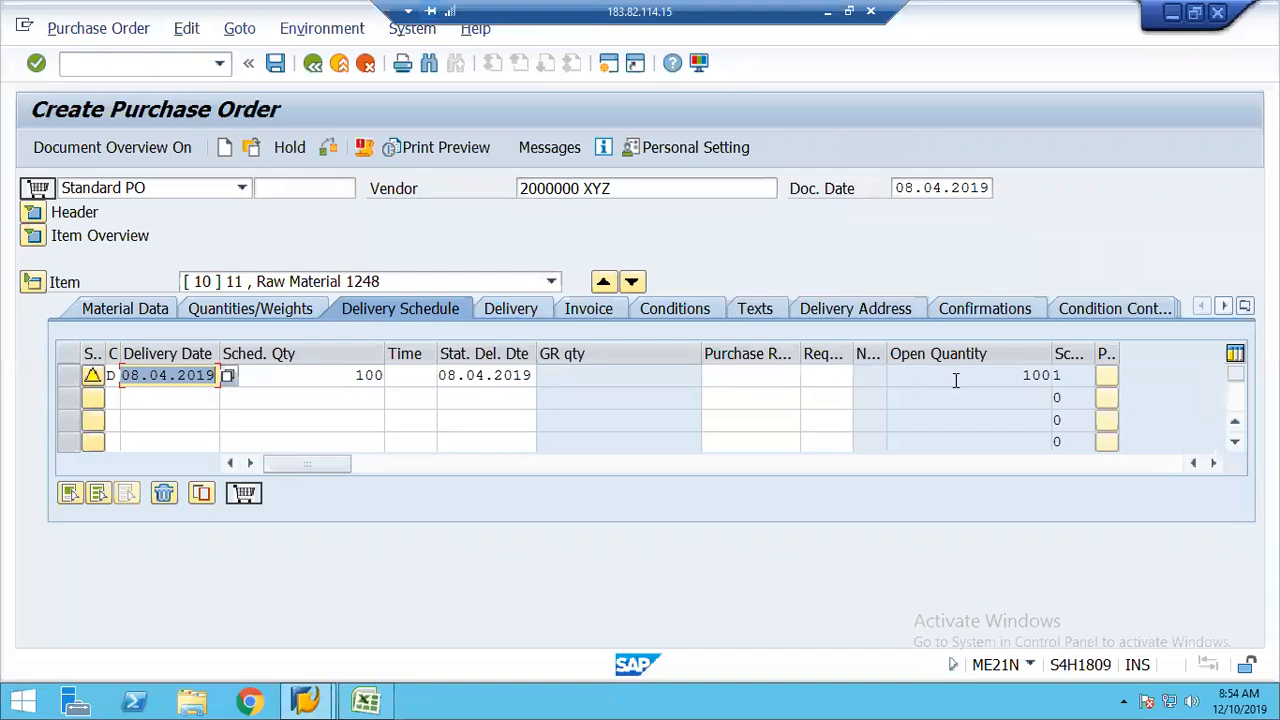
left_click(586, 307)
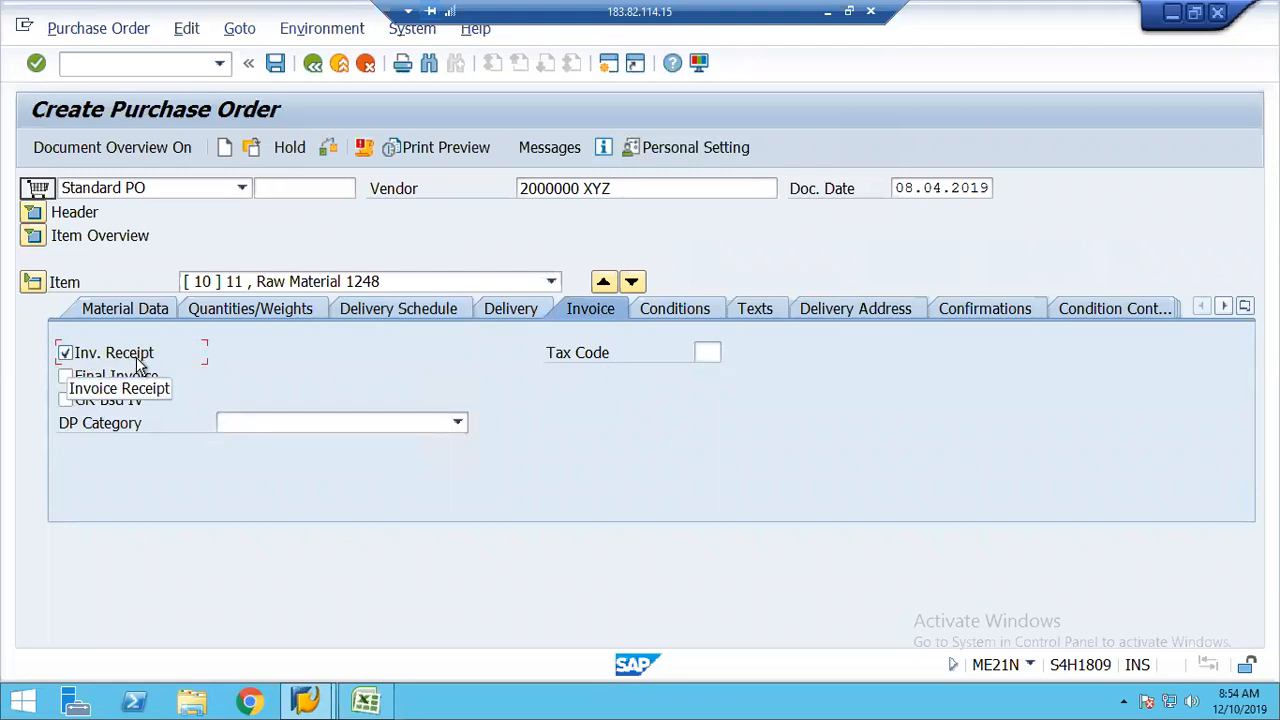
left_click(65, 400)
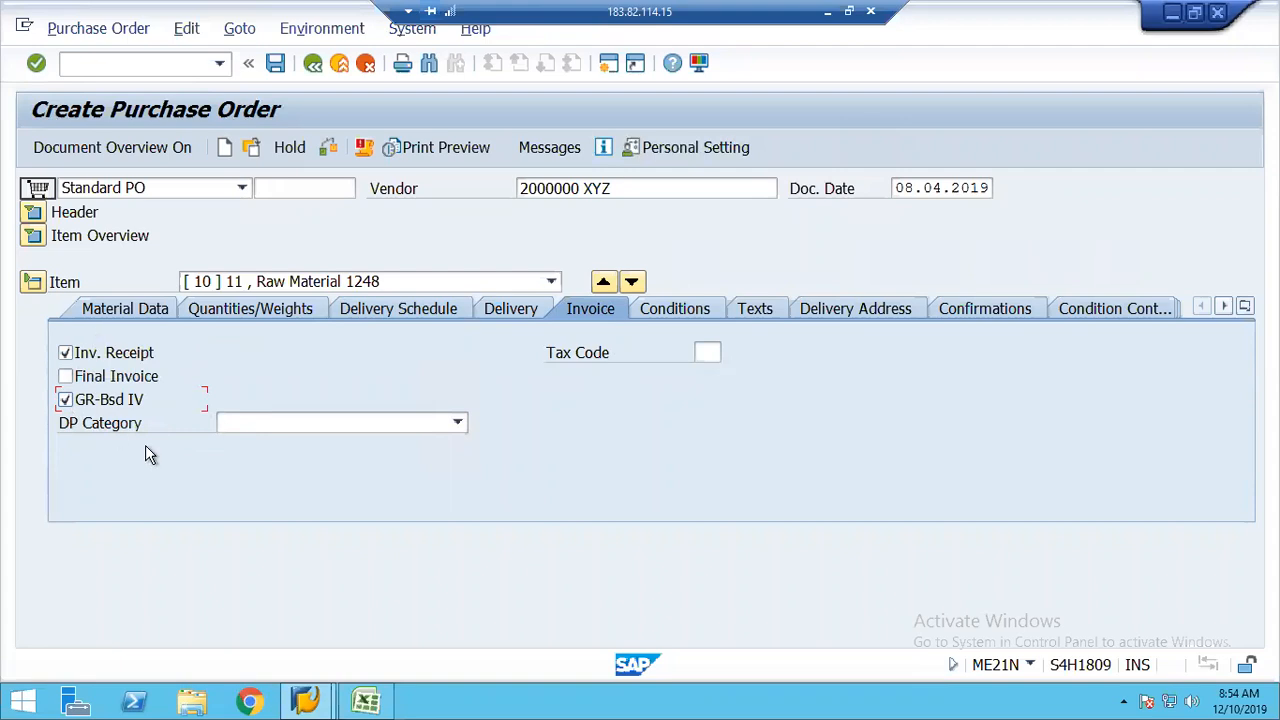
Examine the item's material data, quantities/weights, delivery schedule, delivery and invoice details.
left_click(118, 310)
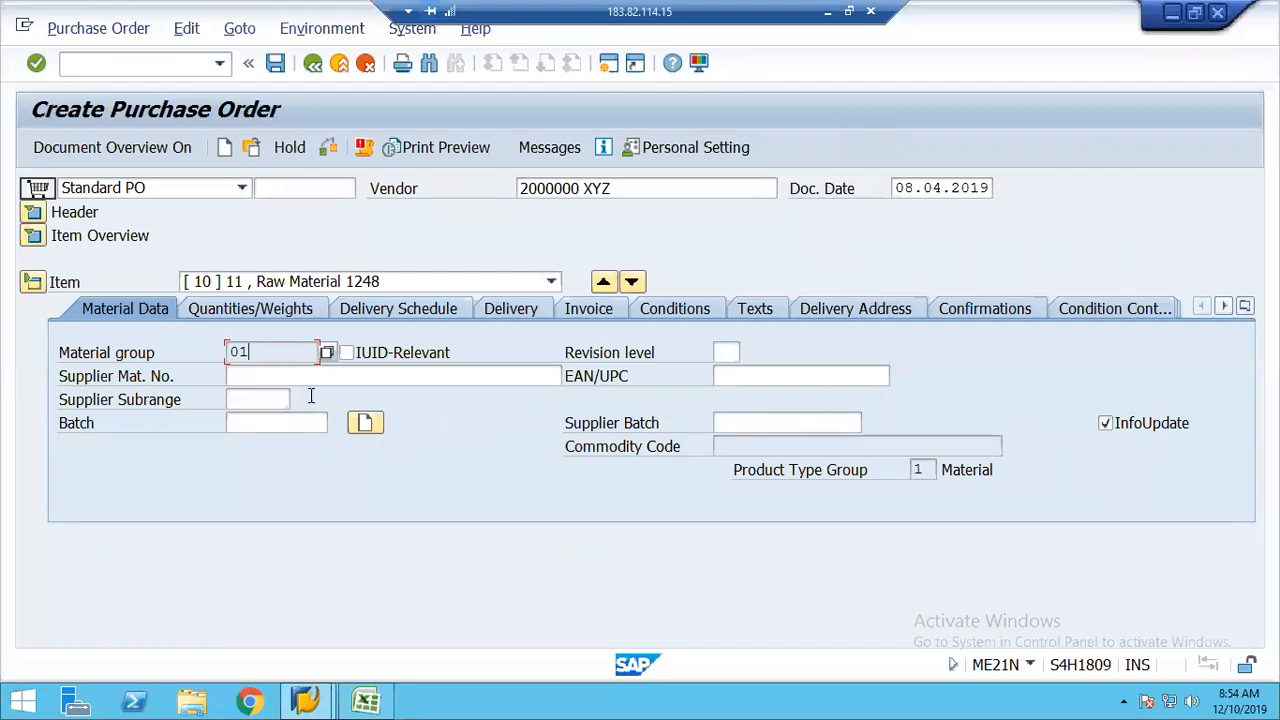
left_click(208, 312)
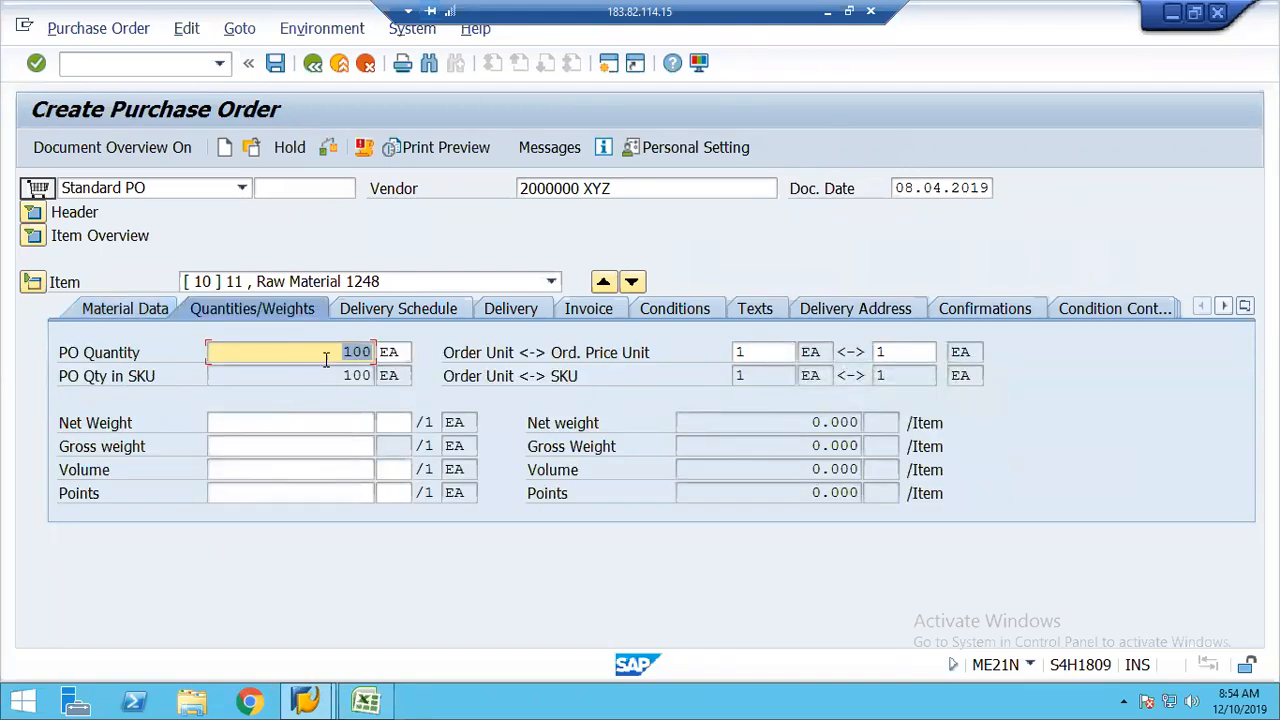
left_click(405, 309)
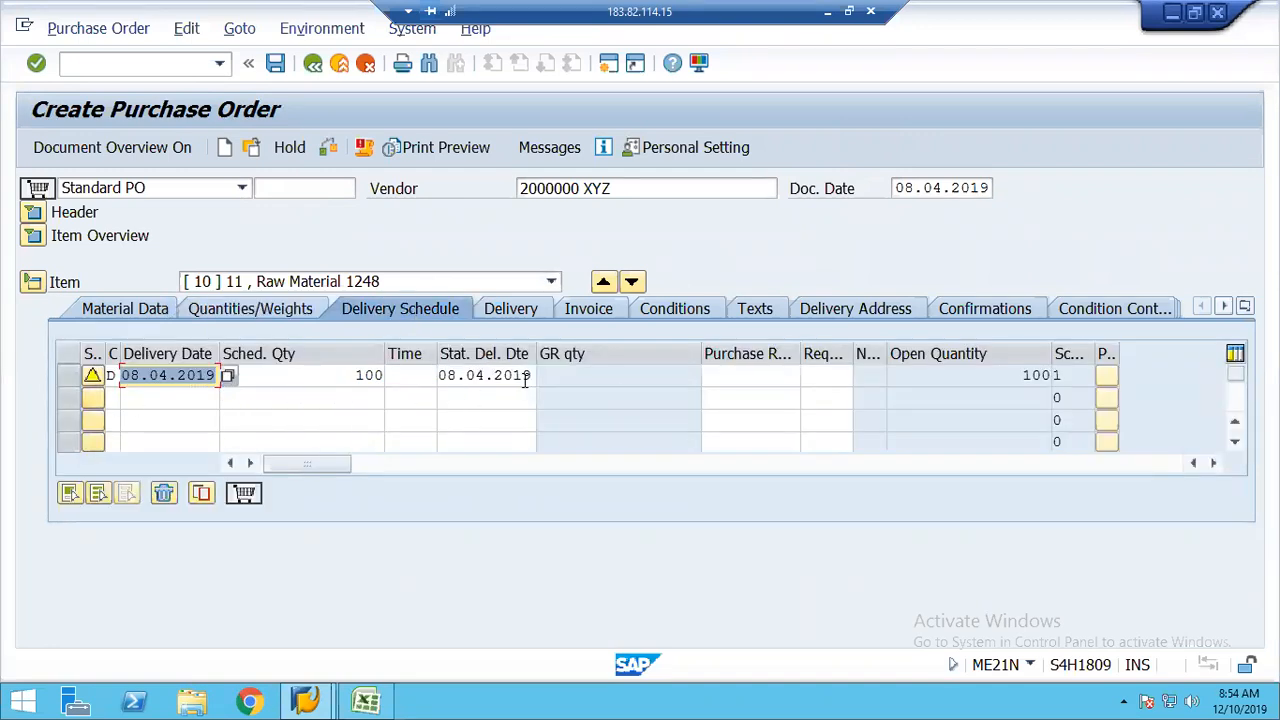
left_click(494, 312)
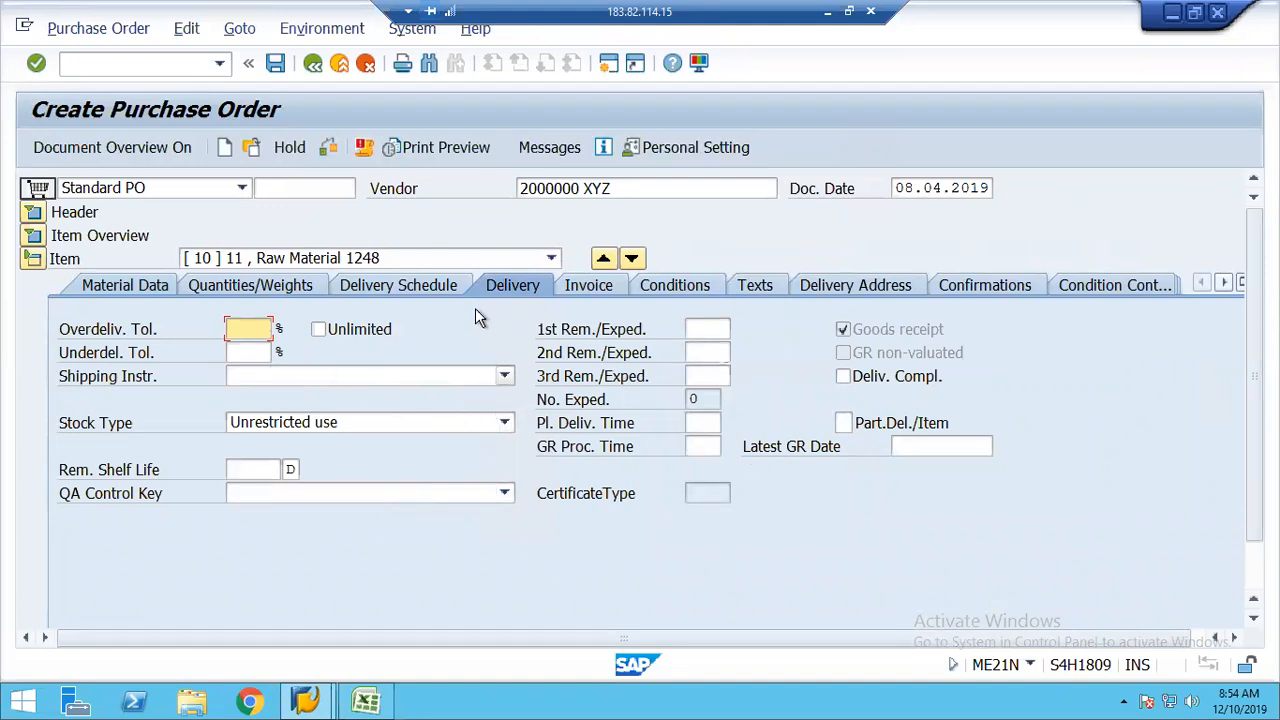
left_click(580, 285)
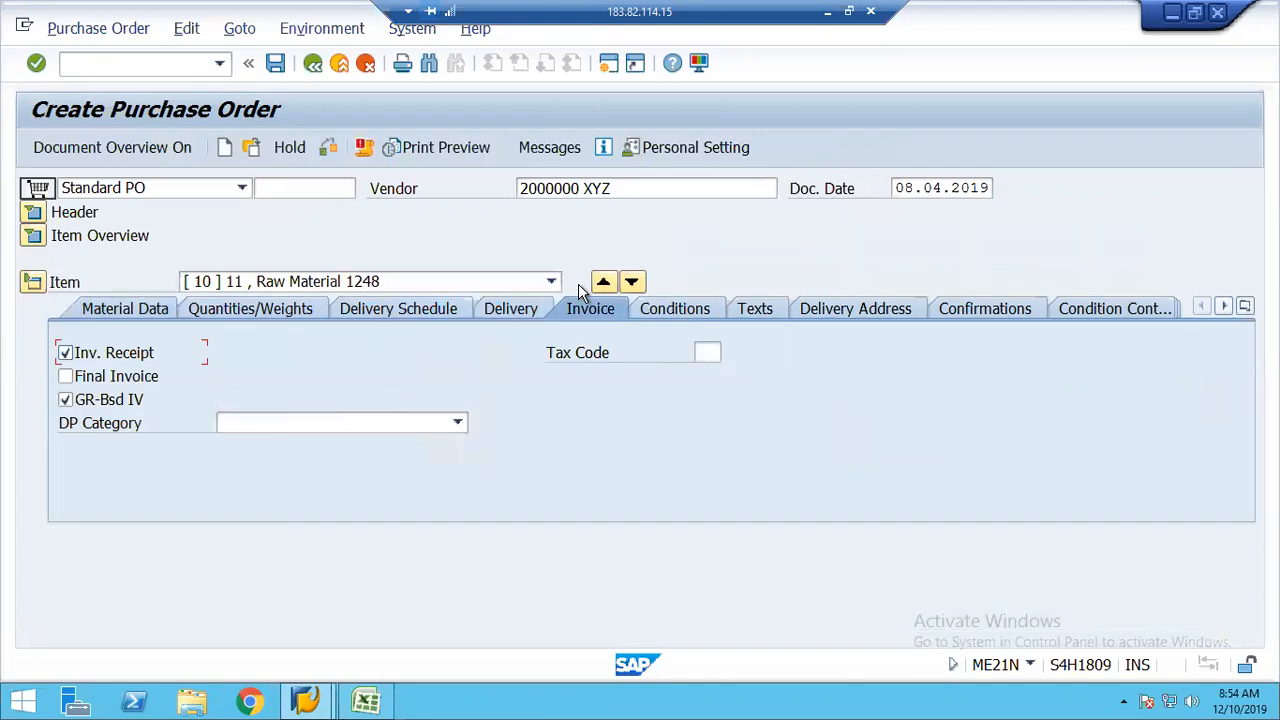
Examine the item's pricing conditions and compare the PBXX gross price with the net price in the item overview.
left_click(657, 308)
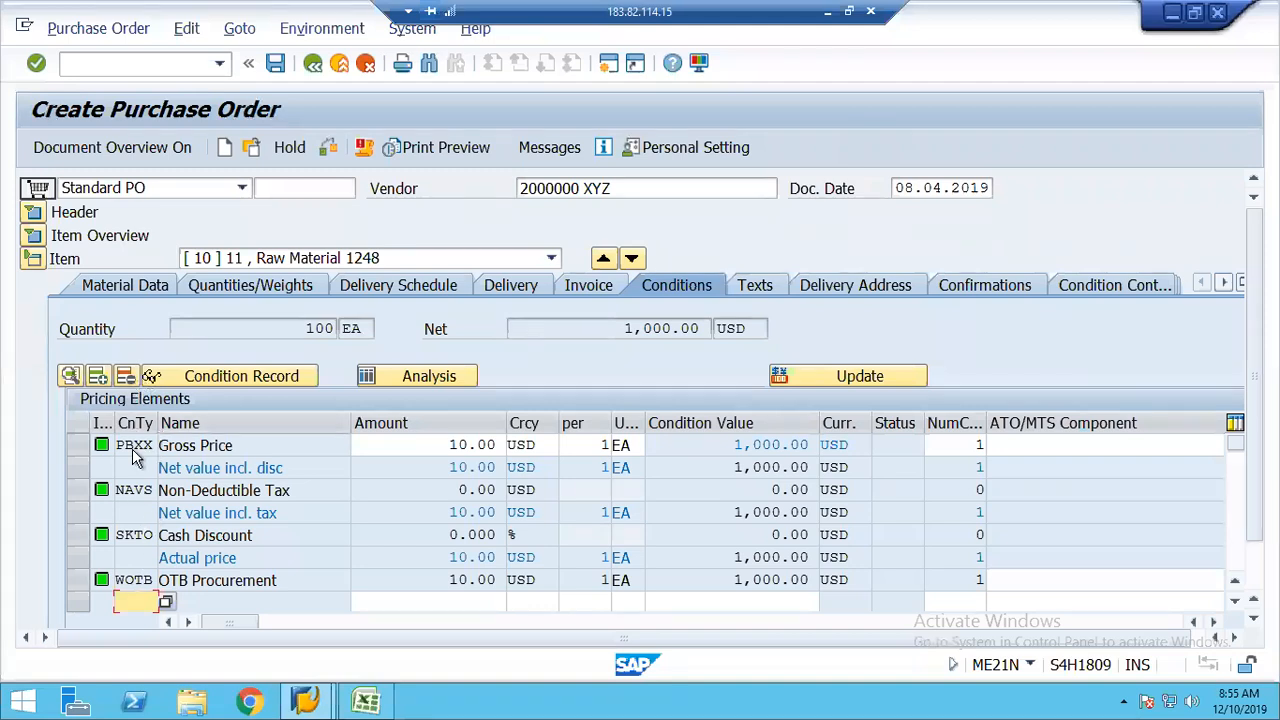
left_click(249, 447)
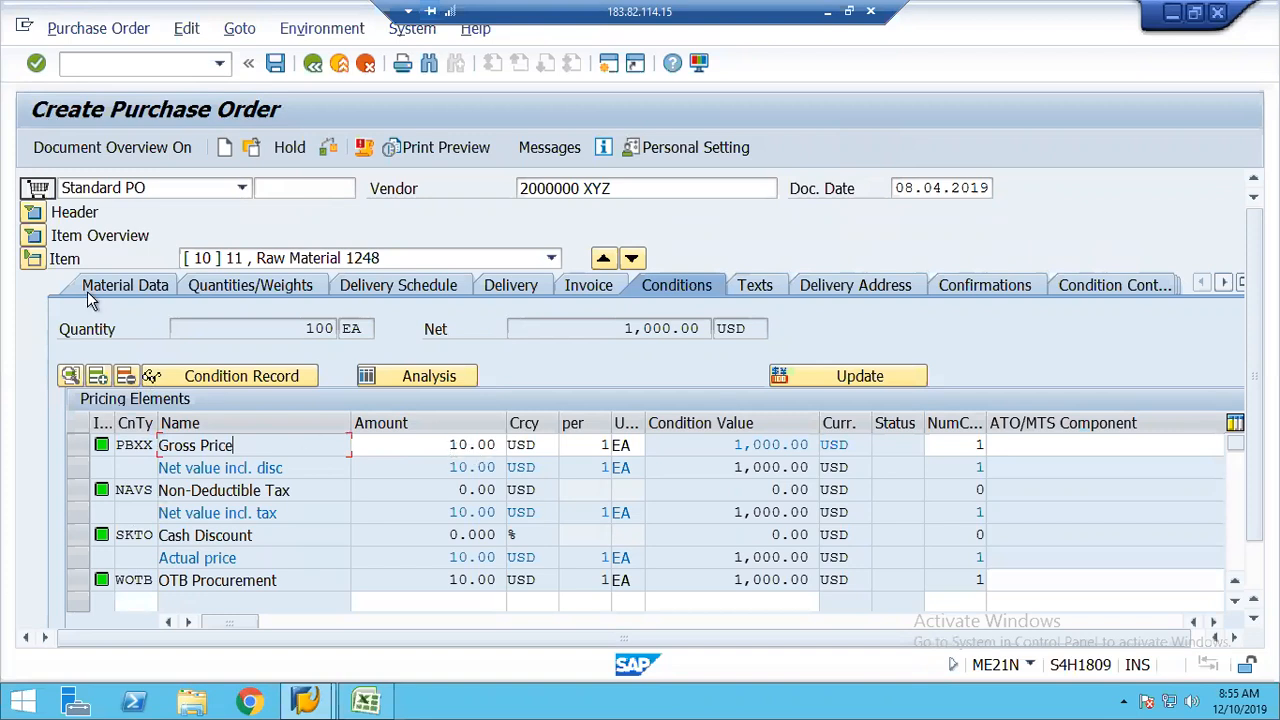
left_click(33, 238)
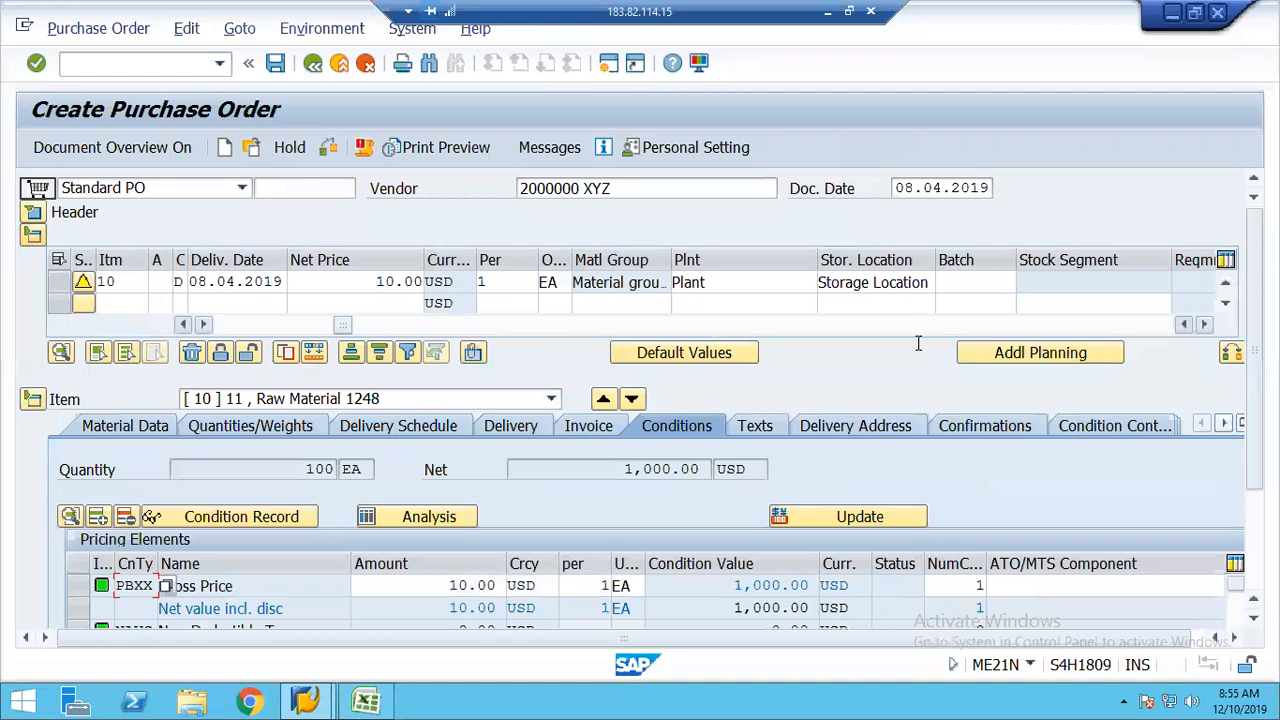
left_click(356, 282)
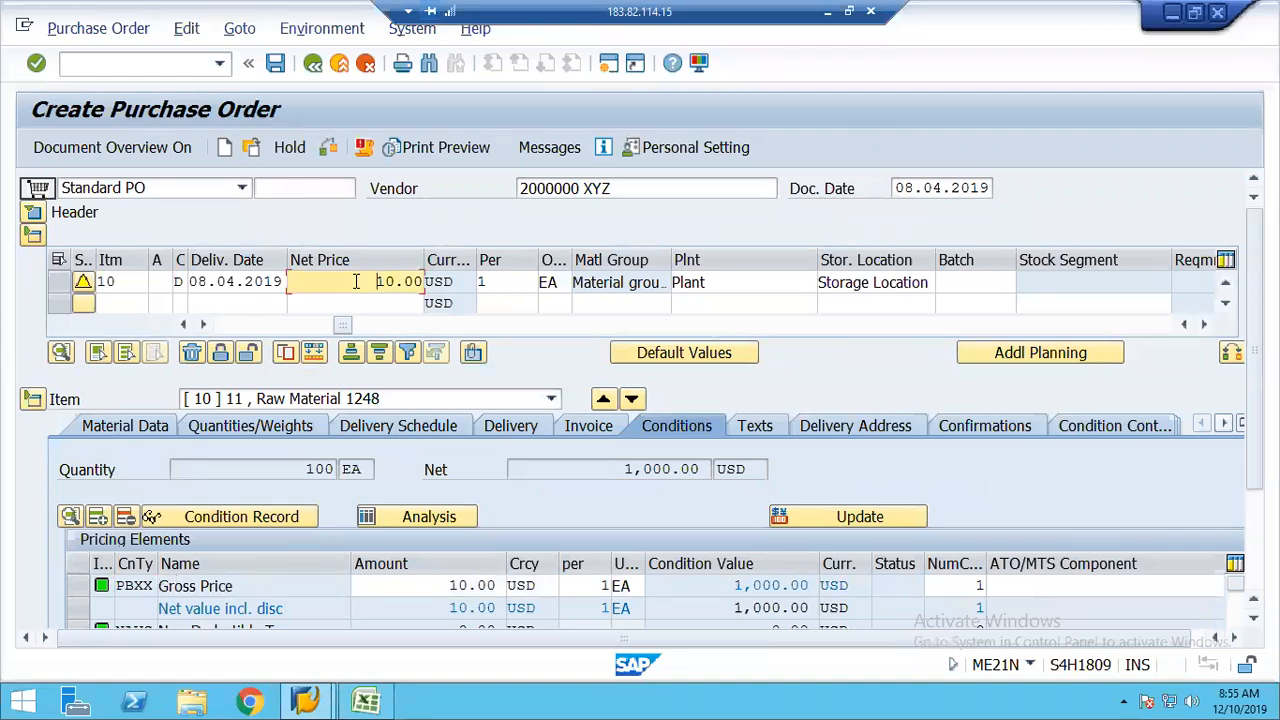
left_click(225, 325)
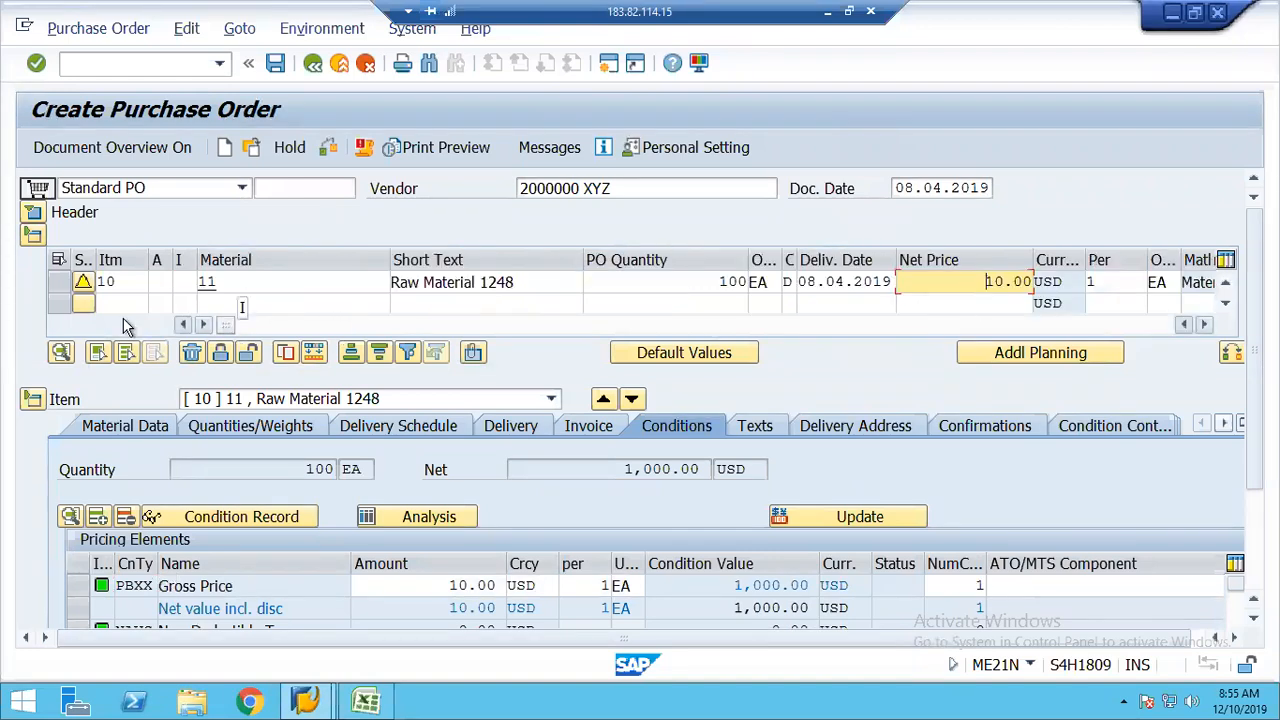
left_click(34, 236)
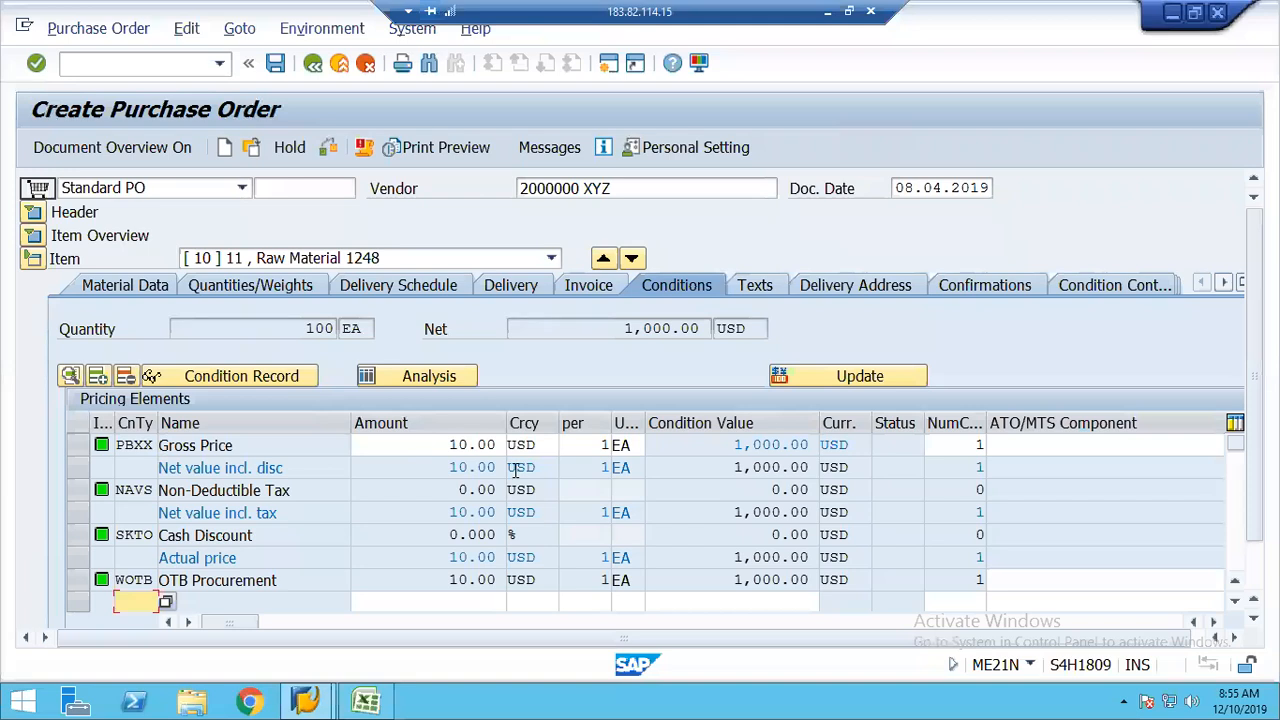
Check the gross price's amount and condition value against the order quantity and net price in the item overview.
left_click(450, 446)
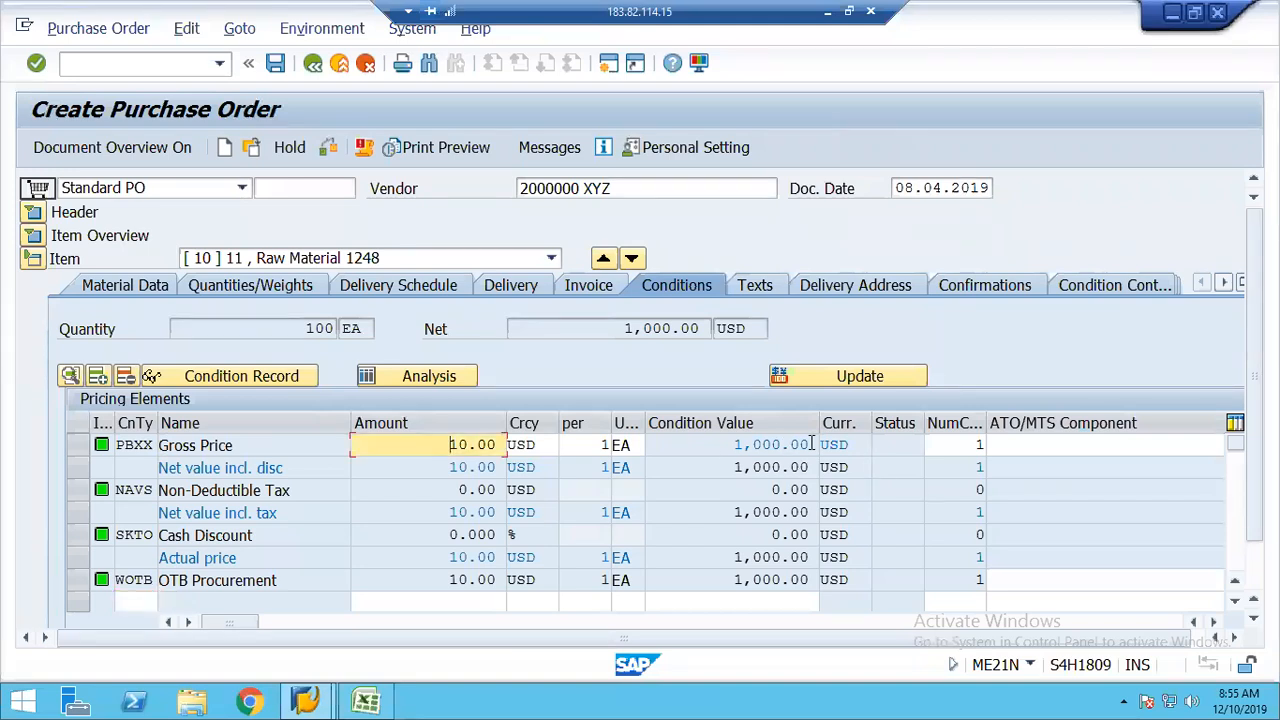
left_click_drag(735, 445, 811, 445)
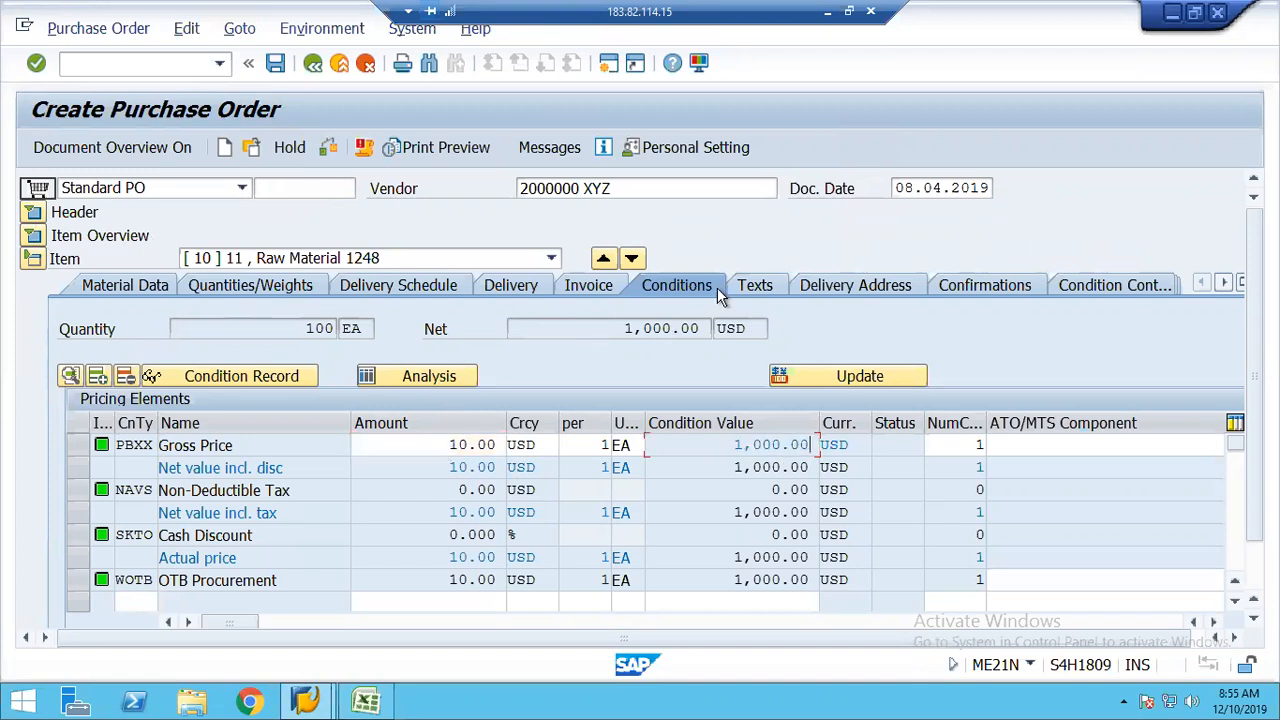
left_click(34, 235)
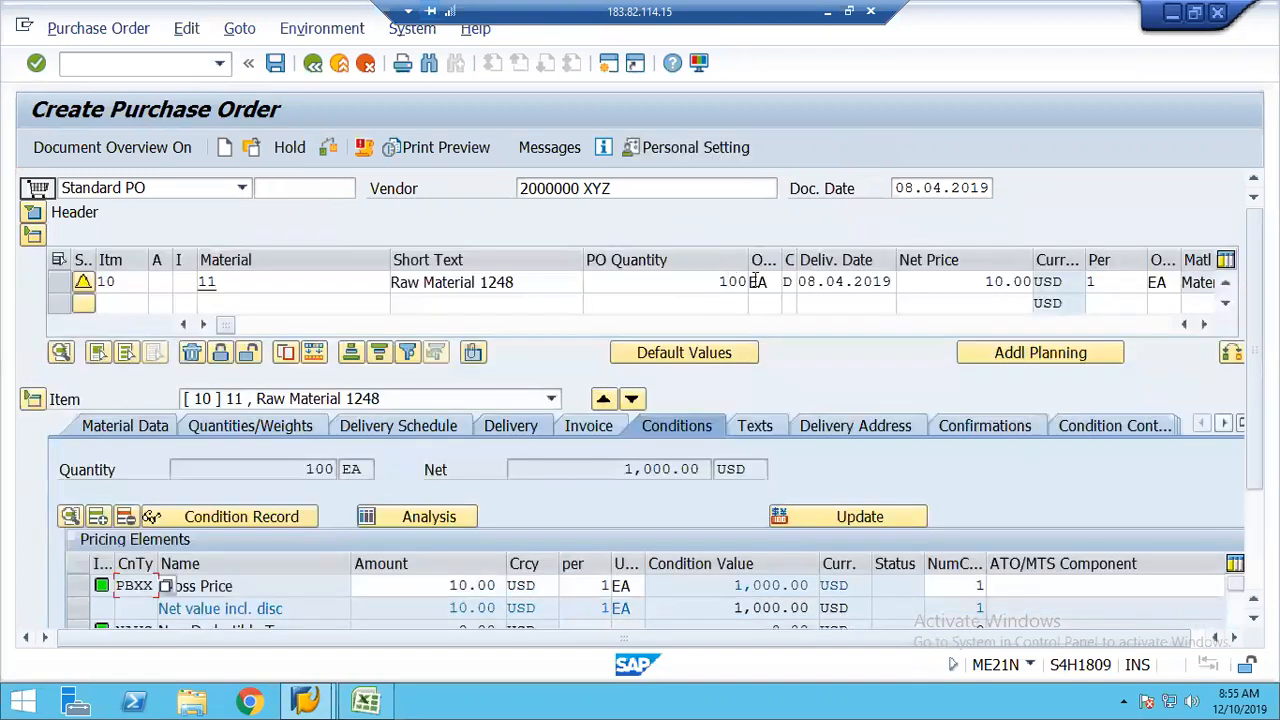
left_click(745, 281)
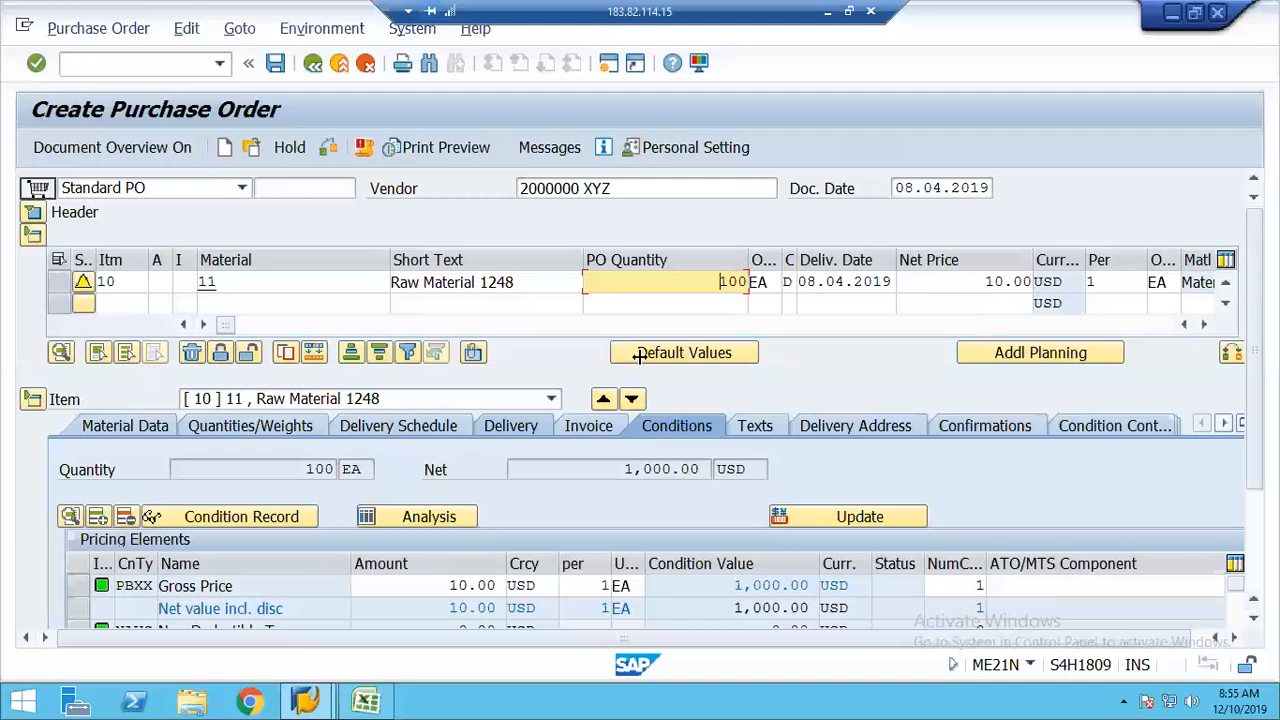
left_click(1024, 282)
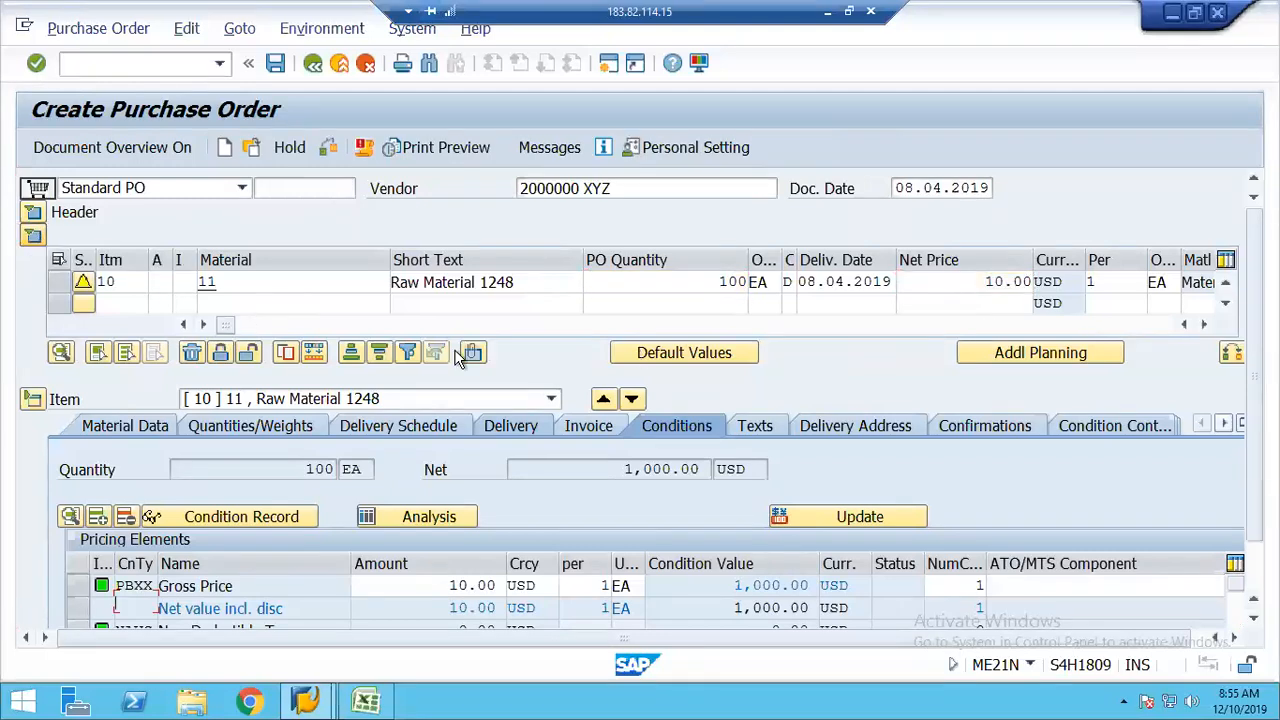
left_click(34, 236)
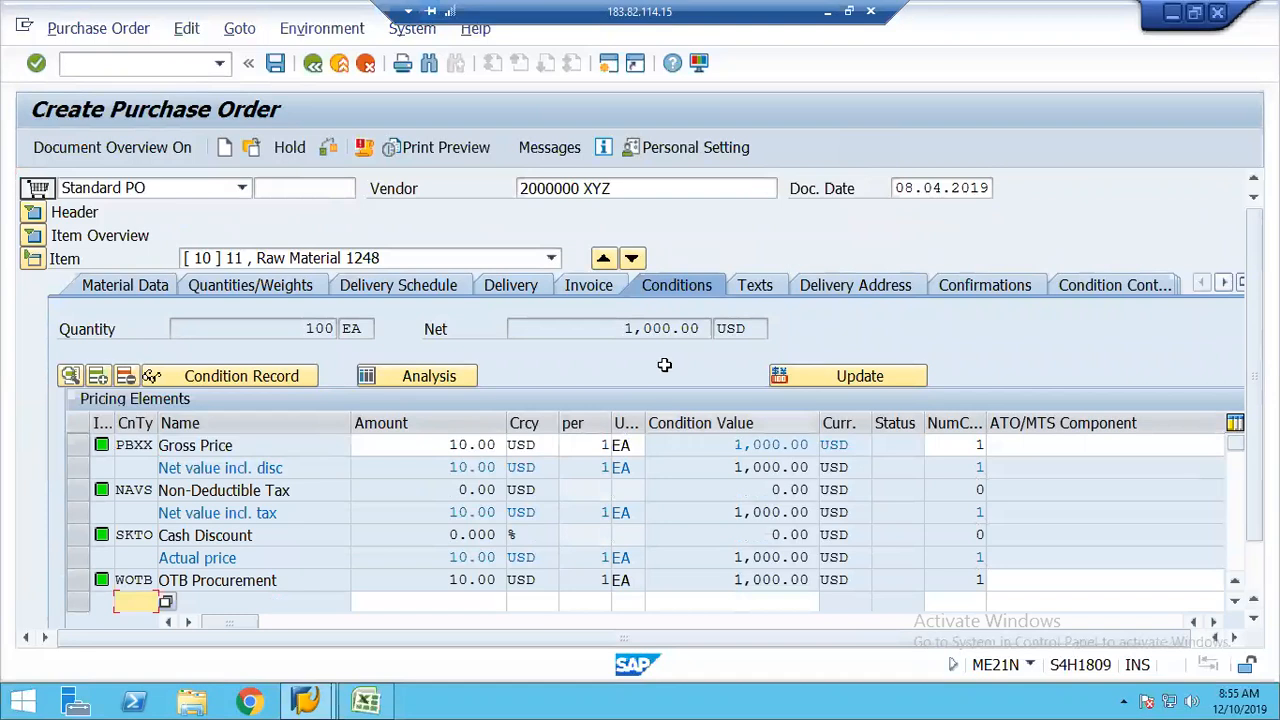
Examine the item's texts, delivery address, confirmations, condition control, retail, Spec2000 / SC and Incoterms data.
left_click(756, 285)
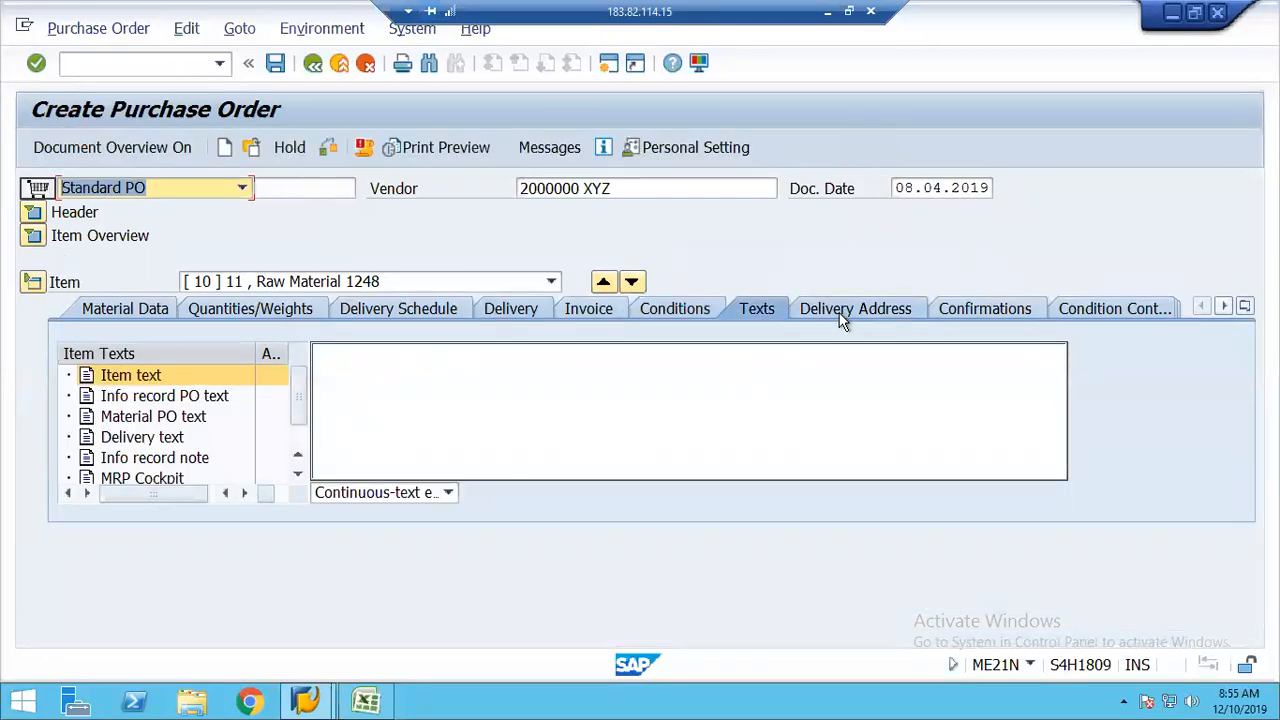
left_click(841, 318)
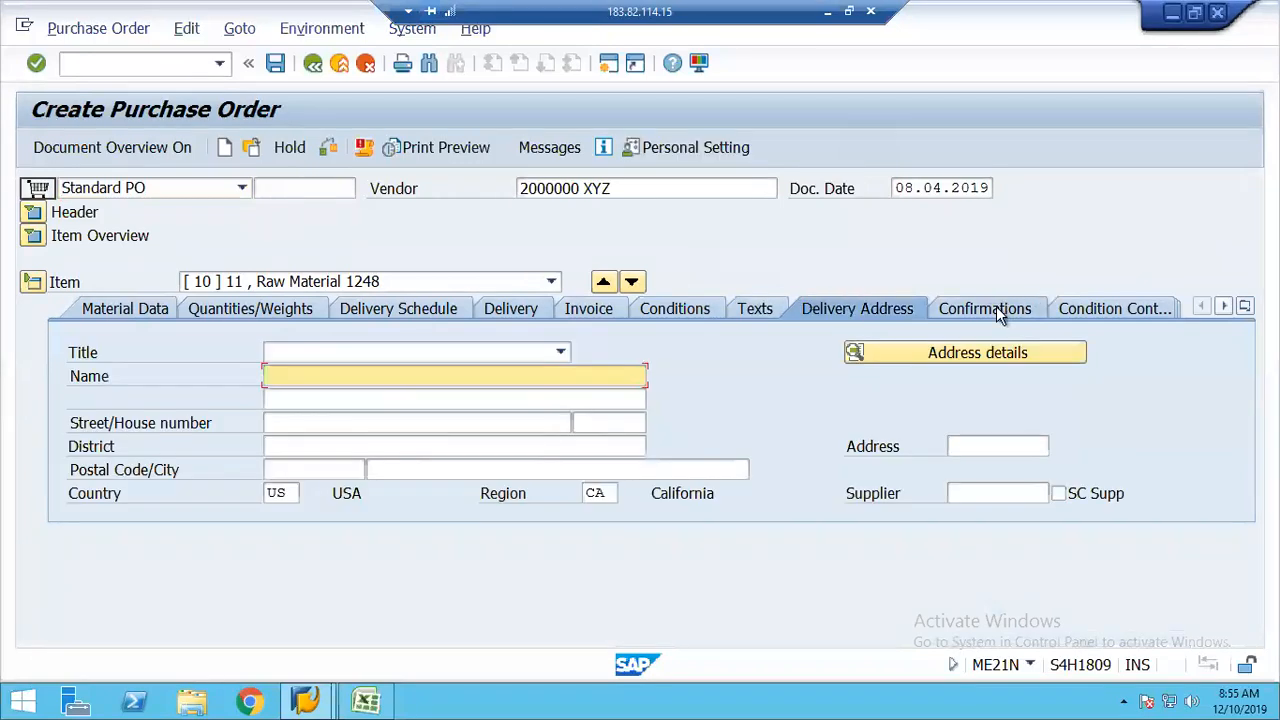
left_click(996, 306)
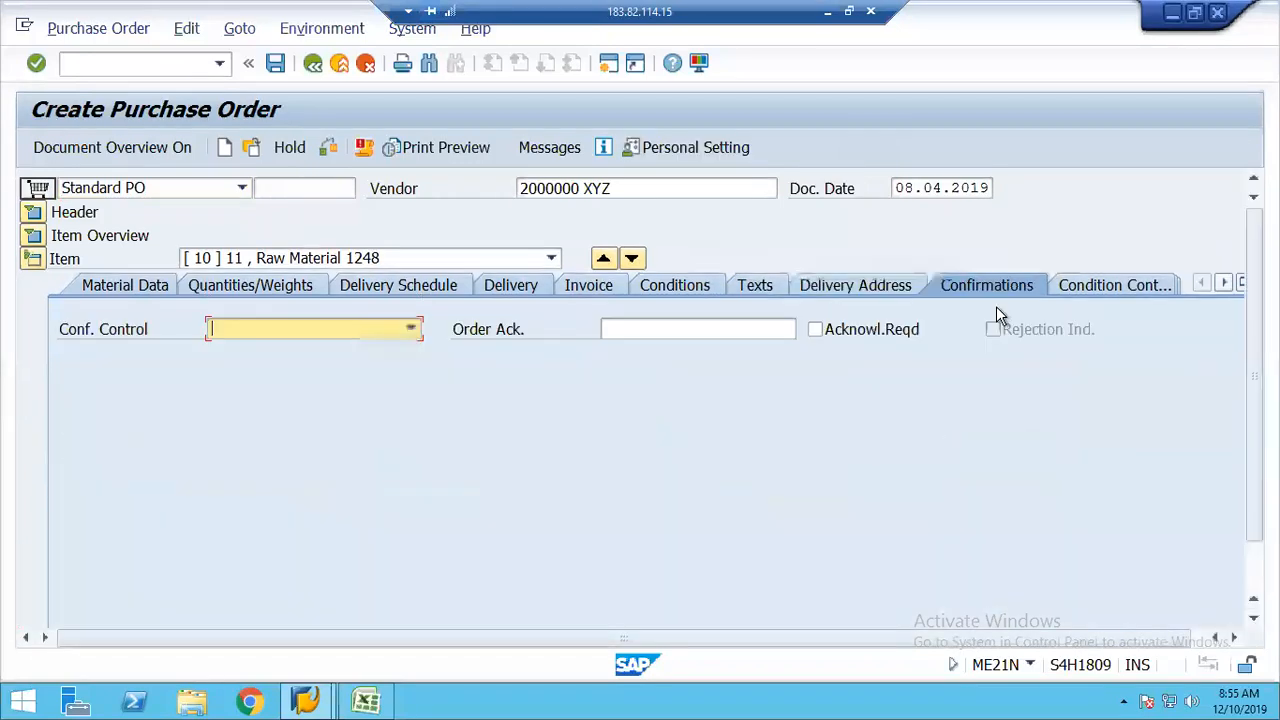
left_click(1101, 284)
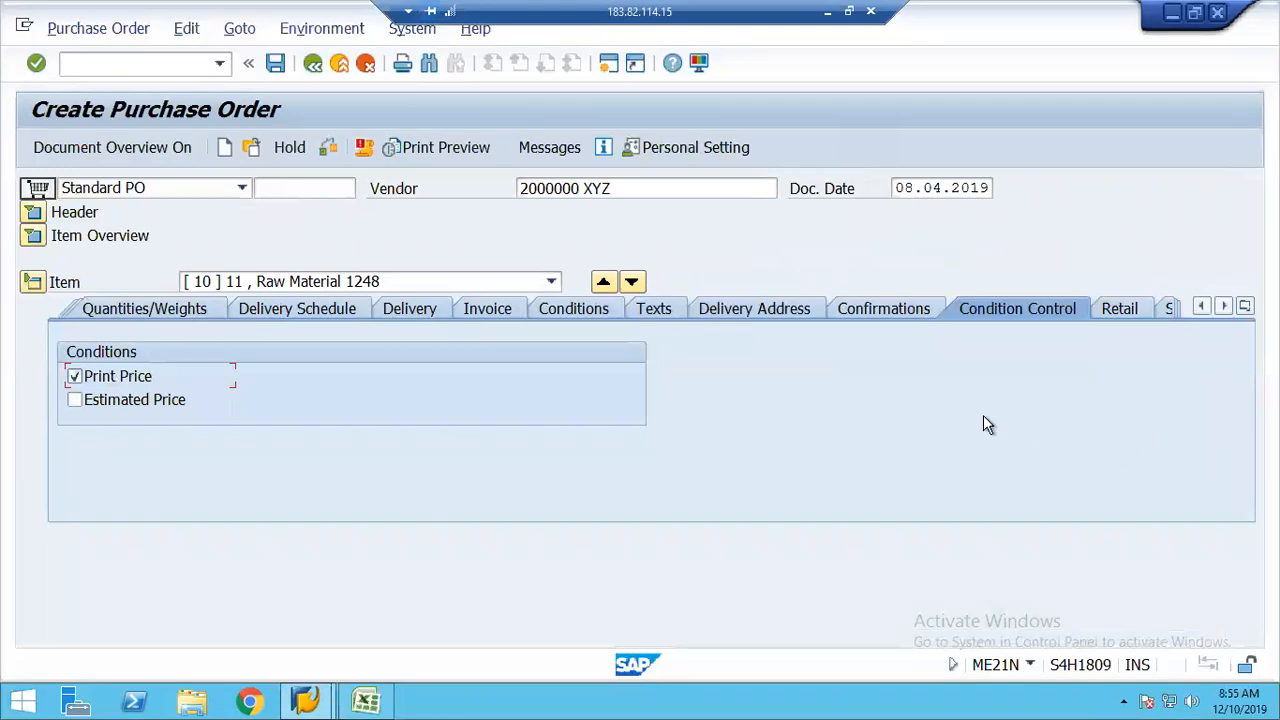
left_click(1122, 309)
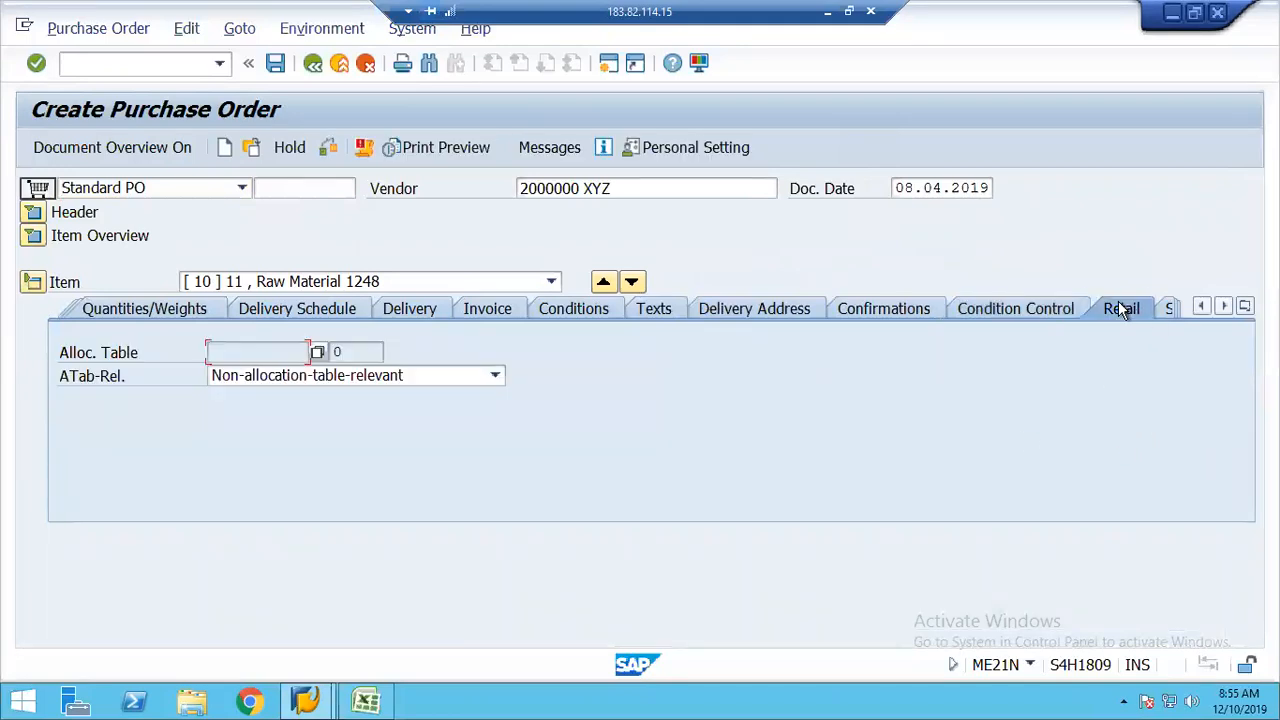
left_click(1222, 306)
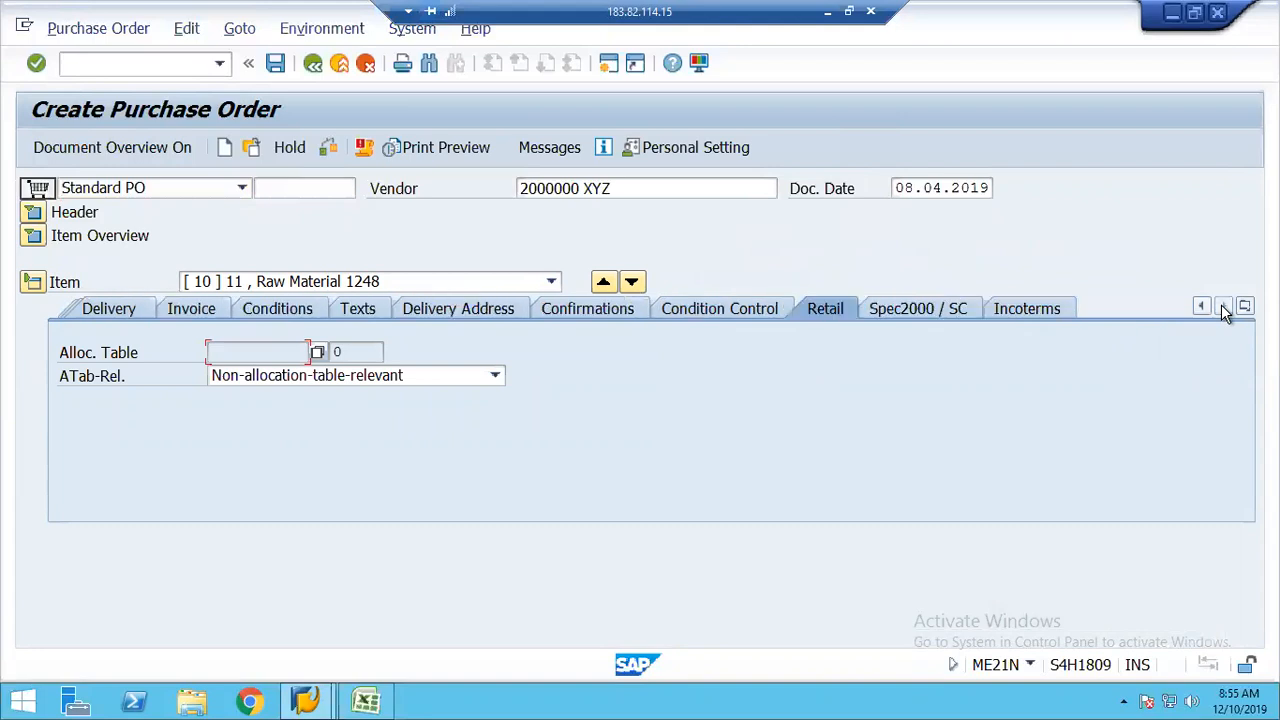
left_click(887, 308)
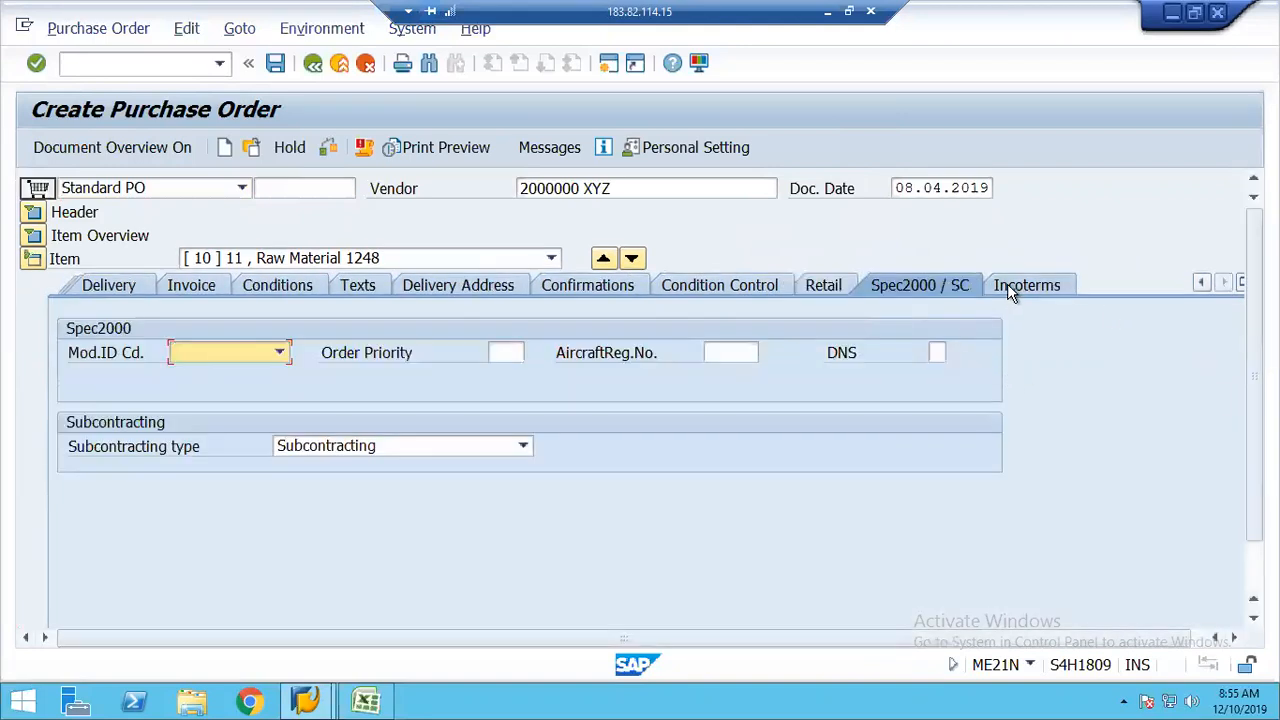
left_click(1002, 284)
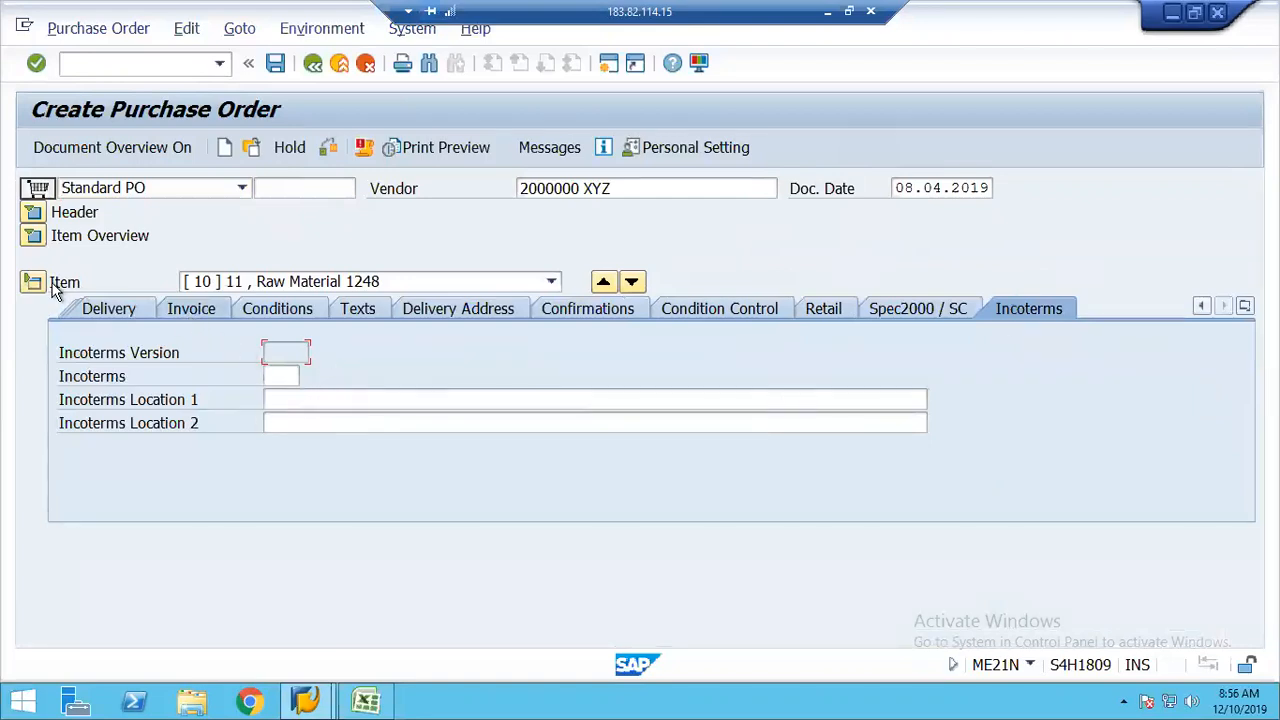
Set the tax code to V0 (Input Tax 0%) in the item's invoice data and collapse the item detail.
left_click(196, 308)
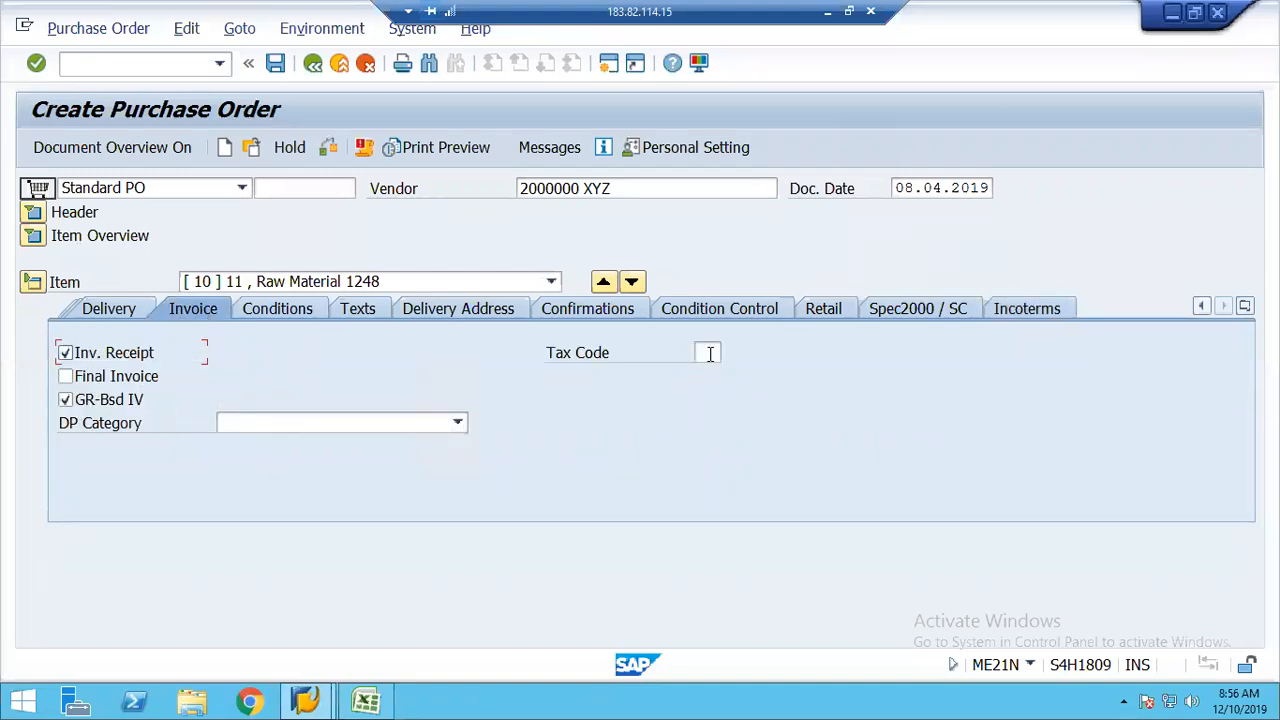
left_click(710, 354)
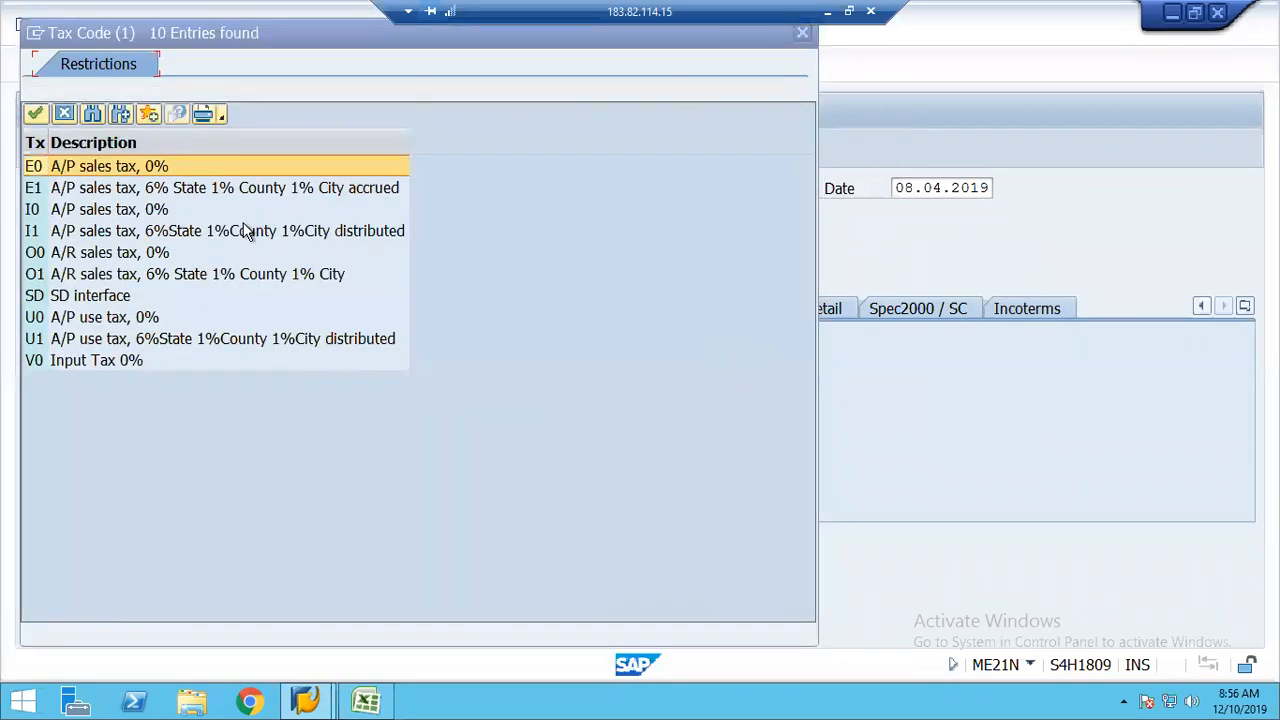
double_click(70, 363)
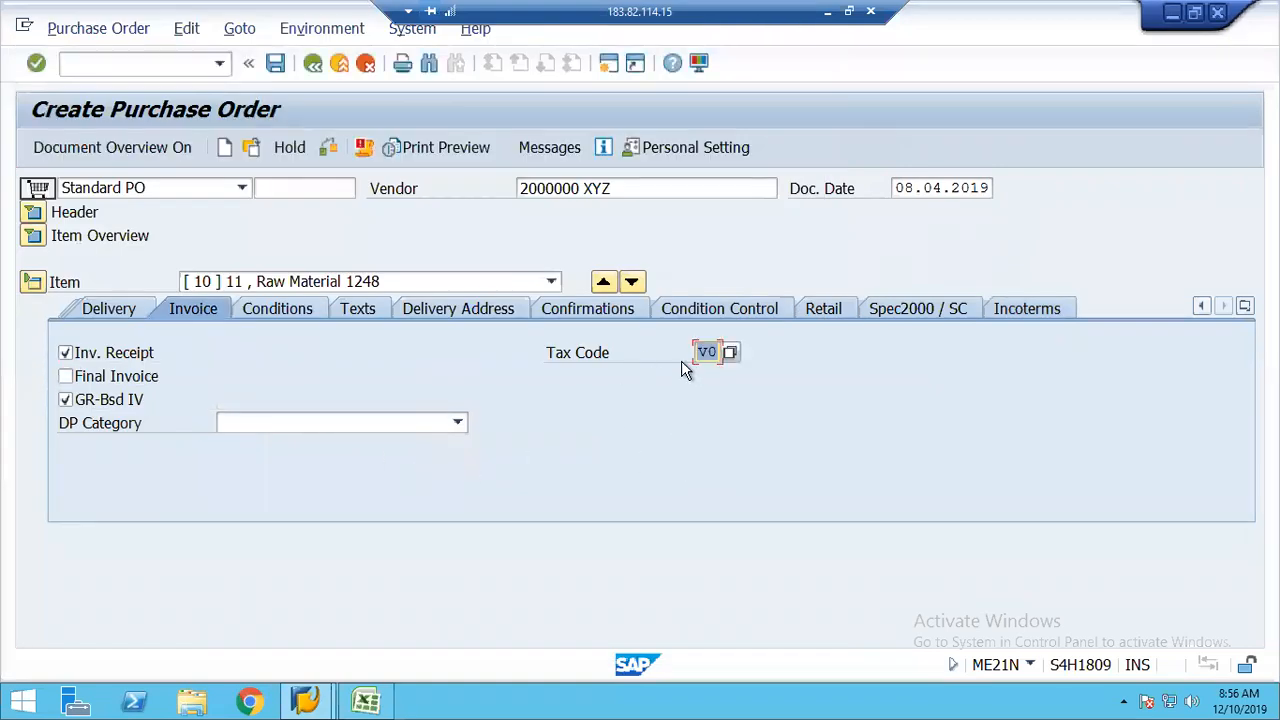
left_click(33, 282)
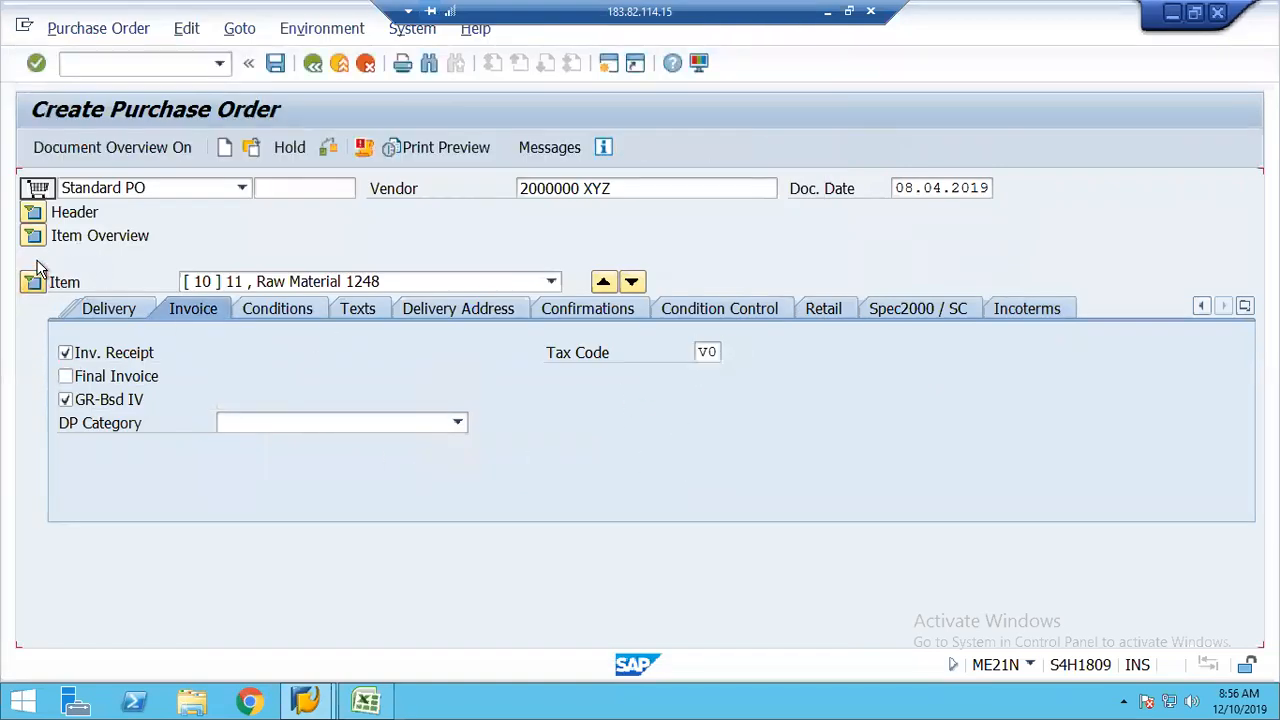
Review the item's material, quantity, net price, material group and storage location in the item overview, and the header's organizational data.
left_click(33, 238)
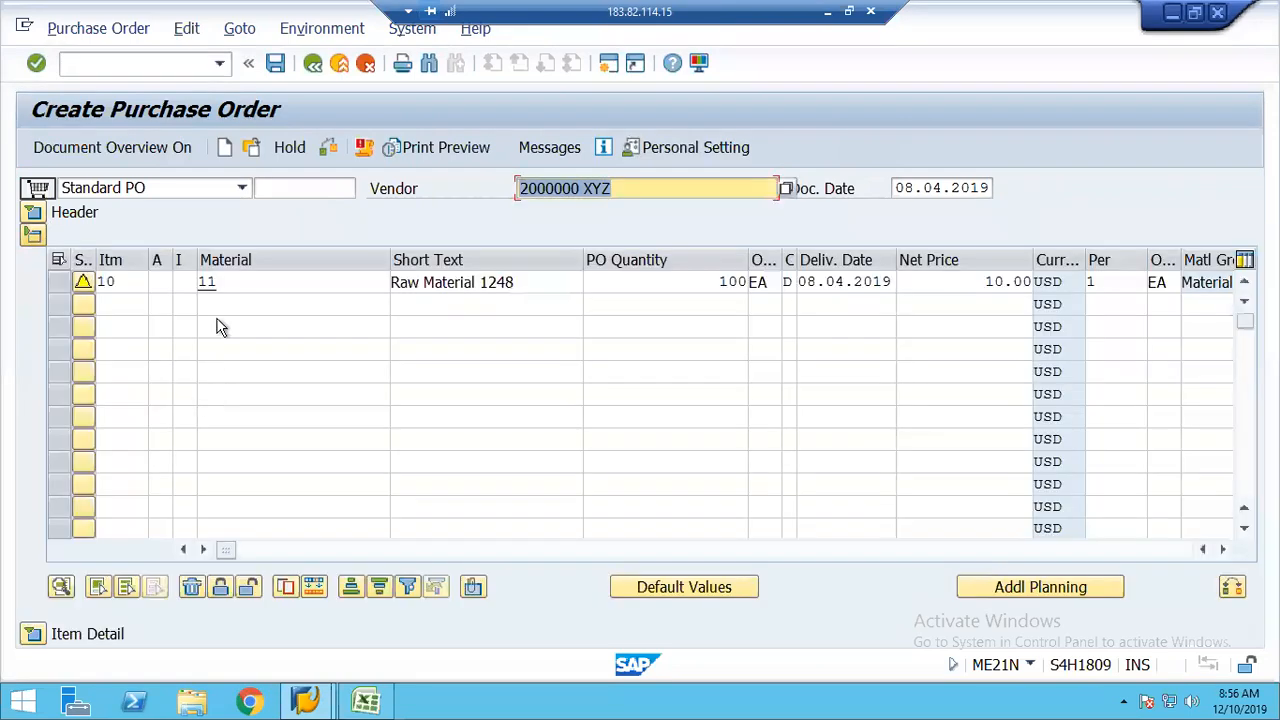
left_click(245, 281)
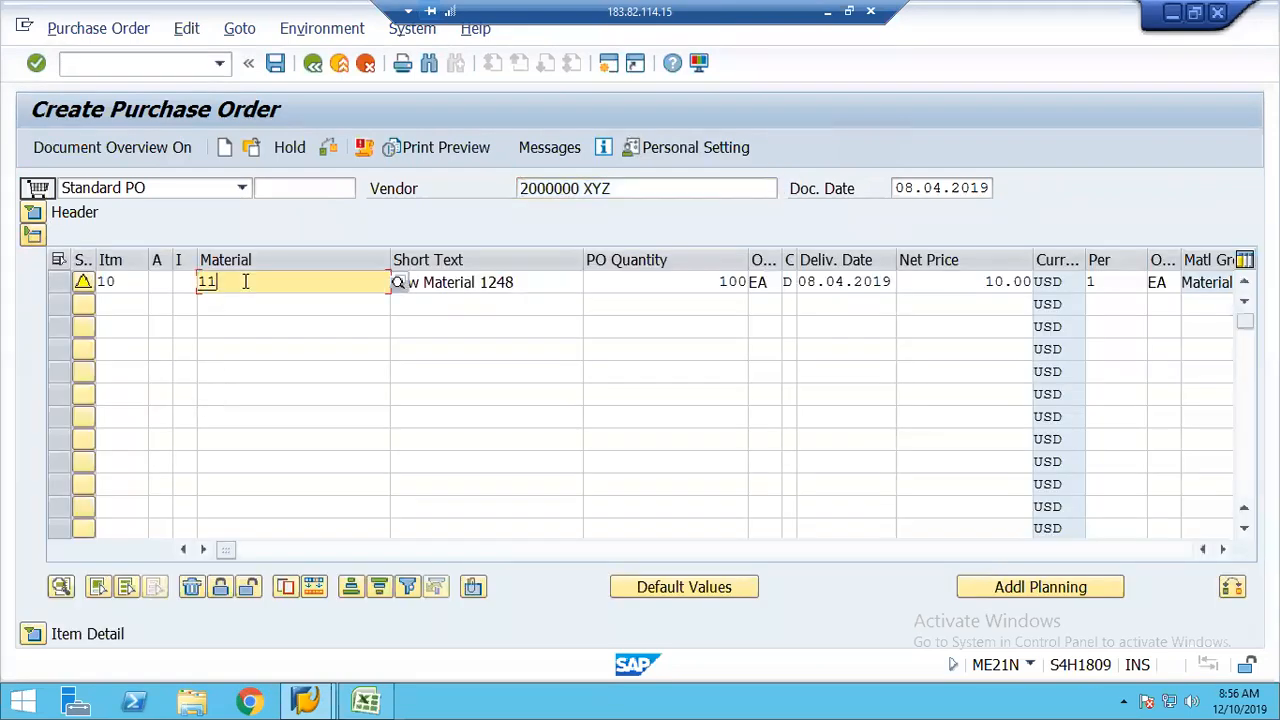
left_click(716, 283)
left_click(995, 282)
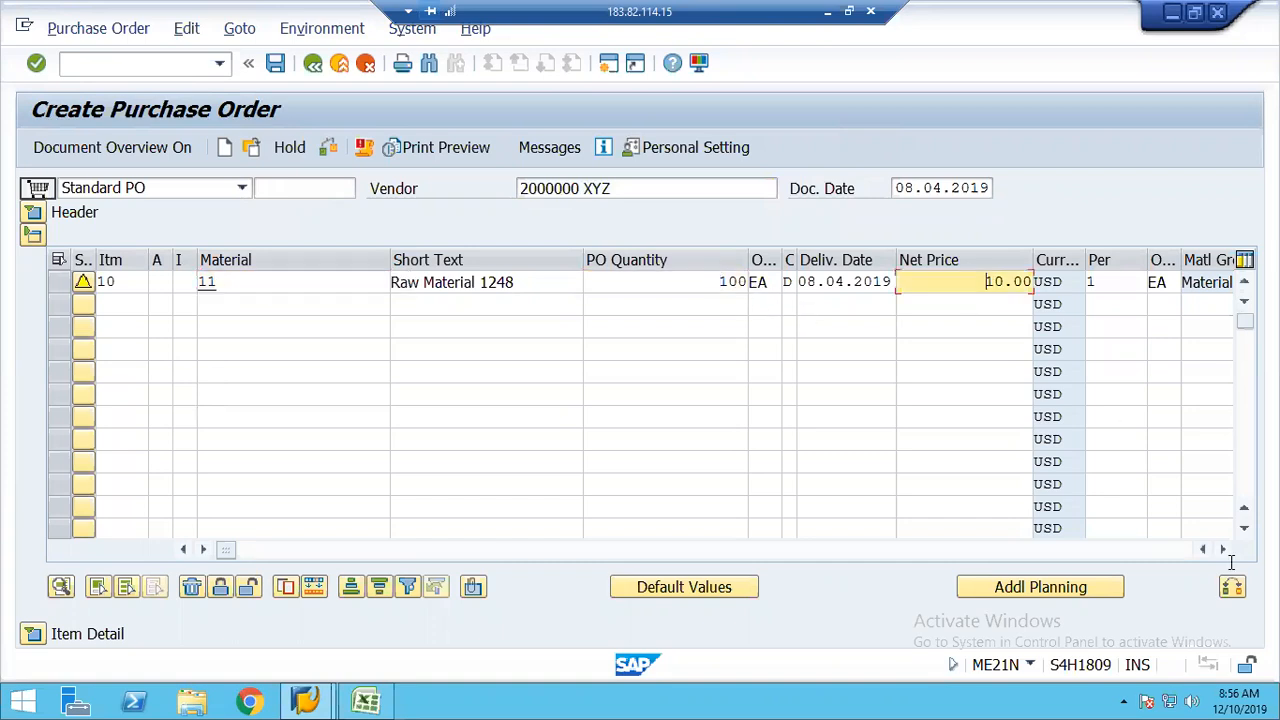
left_click(1226, 550)
left_click(1226, 550)
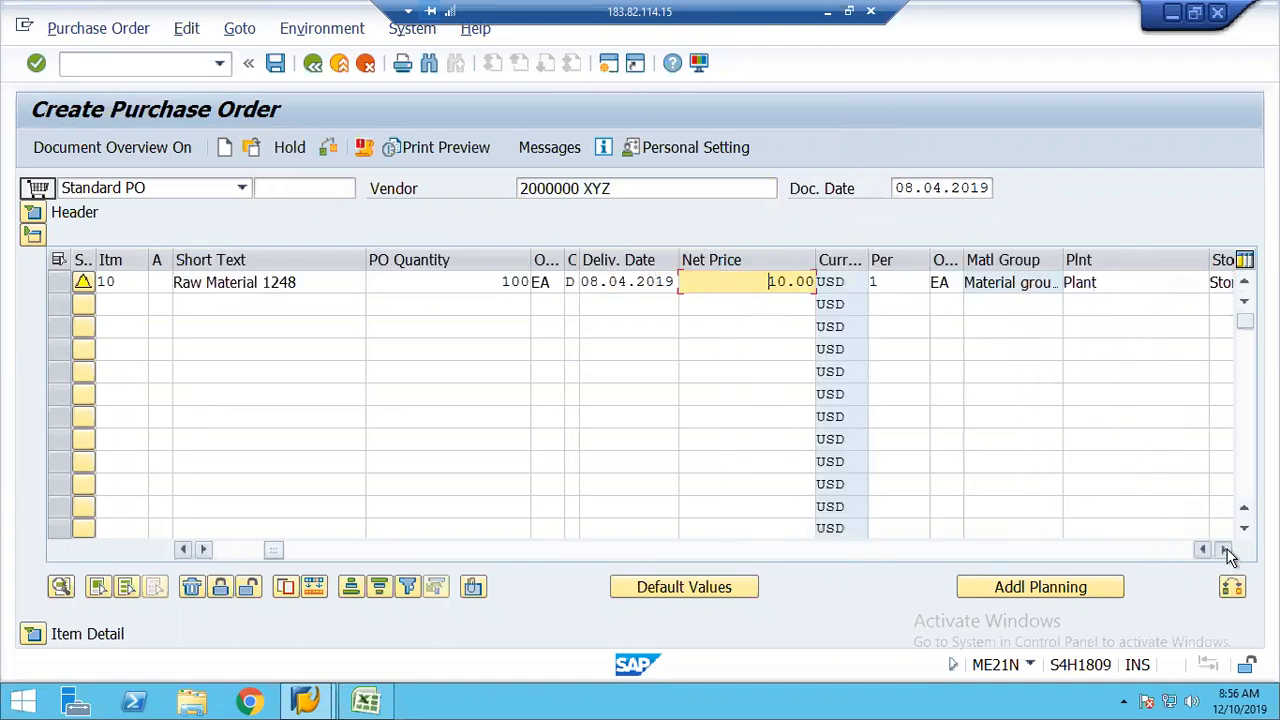
left_click(721, 283)
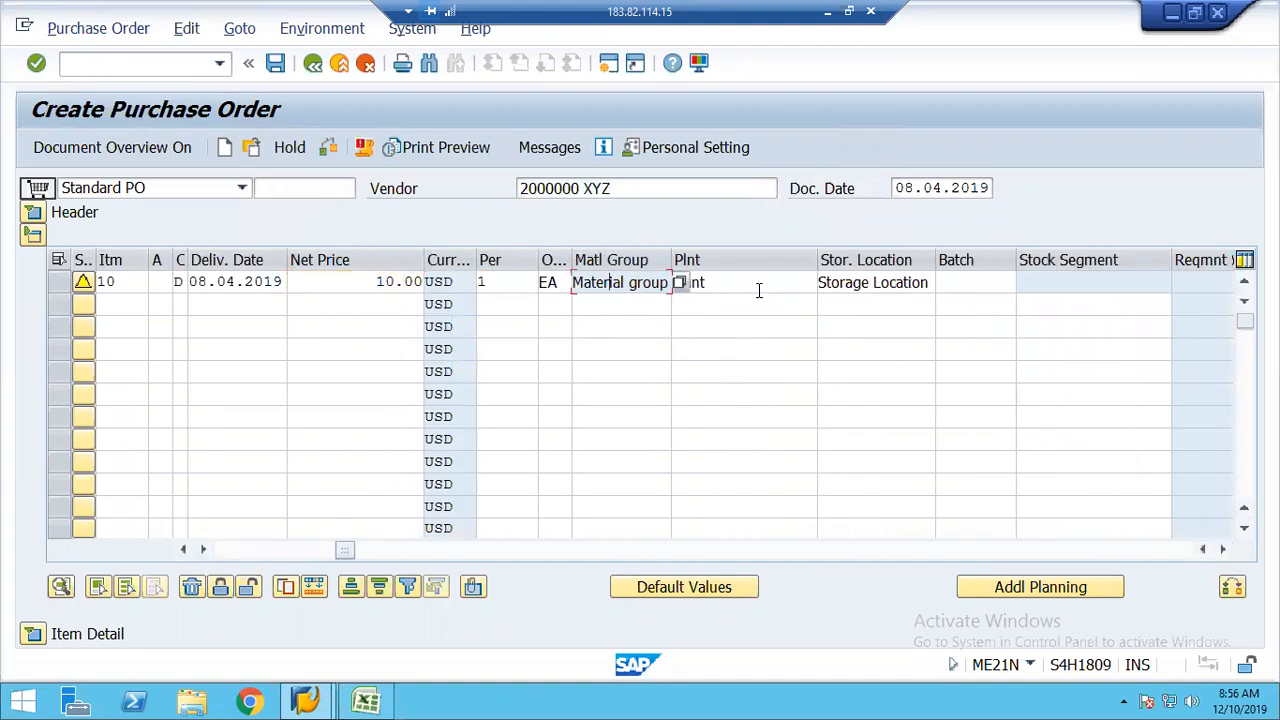
left_click(862, 283)
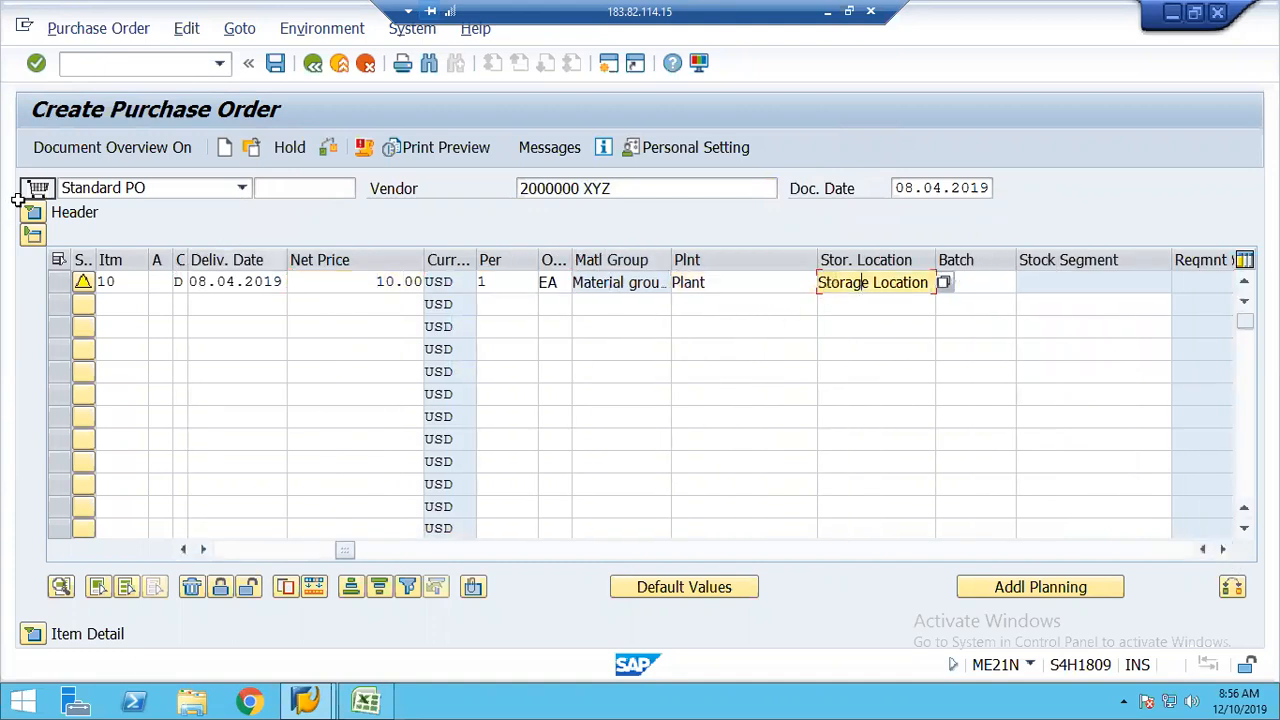
left_click(388, 231)
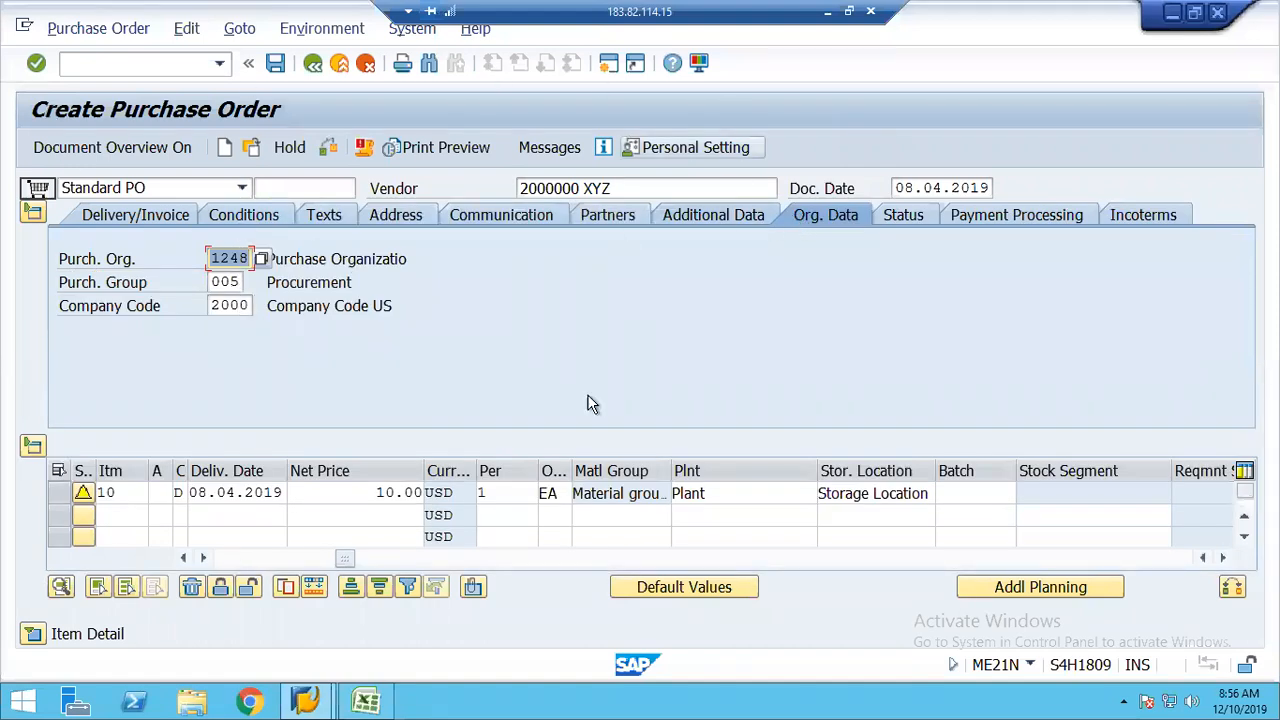
Check the purchase order and read the long text of the message about purchasing document output.
left_click(328, 150)
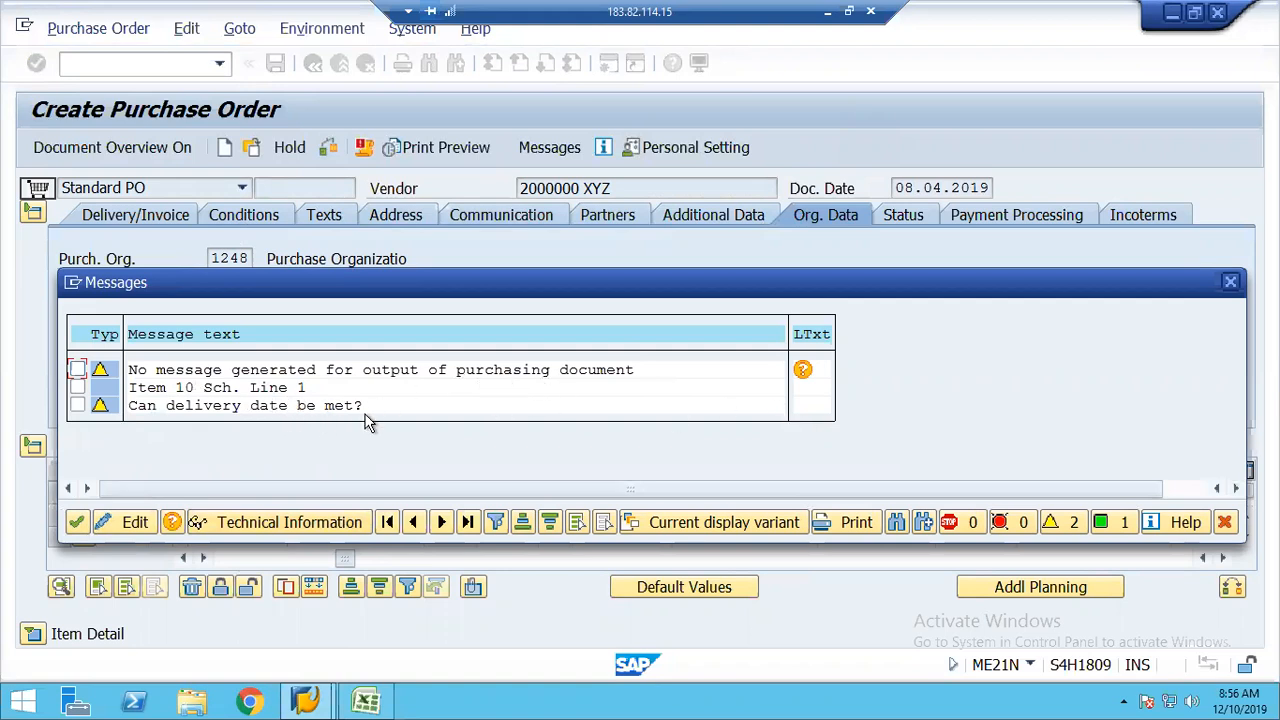
left_click(804, 372)
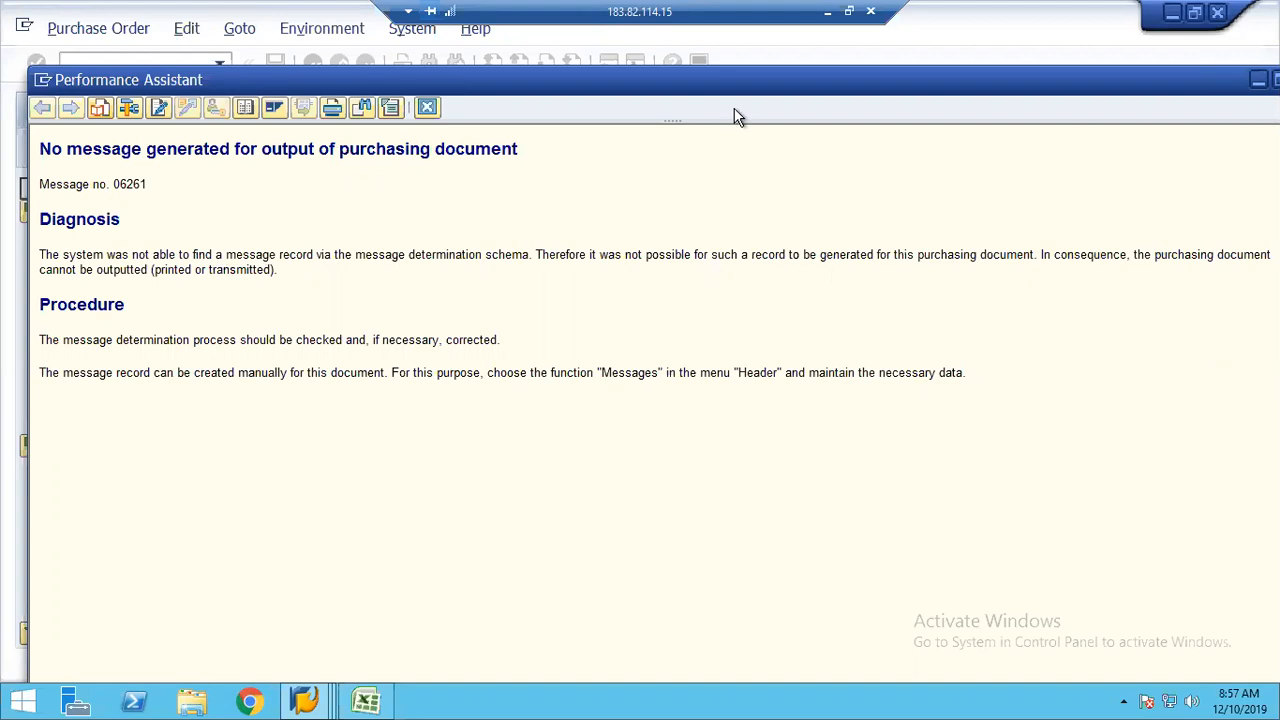
left_click_drag(718, 90, 674, 88)
left_click_drag(779, 77, 783, 74)
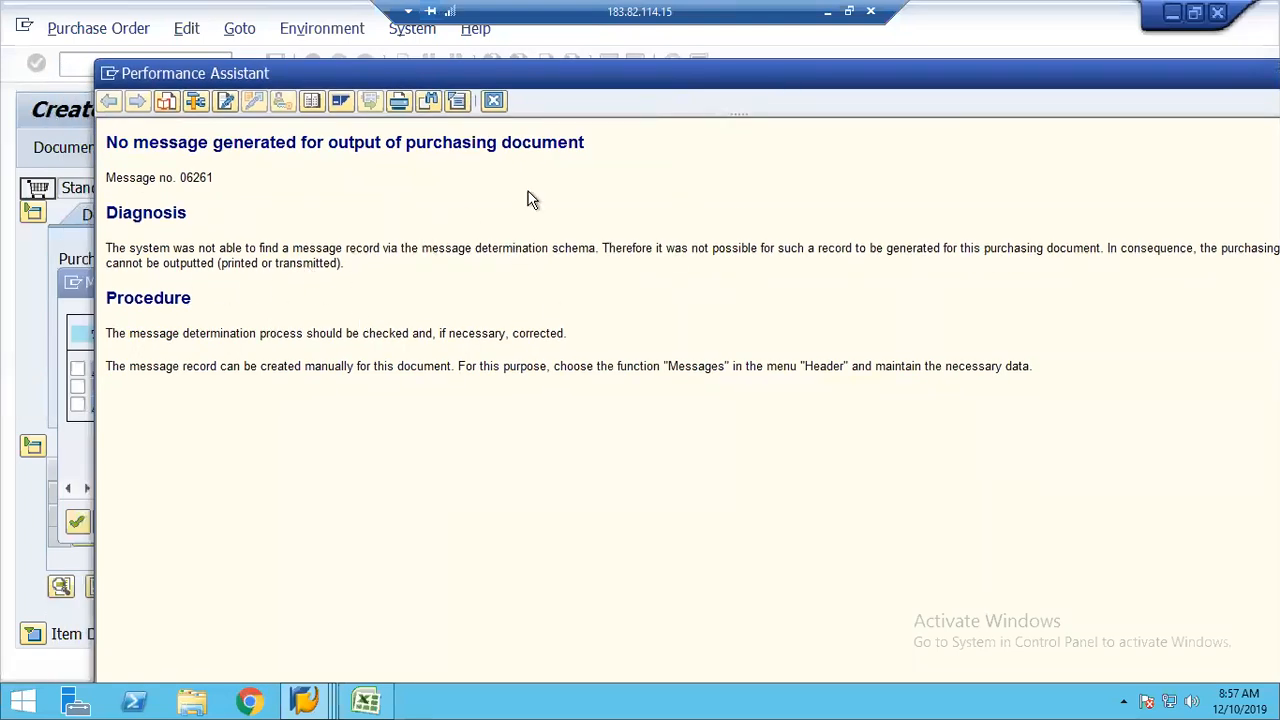
left_click_drag(221, 263, 343, 263)
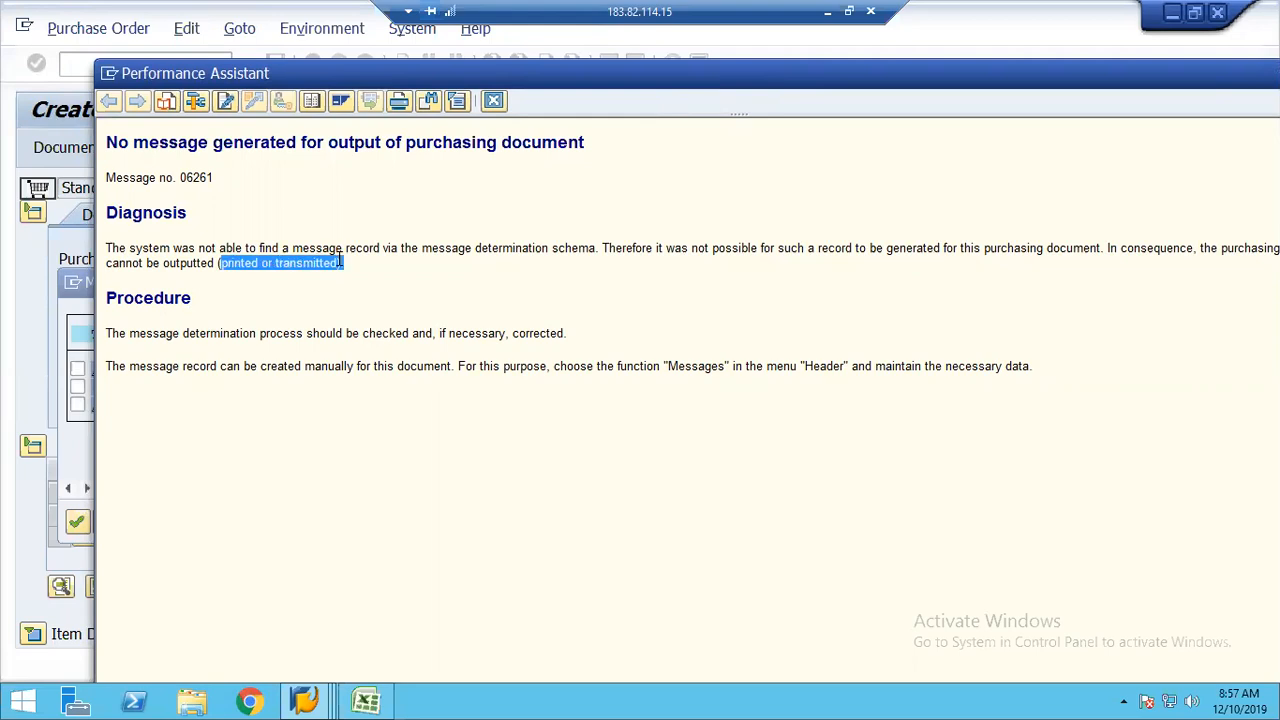
left_click(495, 103)
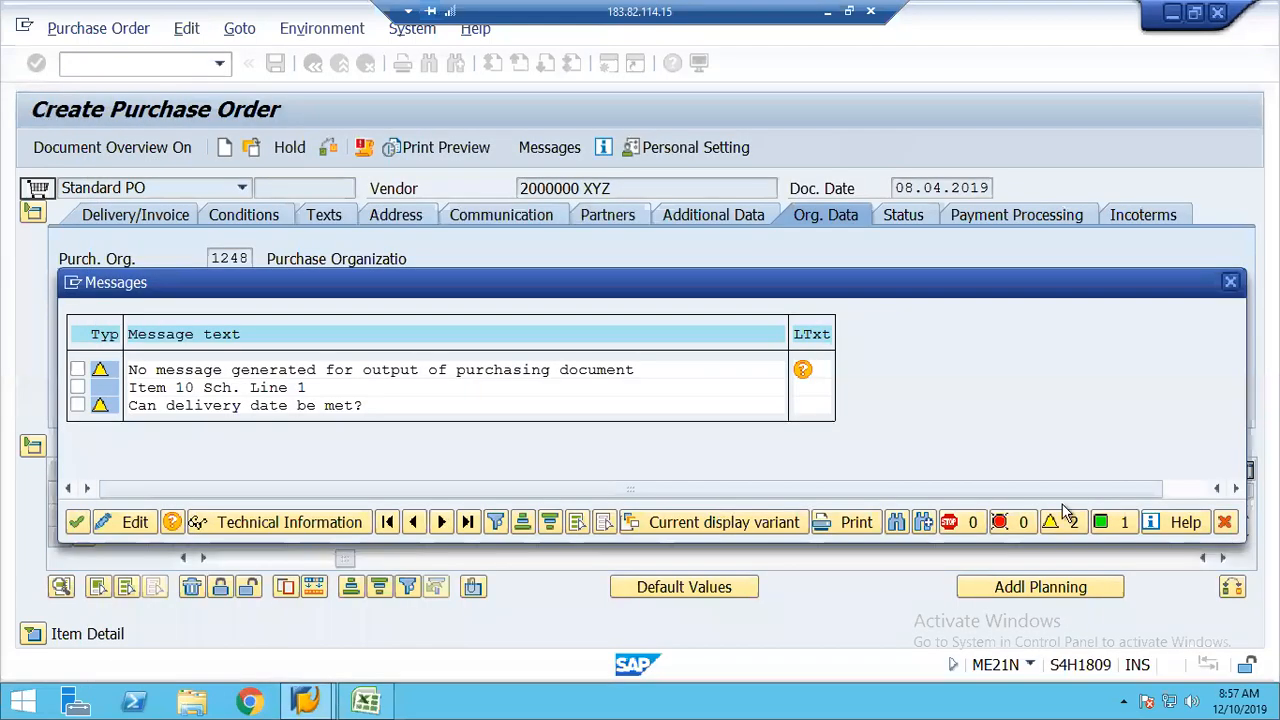
left_click(1224, 522)
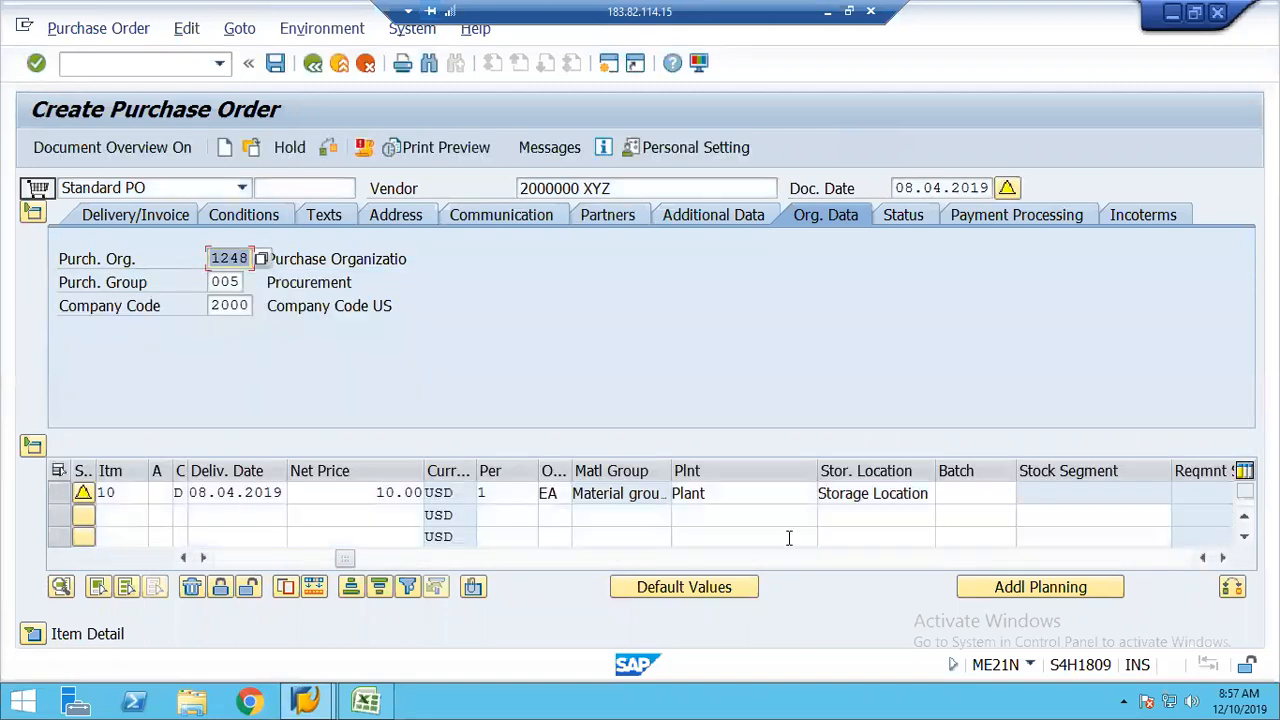
Save the purchase order, reviewing the system messages before accepting them.
left_click(276, 66)
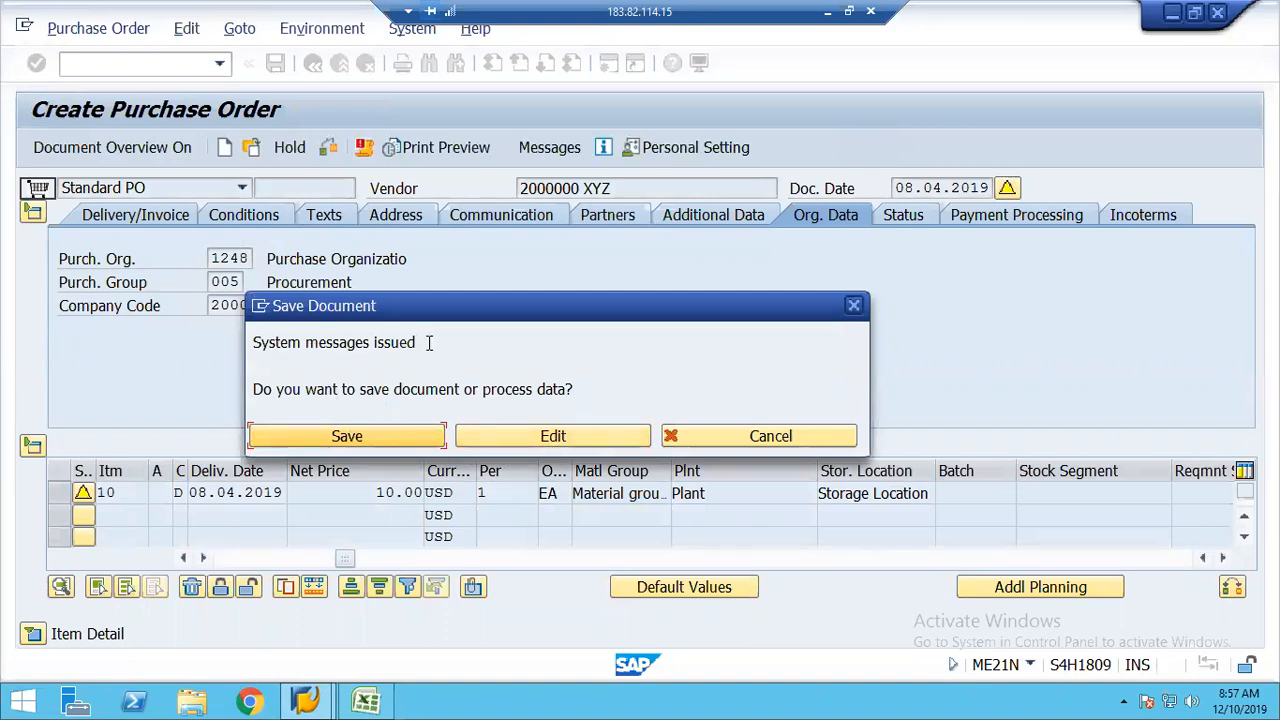
left_click(521, 440)
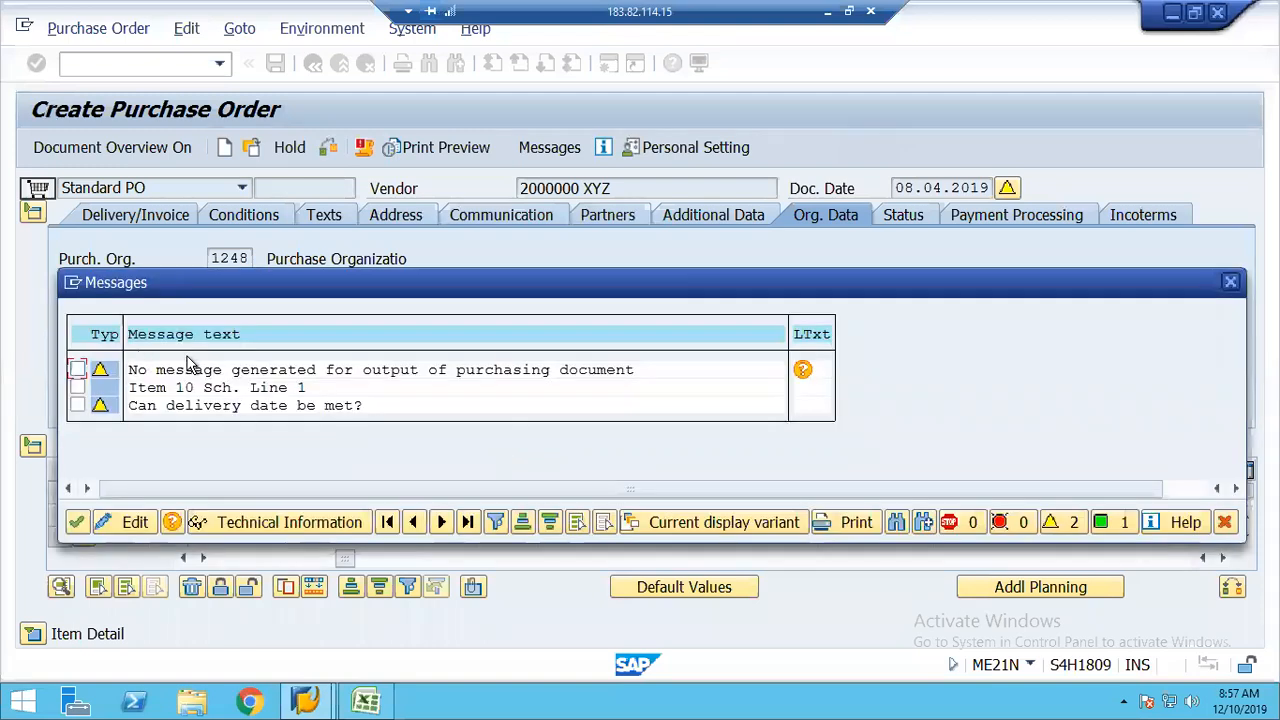
left_click(1226, 522)
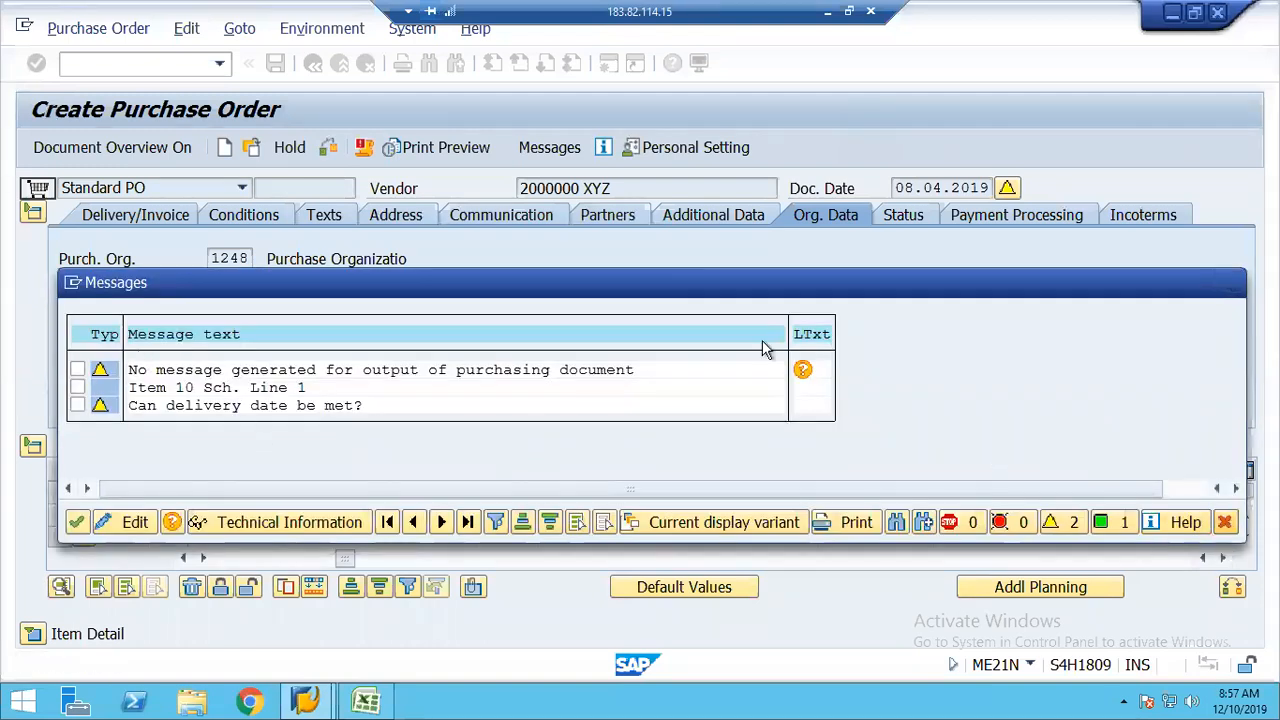
left_click(276, 64)
left_click(310, 435)
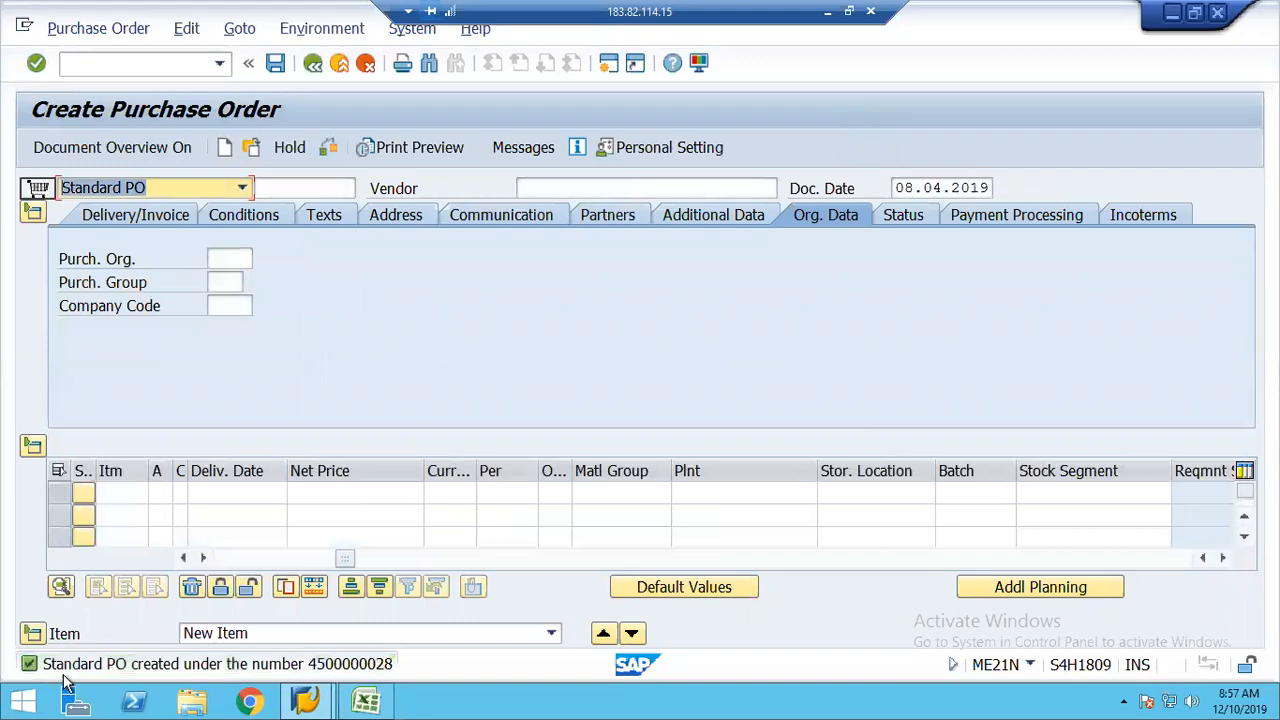
Open the details of the save confirmation and select the new purchase order's number.
left_click(368, 668)
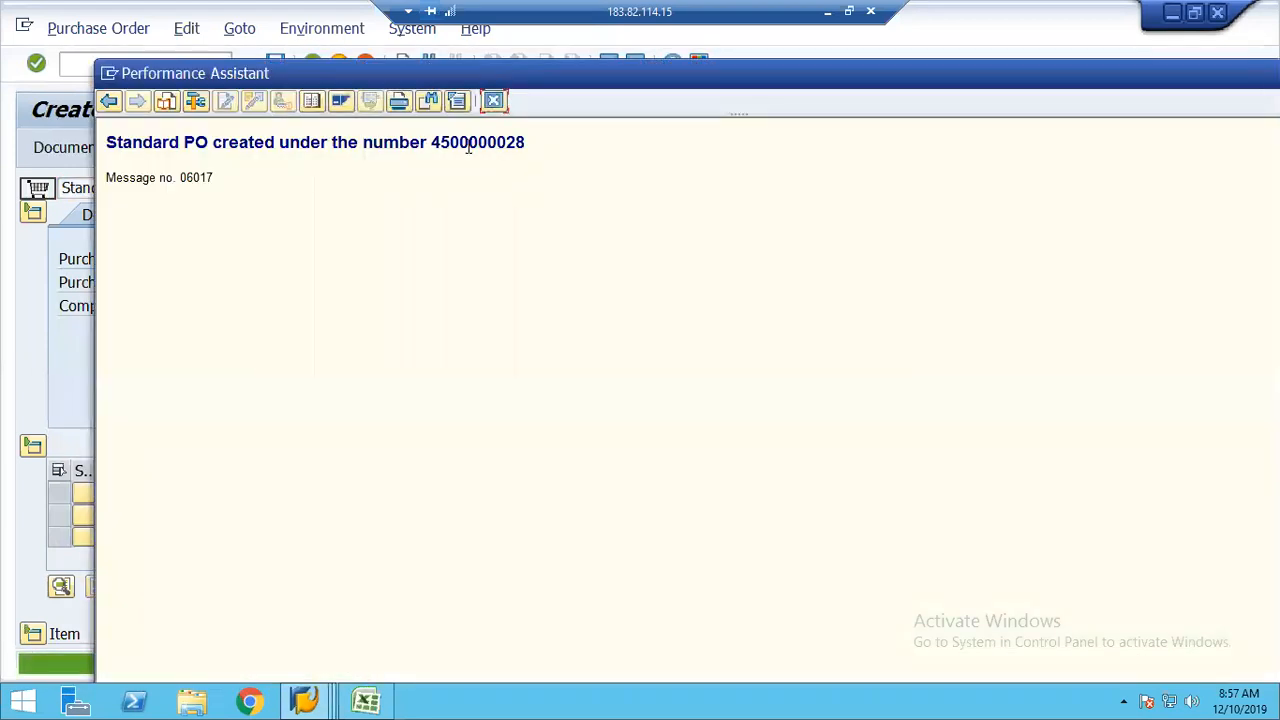
double_click(468, 145)
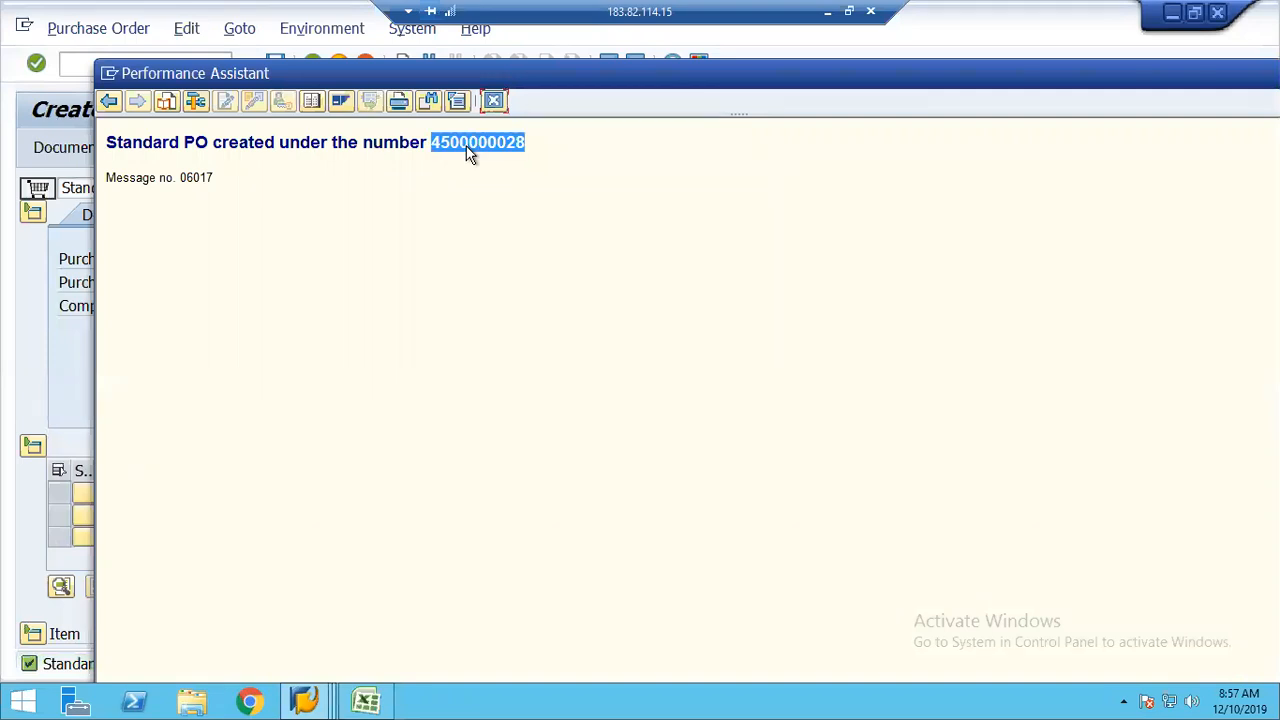
left_click(493, 101)
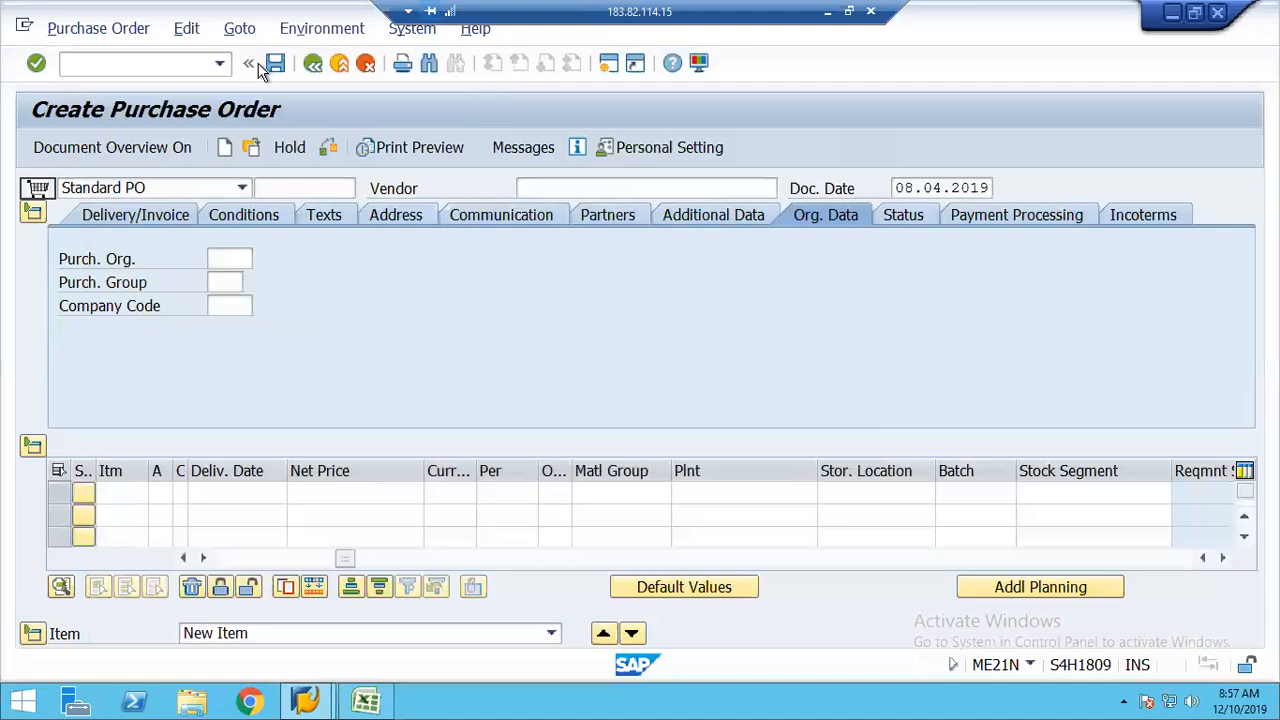
Return to the SAP Easy Access menu and select the purchase order transaction ME23N - Display.
left_click(337, 64)
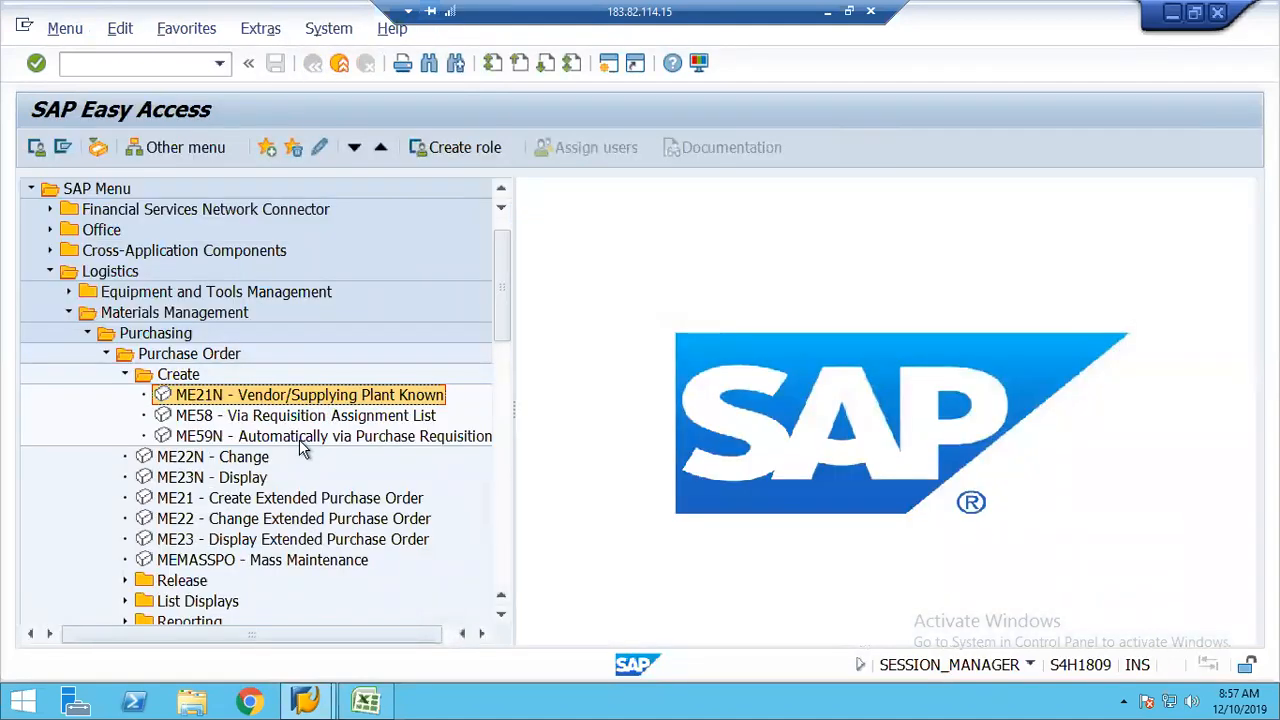
left_click(174, 462)
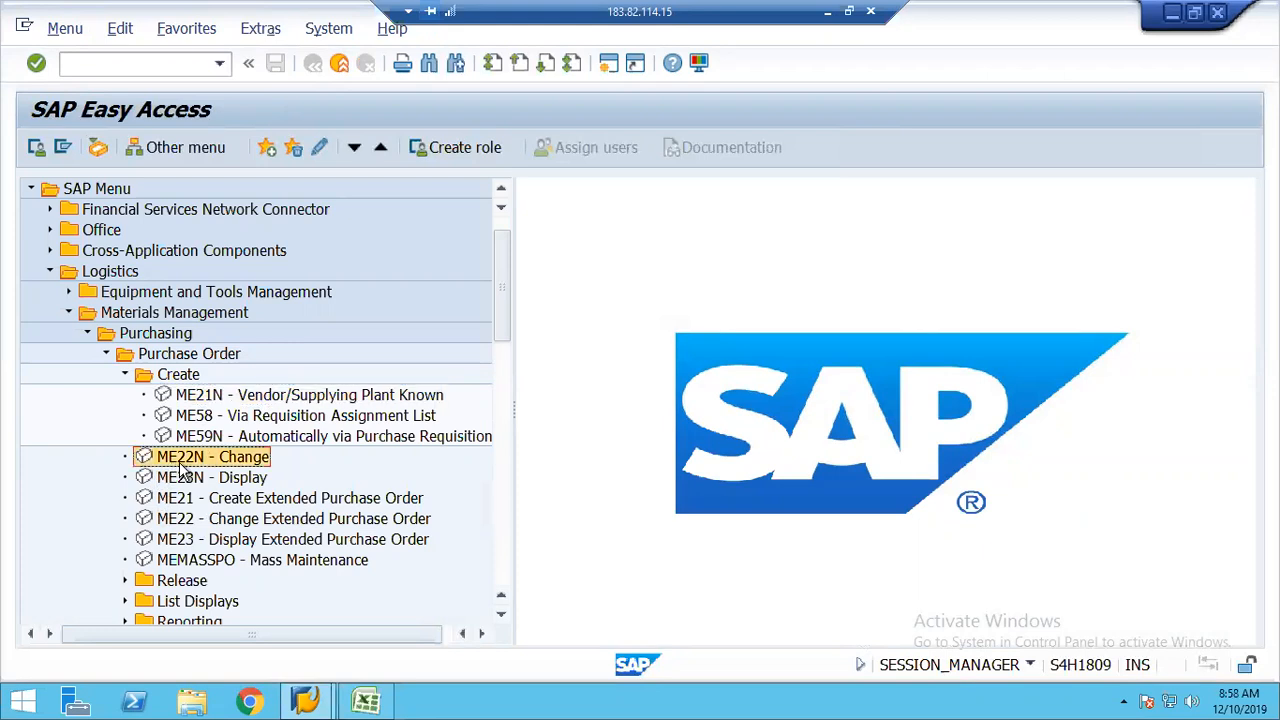
left_click(197, 479)
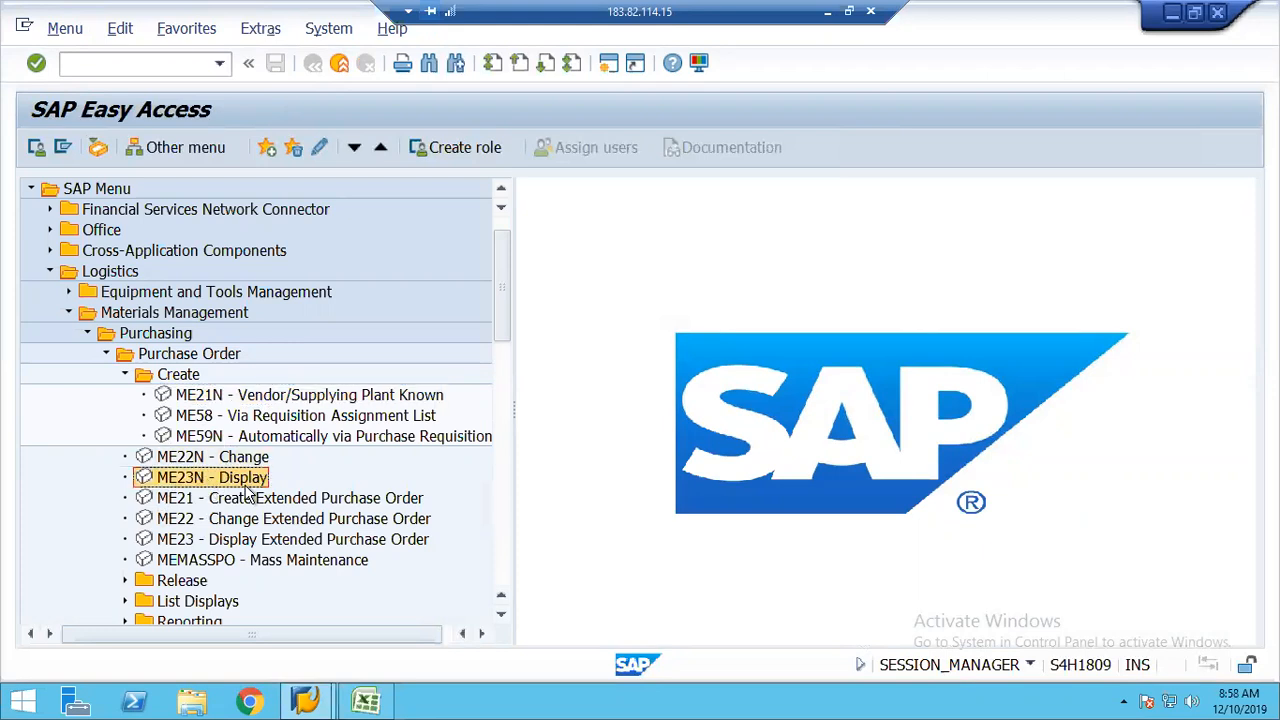
Open transaction ME22N - Change and load the new purchase order through the Other Document selection.
double_click(186, 460)
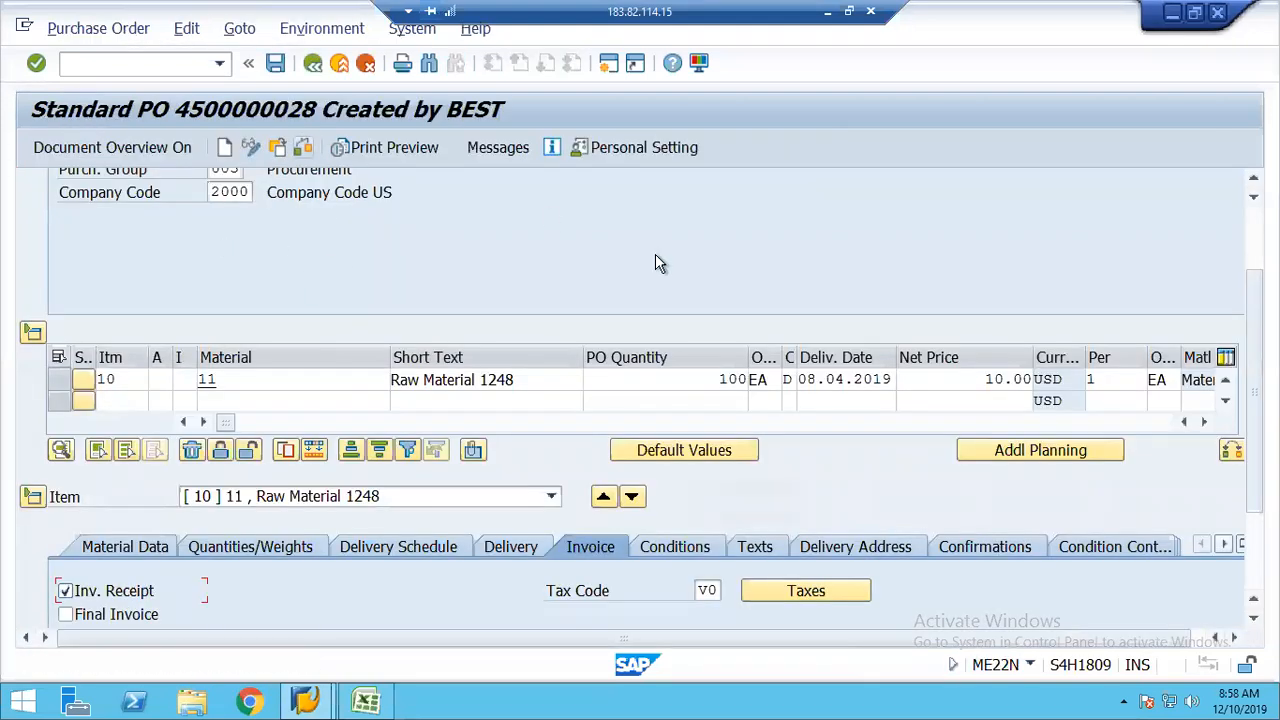
scroll(419, 235, "up", 3)
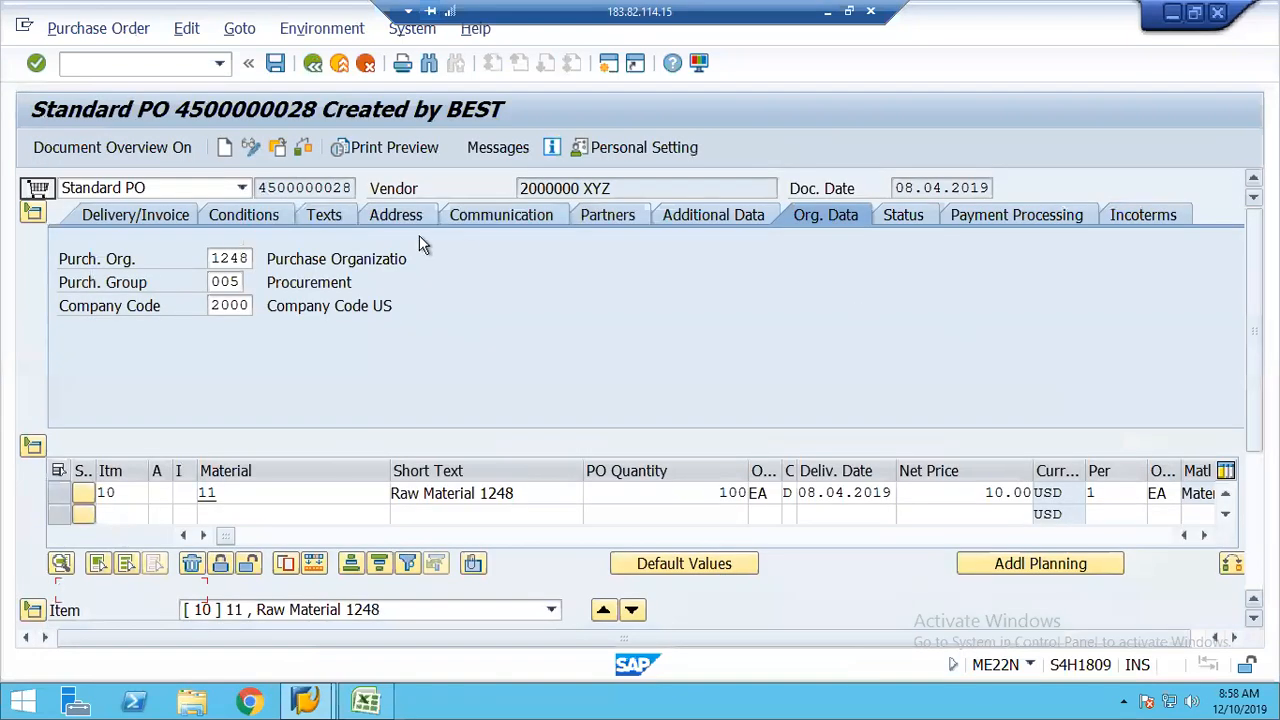
left_click(278, 150)
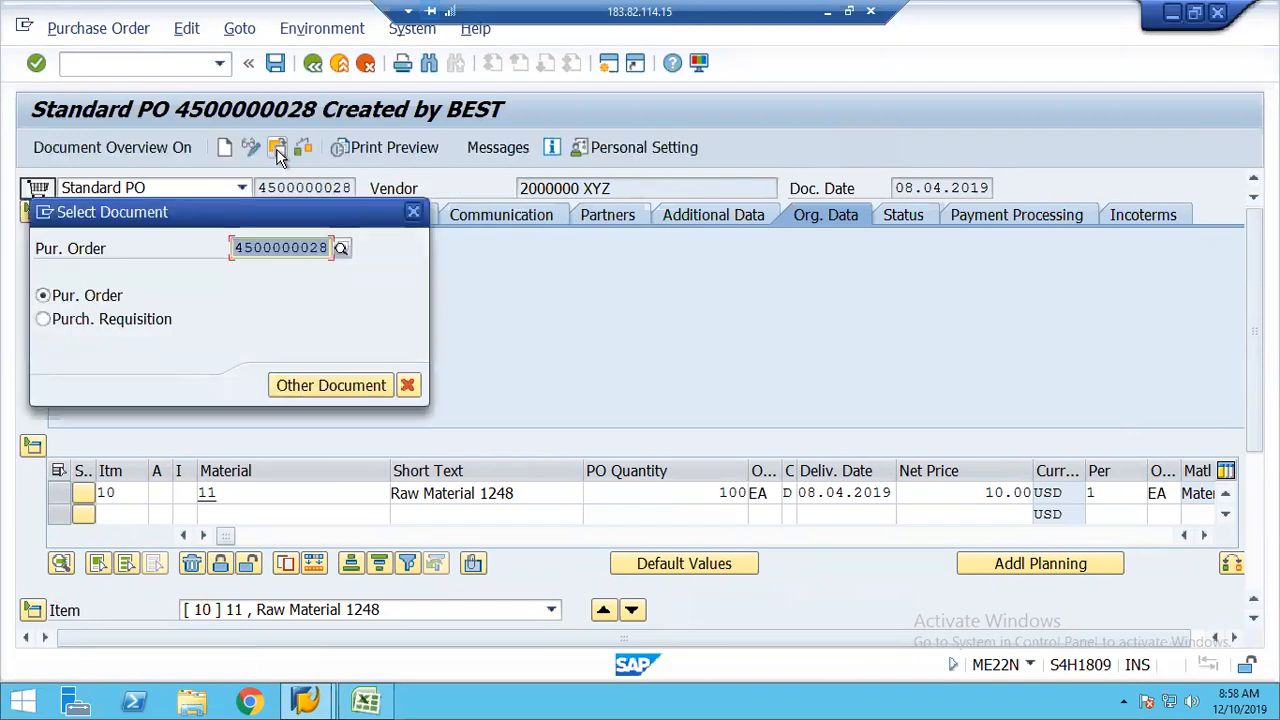
key("Right")
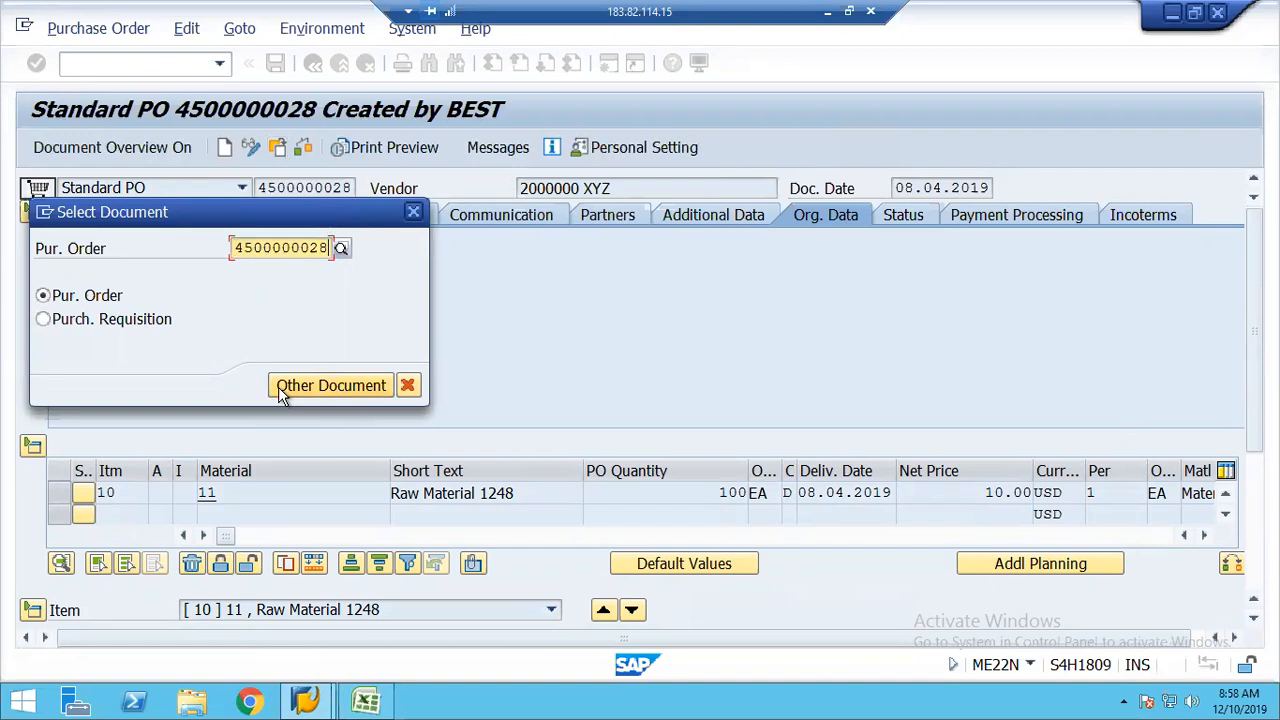
left_click(331, 385)
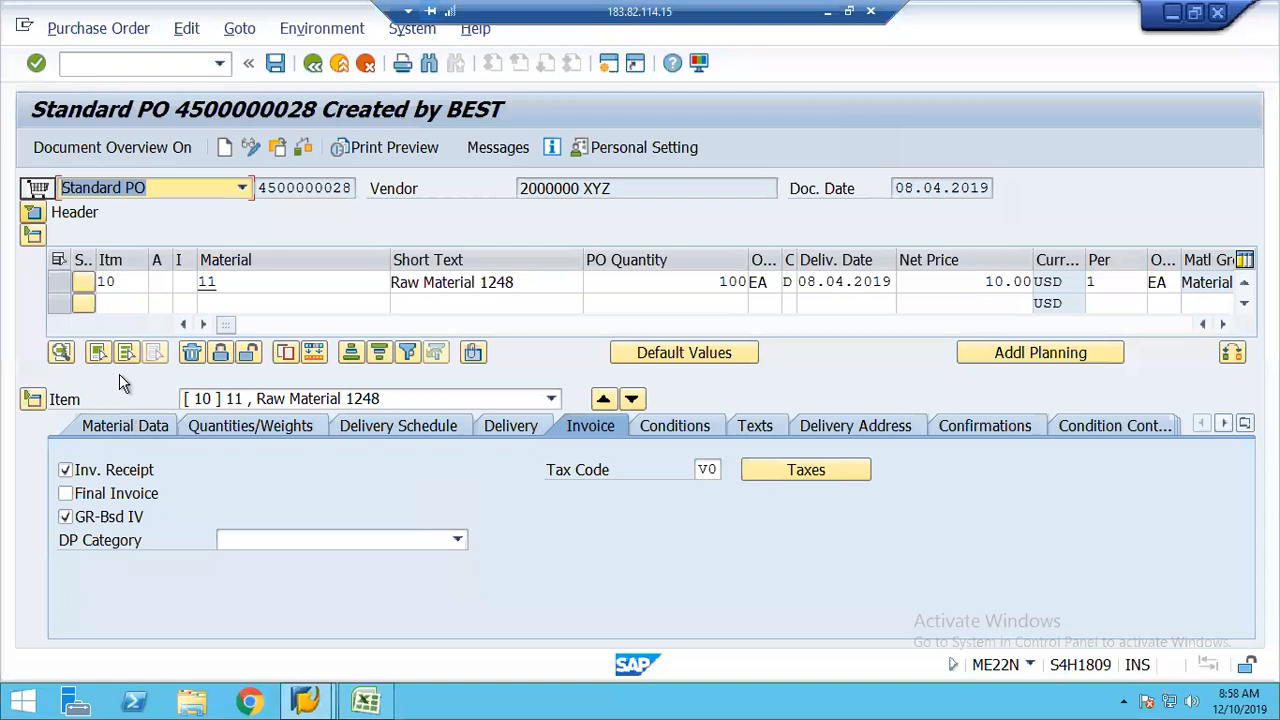
Collapse the item overview and item detail of the purchase order, and expand only the item detail again.
left_click(33, 235)
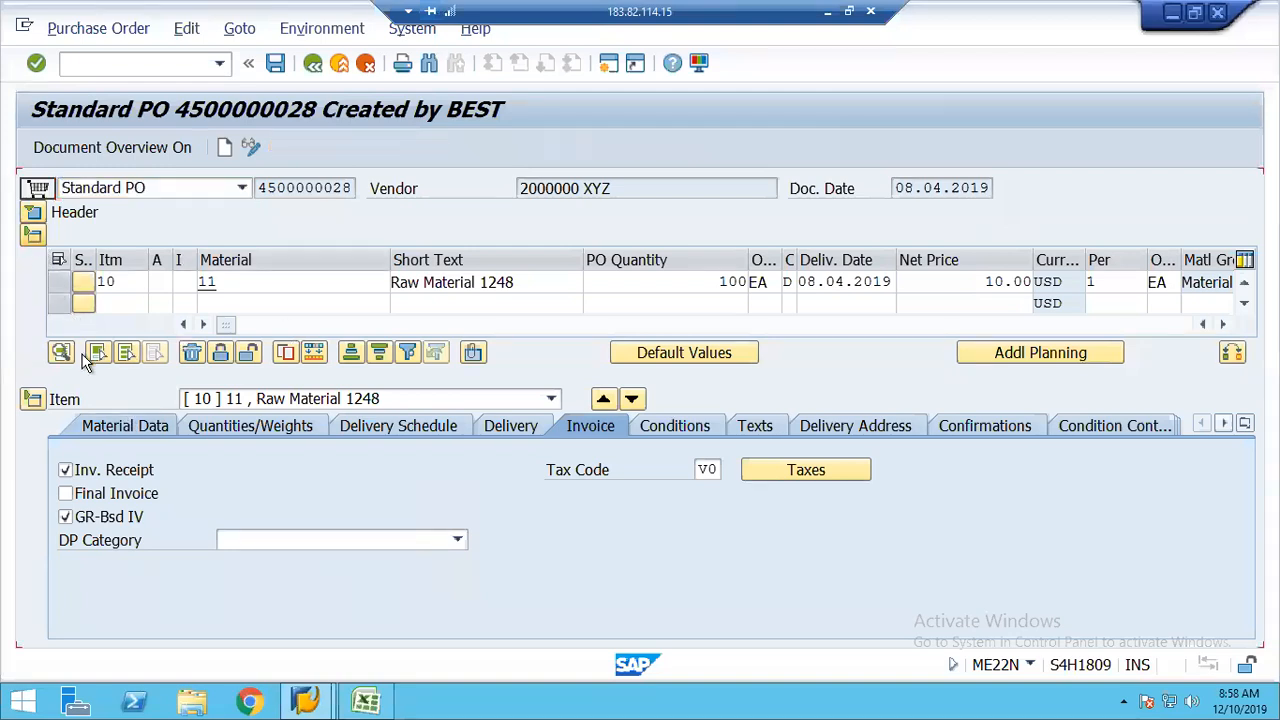
left_click(33, 283)
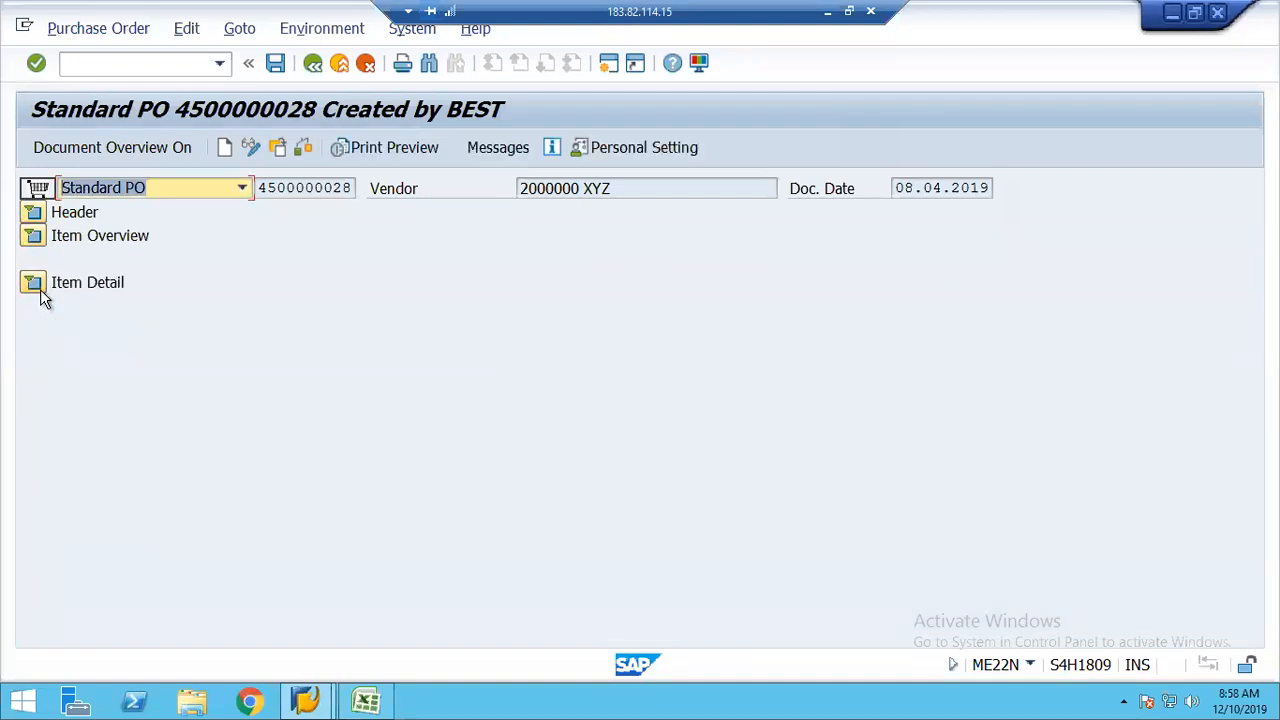
left_click(33, 283)
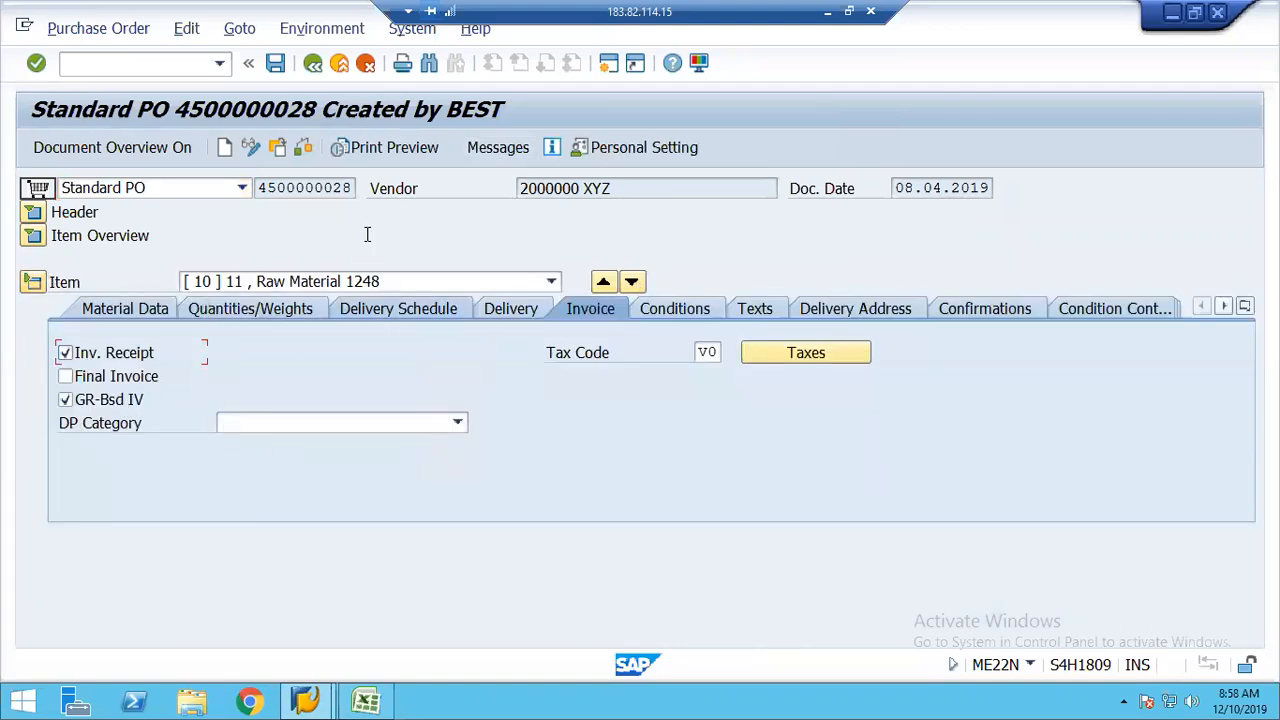
Try to save the purchase order, acknowledge the system message and return to the SAP Easy Access menu.
left_click(276, 64)
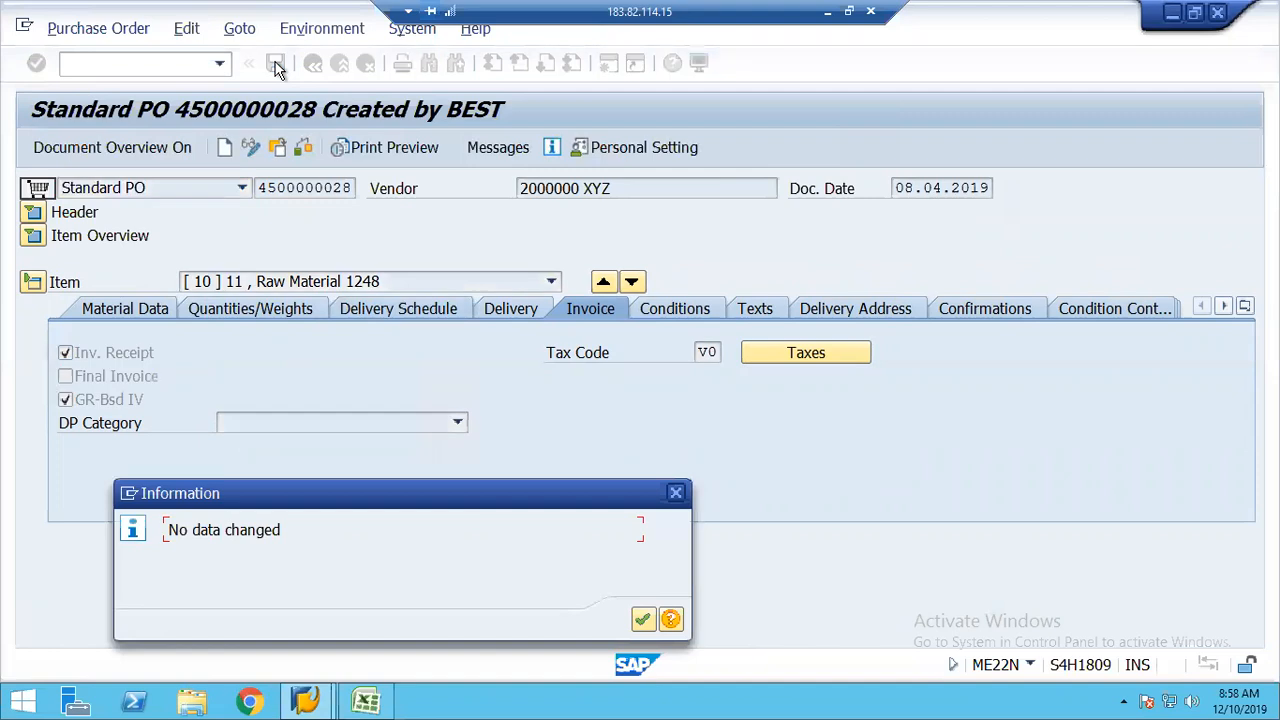
left_click(642, 618)
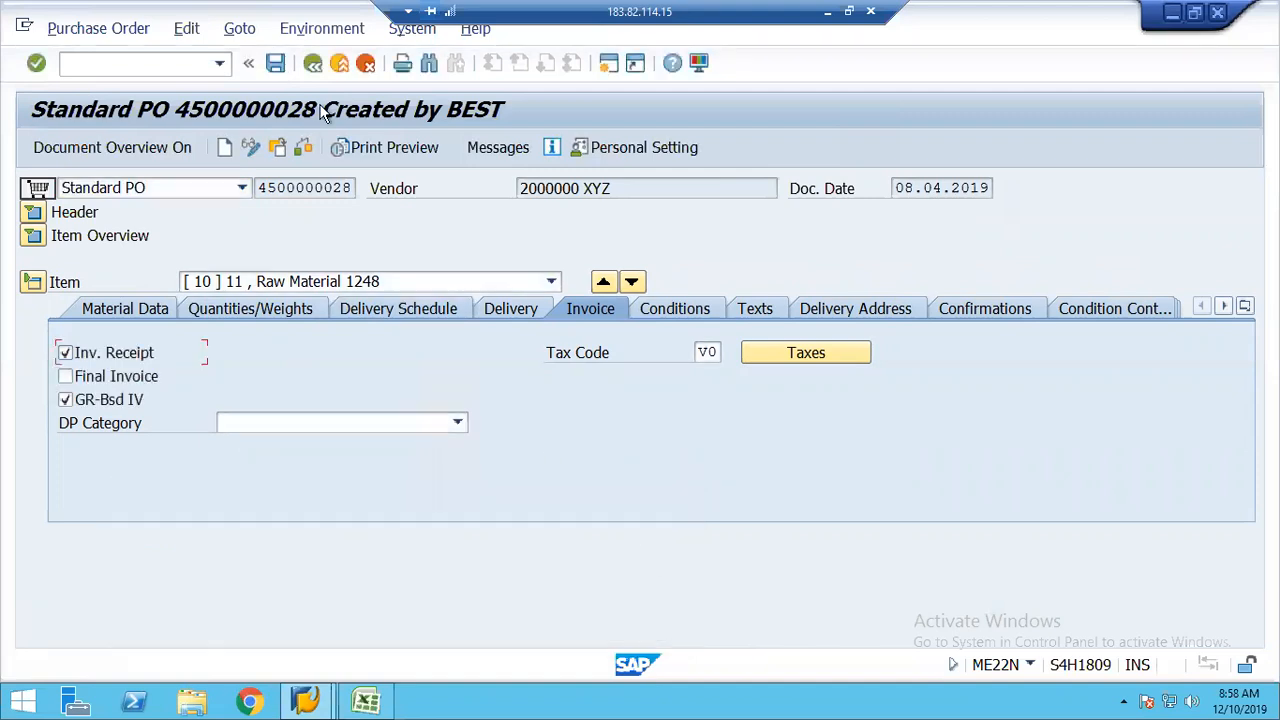
left_click(316, 66)
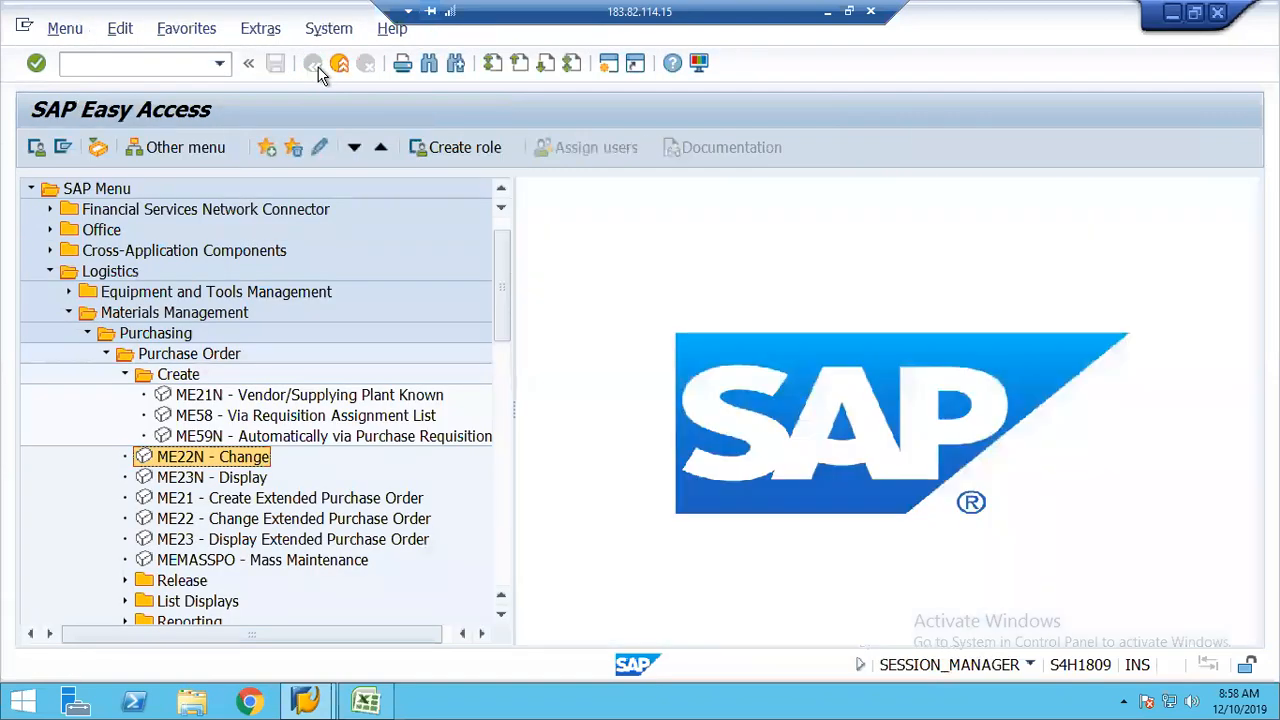
Switch to the Excel workbook and enter the heading "MM Cycle" in cell L6 of Sheet4.
left_click(366, 702)
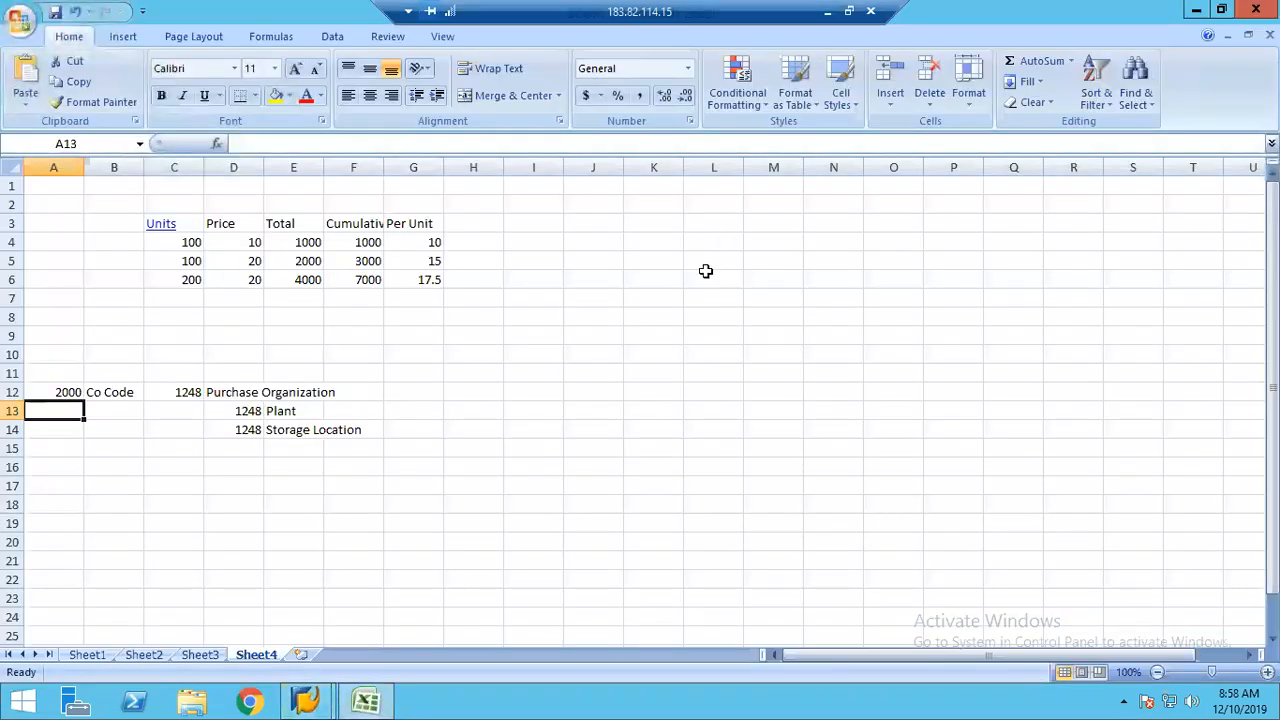
left_click(706, 276)
type("MM")
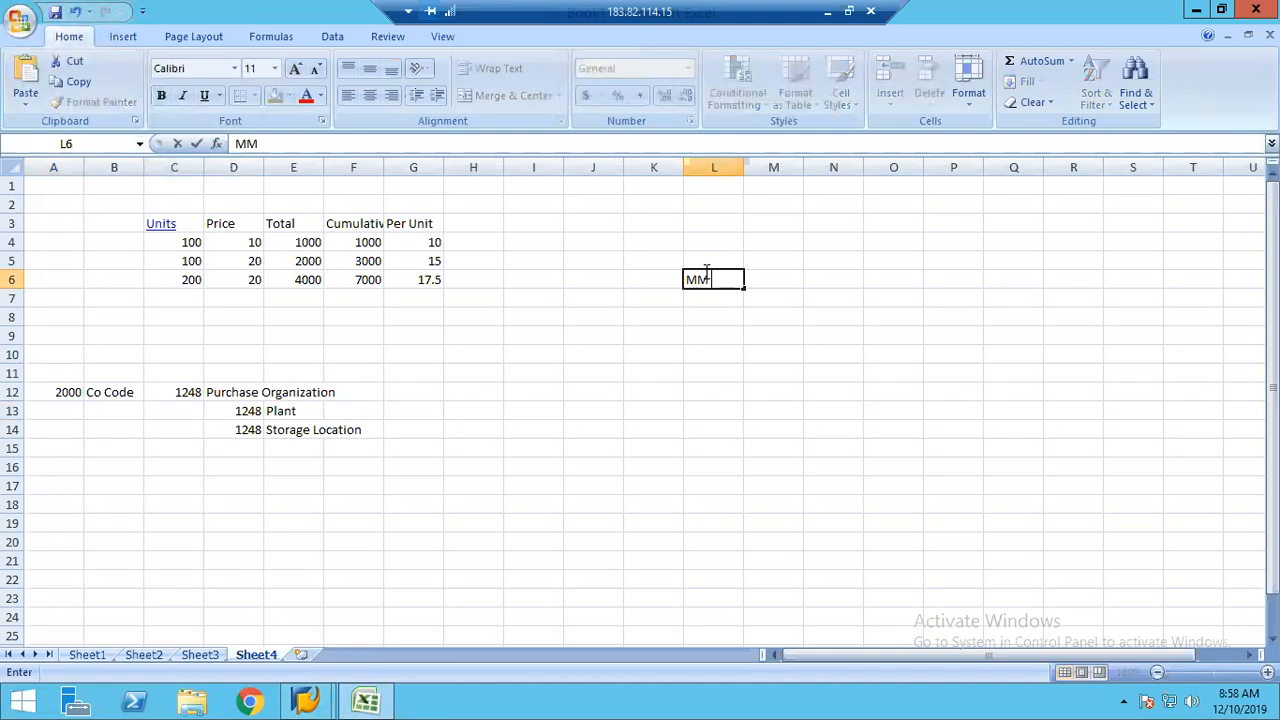
type(" Cycle")
key("Return")
key("Return")
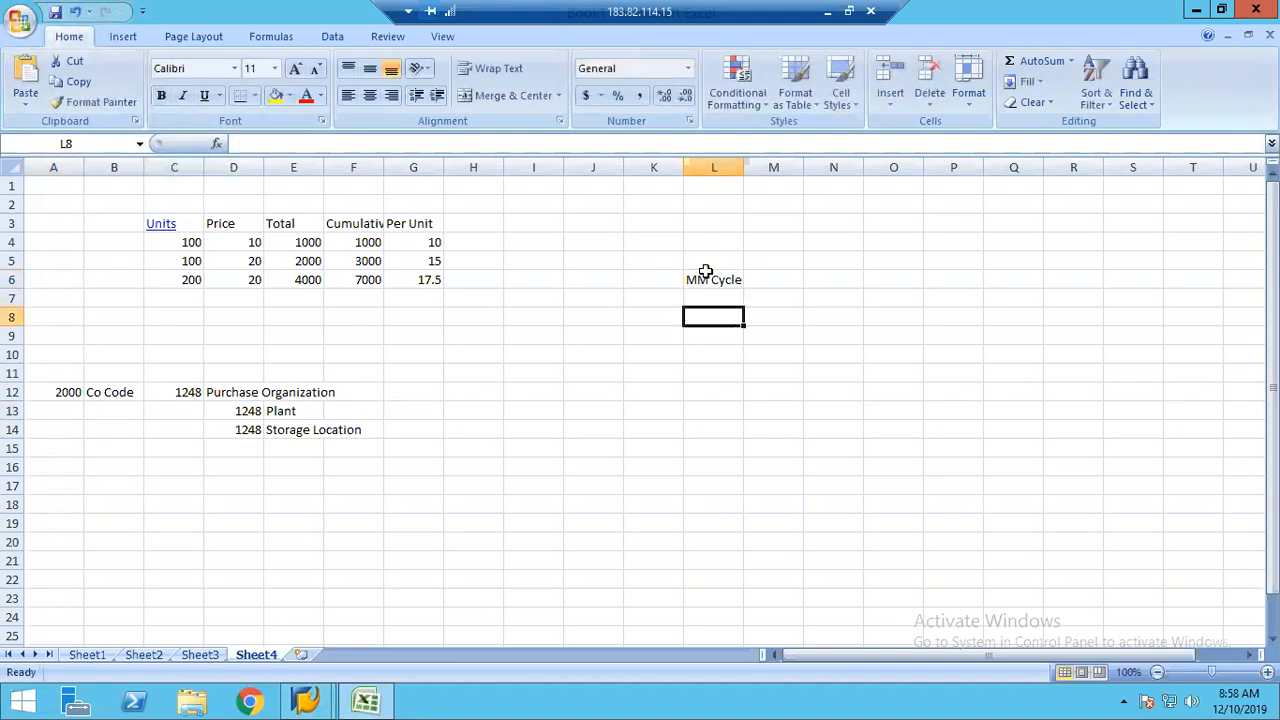
List the cycle stages below the heading: Purchase Order Creation in L8, Goods Receipt in L10 and Invoice Receipt in L12.
type("Purchase")
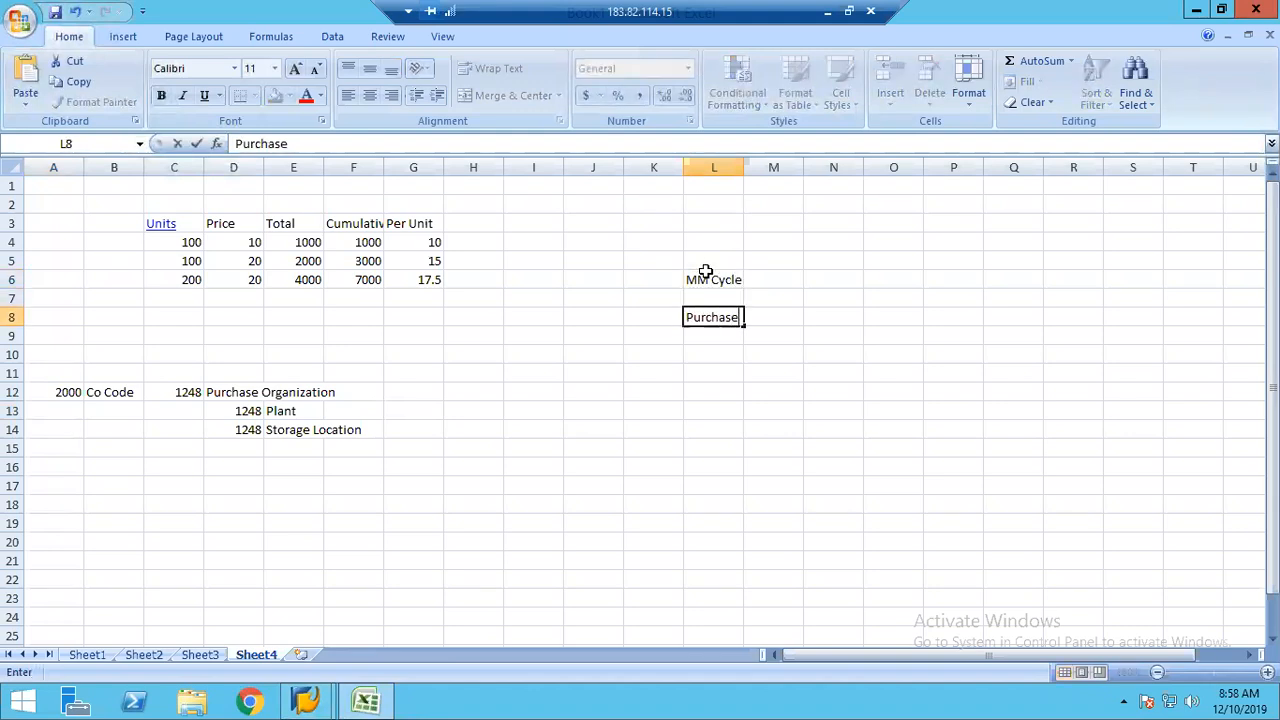
type(" Order Creati")
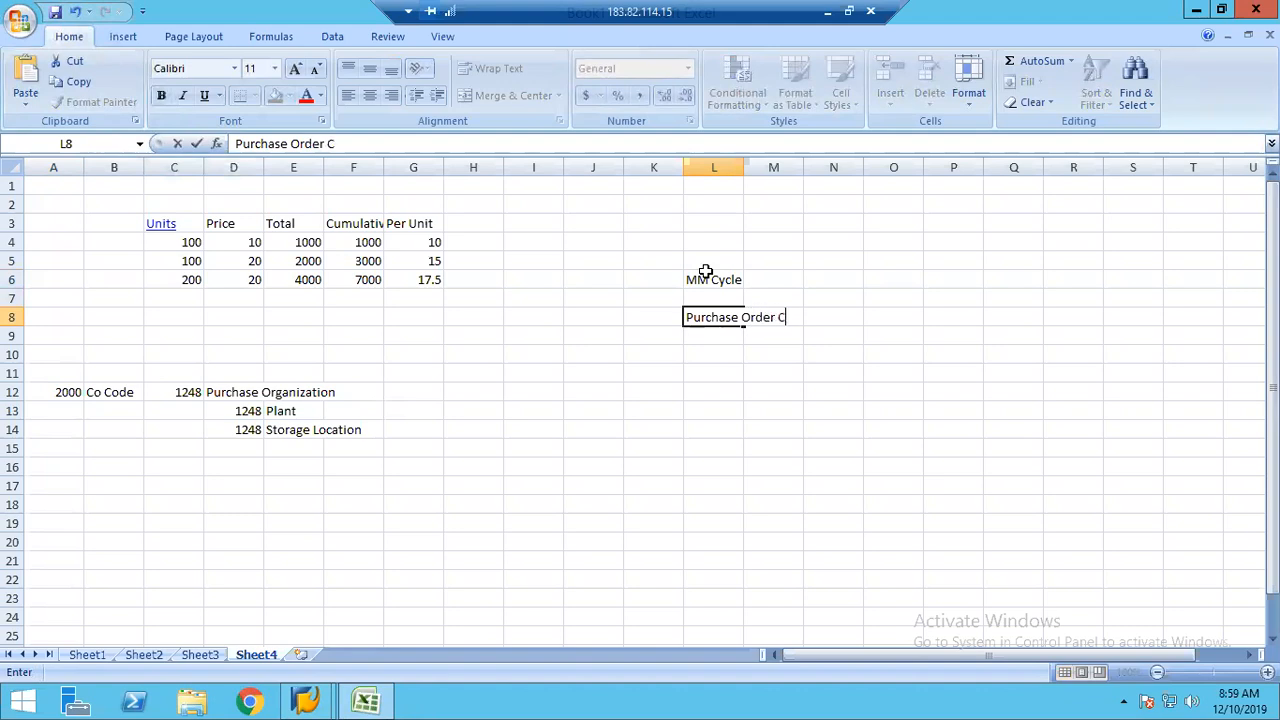
key("Return")
key("Return")
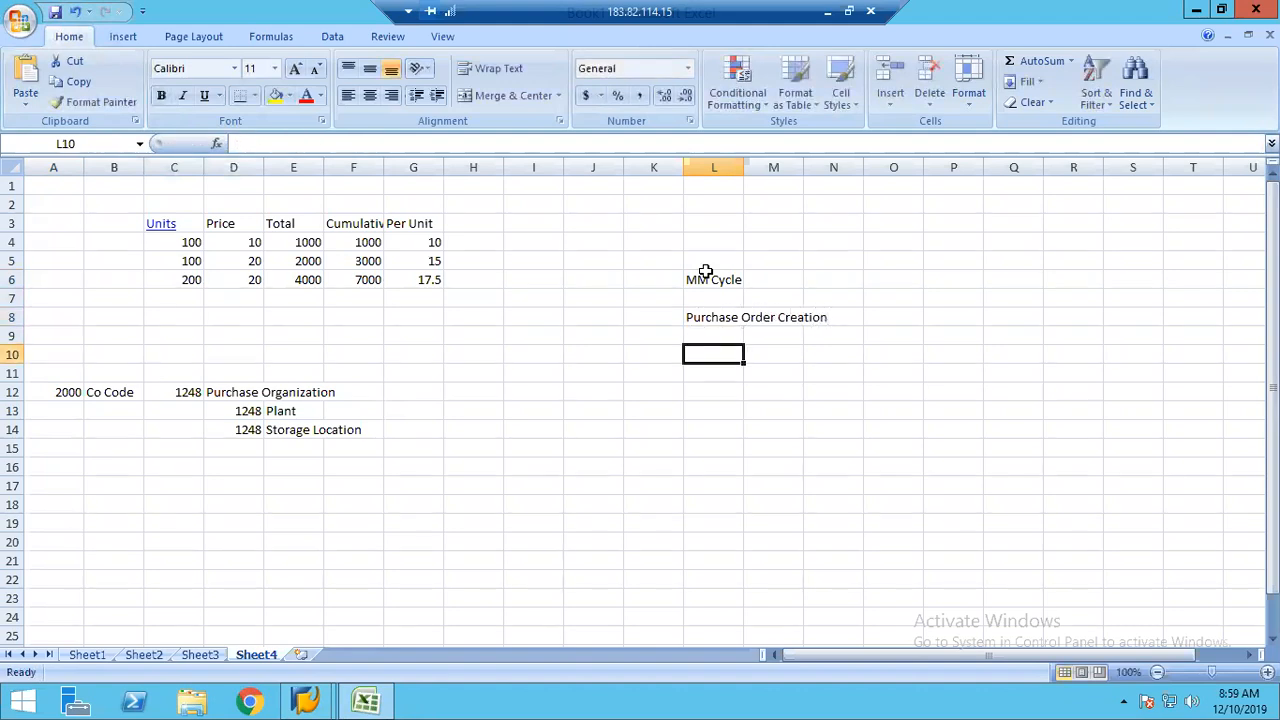
type("Goods Receipt")
key("Return")
key("Return")
type("Invoice Receip")
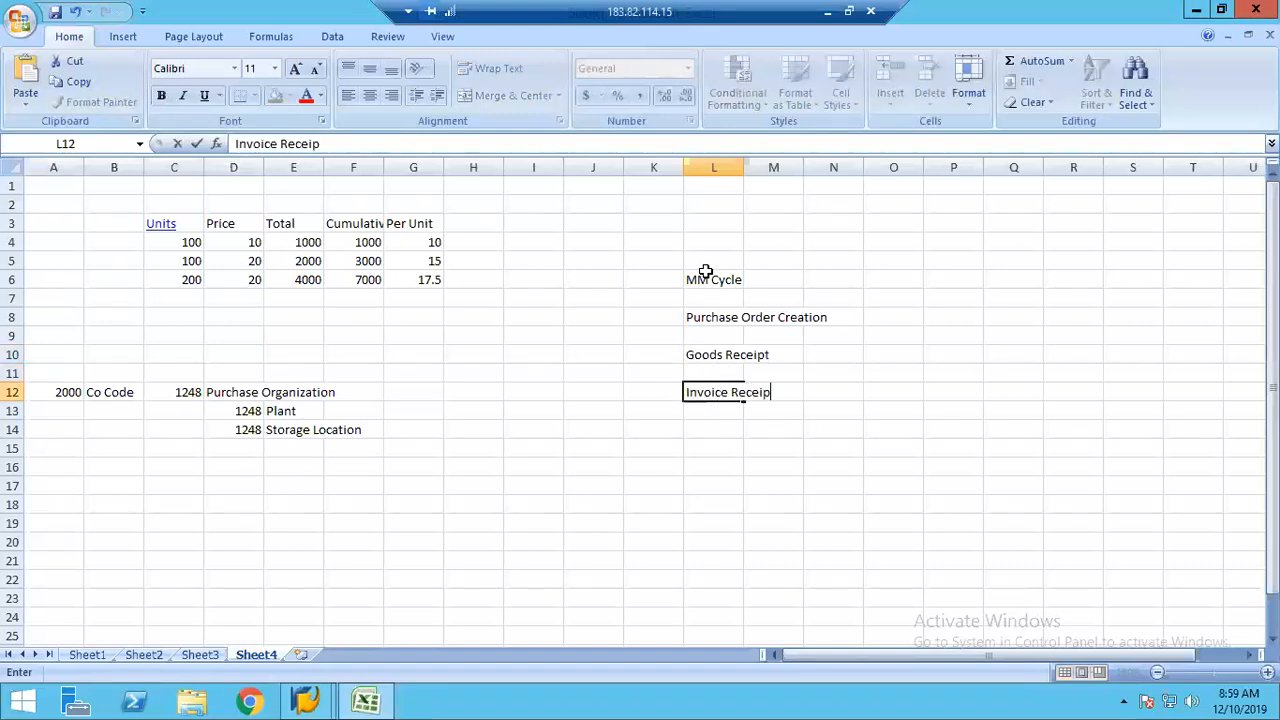
Enter the transaction codes beside the stages: ME21N in K8, MIGO in K10 and MIRO in K12.
left_click(644, 317)
type("ME21N")
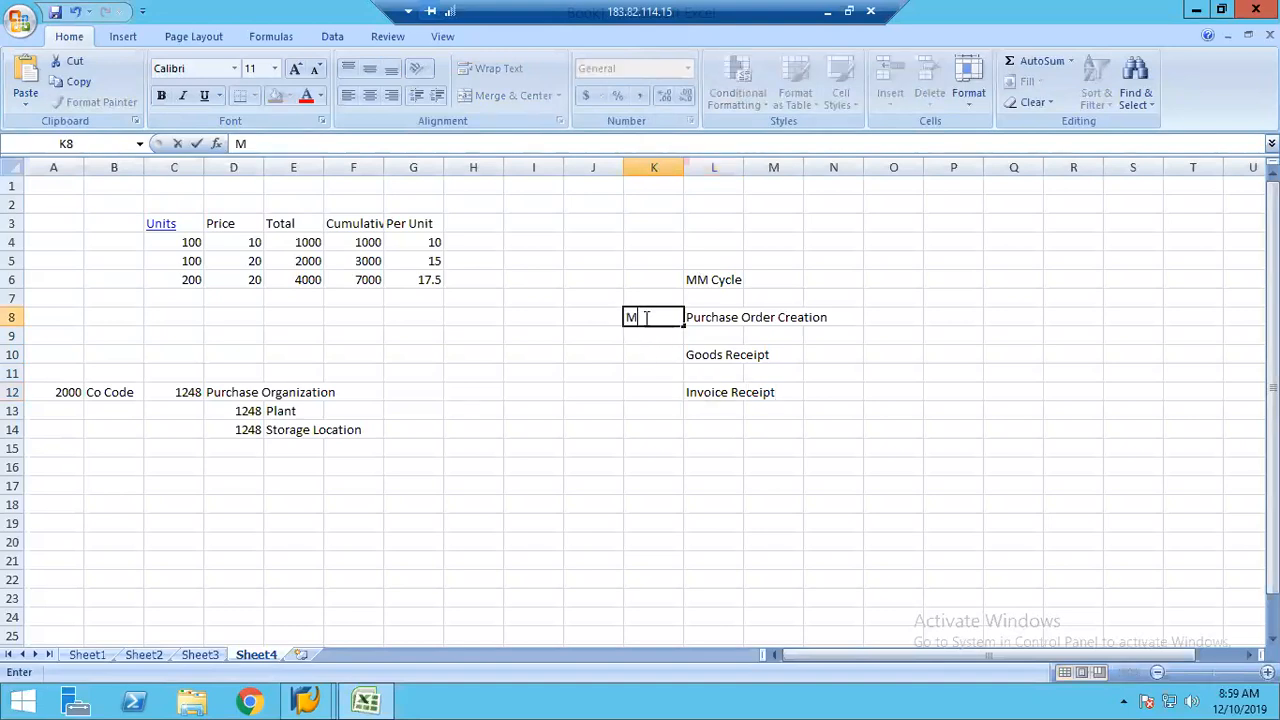
key("Return")
key("Return")
type("MIGO")
key("Return")
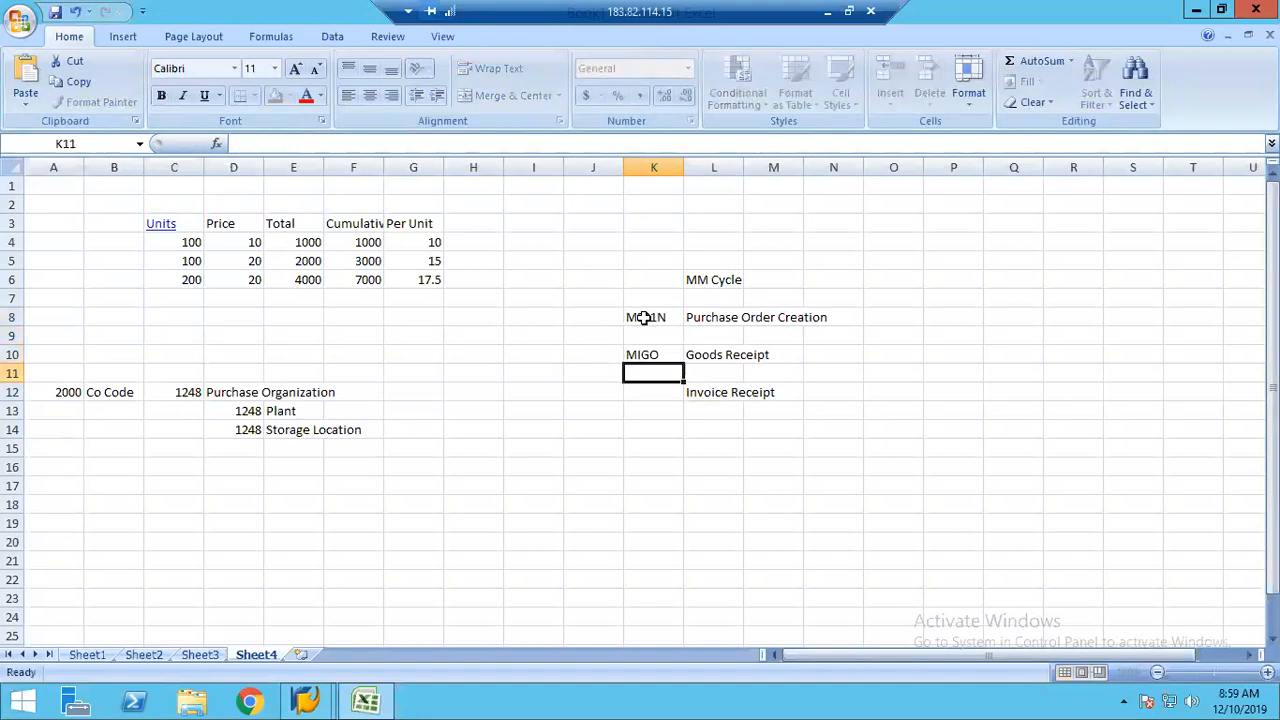
key("Return")
type("MIRO")
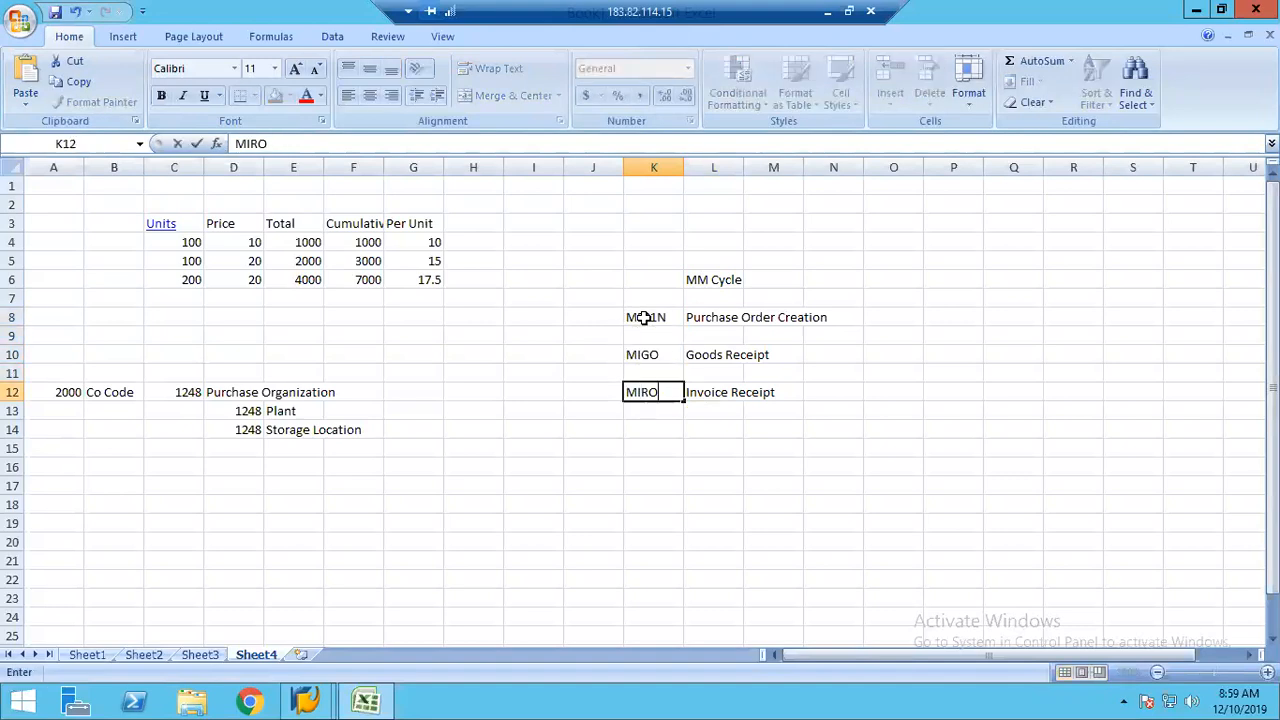
key("Return")
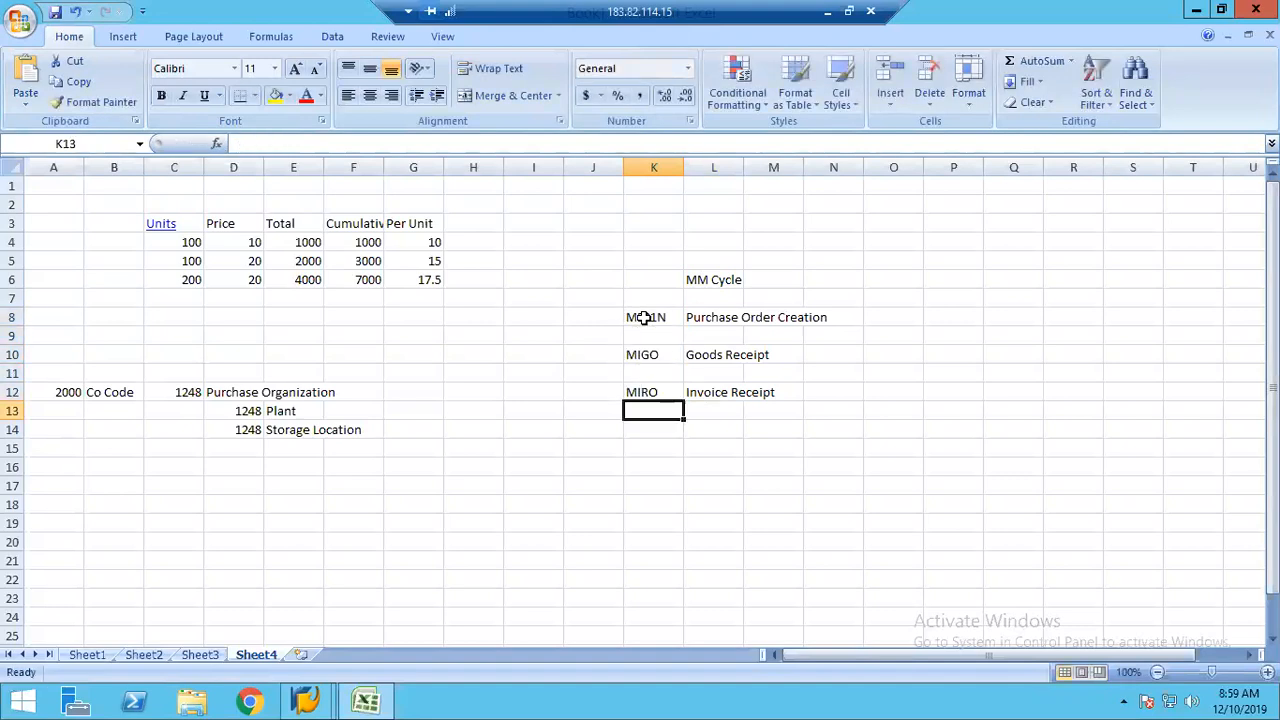
left_click(709, 354)
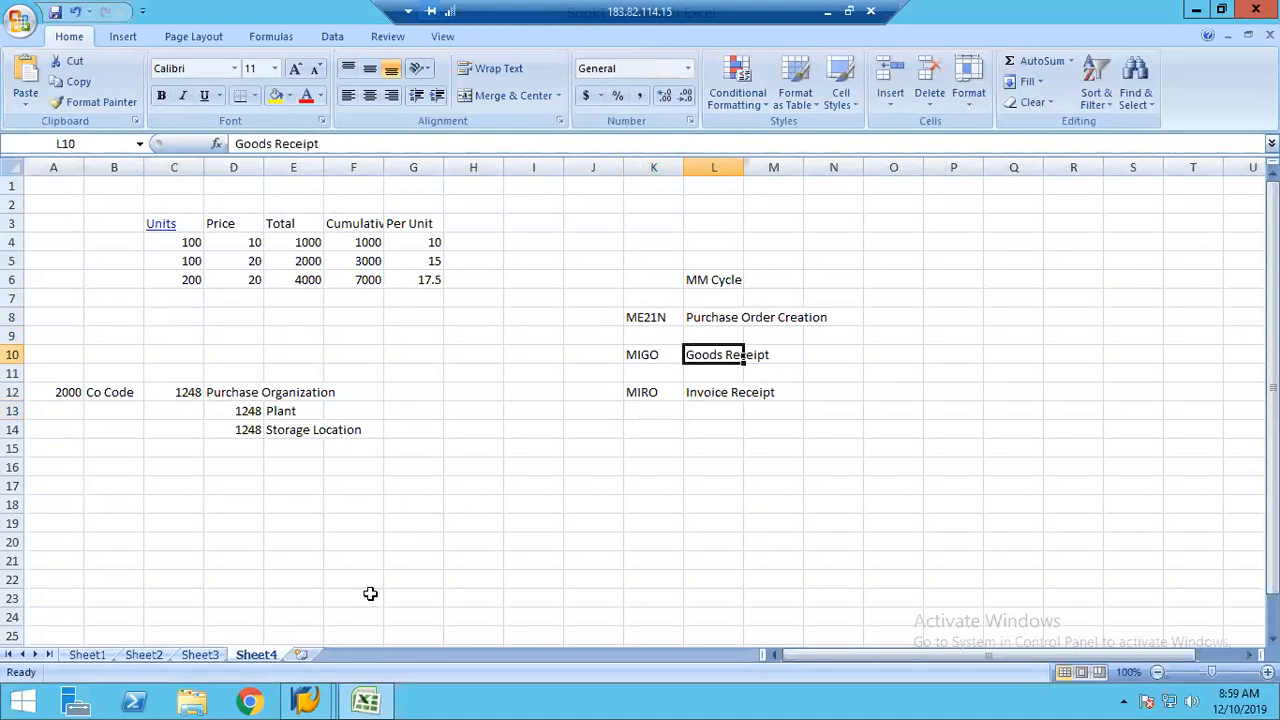
Switch back to SAP Easy Access, collapse the Purchasing folder and select MIGO - Goods Movement under Inventory Management, Goods Movement.
left_click(310, 703)
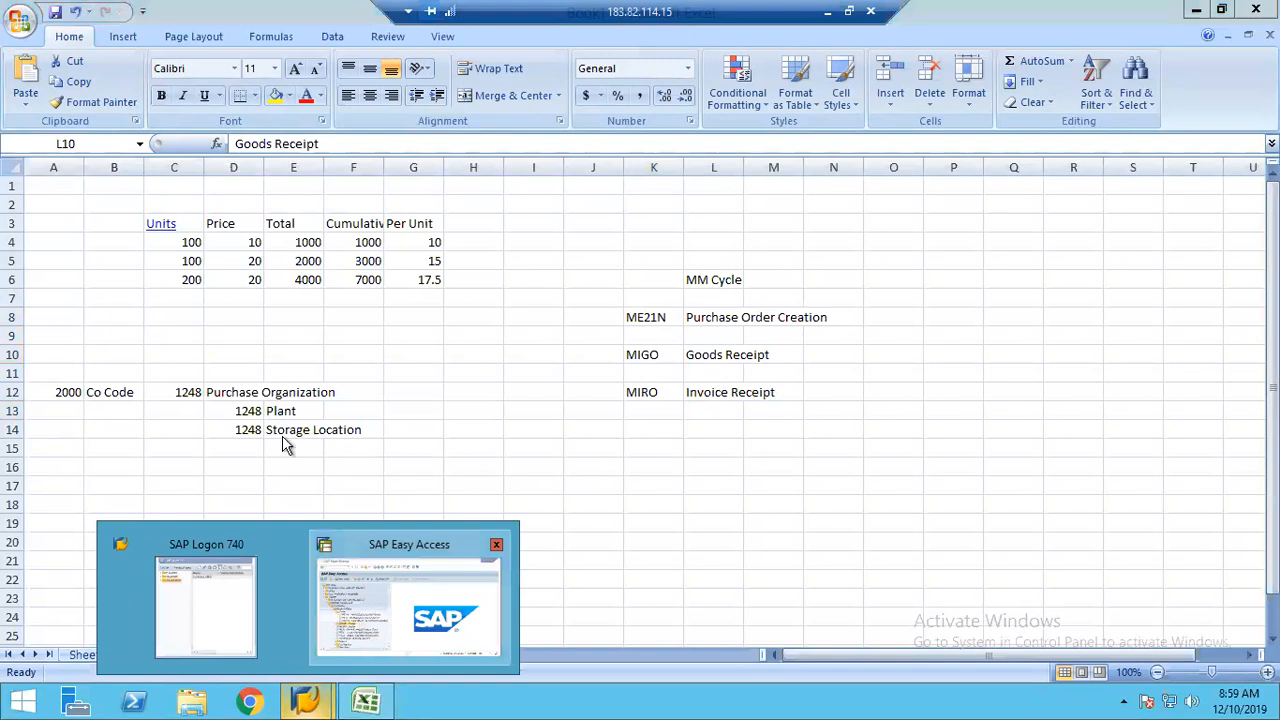
left_click(409, 600)
left_click(105, 354)
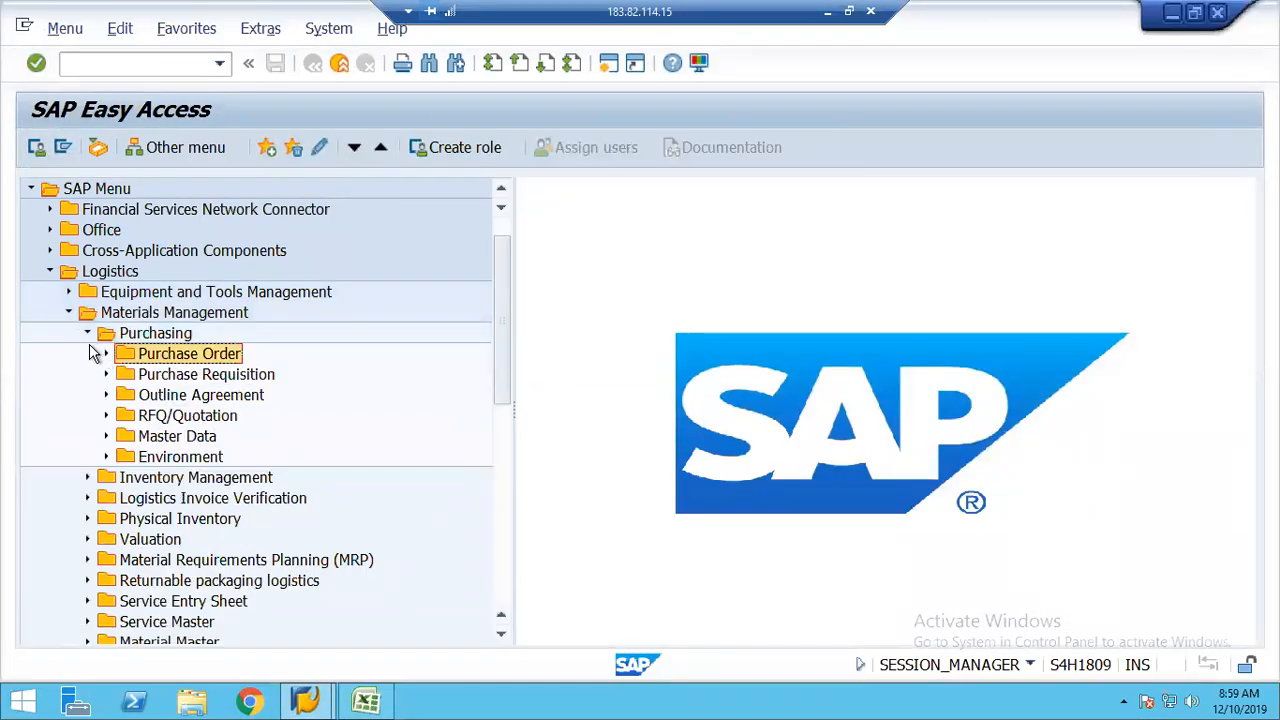
left_click(87, 334)
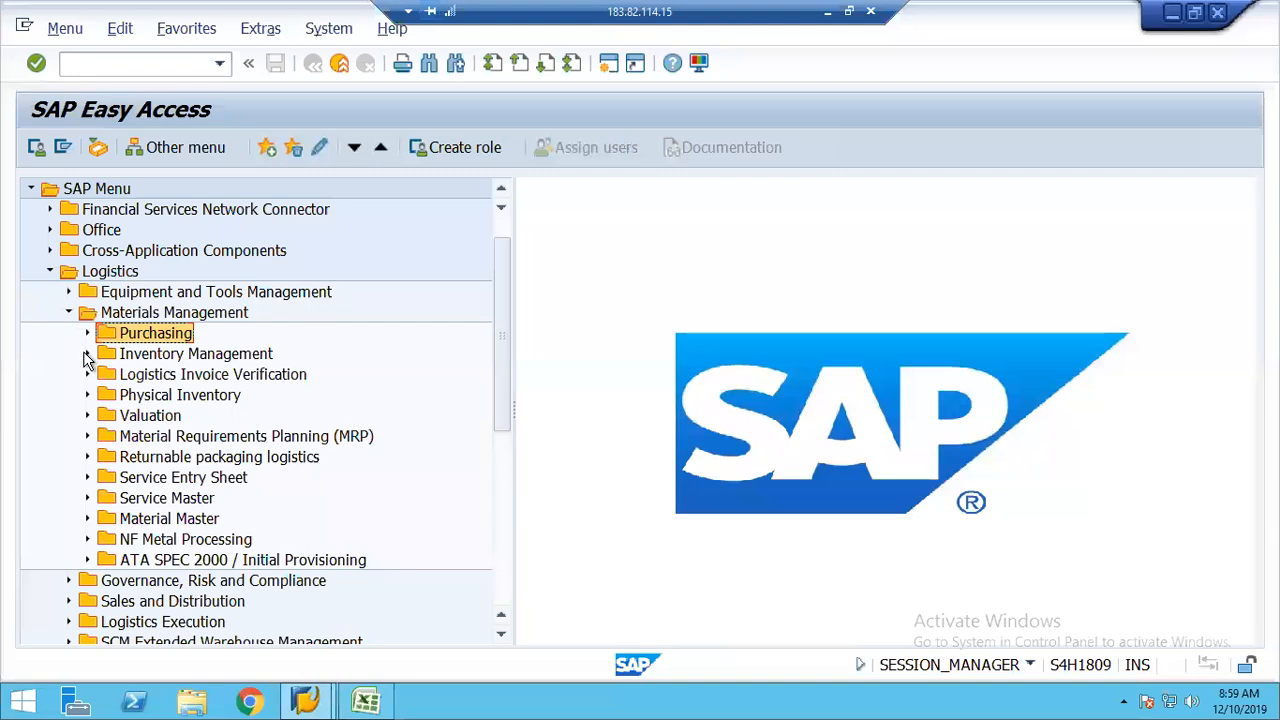
left_click(87, 355)
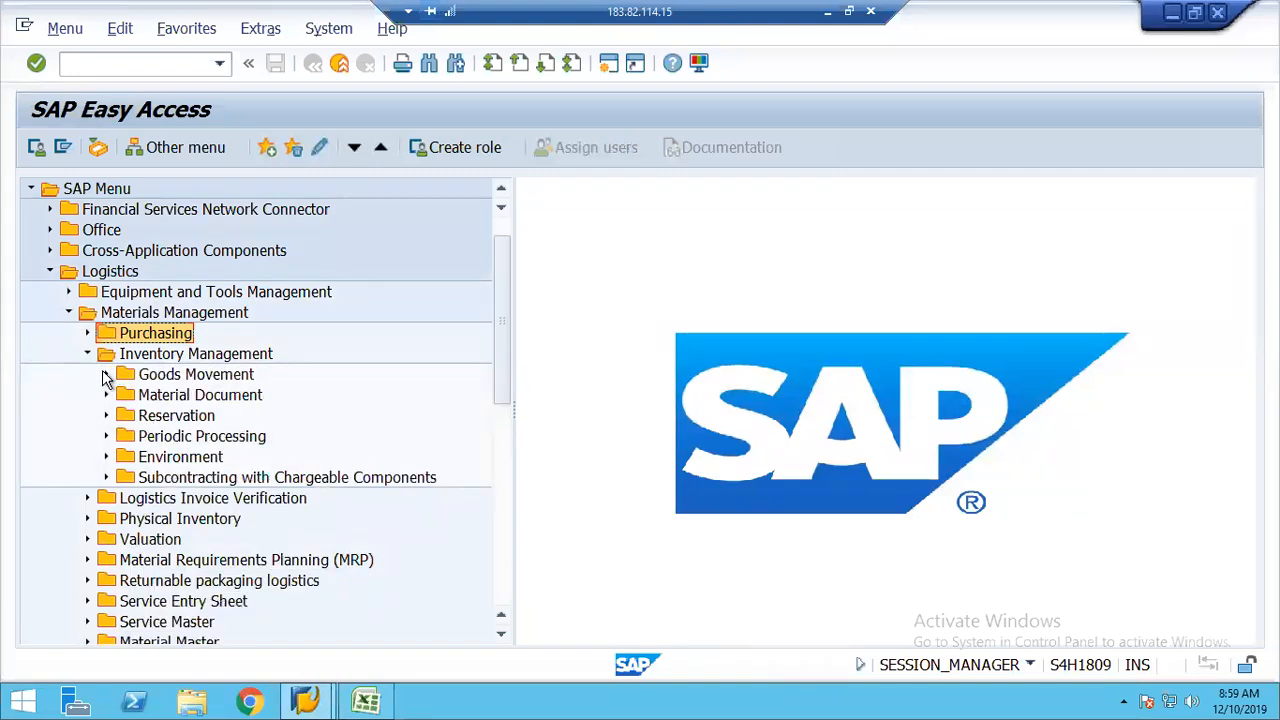
left_click(106, 374)
left_click(187, 398)
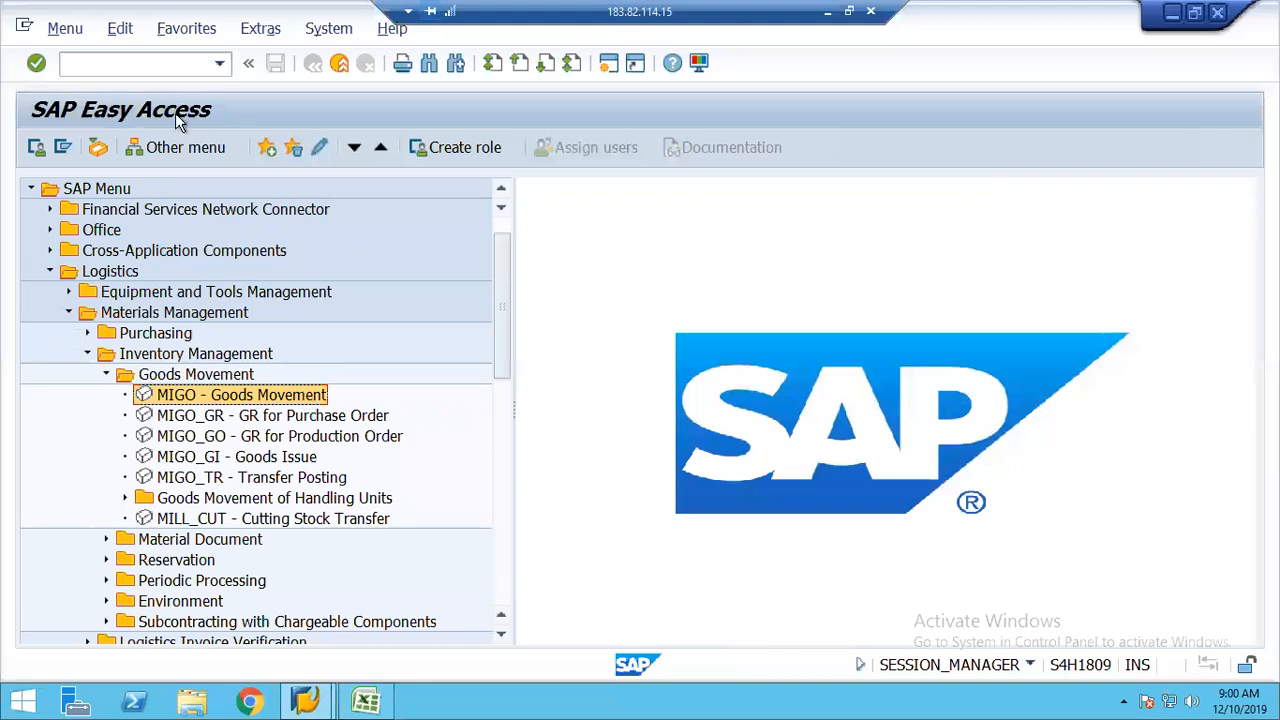
Trace the menu path to MIGO through Logistics, Materials Management, Inventory Management and Goods Movement.
left_click(115, 277)
left_click(148, 316)
left_click(155, 358)
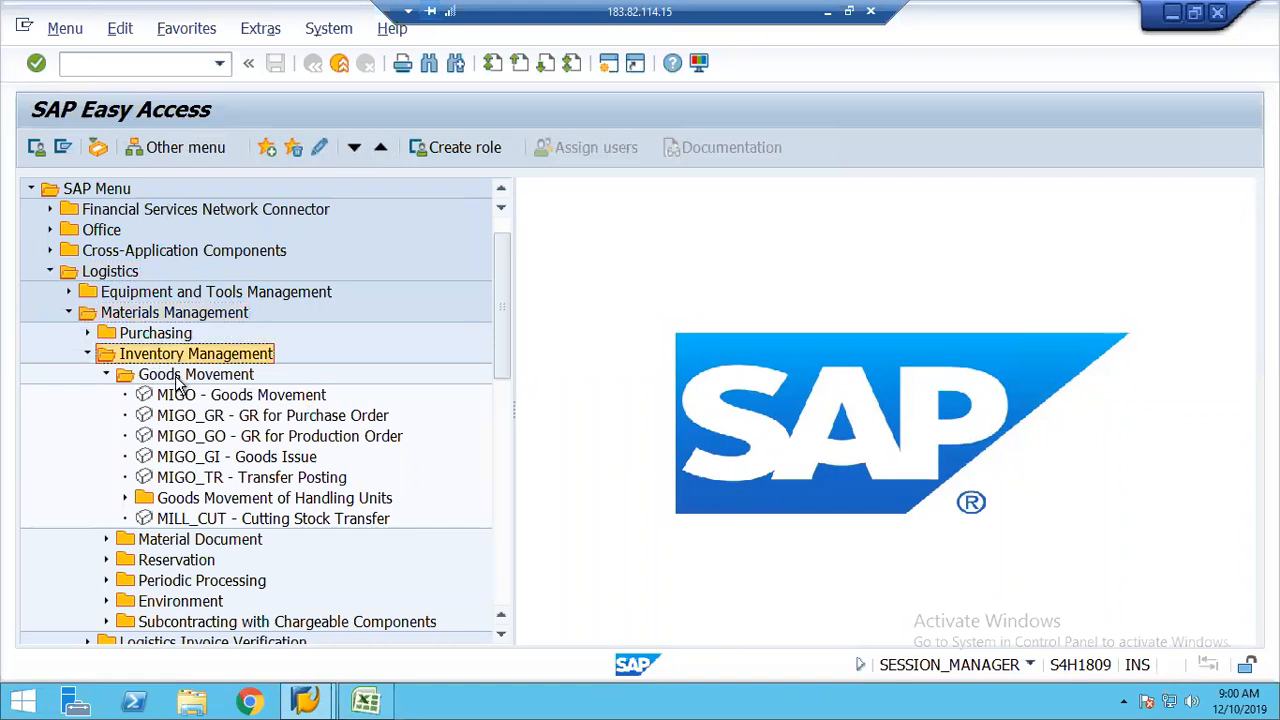
left_click(180, 378)
left_click(224, 396)
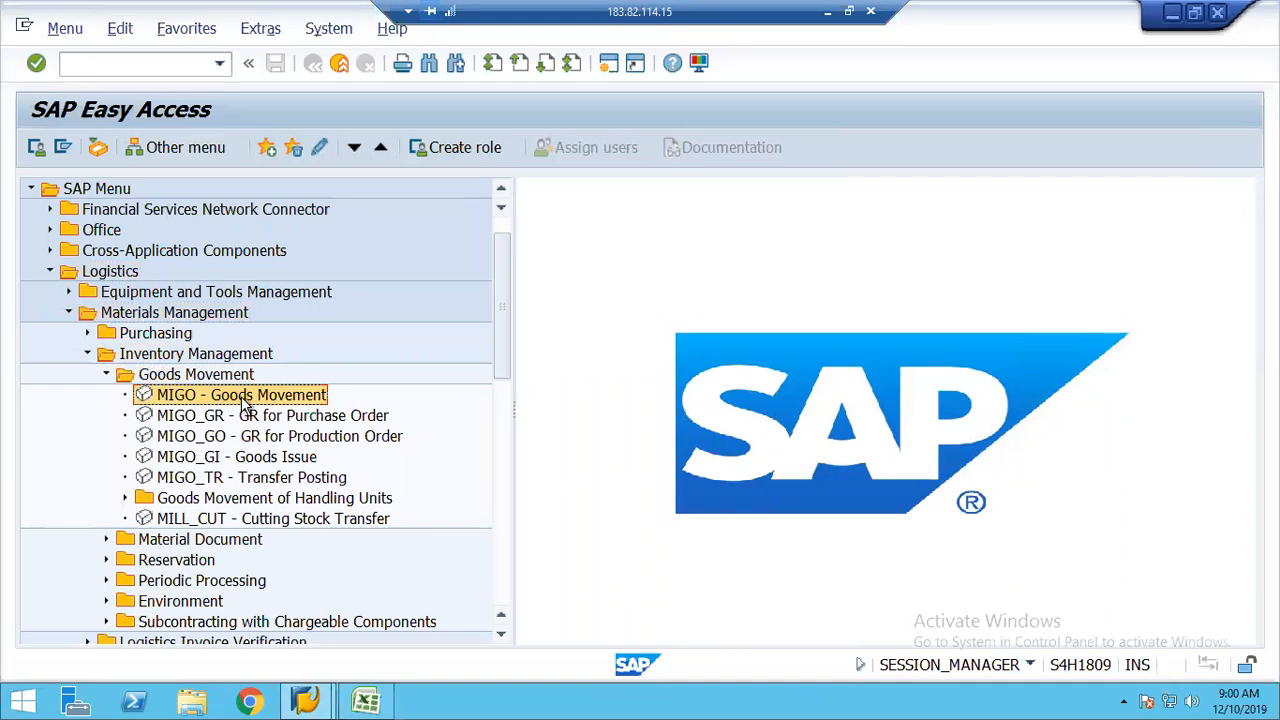
Start MIGO, choose Goods Receipt for Purchase Order, and load the items of the new purchase order by its number.
double_click(241, 396)
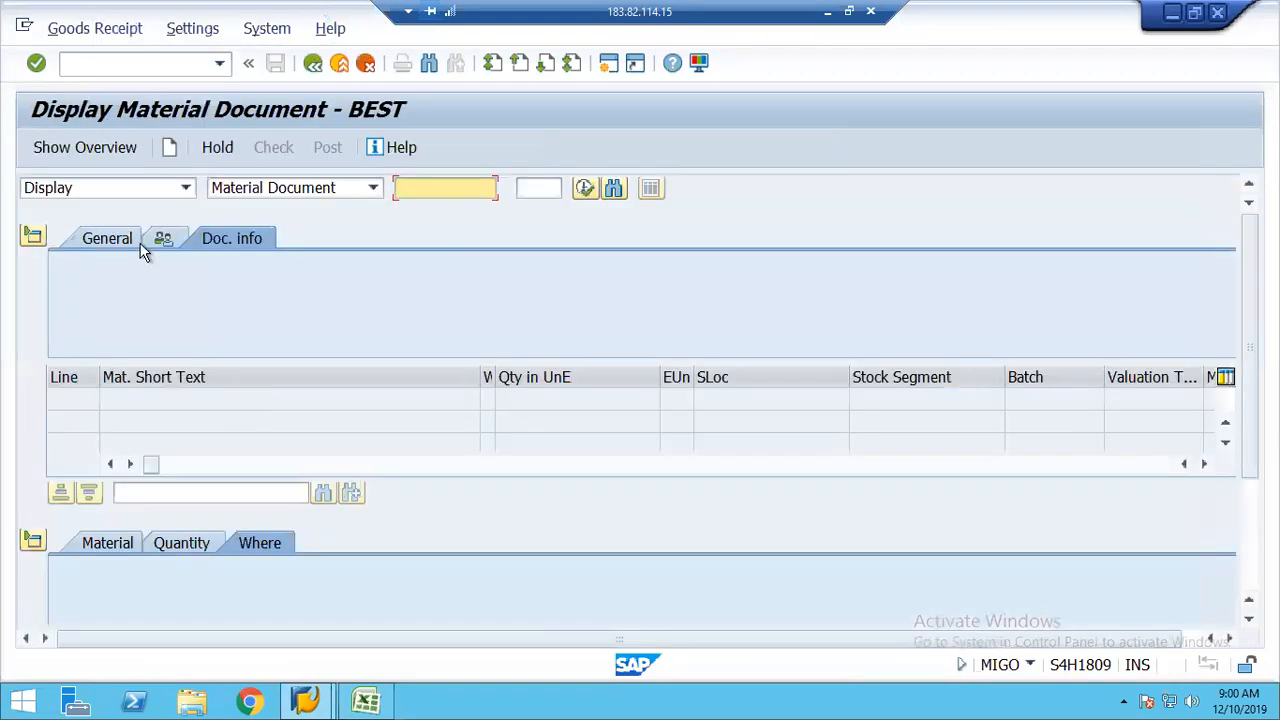
left_click(184, 192)
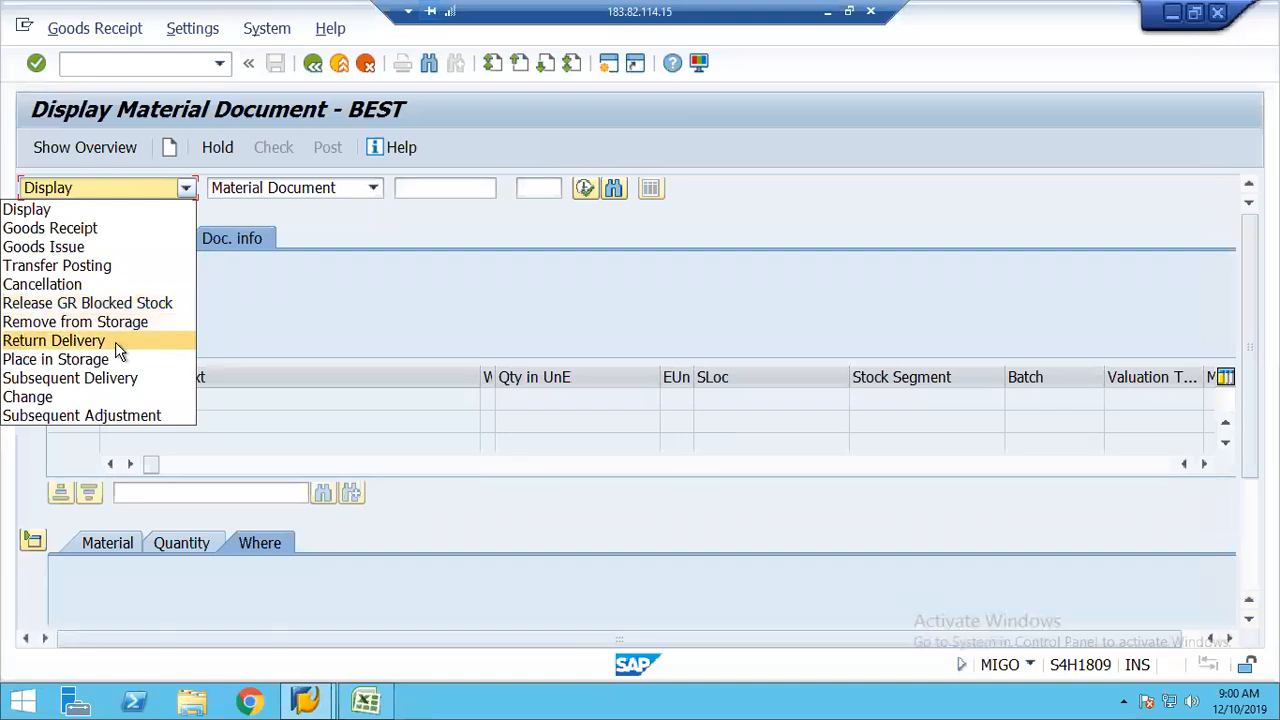
left_click(72, 229)
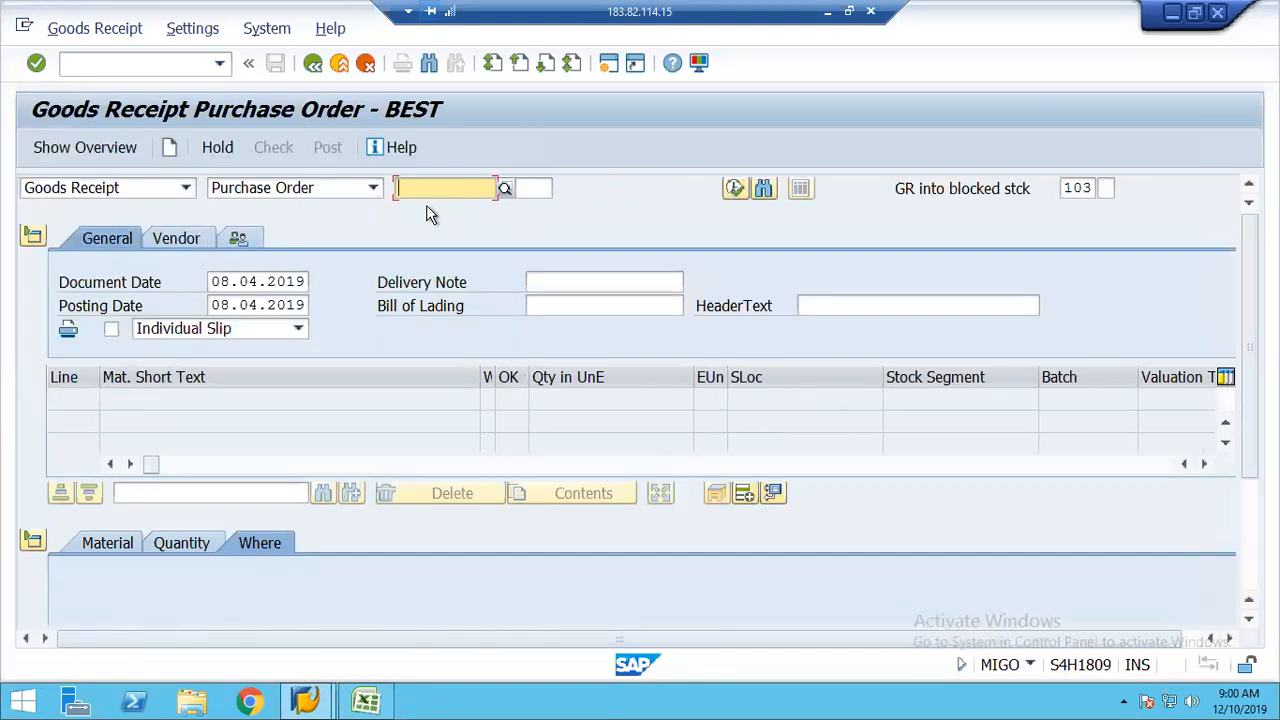
key("ctrl+v")
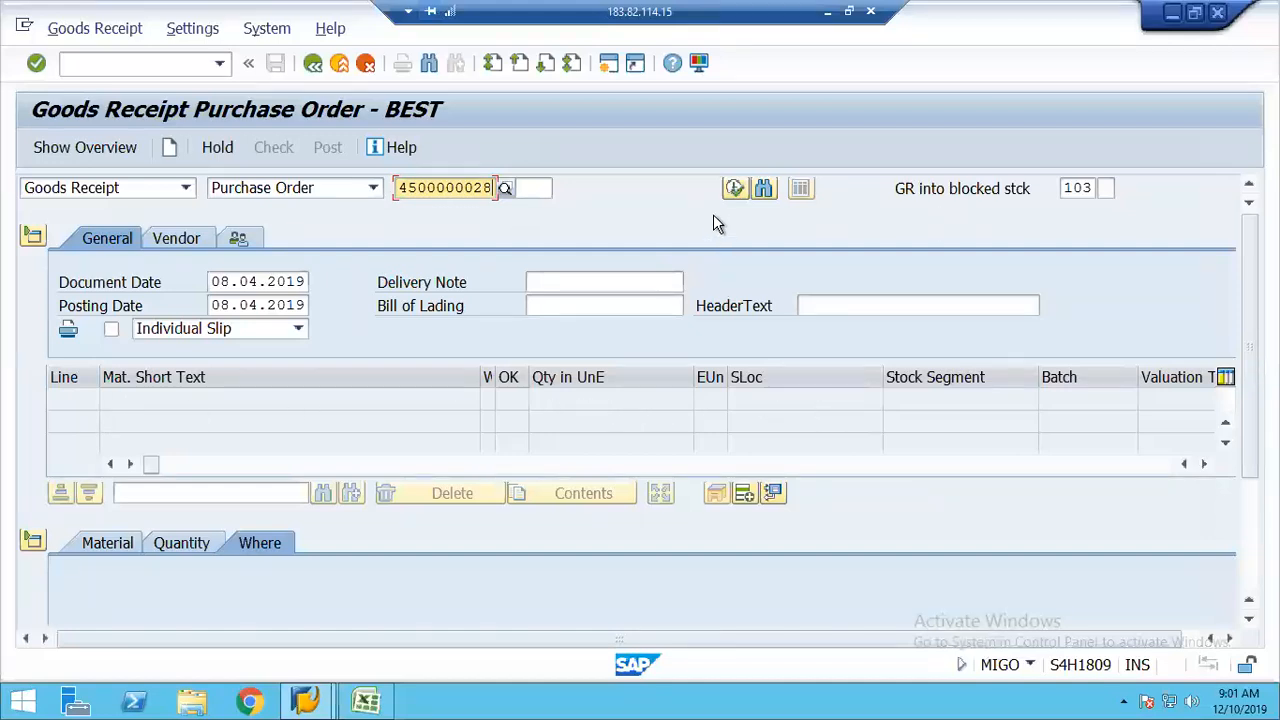
left_click(733, 191)
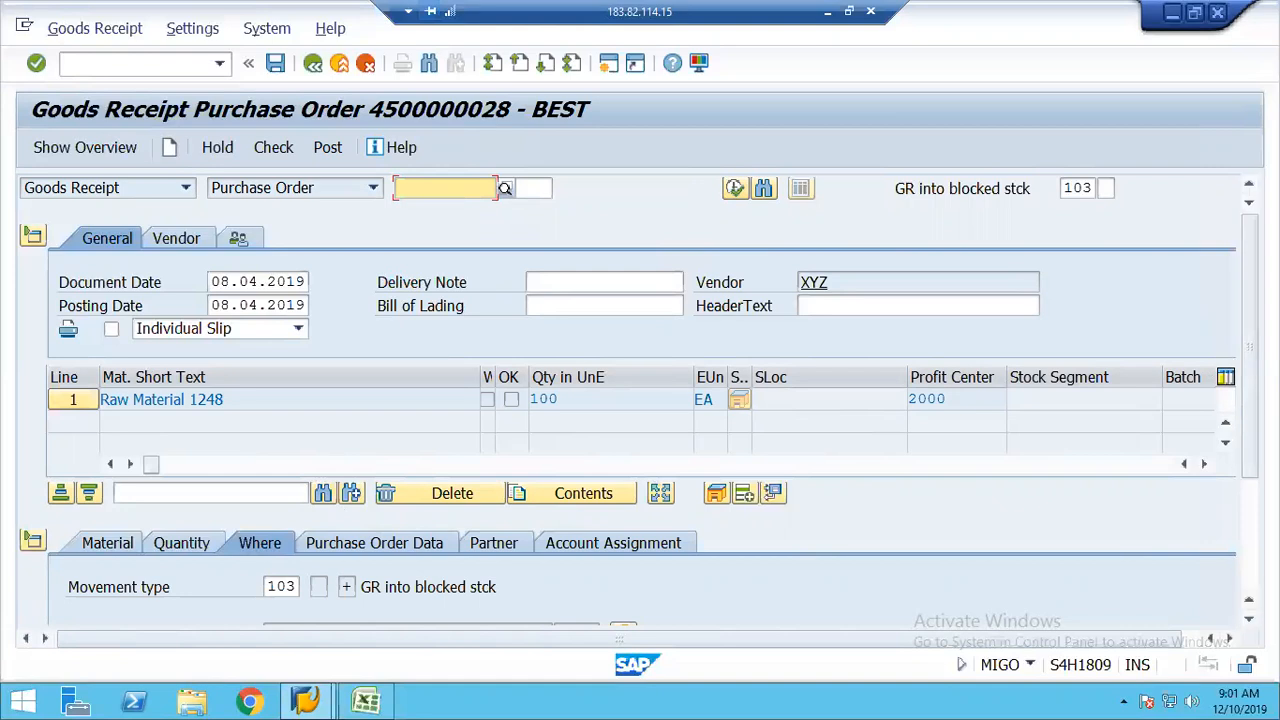
Mark the purchase order item as OK and try to change its movement type to 101.
scroll(640, 400, "down", 3)
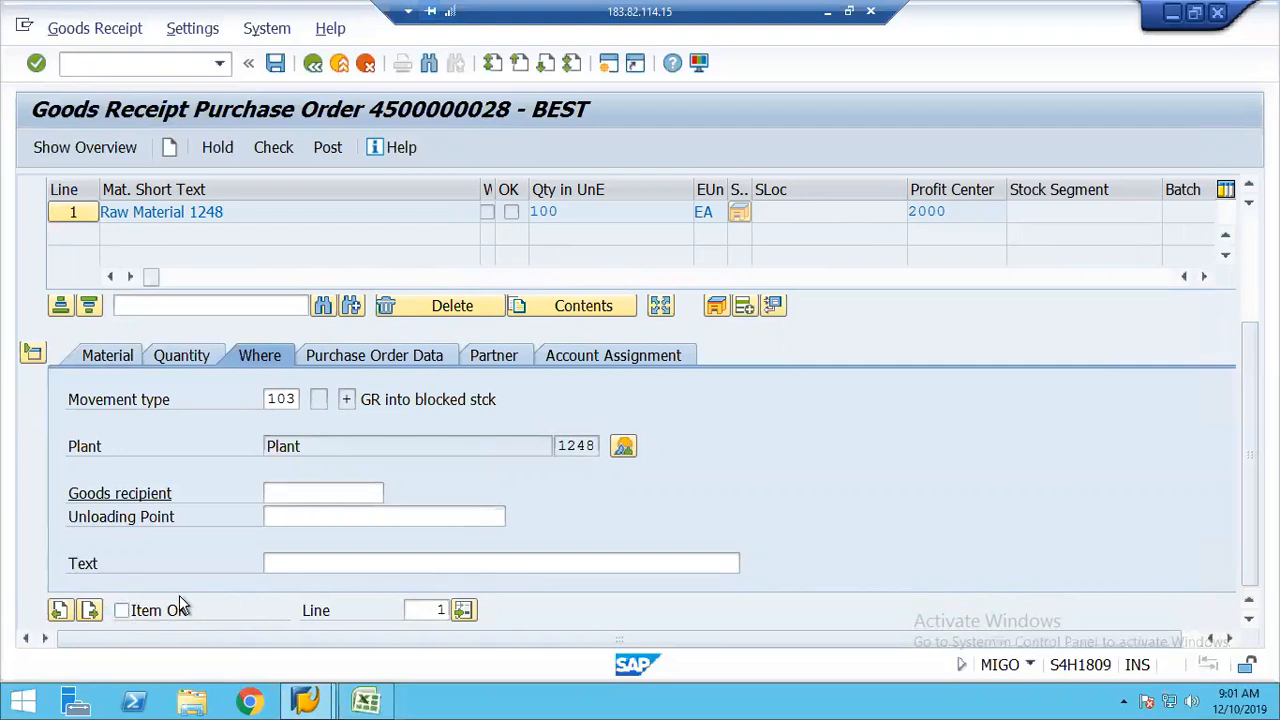
left_click(121, 611)
left_click(293, 399)
left_click(309, 400)
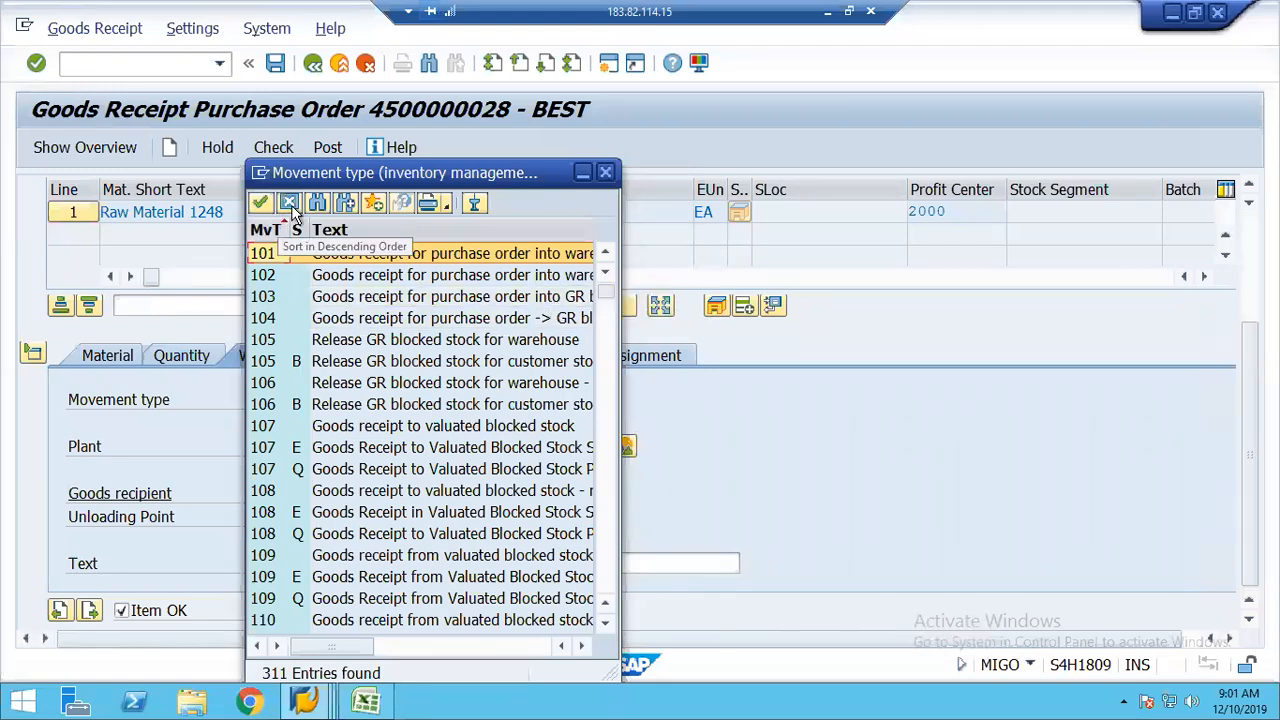
double_click(268, 257)
key("Return")
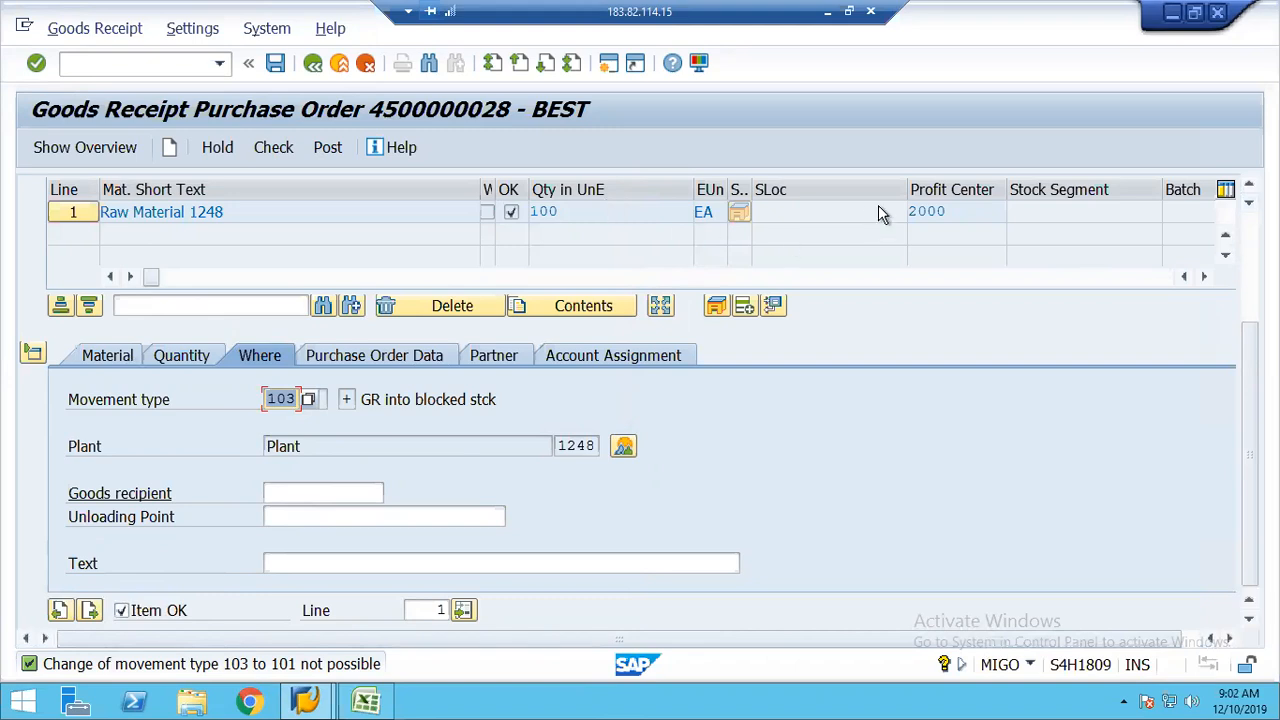
Review the item's material, quantity, purchase order, partner and account assignment data, and check and post the goods receipt.
left_click(106, 357)
left_click(395, 401)
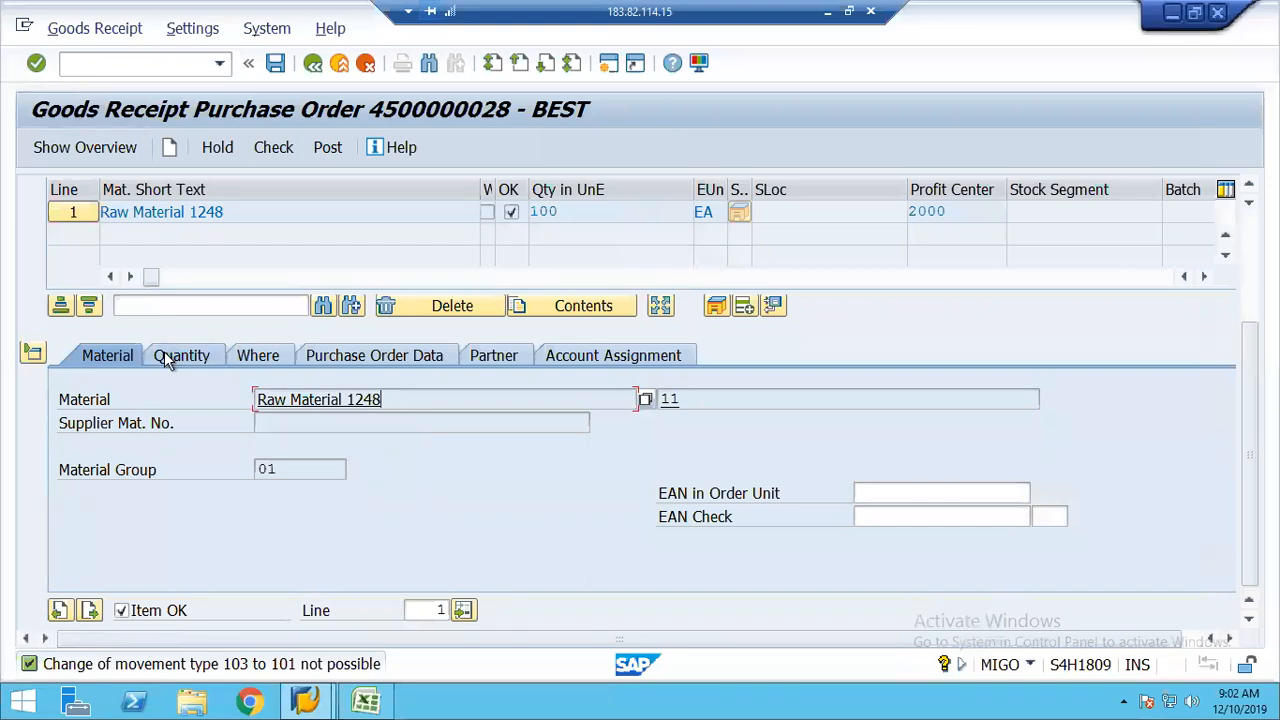
left_click(256, 358)
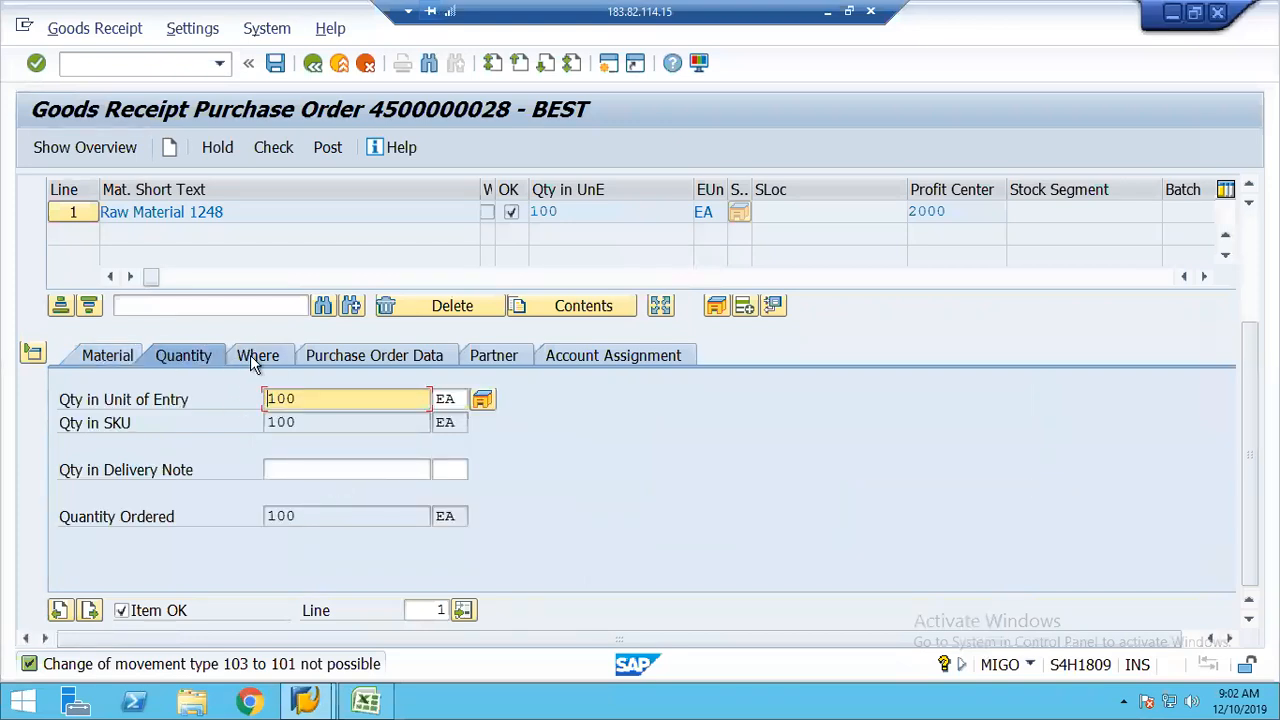
left_click(334, 358)
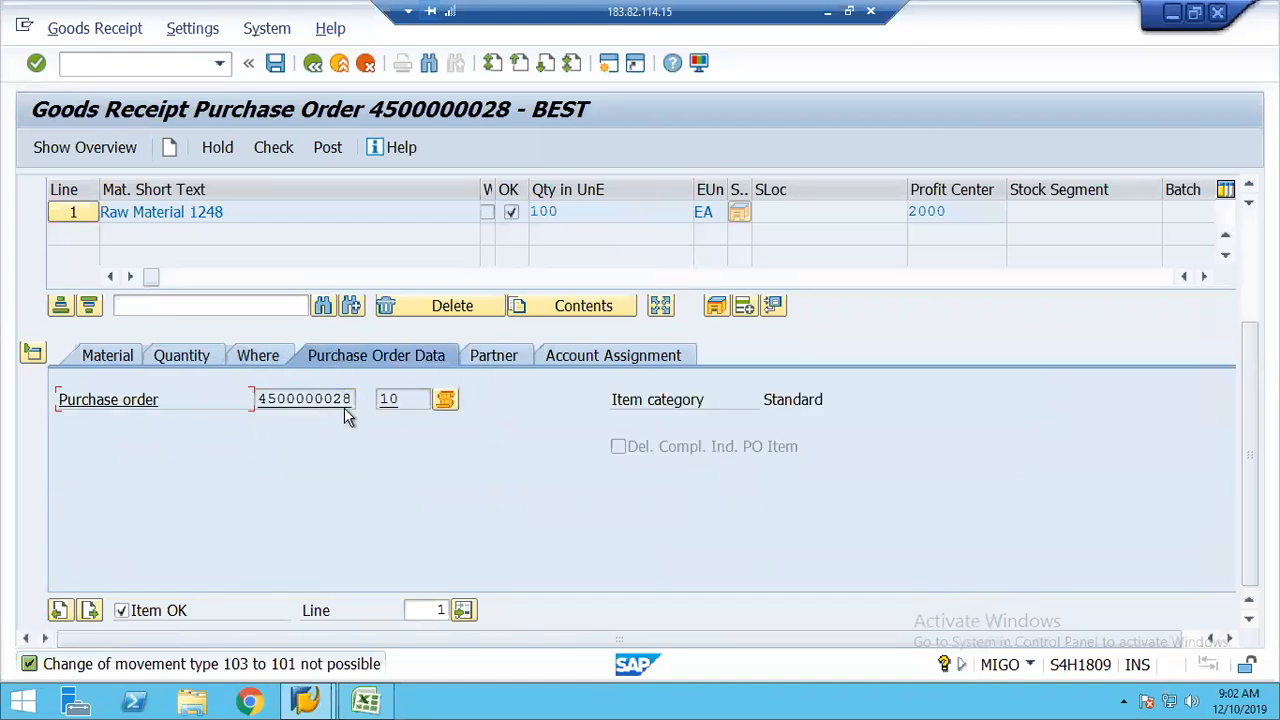
left_click(509, 368)
left_click(633, 355)
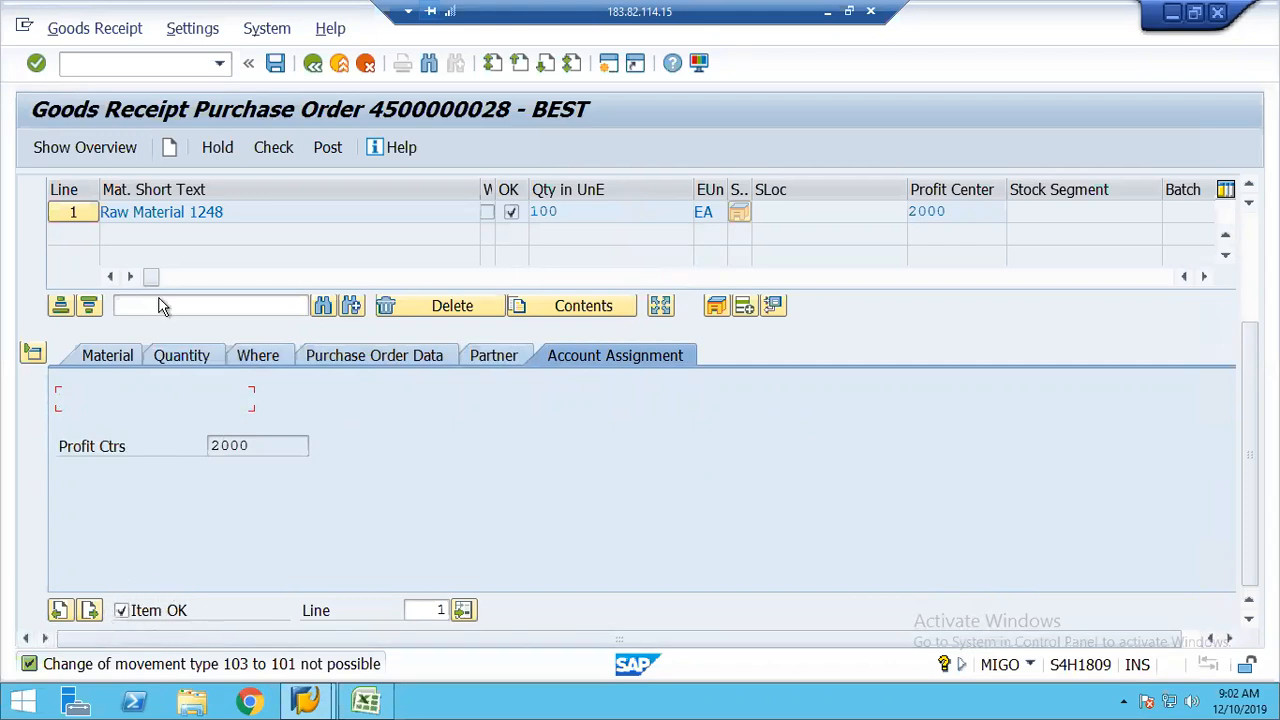
left_click(272, 149)
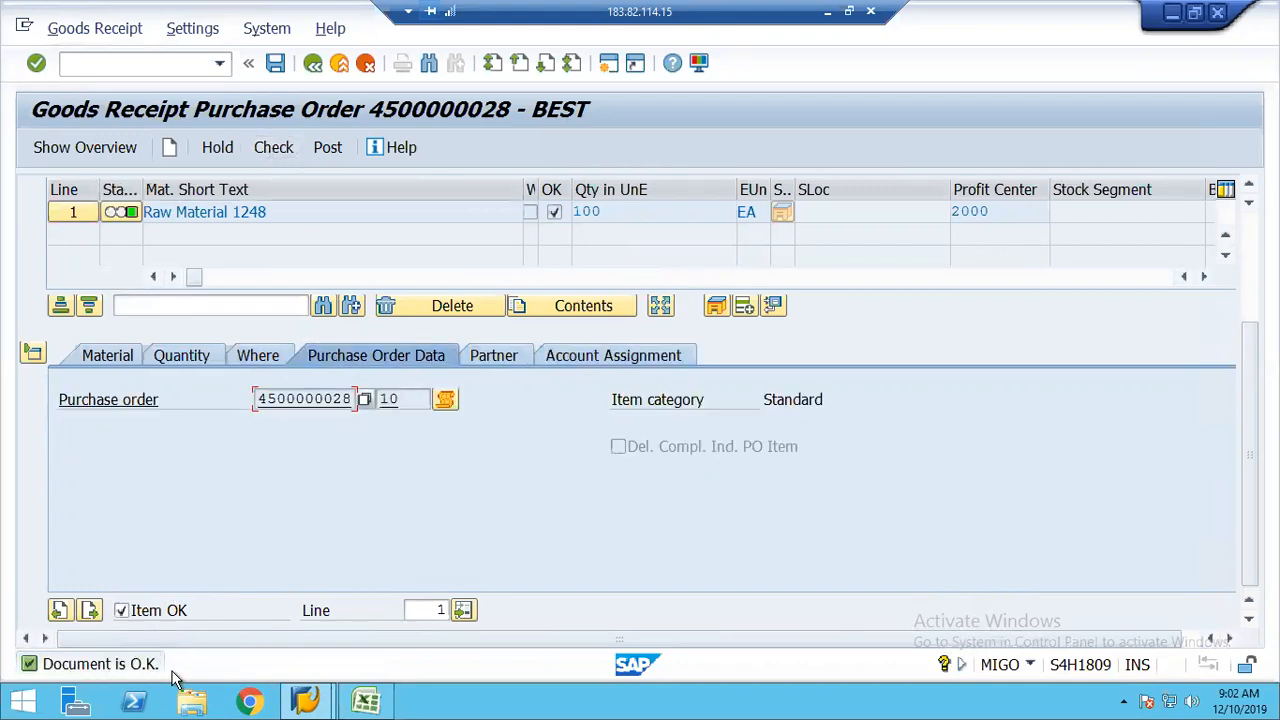
left_click(329, 148)
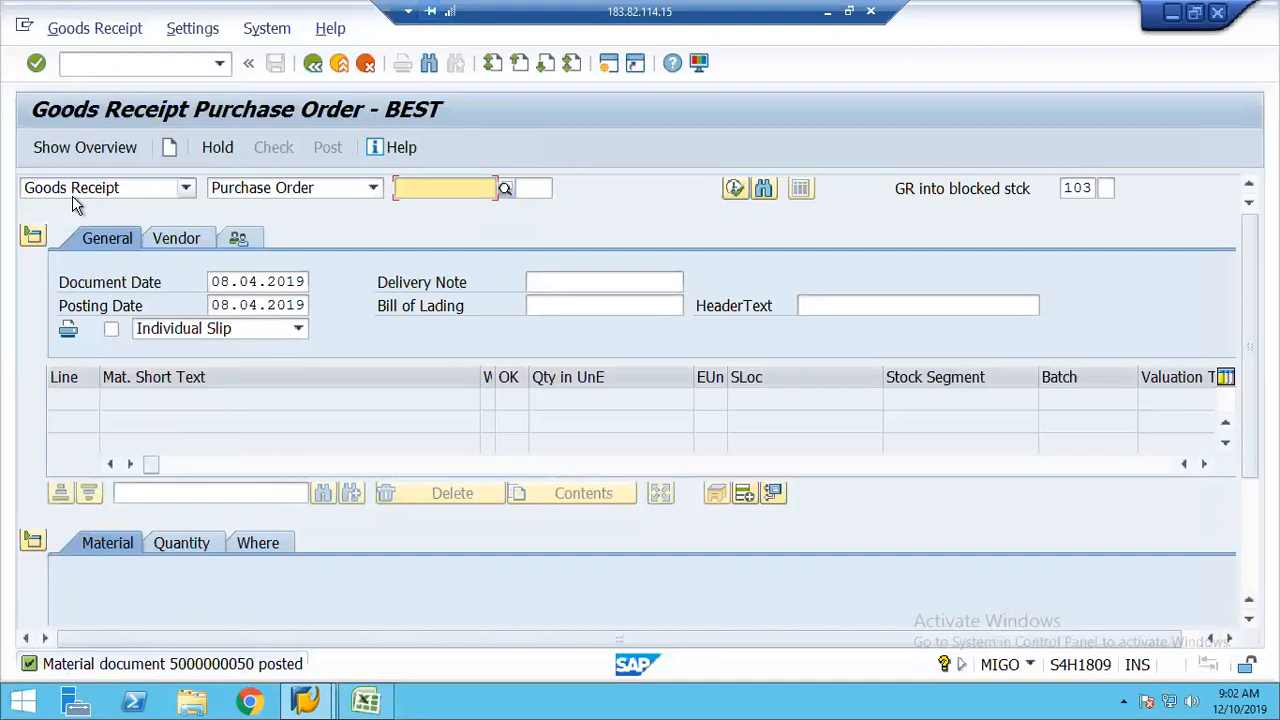
Change the MIGO action to Display for Material Document and load the document just posted.
left_click(185, 190)
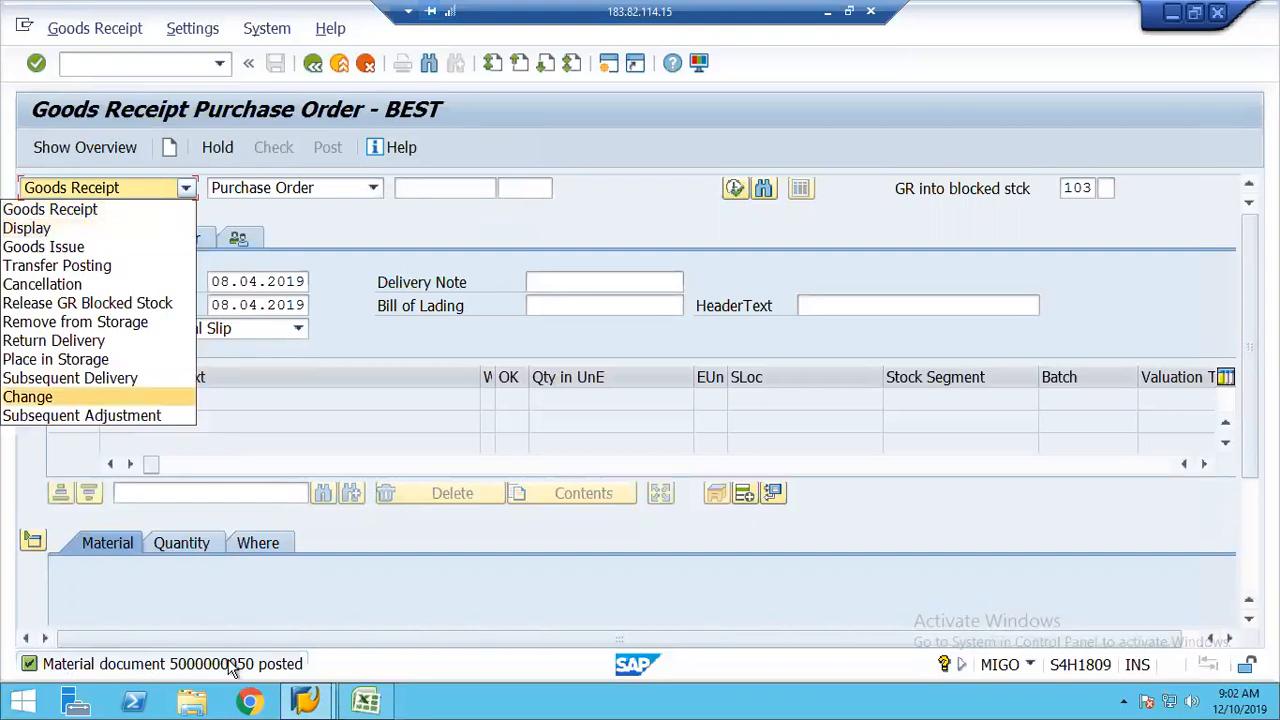
left_click(28, 229)
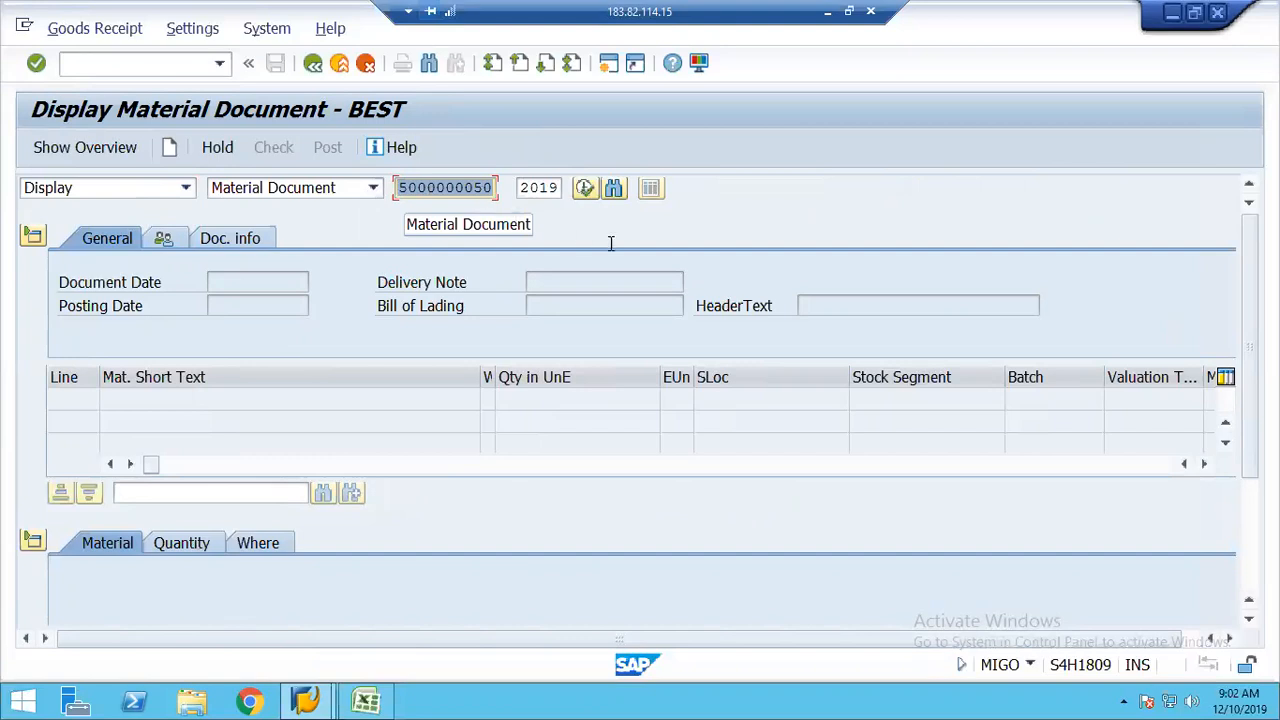
left_click(586, 190)
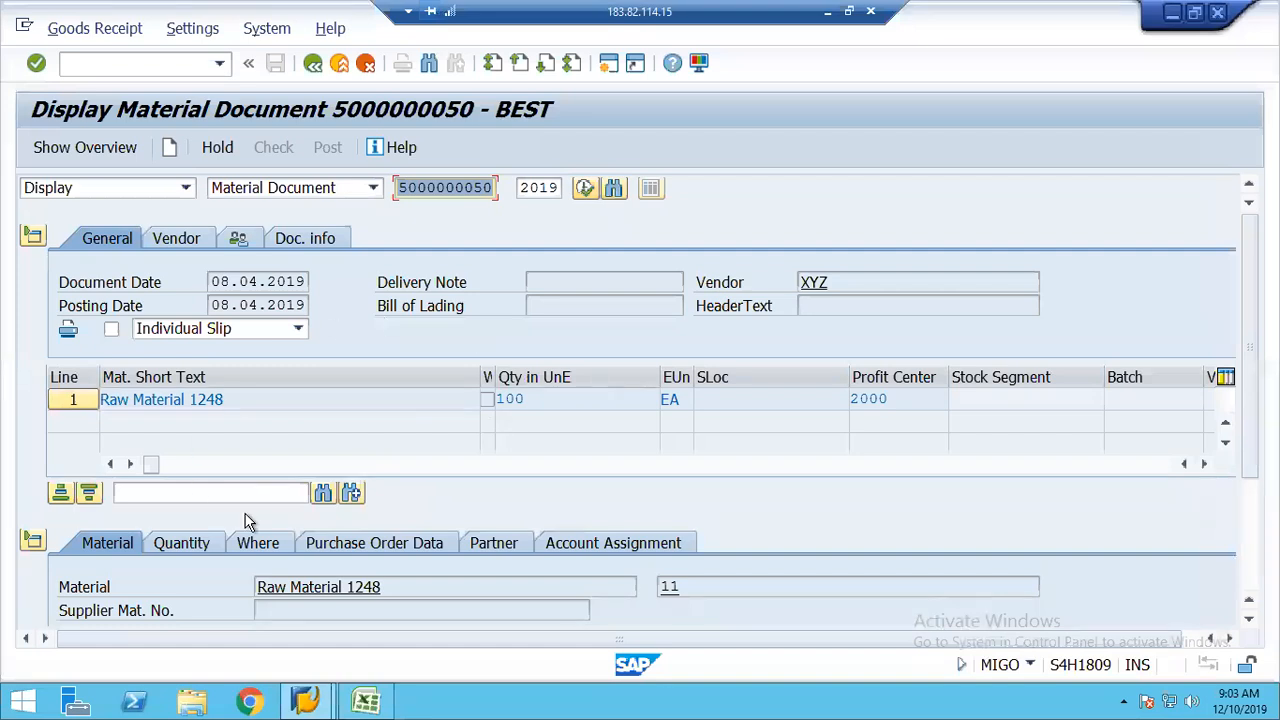
Look for the material document's follow-on FI documents and examine the item's movement type.
left_click(285, 245)
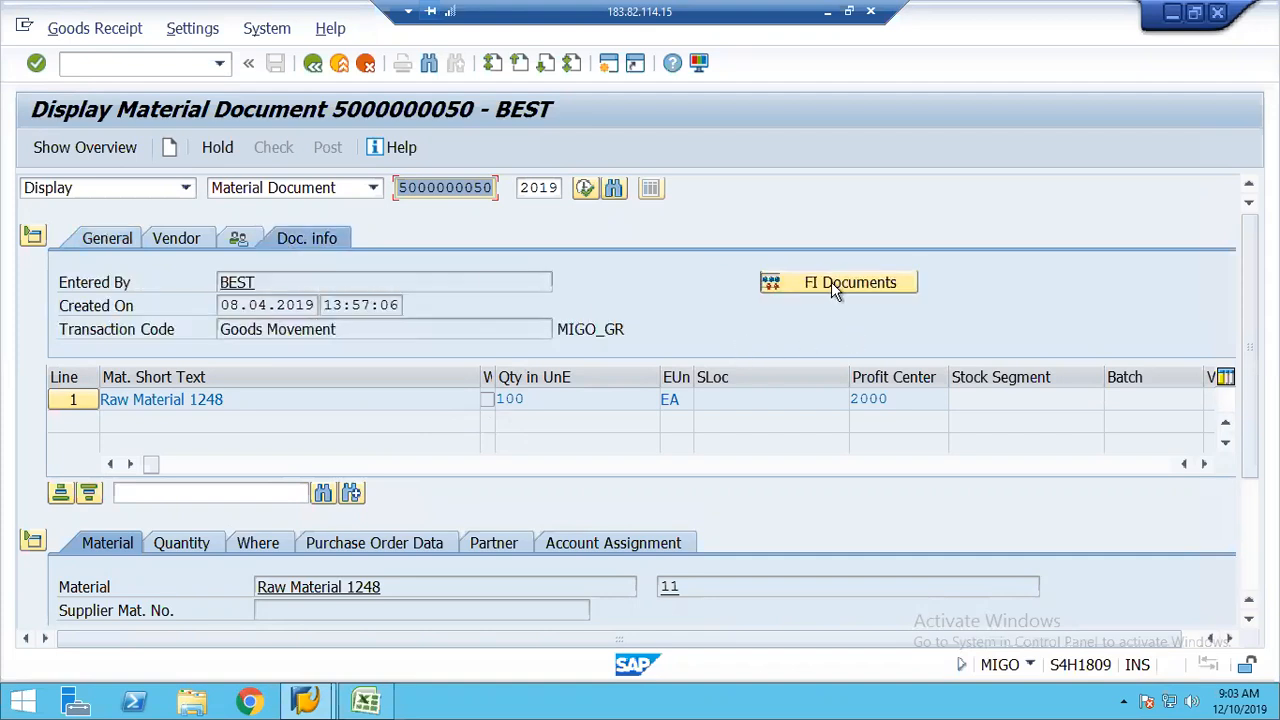
left_click(831, 282)
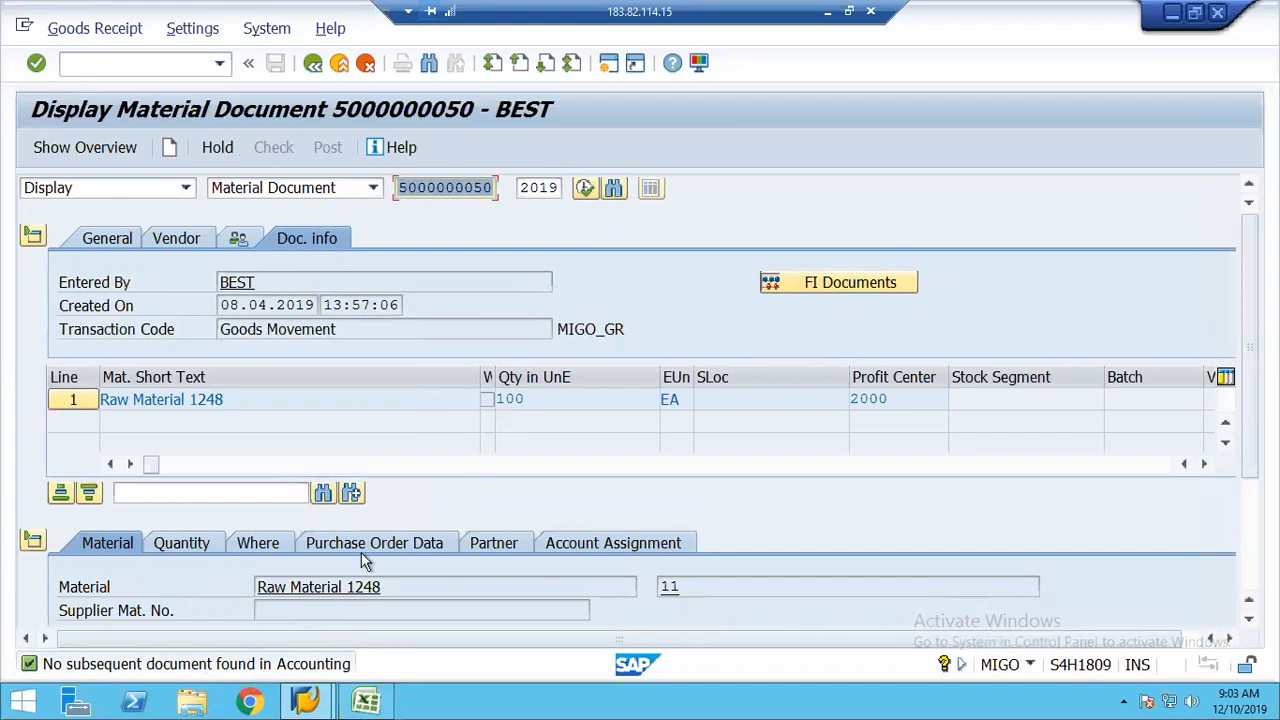
left_click(247, 553)
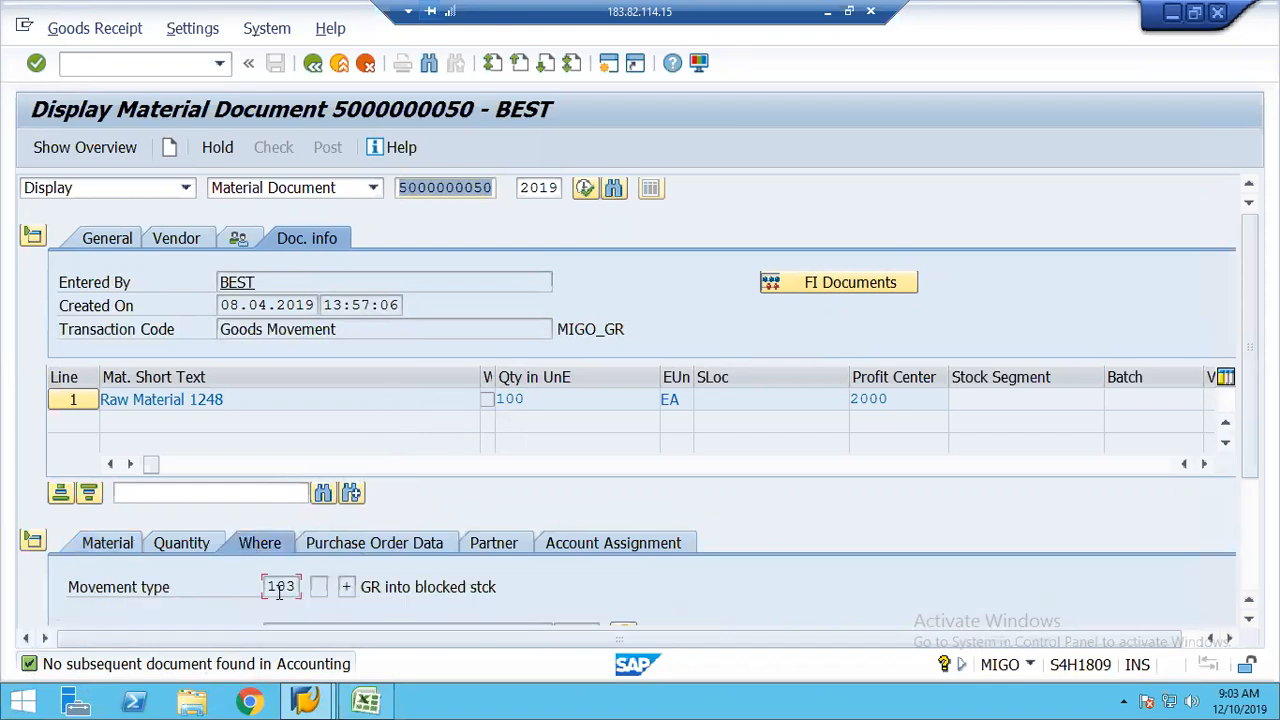
left_click(185, 188)
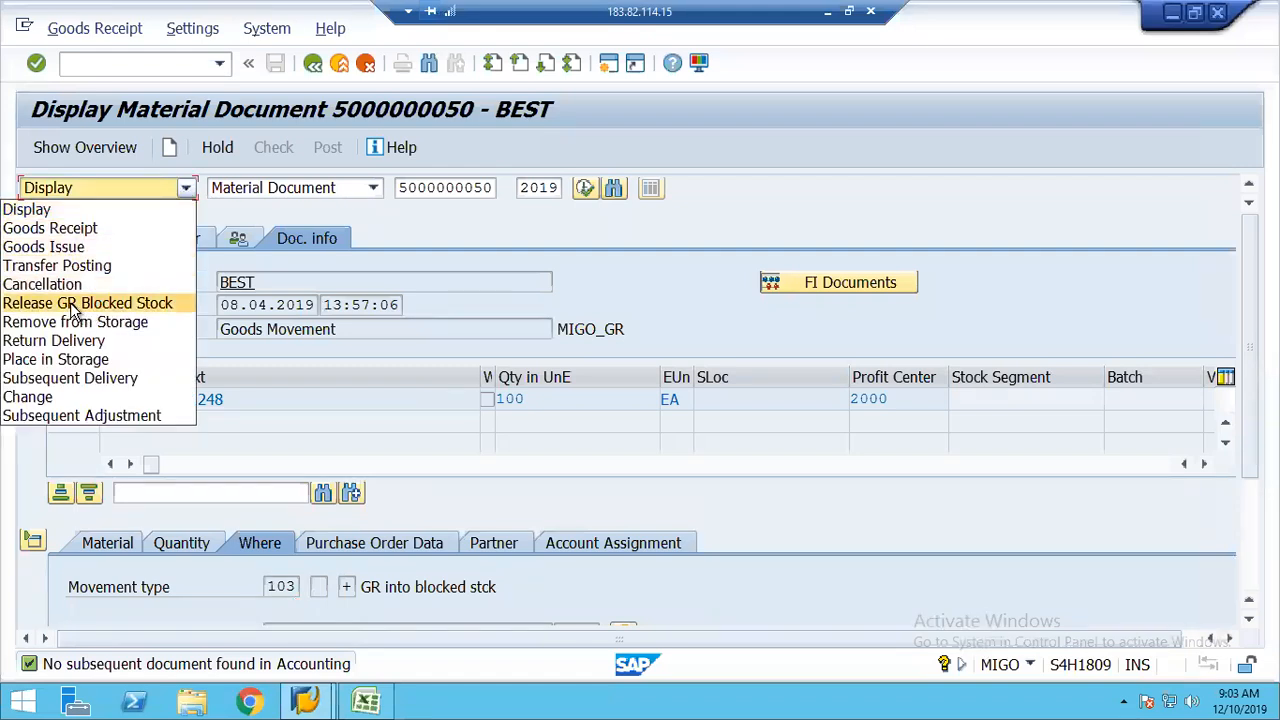
left_click(471, 252)
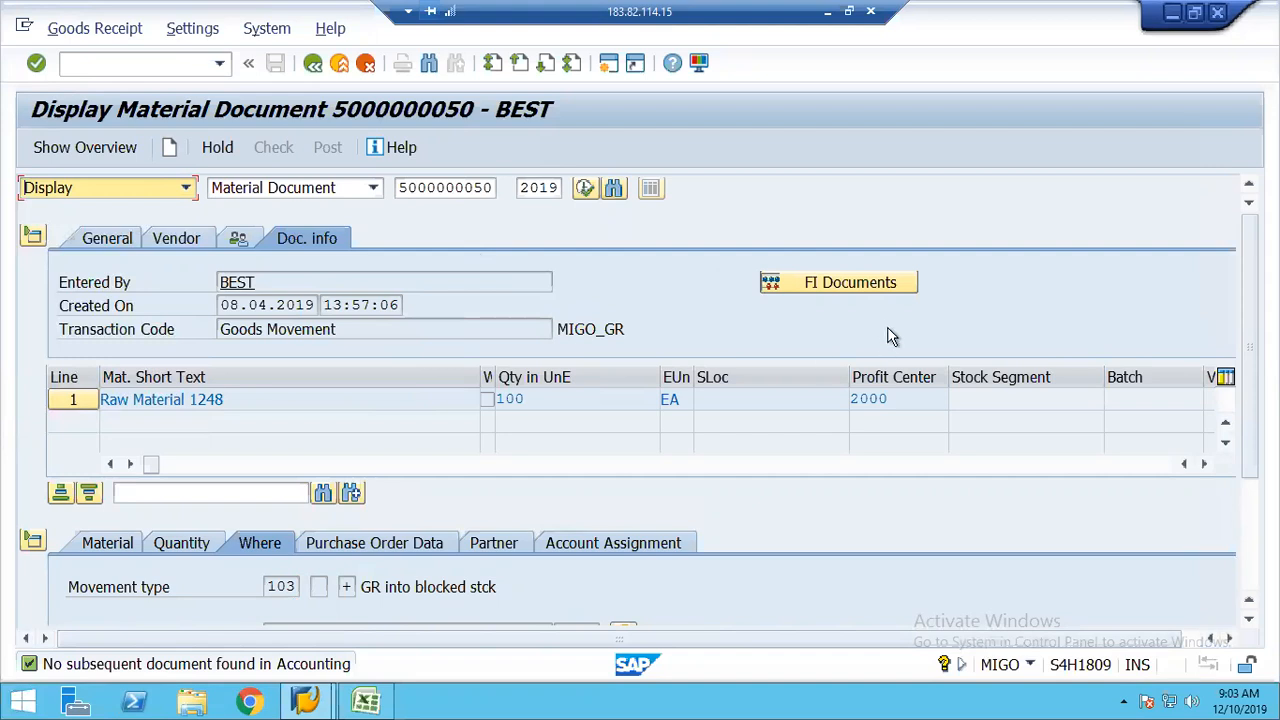
left_click(820, 285)
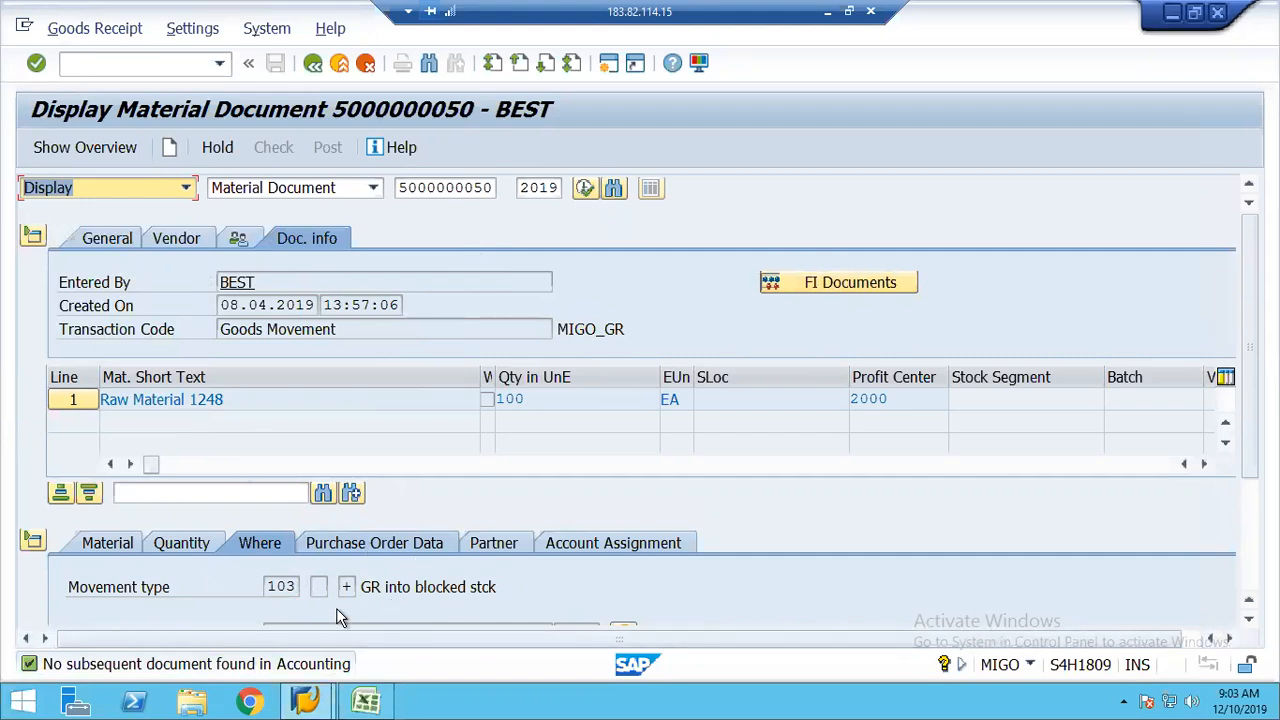
left_click(282, 586)
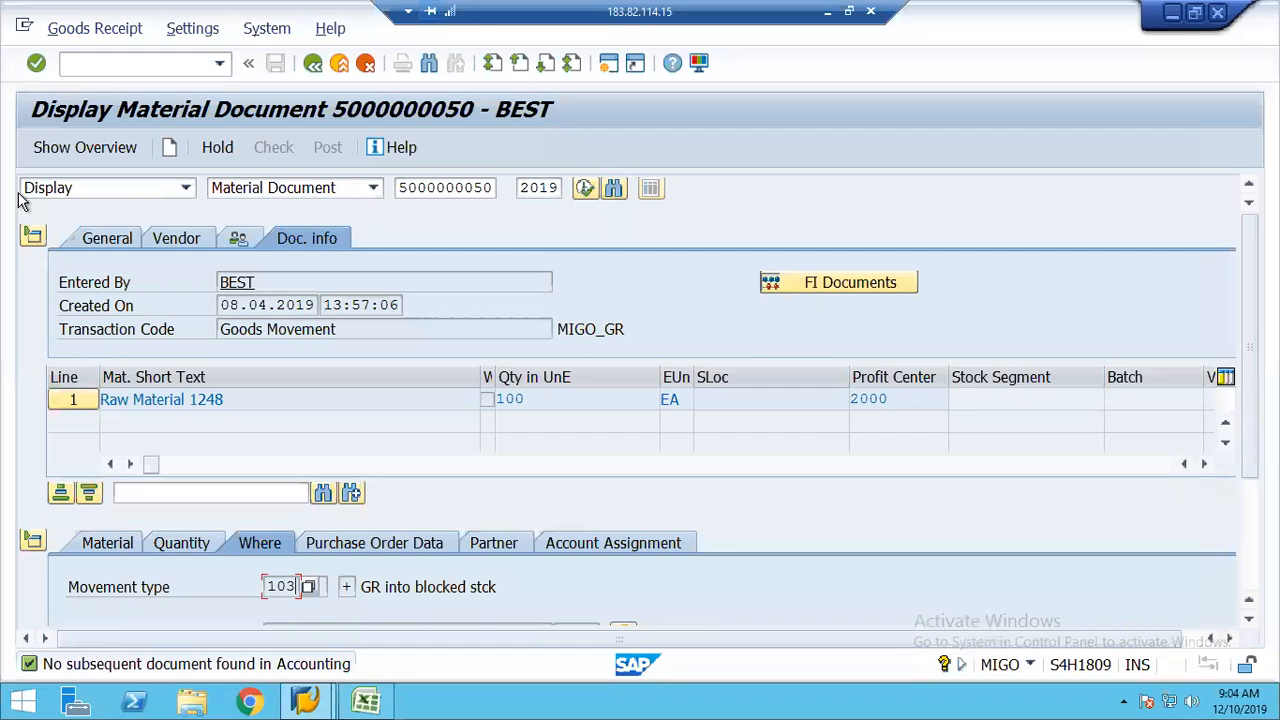
Choose Release GR Blocked Stock for the posted material document, load its item and mark it as OK.
left_click(186, 188)
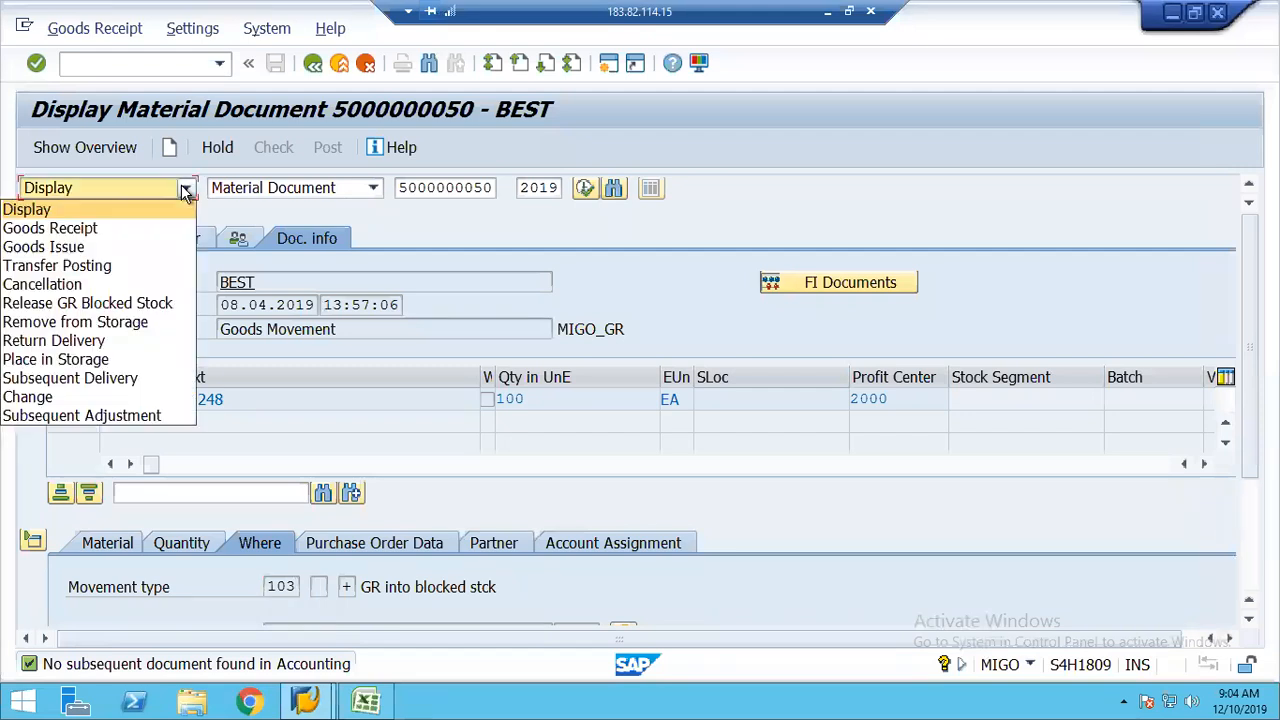
left_click(73, 304)
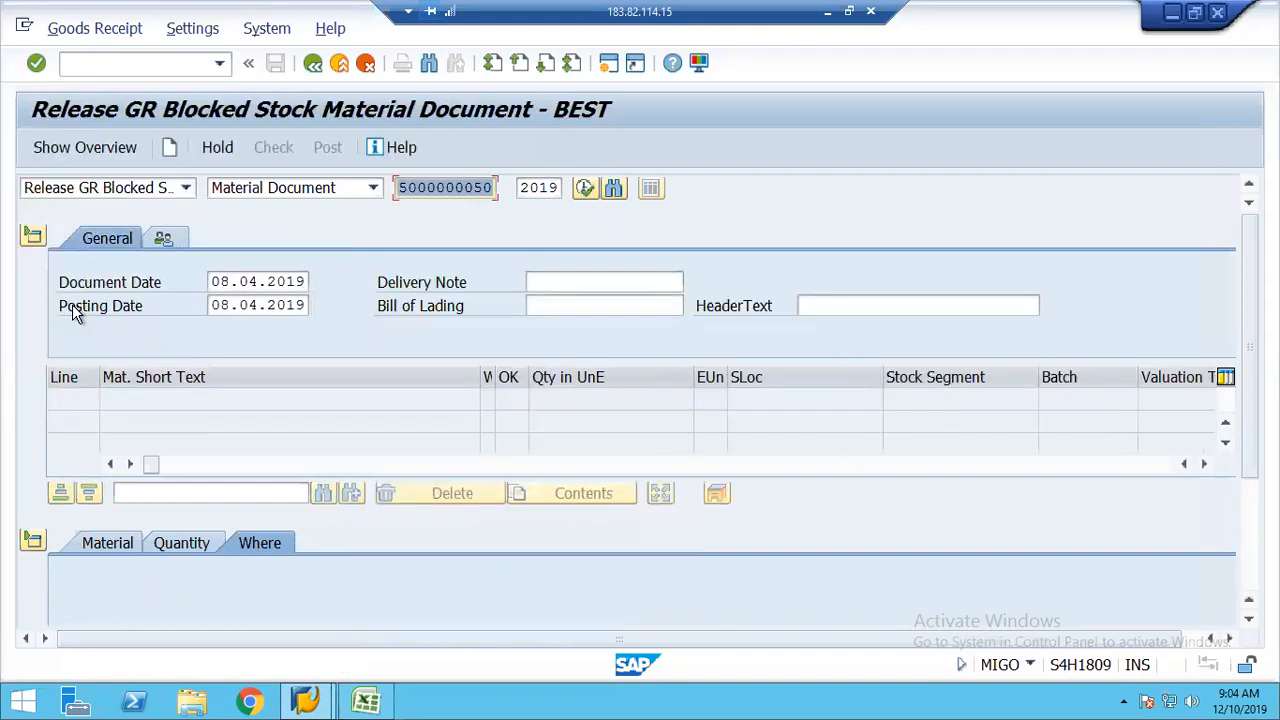
left_click(585, 190)
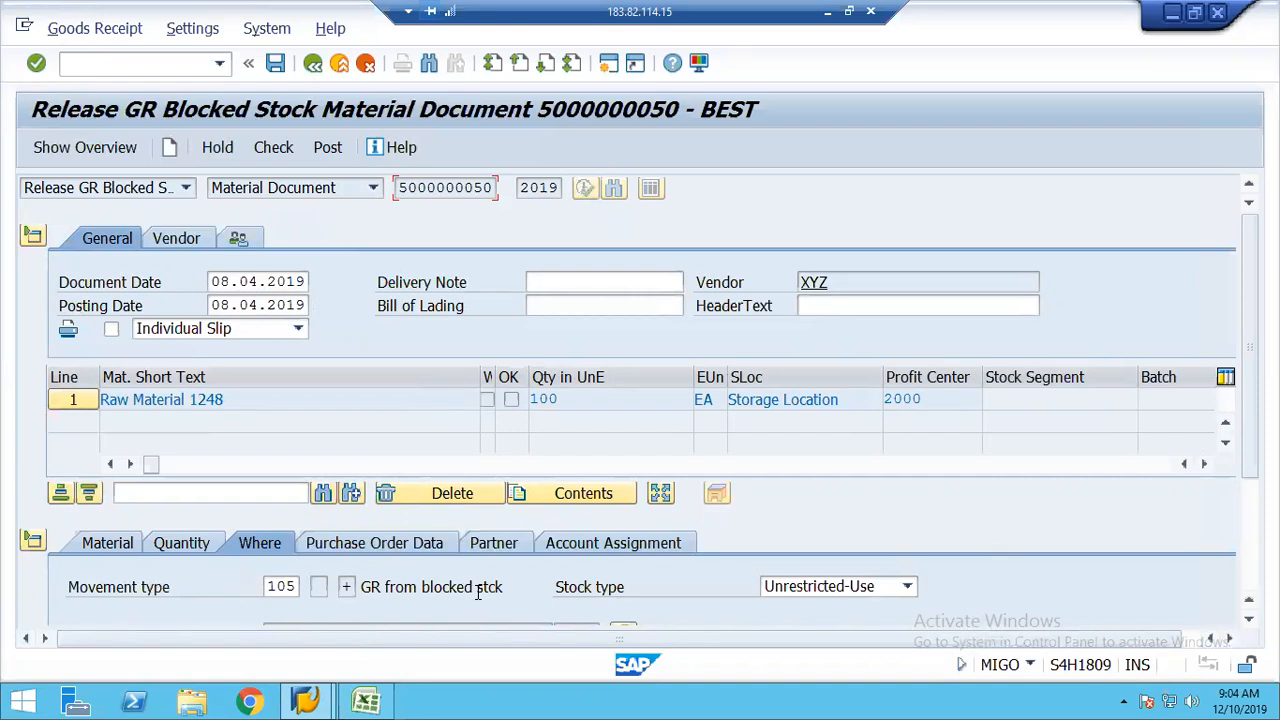
scroll(1254, 568, "down", 3)
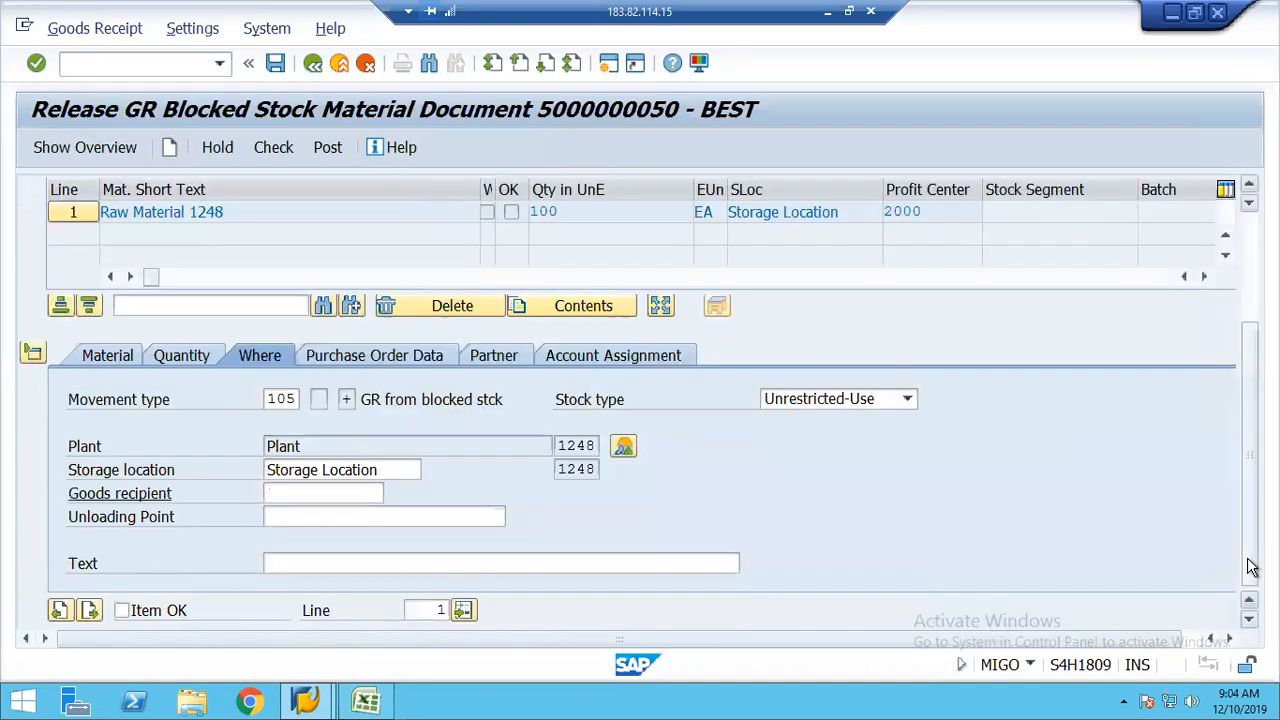
left_click(136, 608)
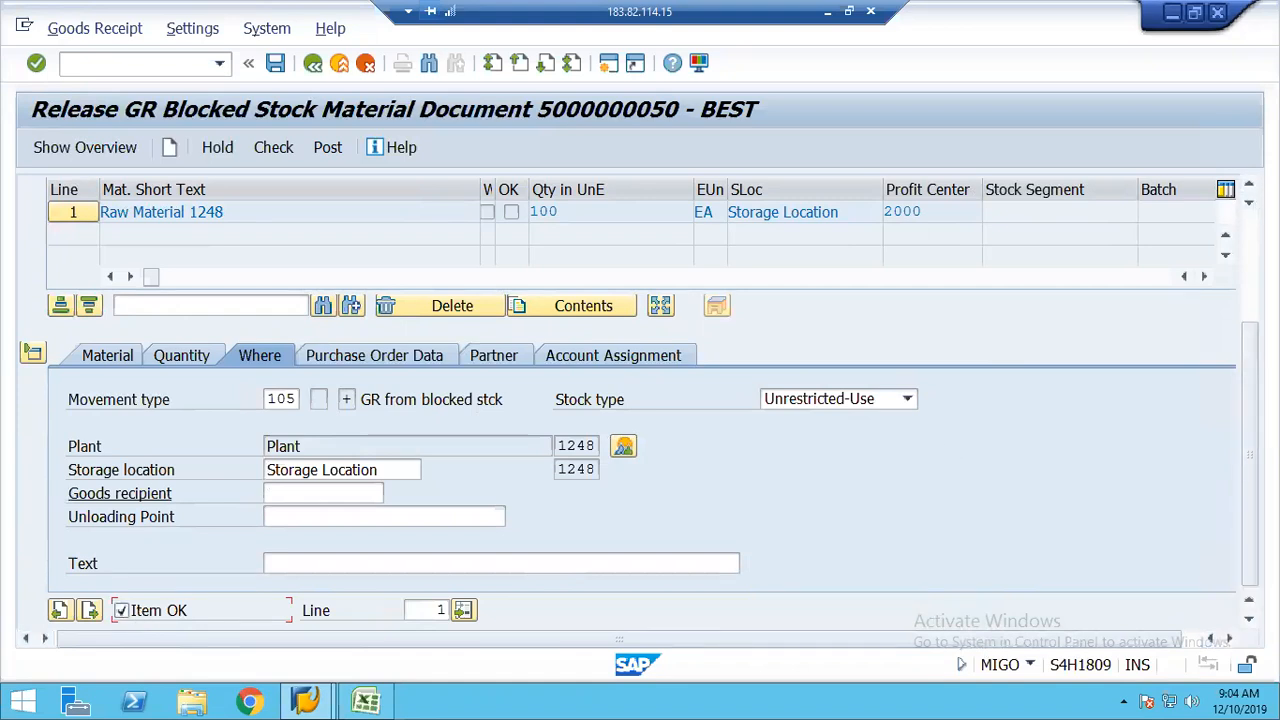
scroll(1250, 320, "up", 3)
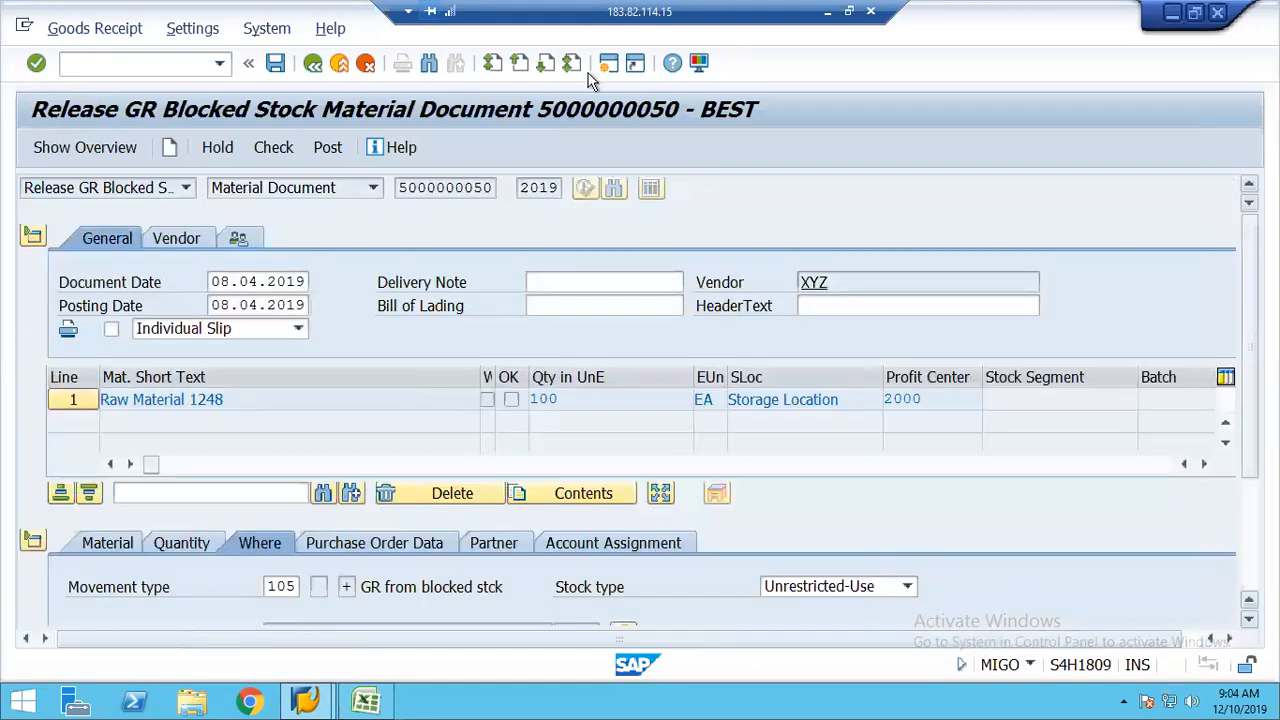
Check the blocked stock release, read the long text of the logged message about table T159L, and close the log.
left_click(277, 147)
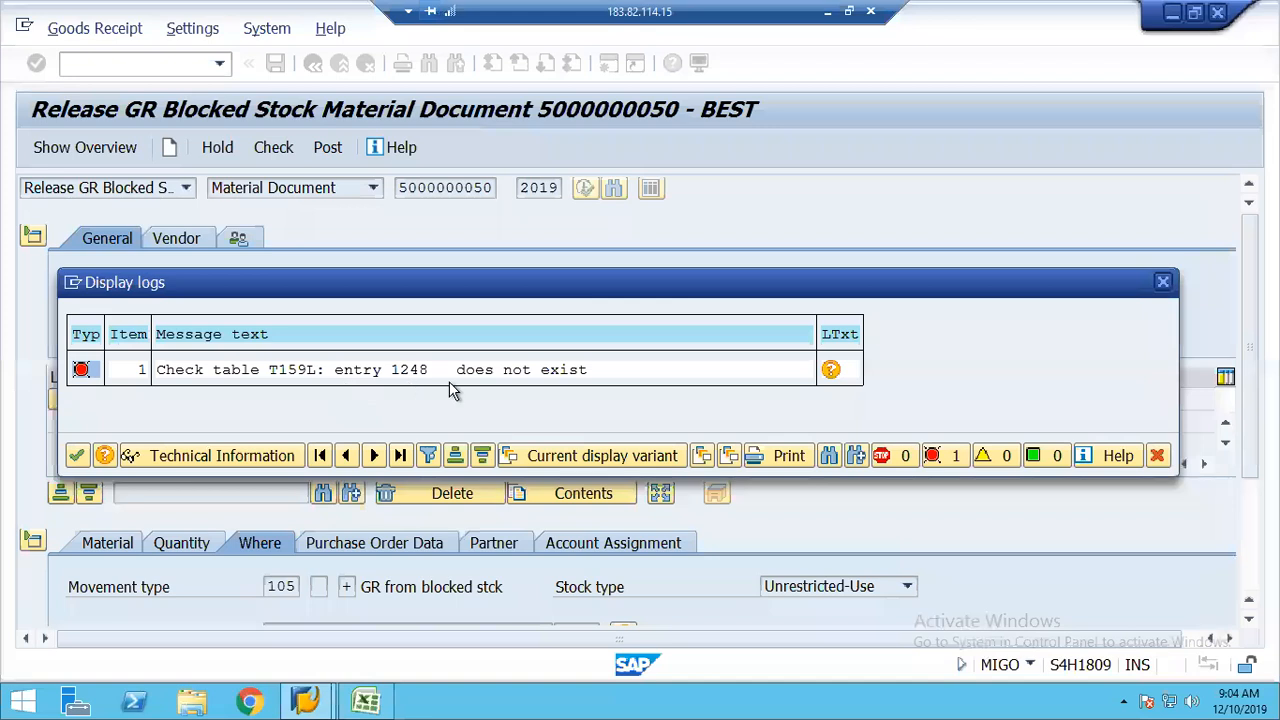
left_click(830, 371)
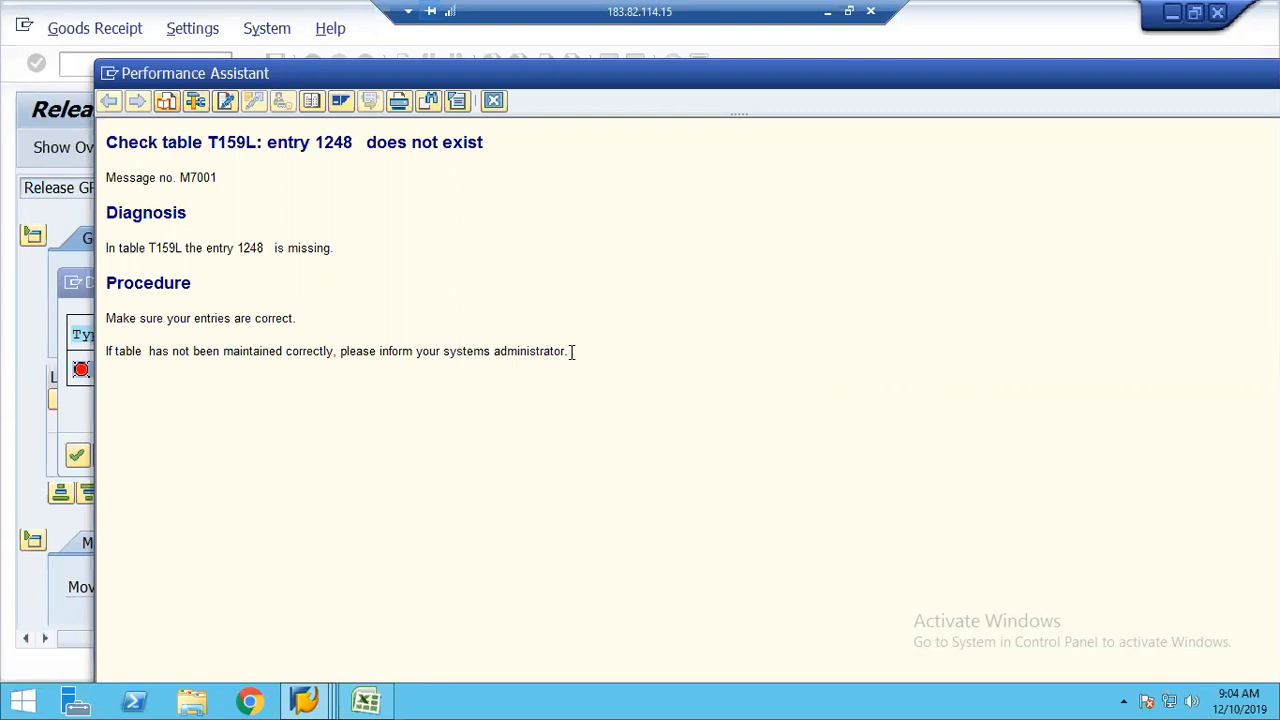
left_click_drag(563, 351, 89, 319)
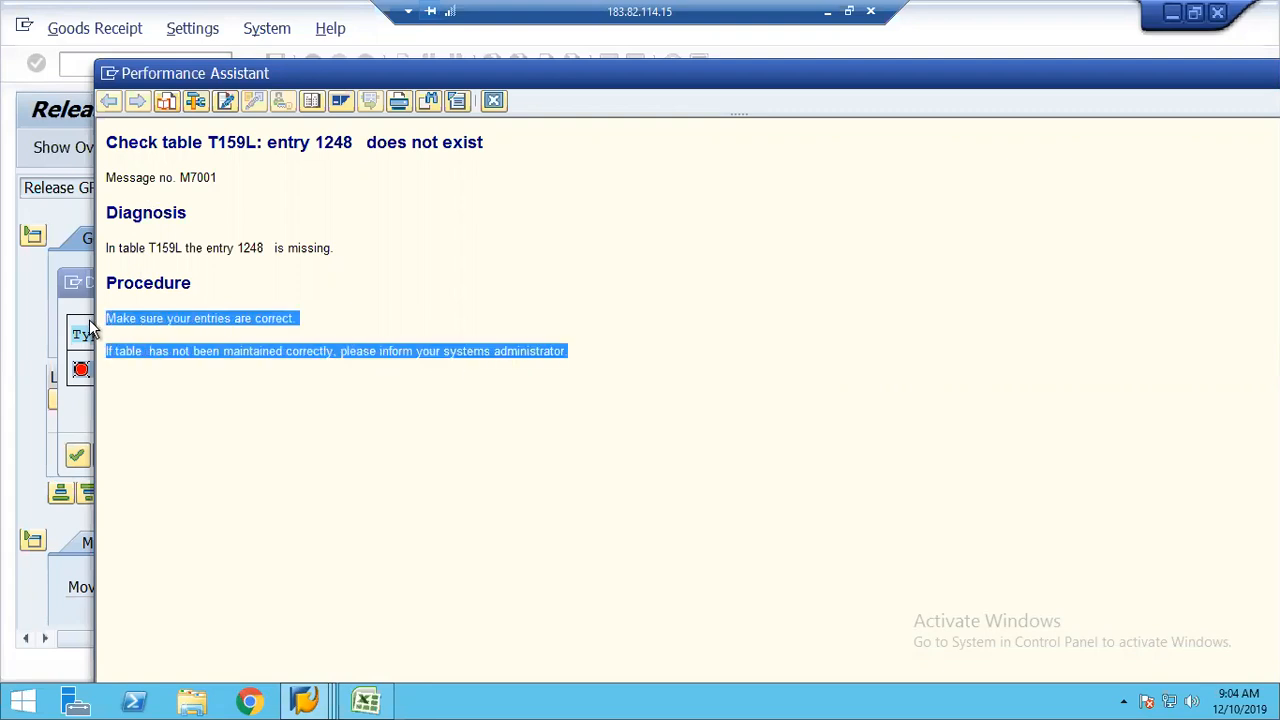
left_click(258, 190)
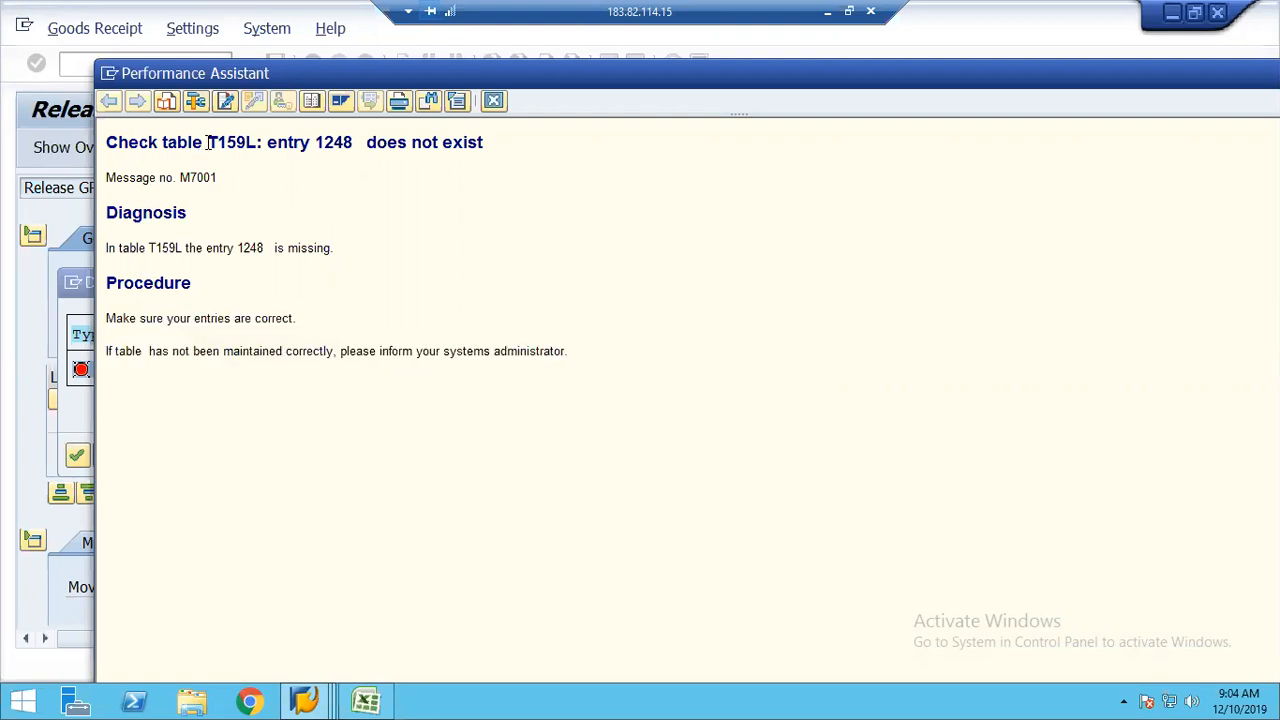
left_click_drag(226, 142, 252, 142)
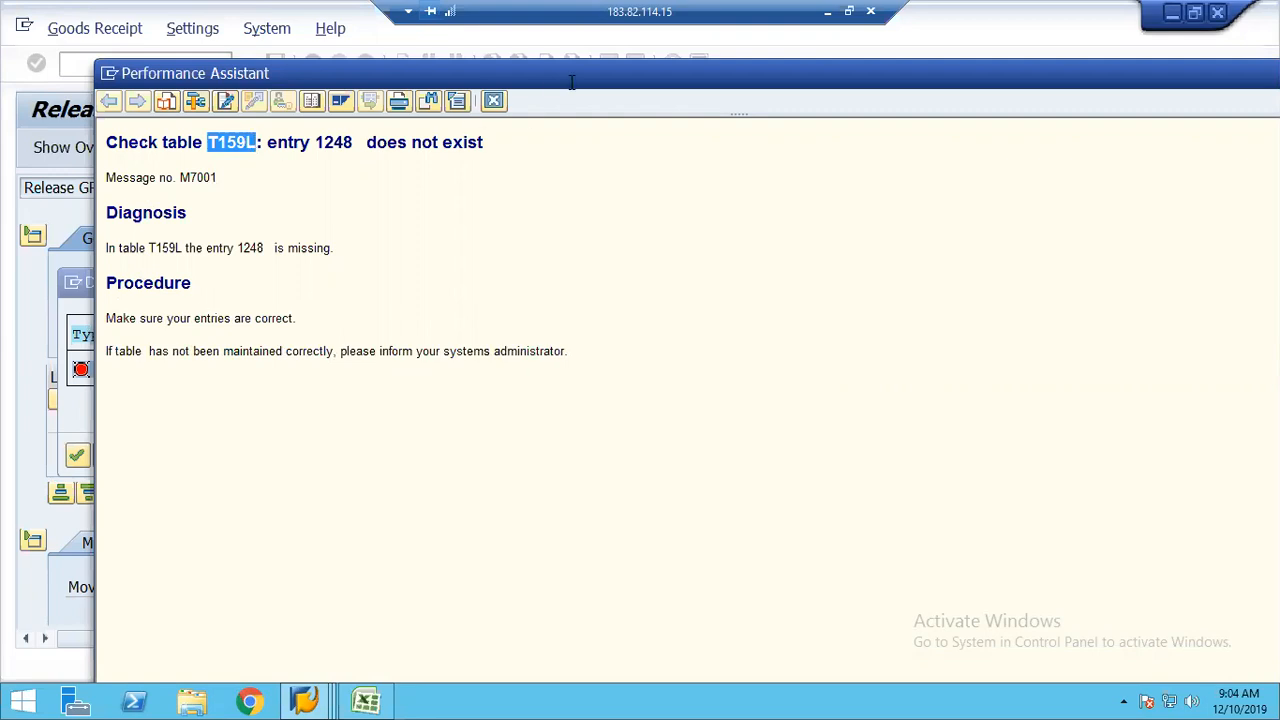
left_click(492, 101)
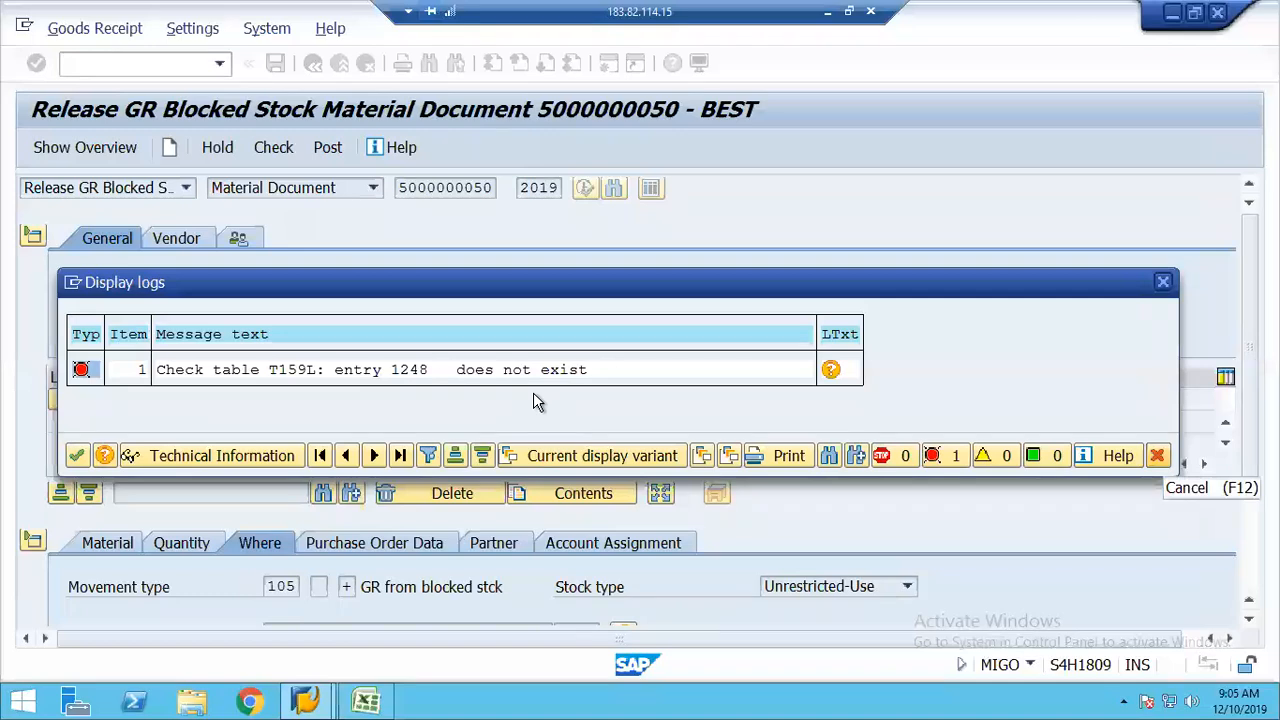
left_click(1160, 456)
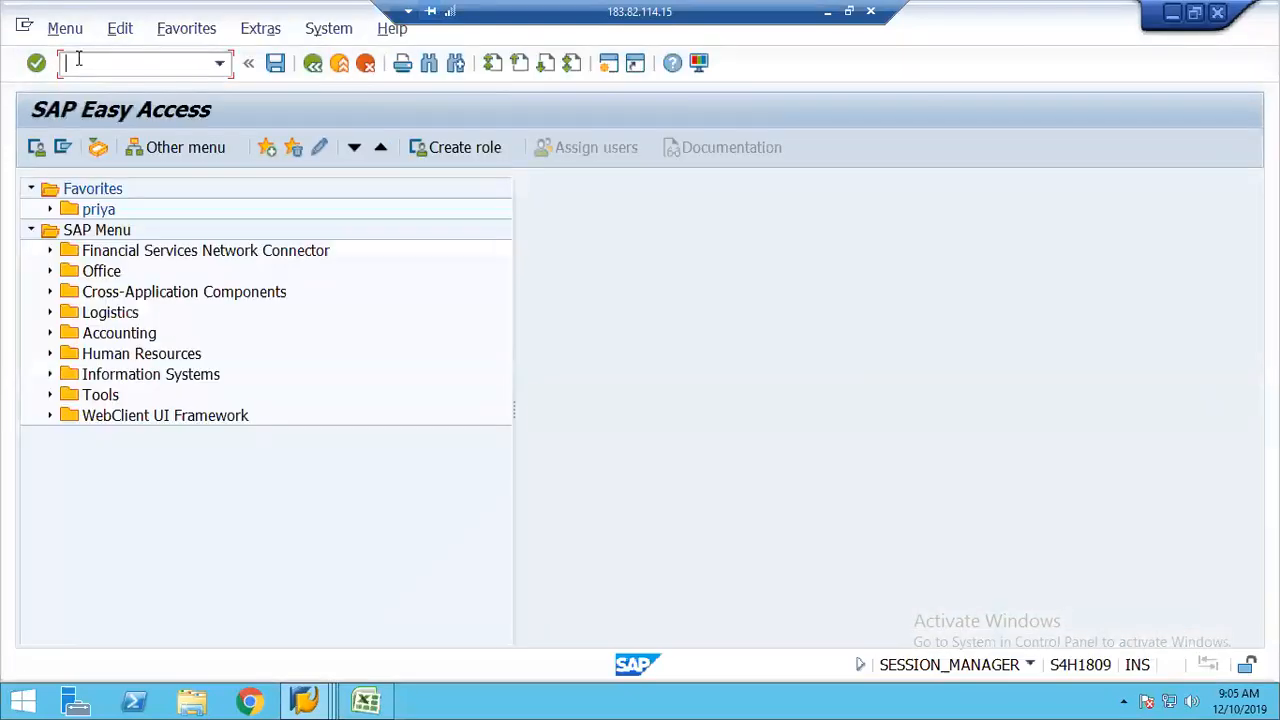
Start transaction SE16N from SAP Easy Access and load the selection fields of table T159L.
type("se16n")
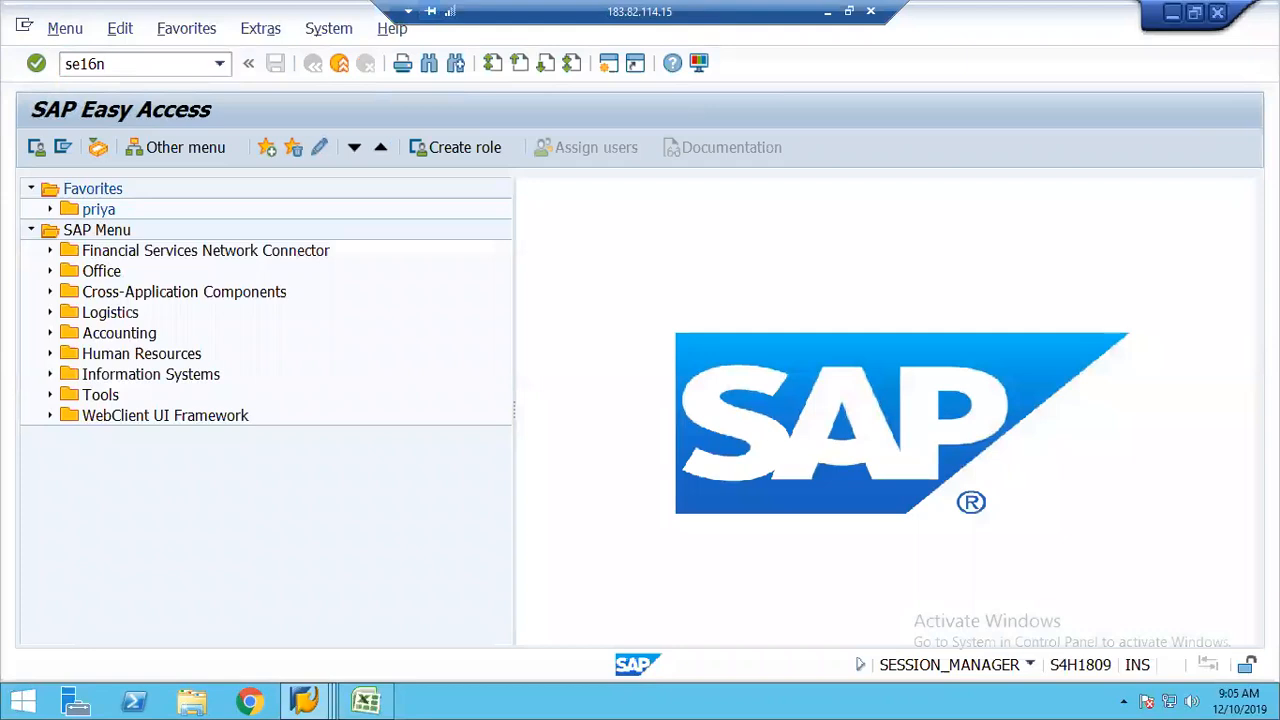
key("Return")
type("t159l")
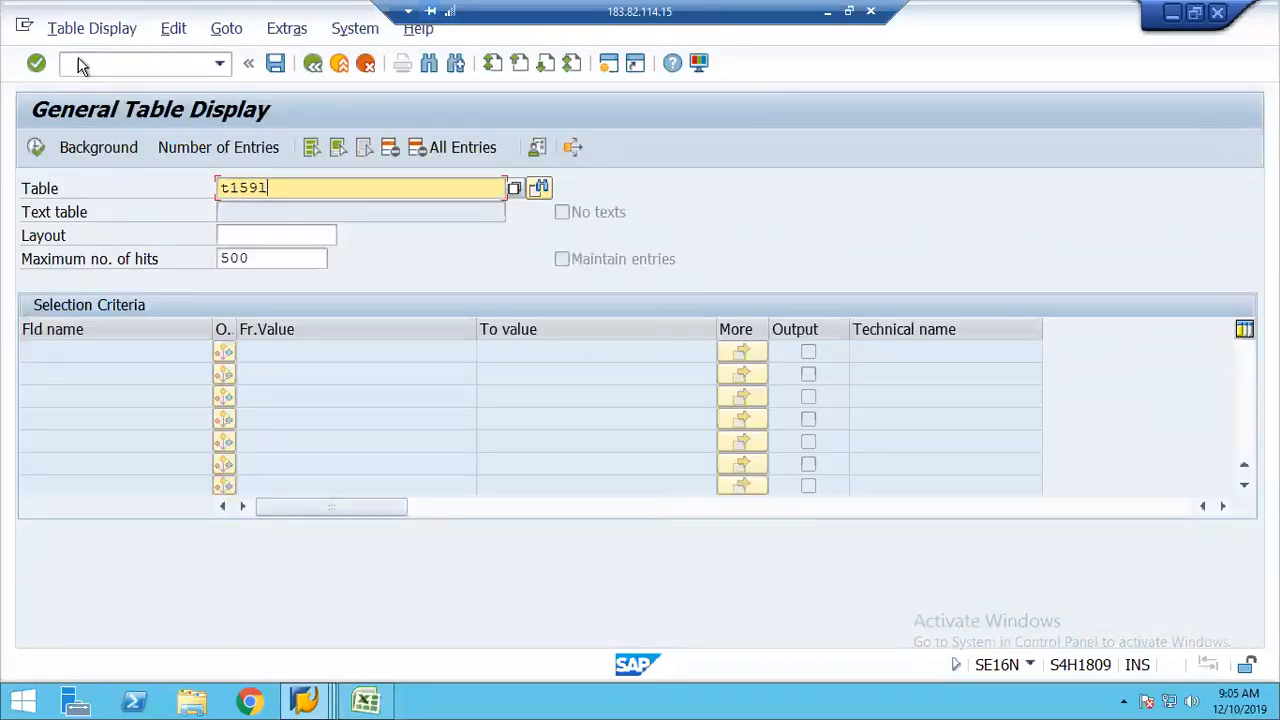
key("Return")
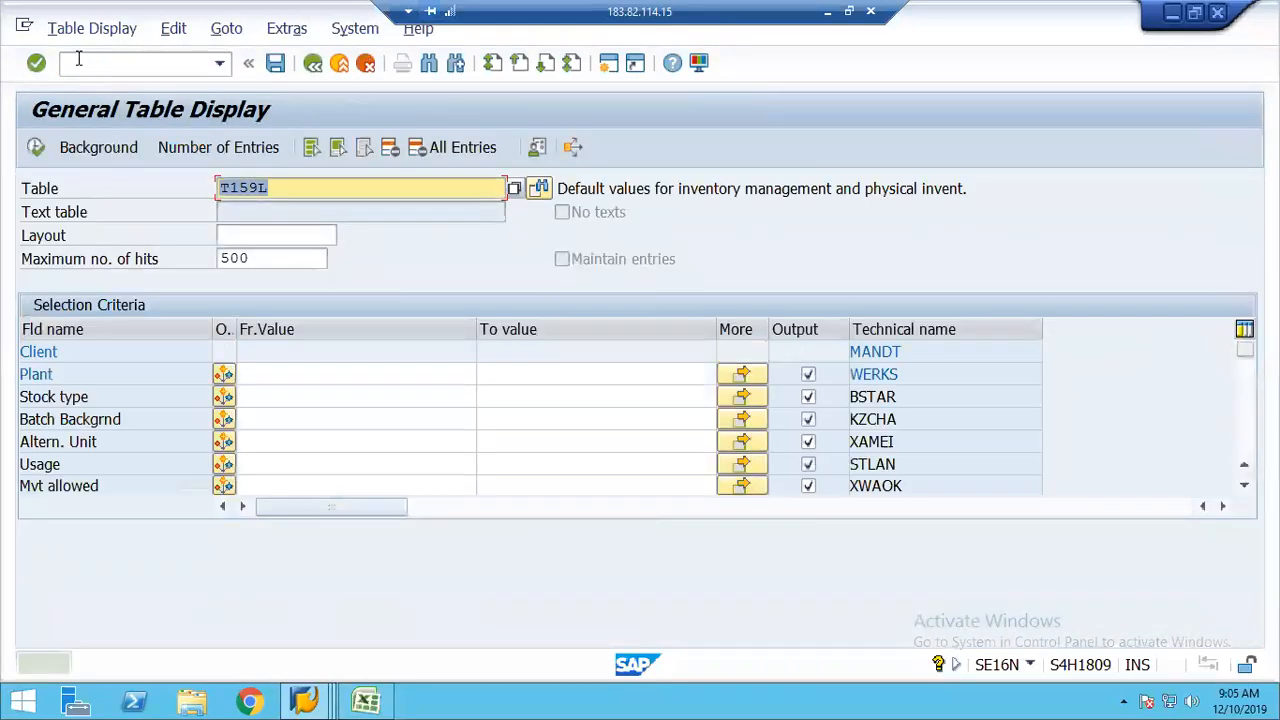
Search table T159L for entries of plant 1248.
left_click(675, 186)
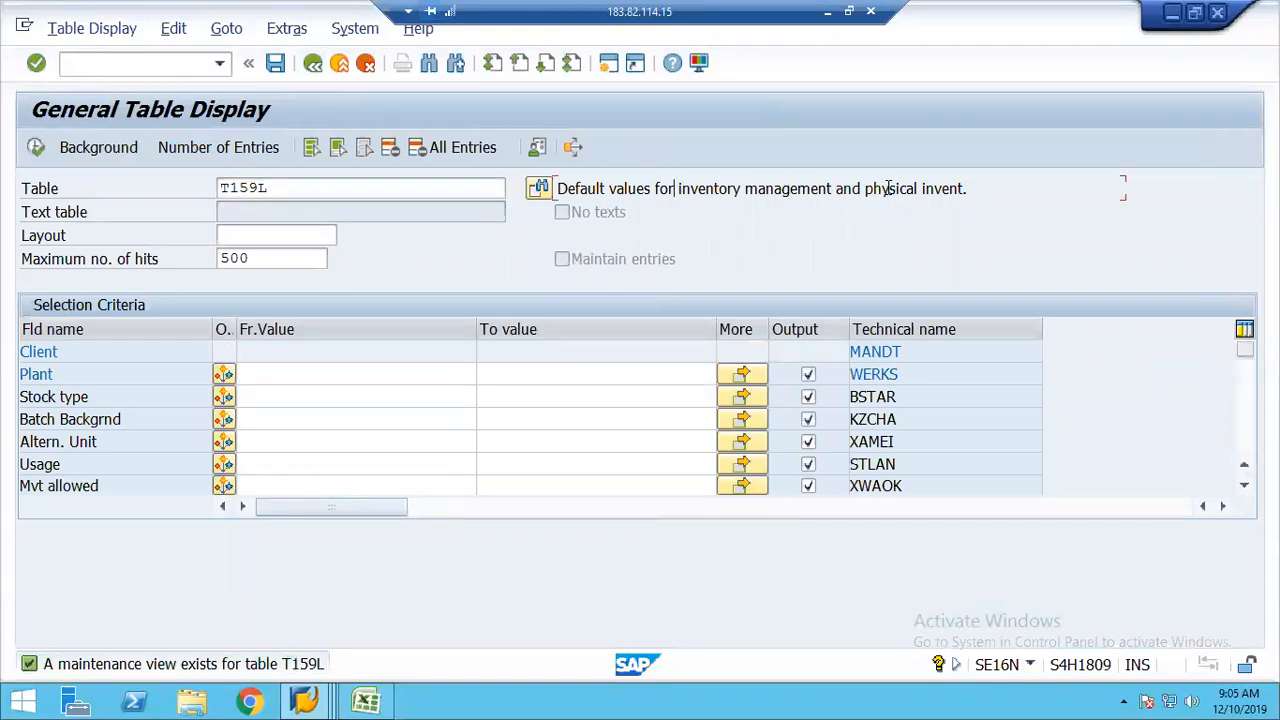
left_click(268, 368)
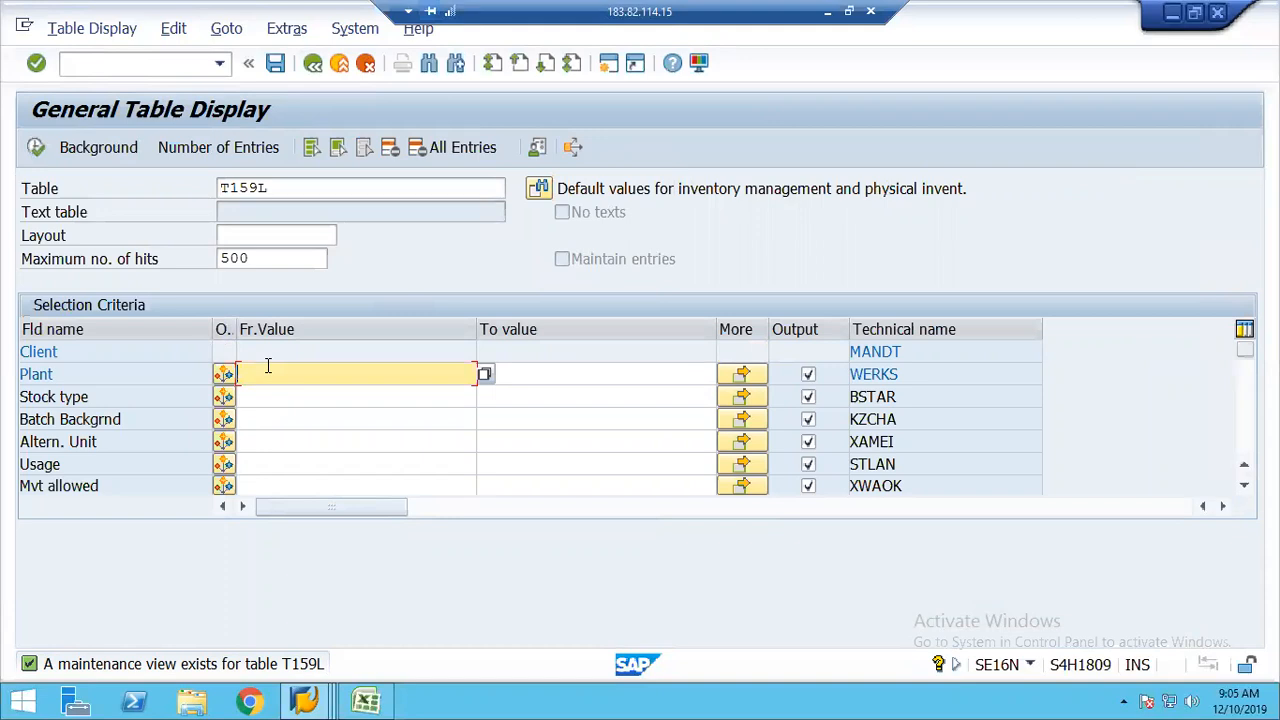
type("1248")
key("Return")
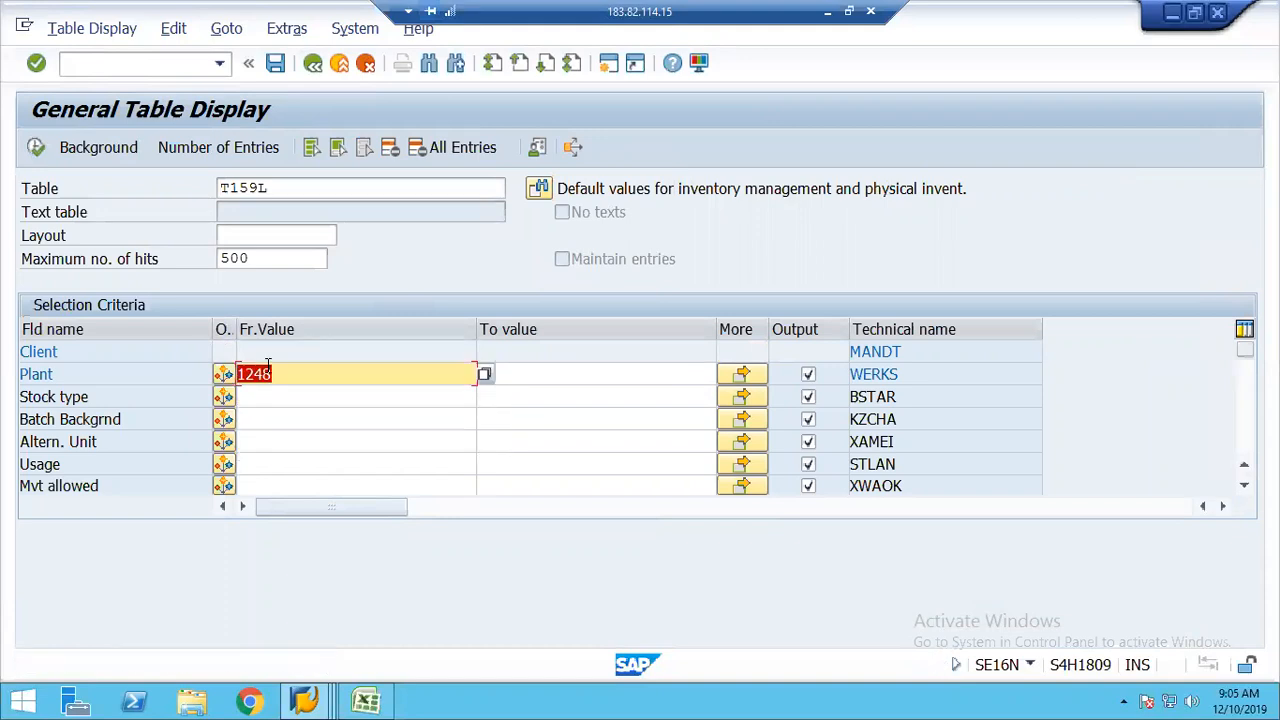
left_click(35, 147)
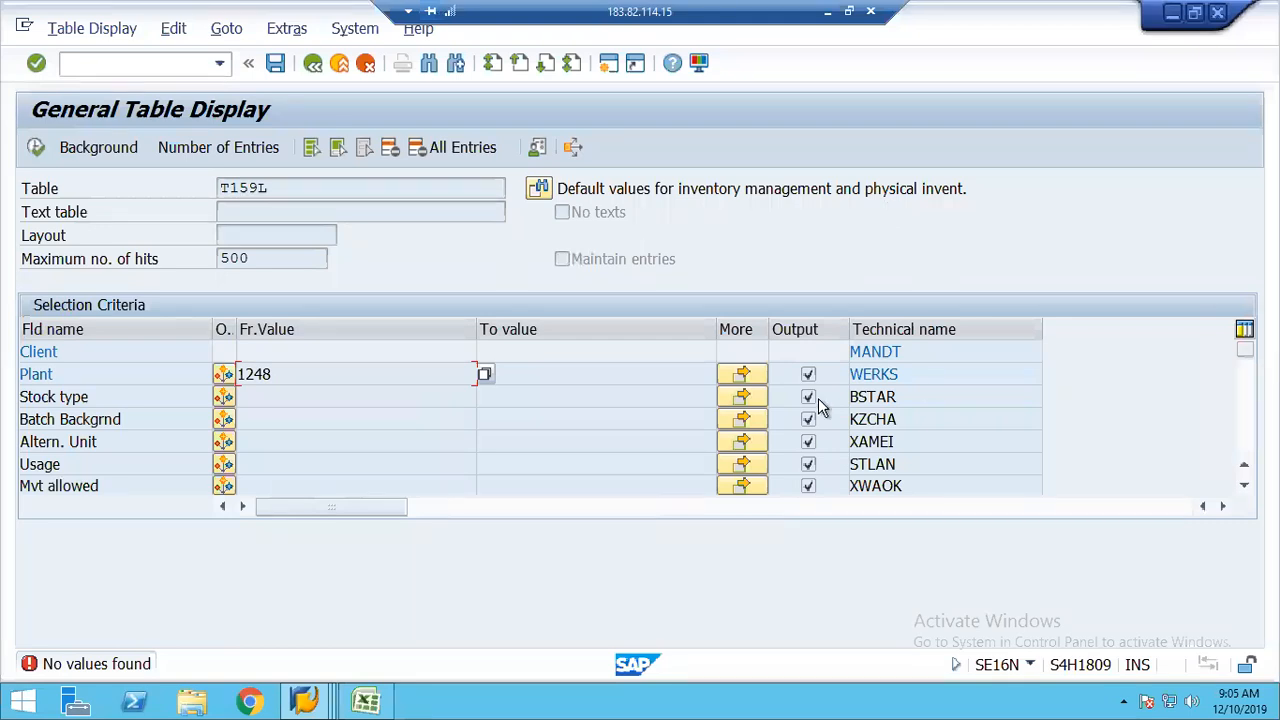
Switch to the Release GR Blocked Stock session and review the document's header, item and selected transaction type.
left_click(304, 700)
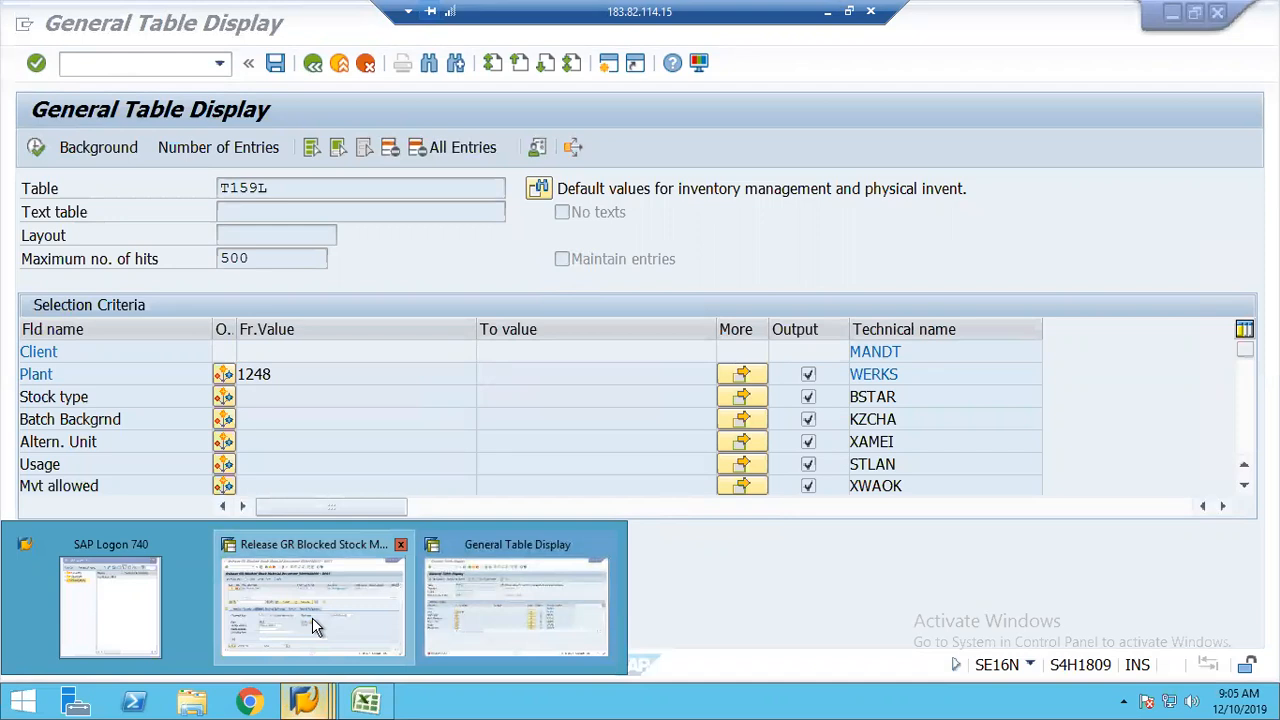
left_click(312, 626)
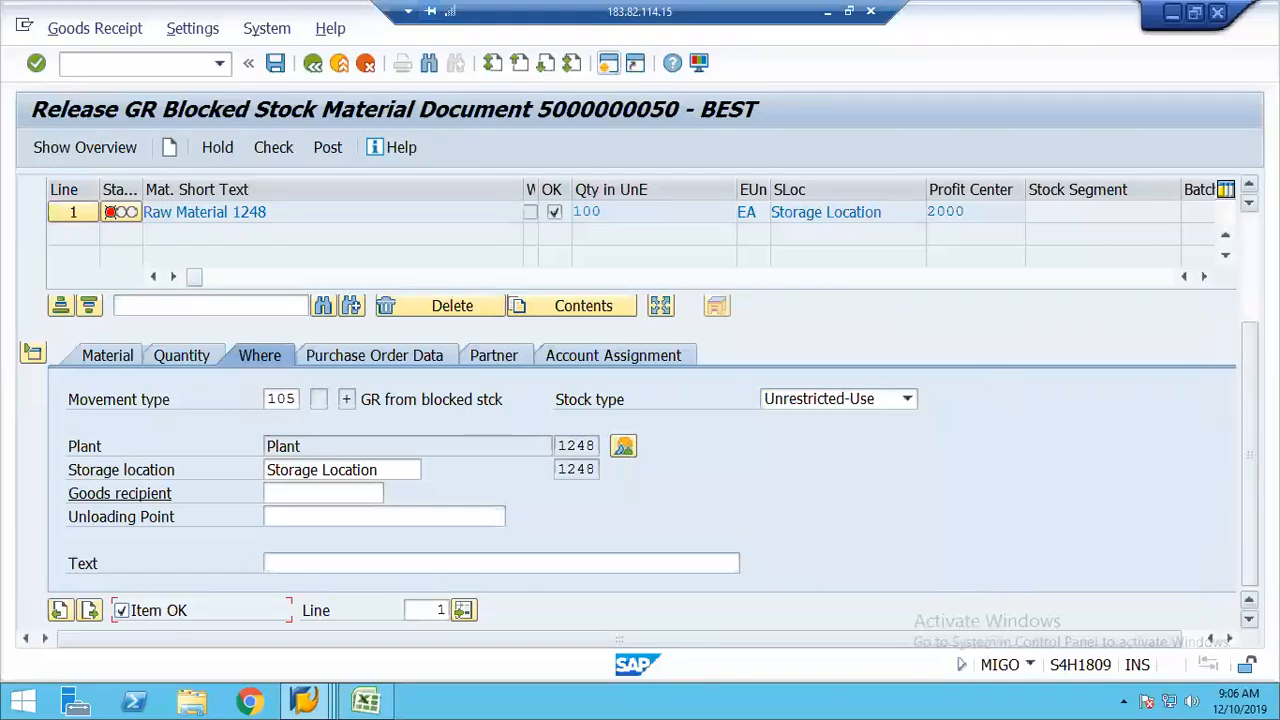
scroll(1013, 278, "up", 3)
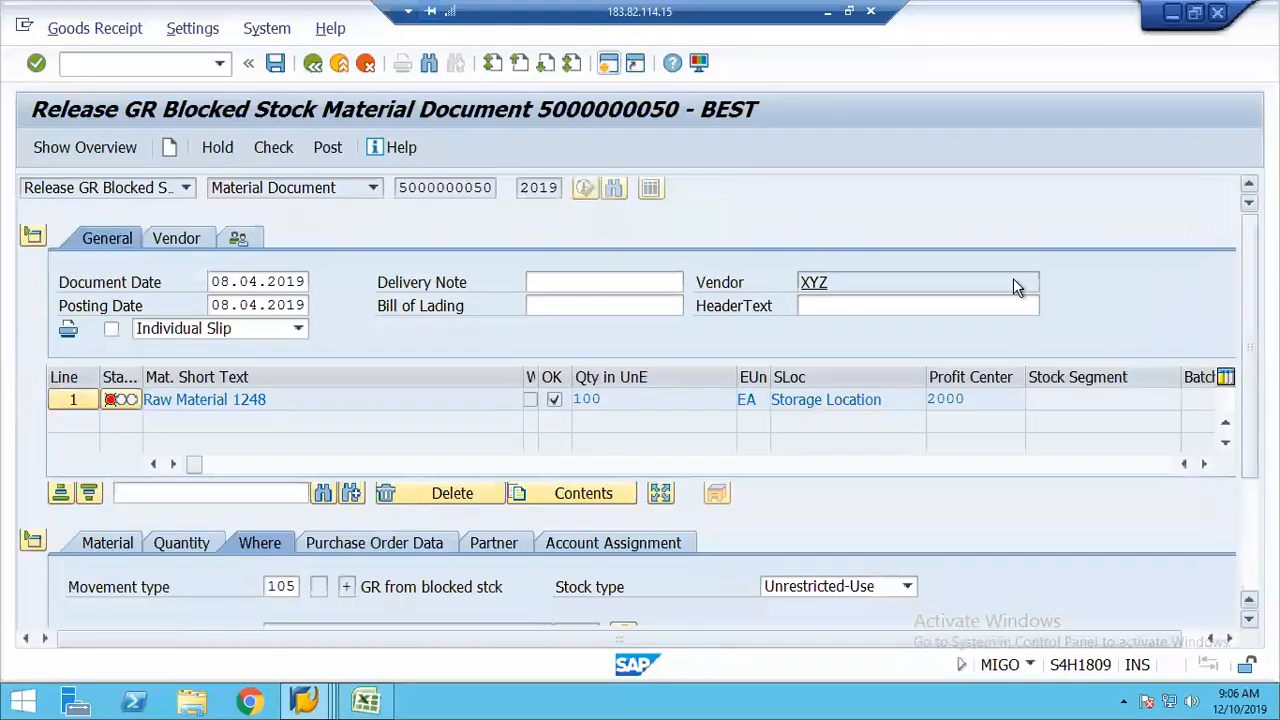
left_click(185, 191)
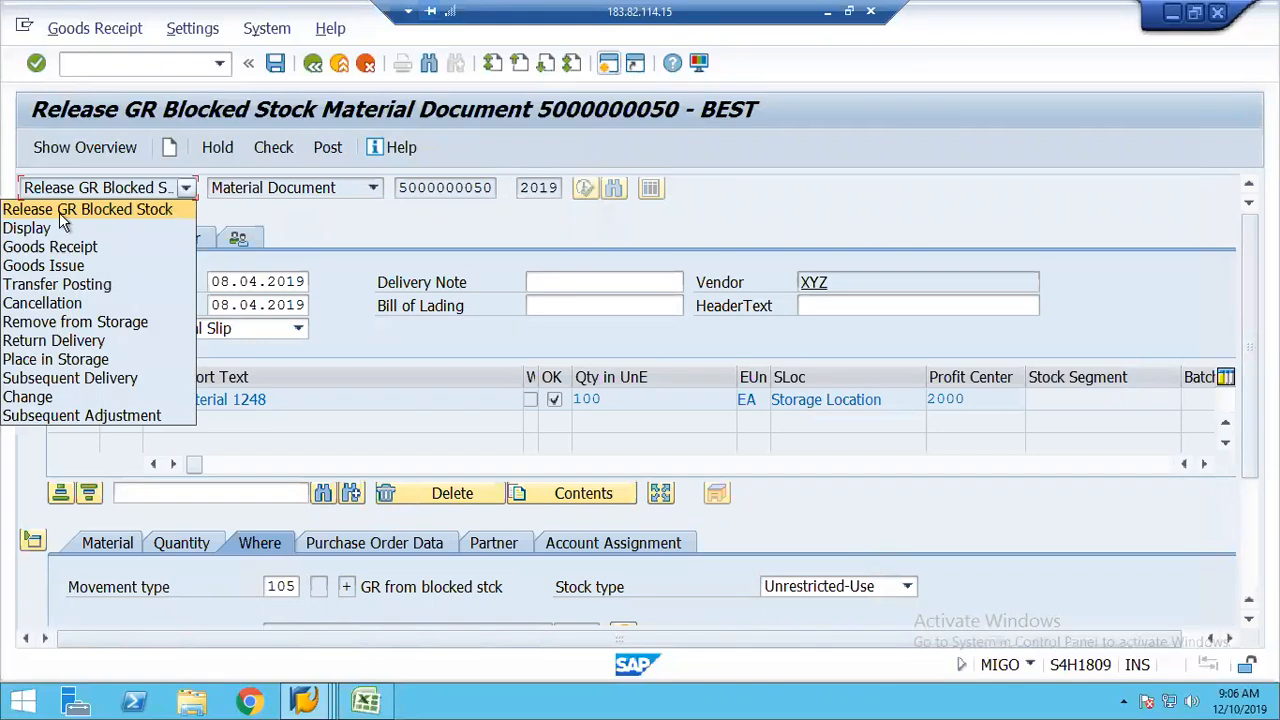
left_click(115, 211)
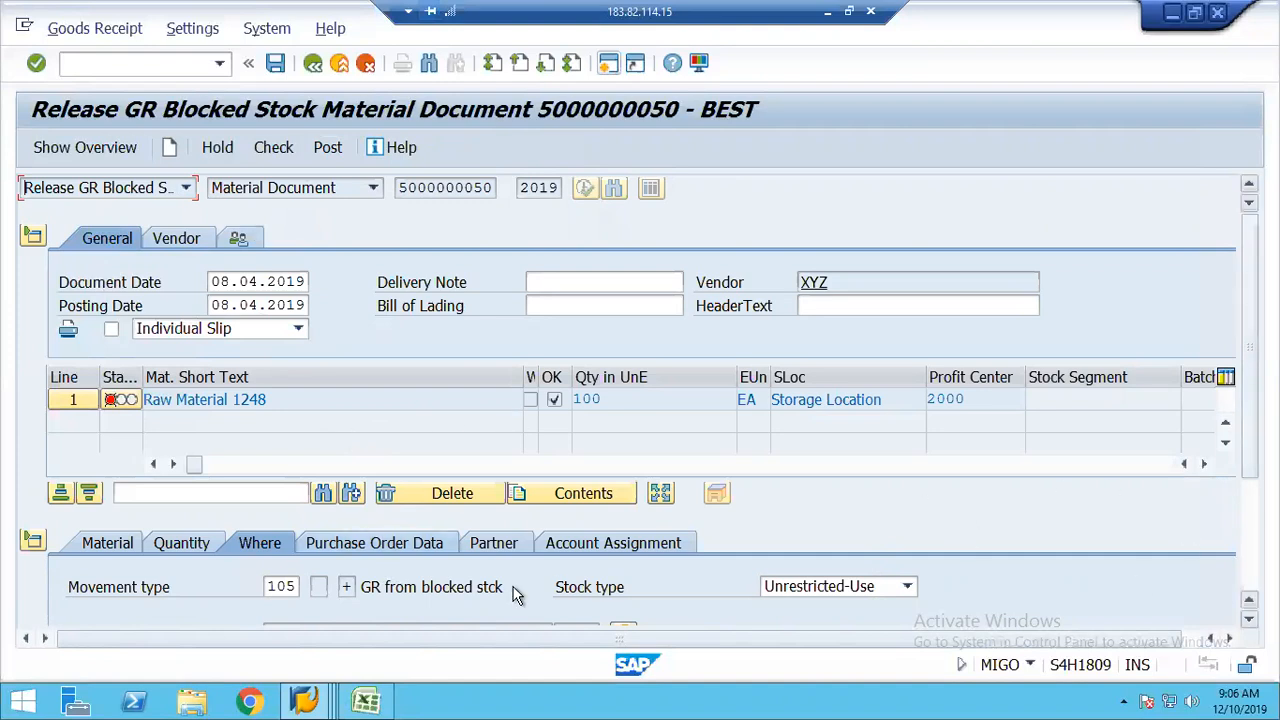
From the General Table Display session, start SPRO in a new session and display the SAP Reference IMG.
left_click(310, 702)
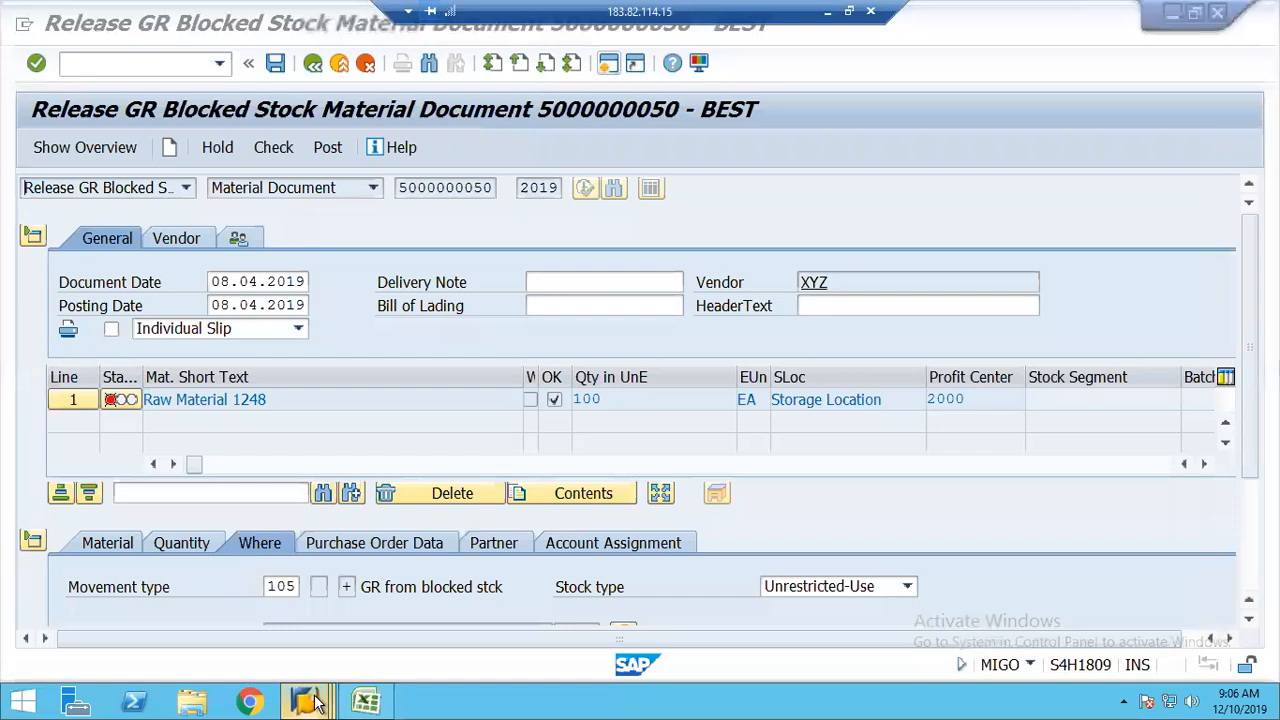
left_click(524, 620)
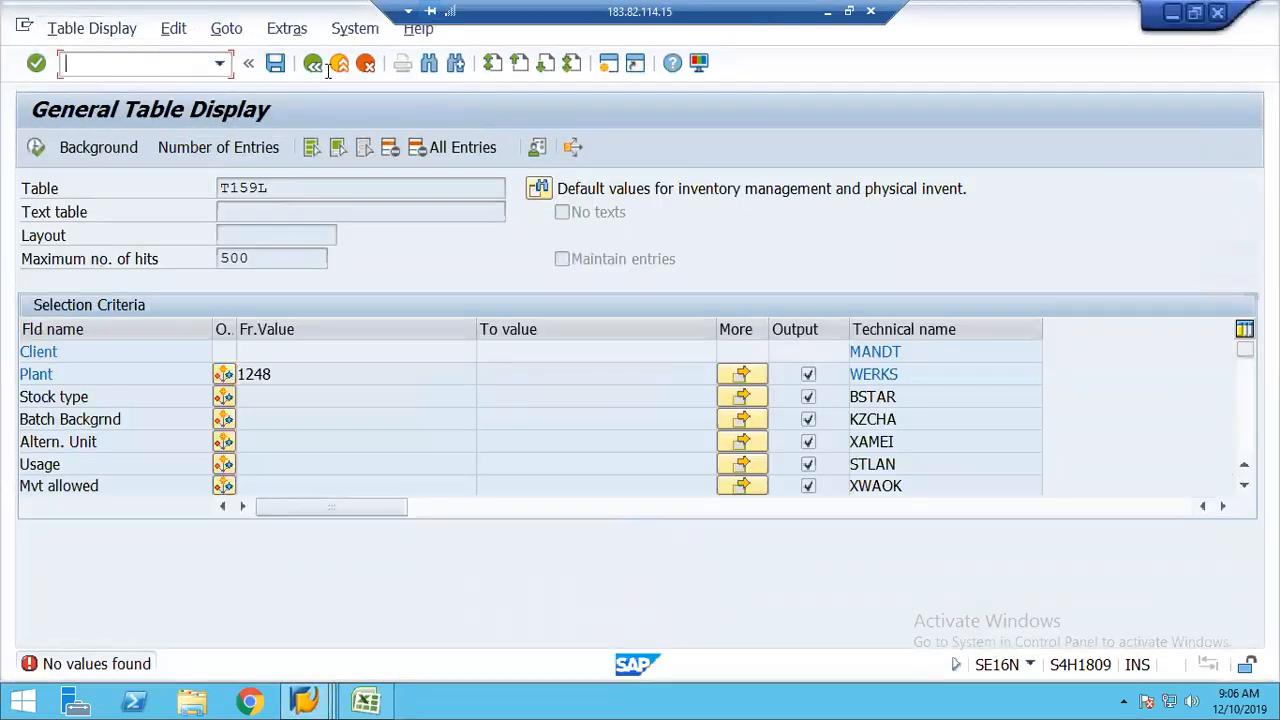
type("/ospro")
key("Return")
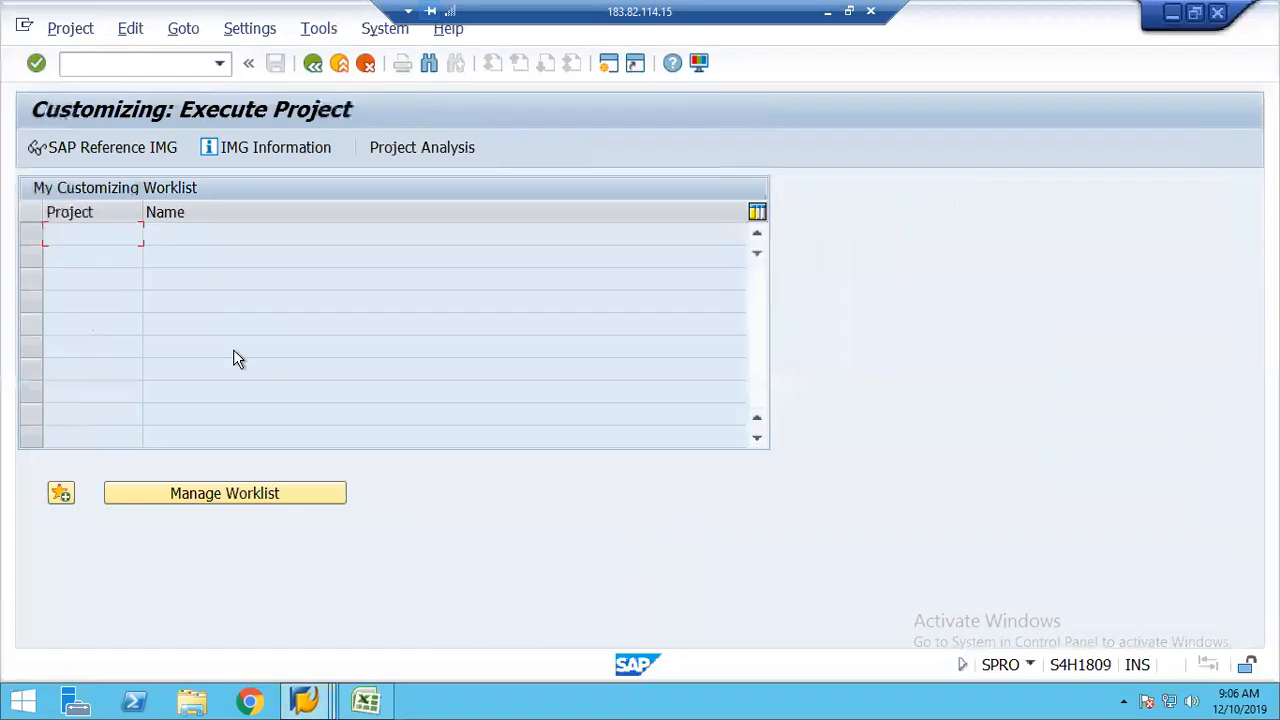
left_click(108, 148)
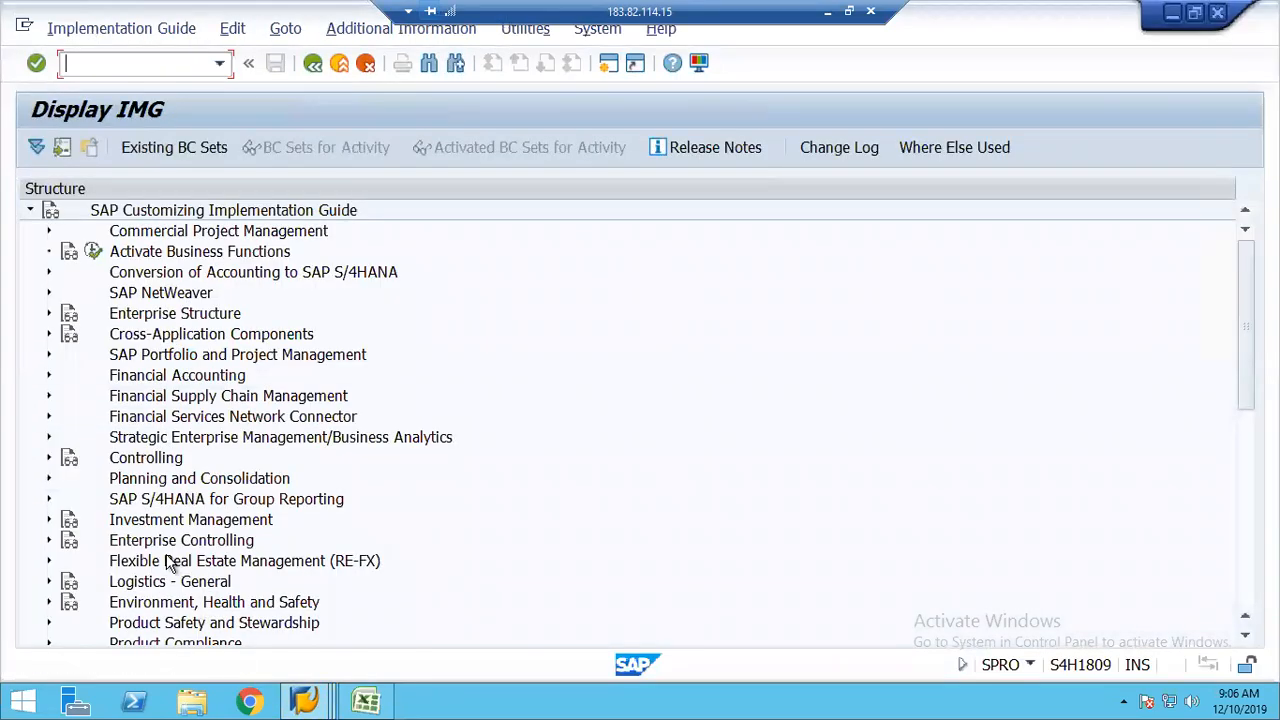
Expand Materials Management in the IMG structure and its Inventory Management and Physical Inventory node.
left_click(183, 588)
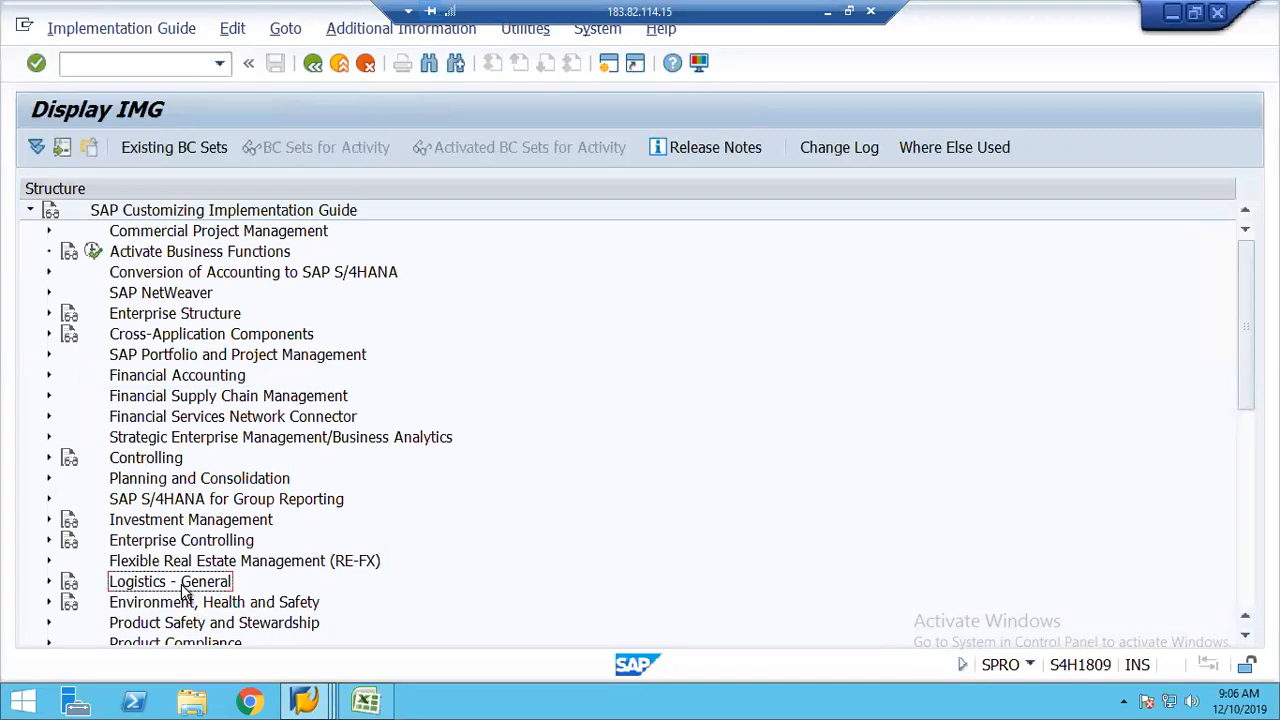
key("Down")
key("Down")
key("Down")
key("Down")
key("Down")
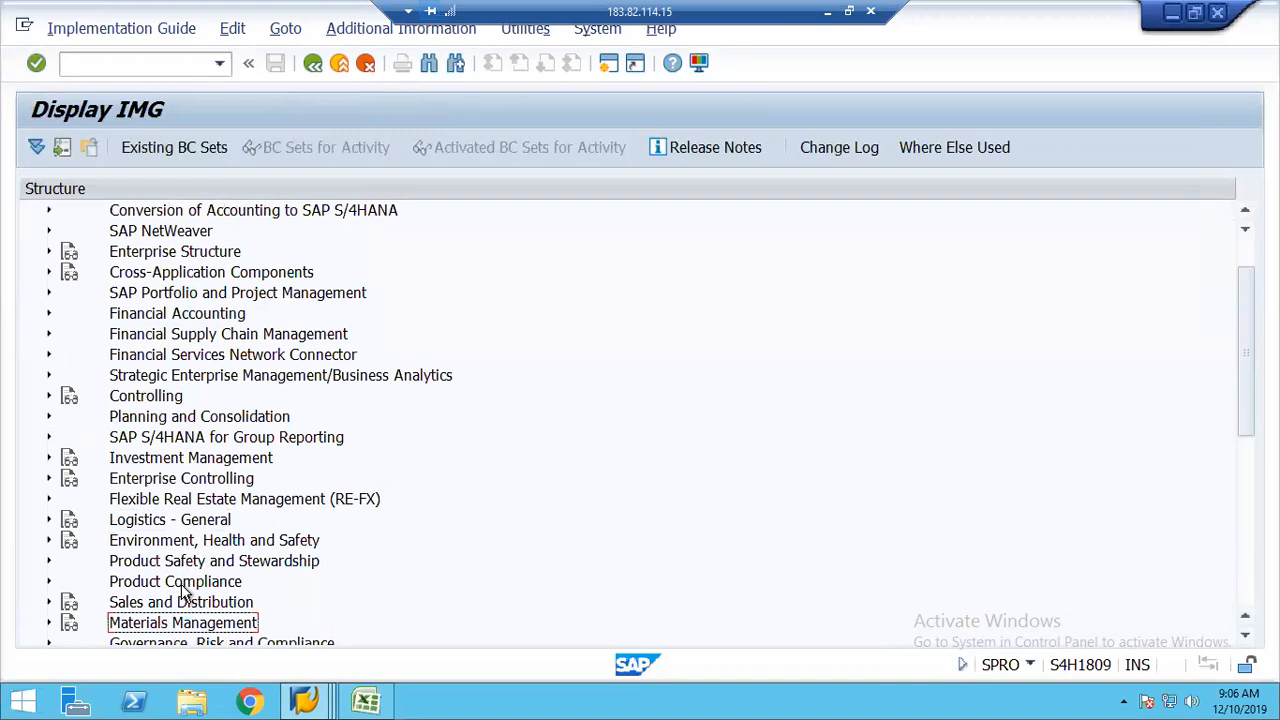
key("Right")
key("Down")
key("Down")
key("Down")
key("Down")
key("Down")
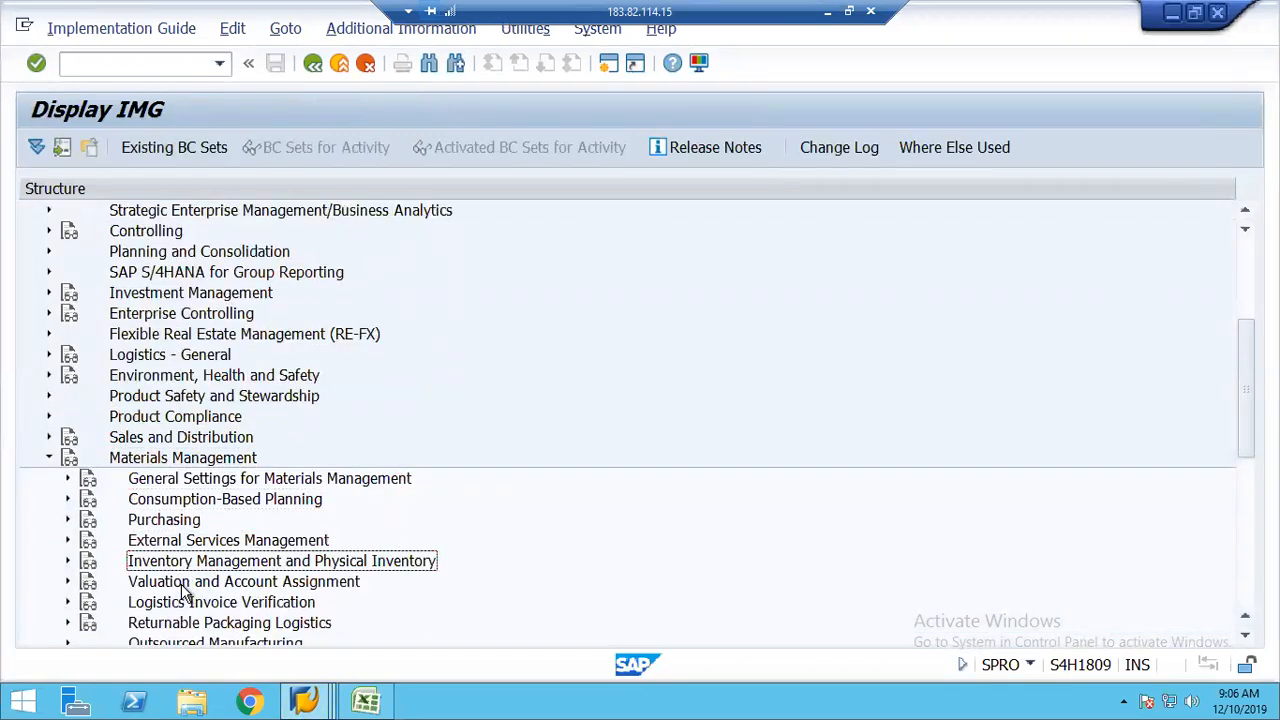
key("Right")
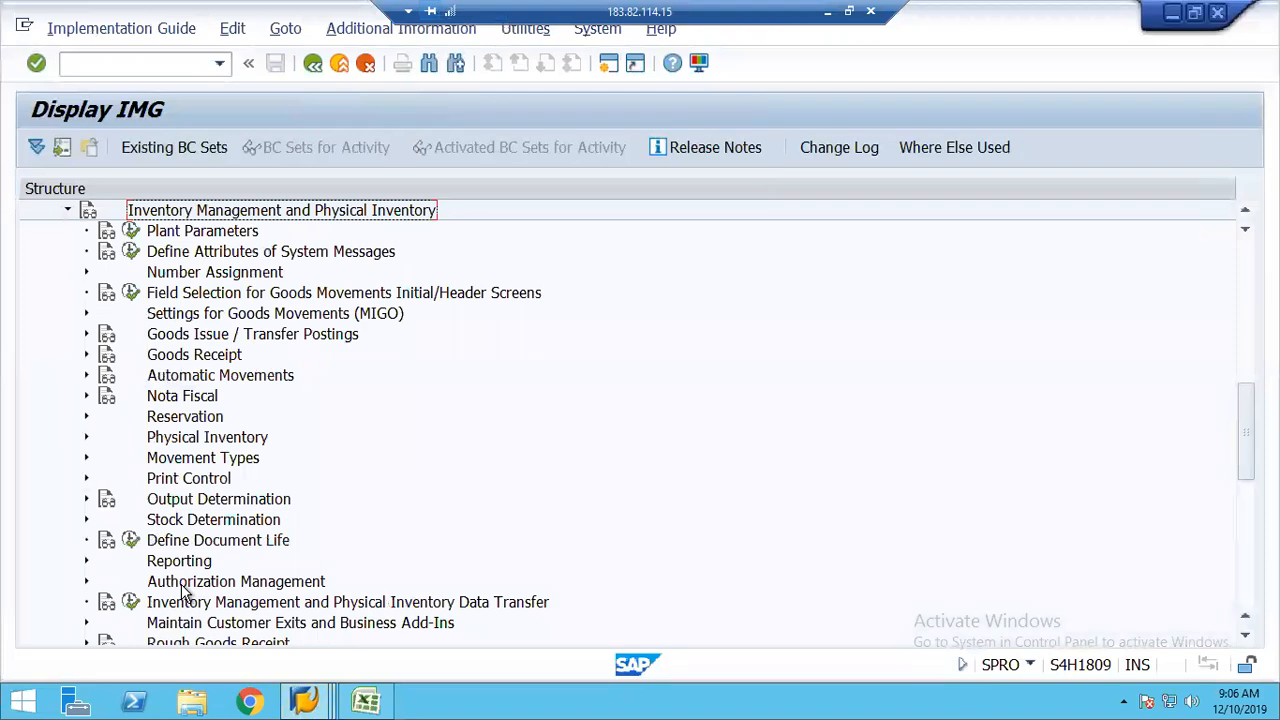
Look through the customizing activities under Goods Issue / Transfer Postings and Goods Receipt for the plant's inventory default values.
key("Down")
key("Down")
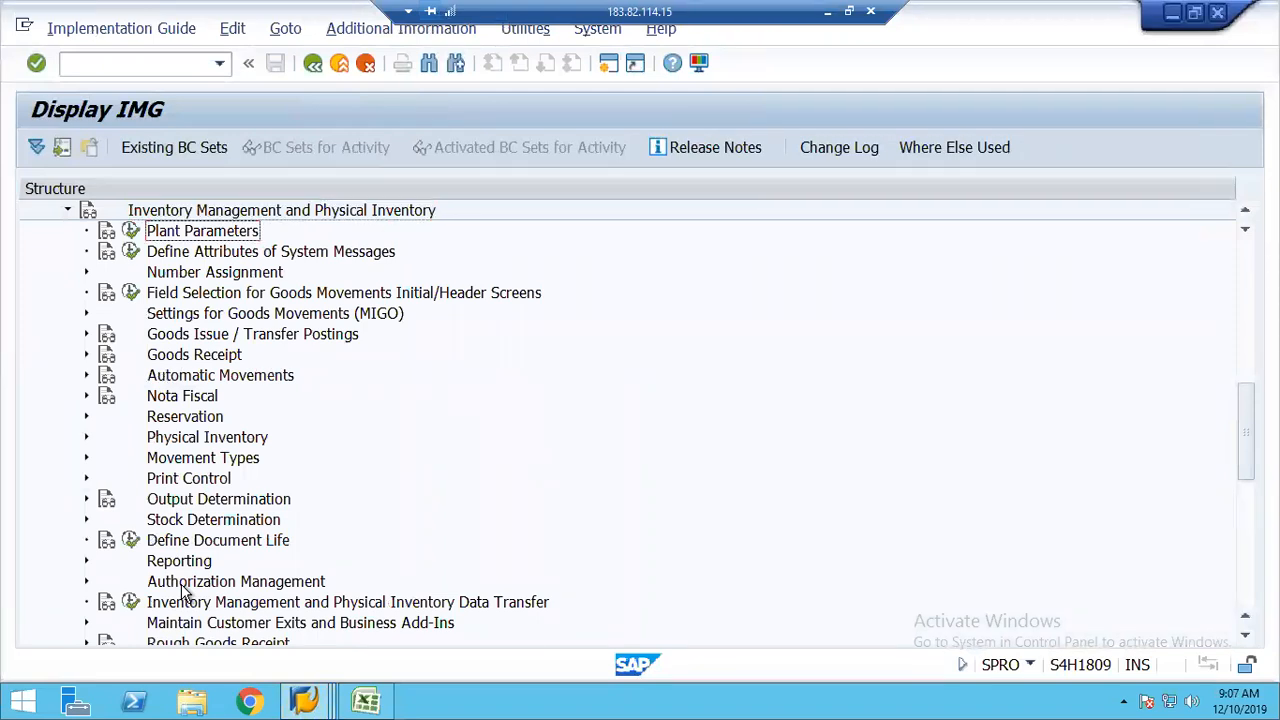
key("Down")
key("Down")
key("Down")
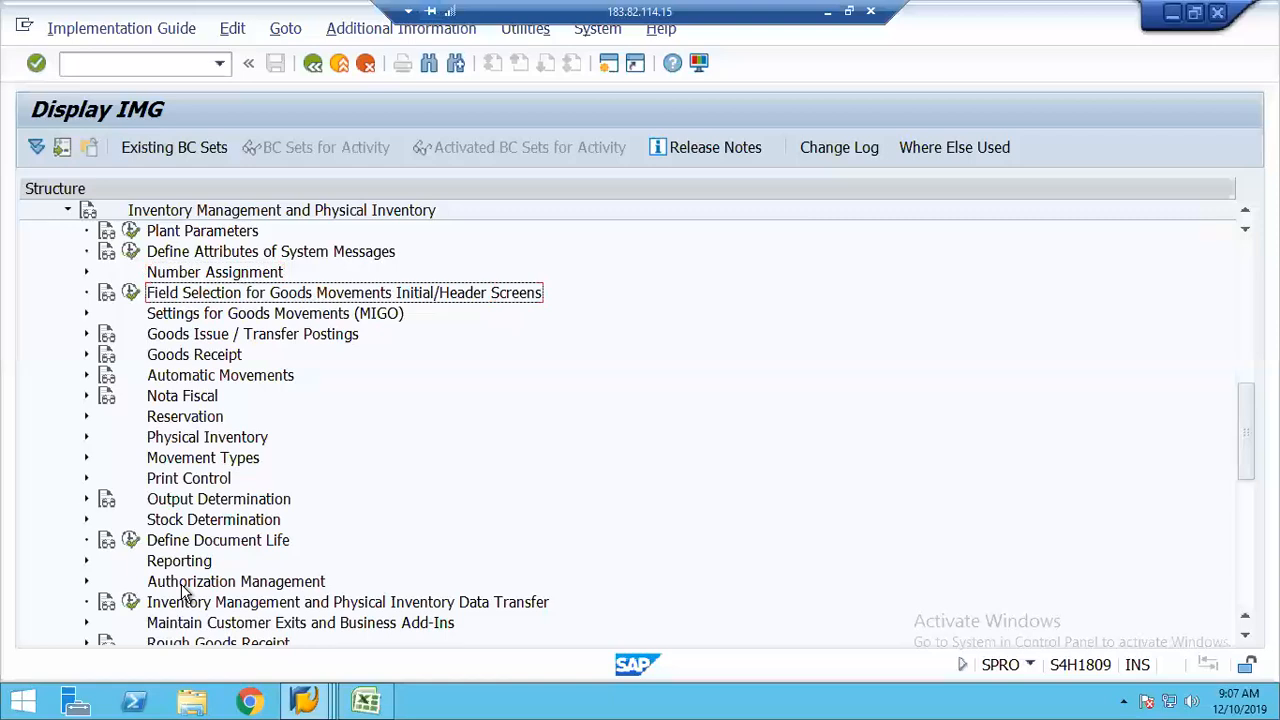
key("Down")
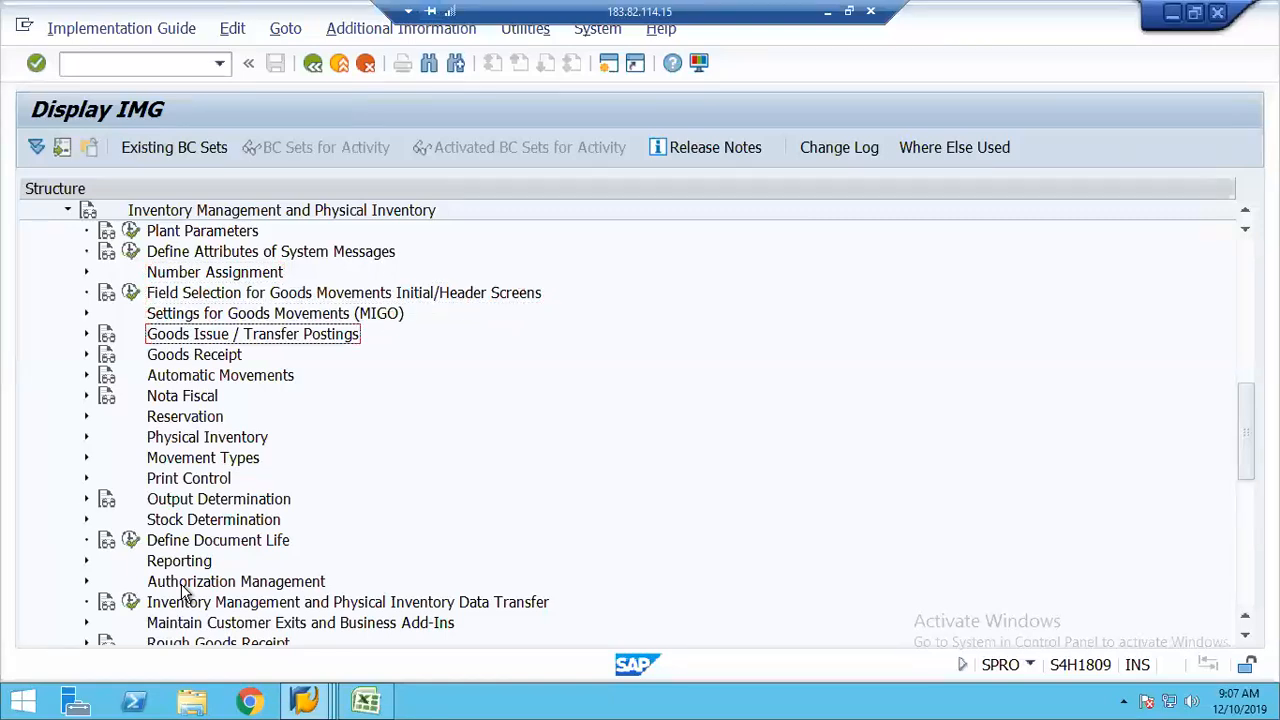
key("Right")
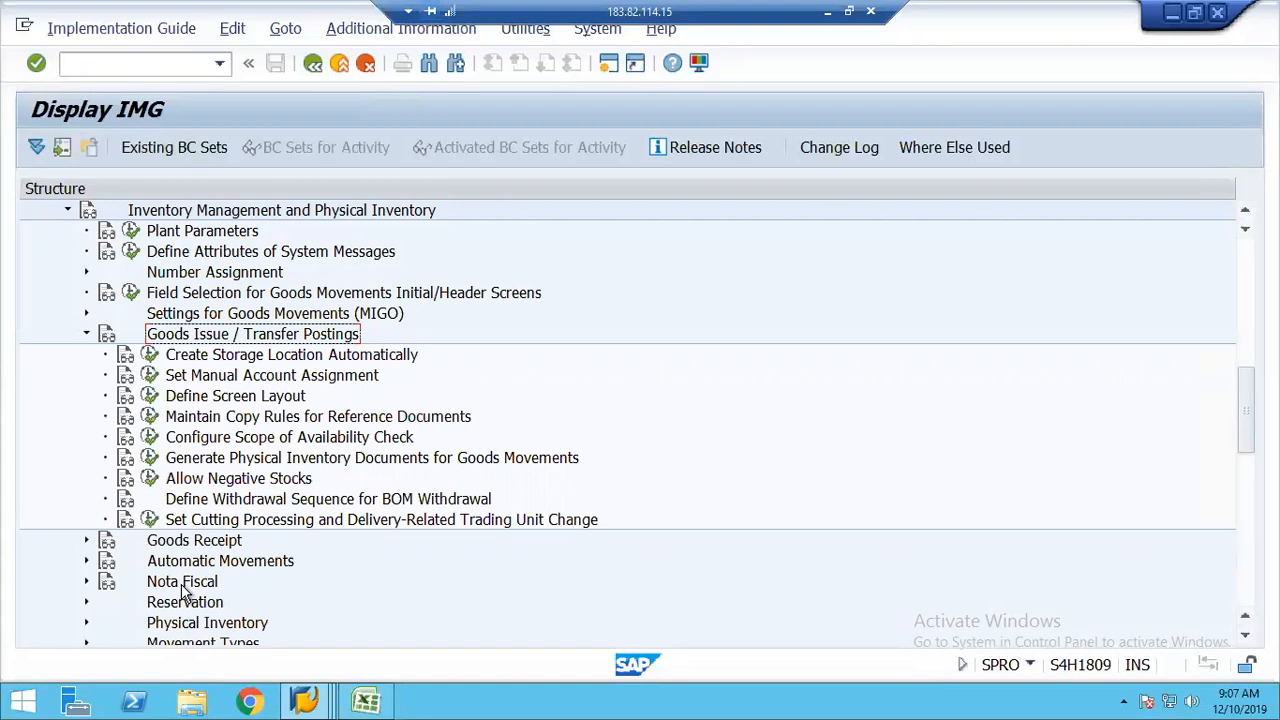
key("Left")
key("Down")
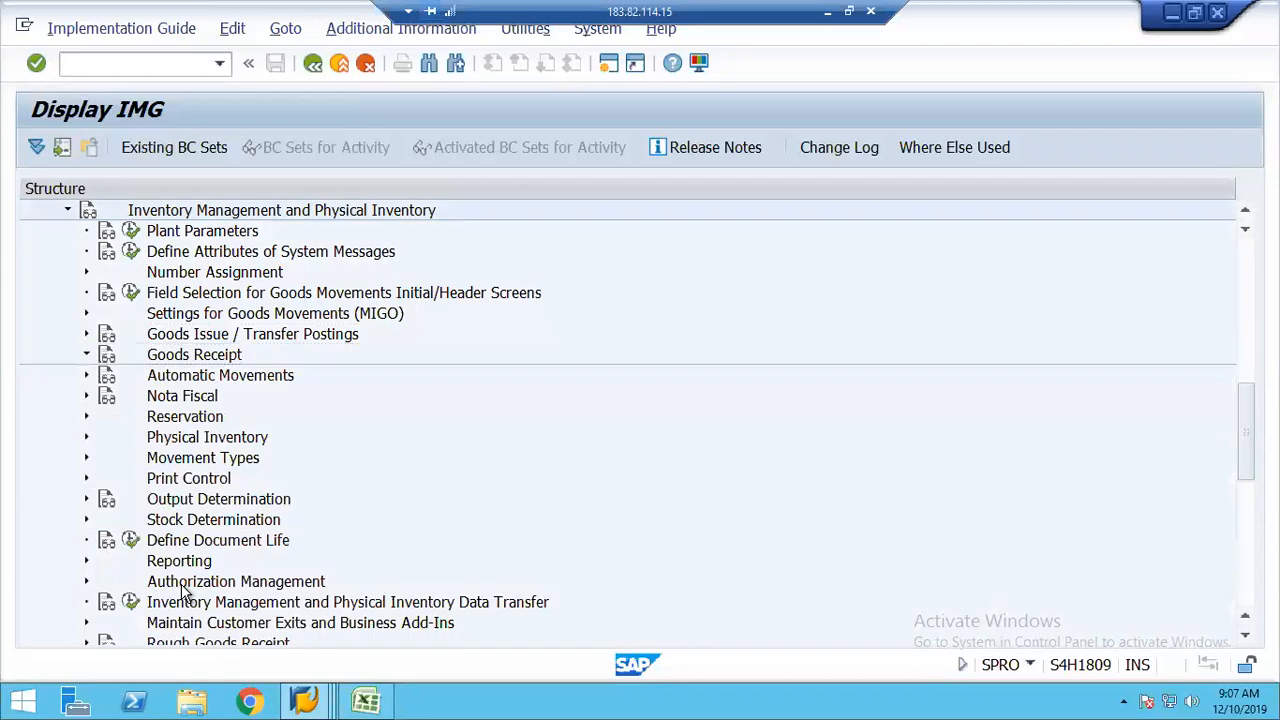
key("Right")
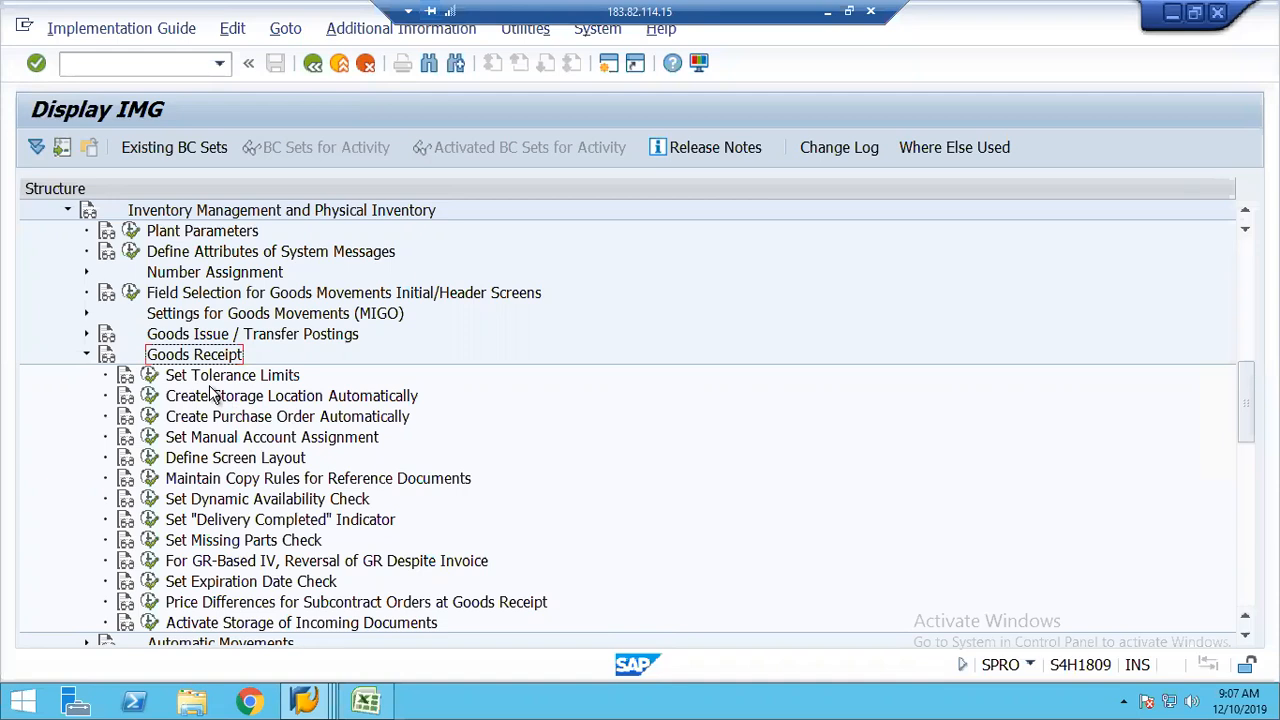
key("Left")
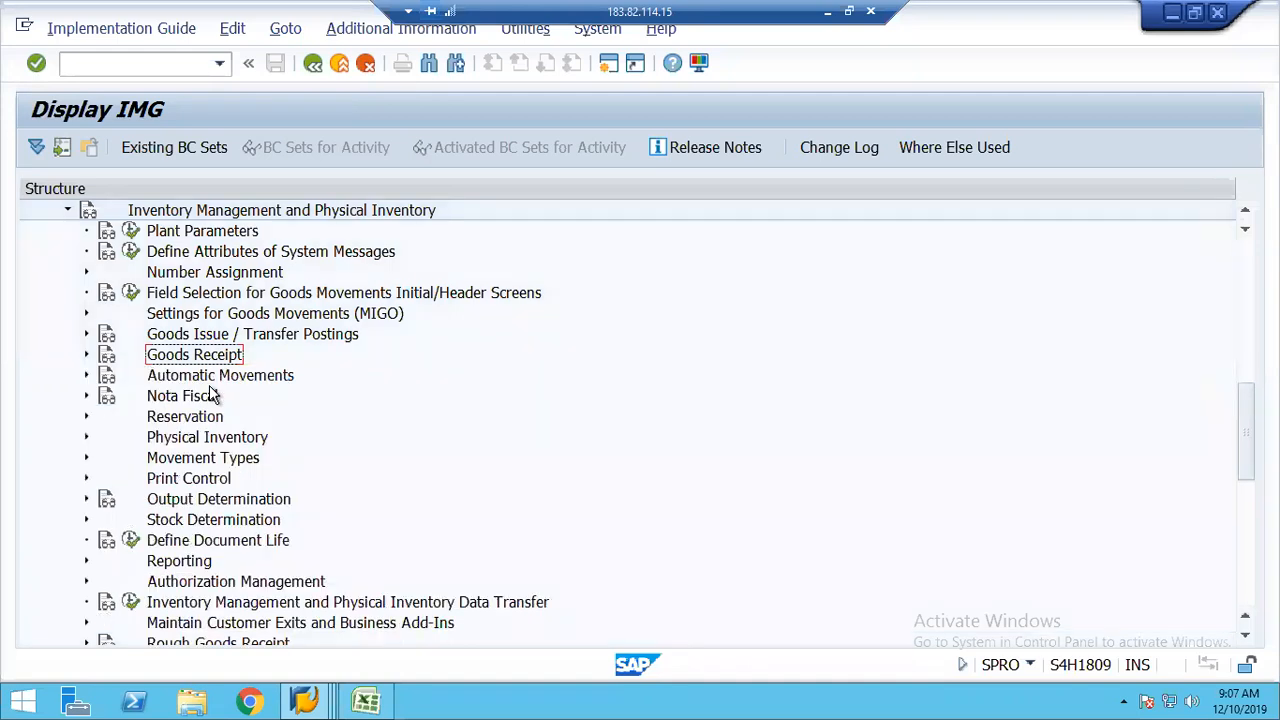
Expand Physical Inventory and open the Default Values for Physical Inventory activity.
key("Down")
key("Down")
key("Down")
key("Down")
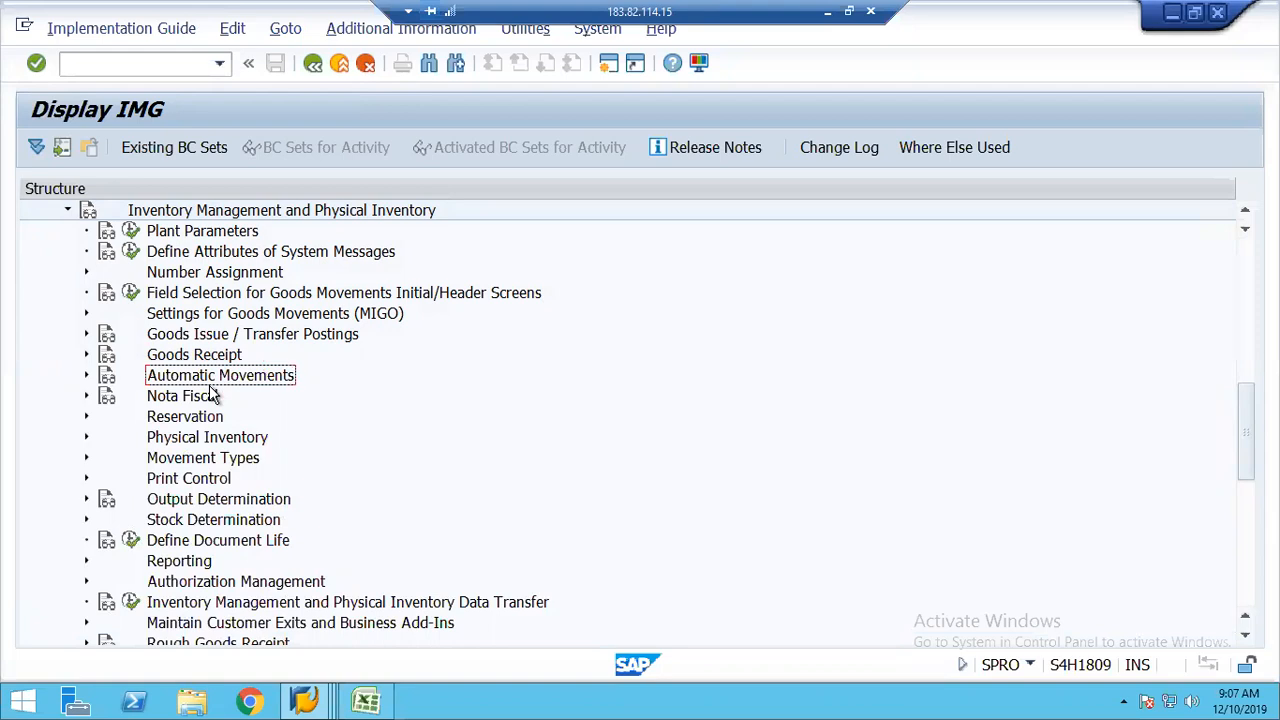
key("Right")
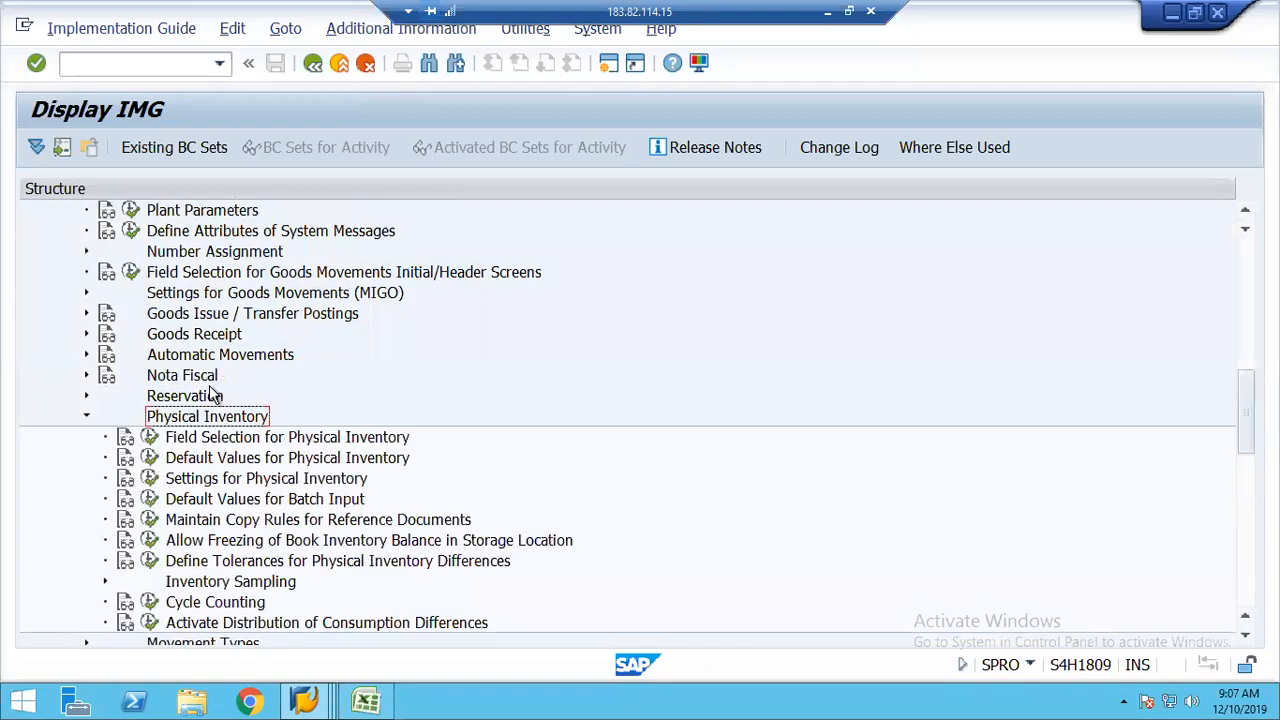
key("Down")
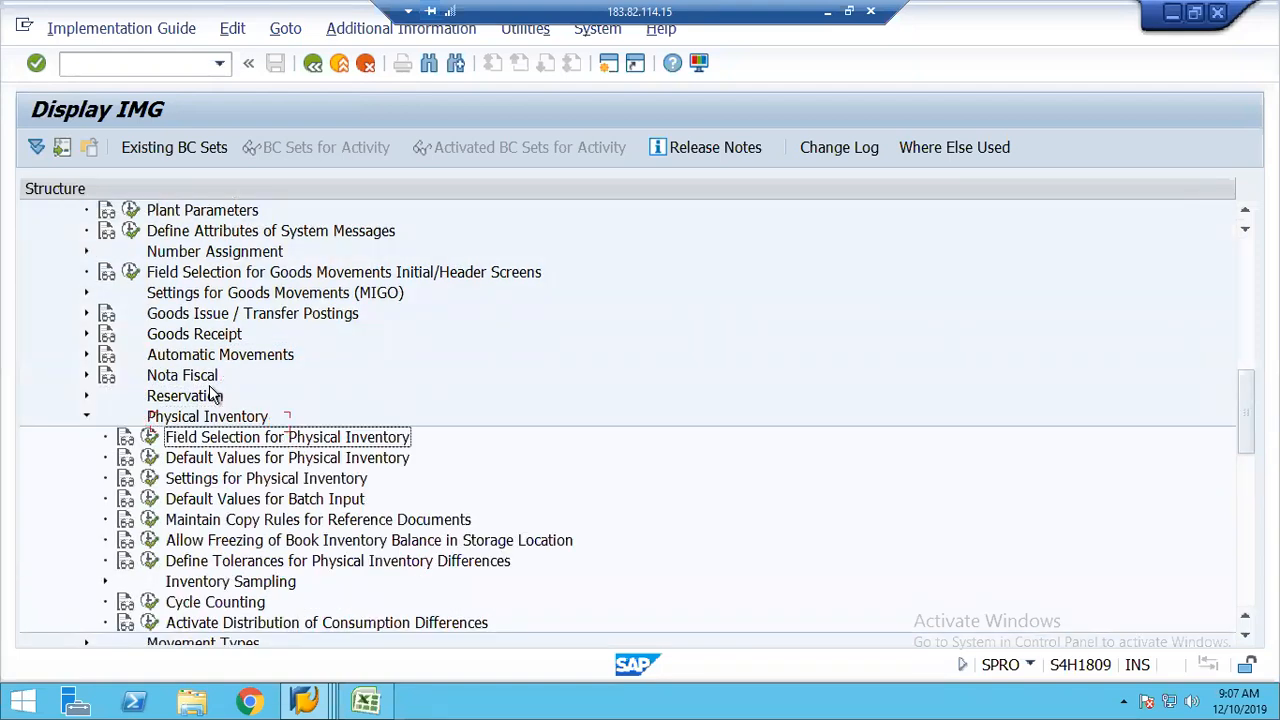
key("Down")
key("Left")
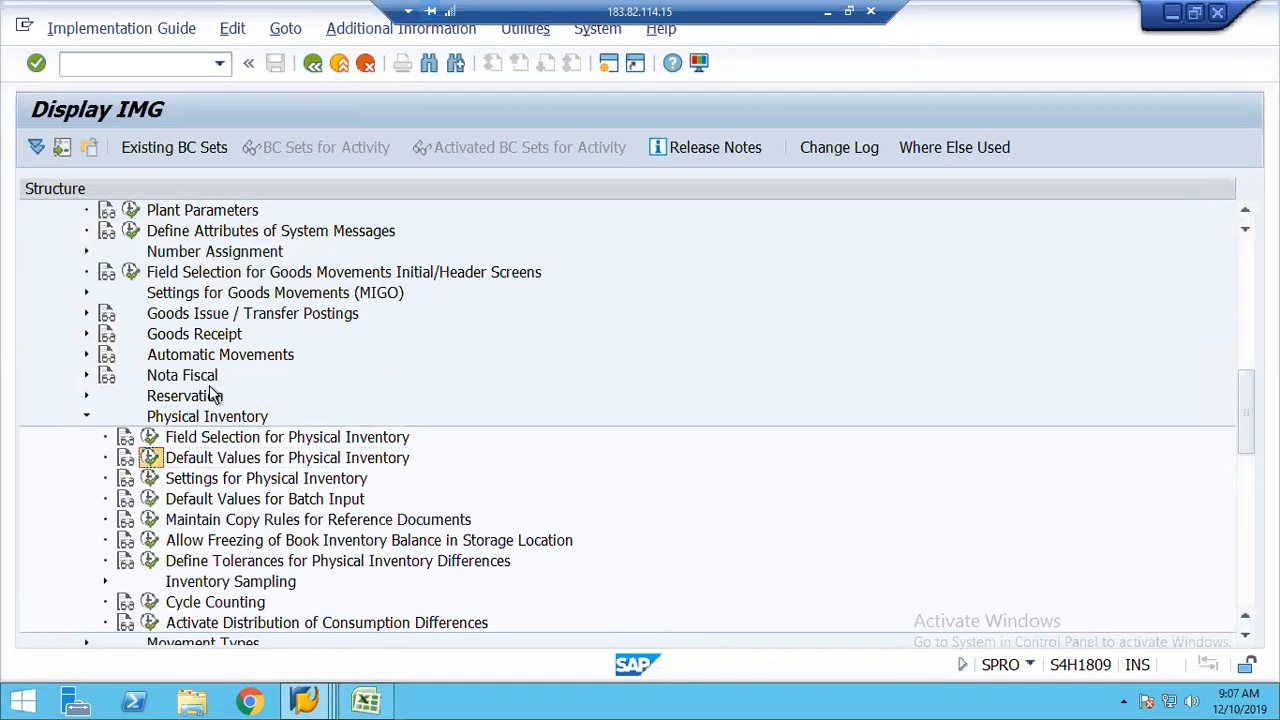
key("Return")
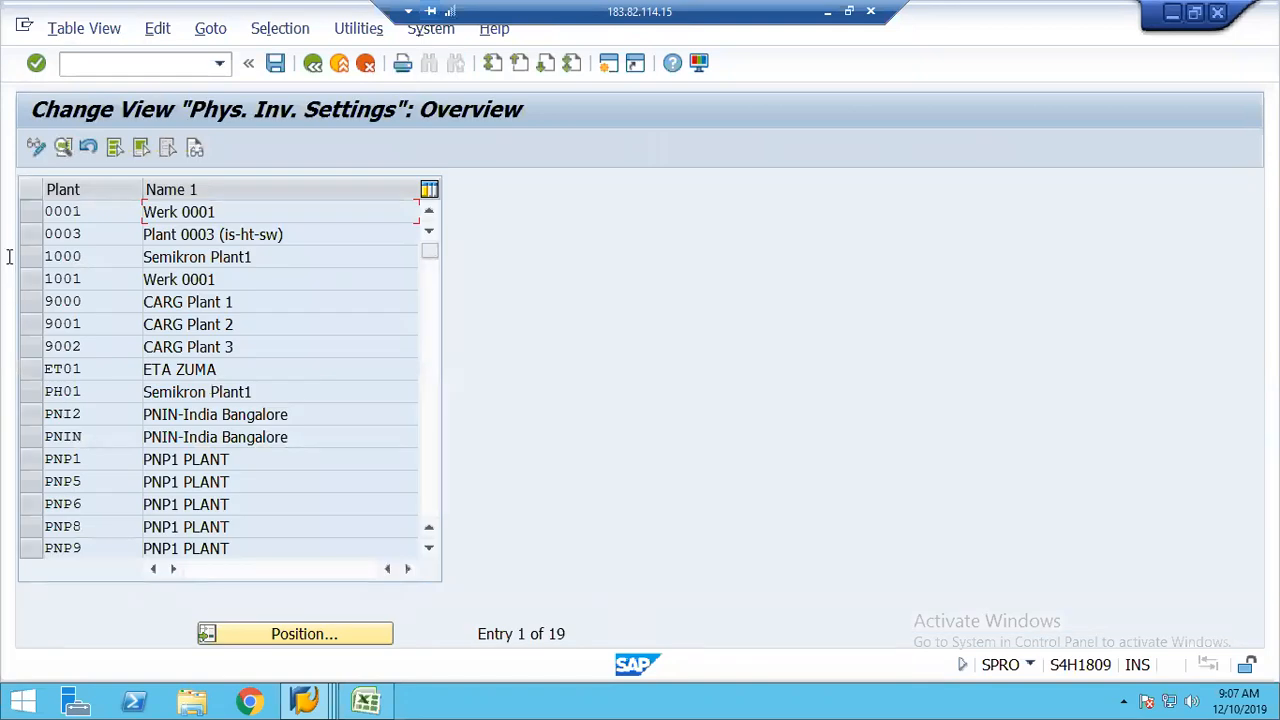
Examine the physical inventory setting details of plants 0001 and 9000, returning to the overview.
double_click(77, 218)
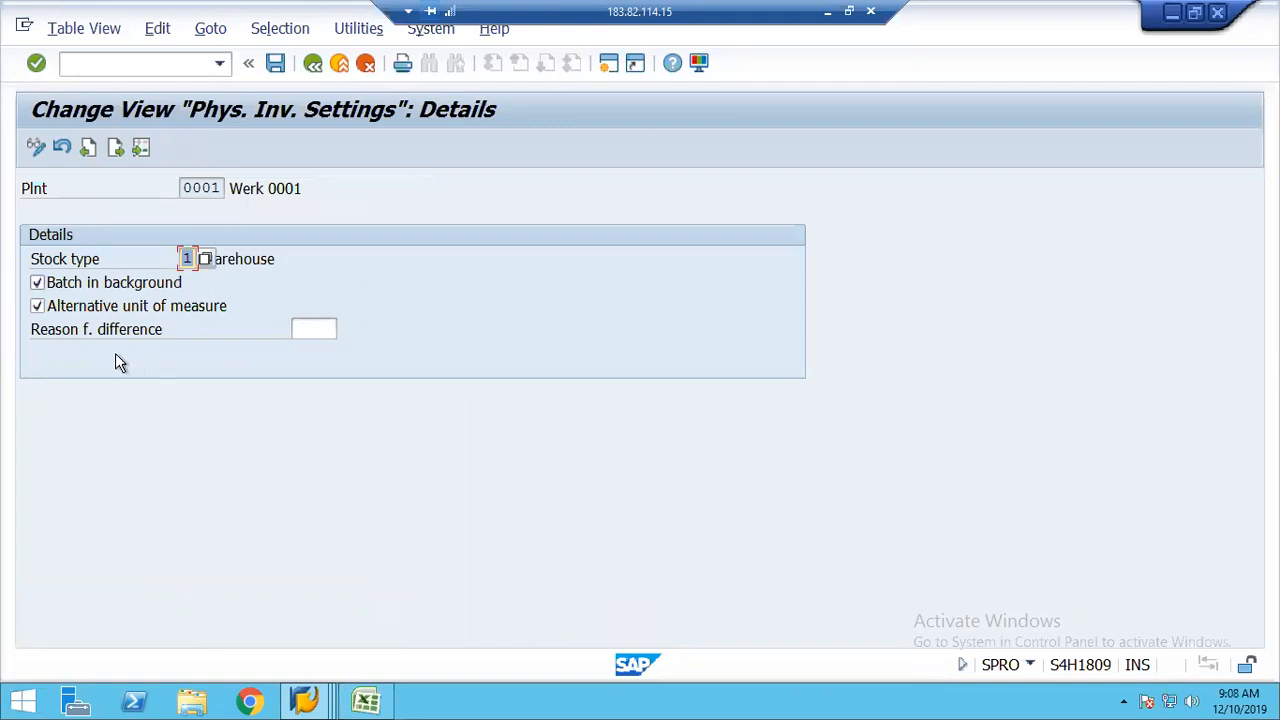
left_click(312, 64)
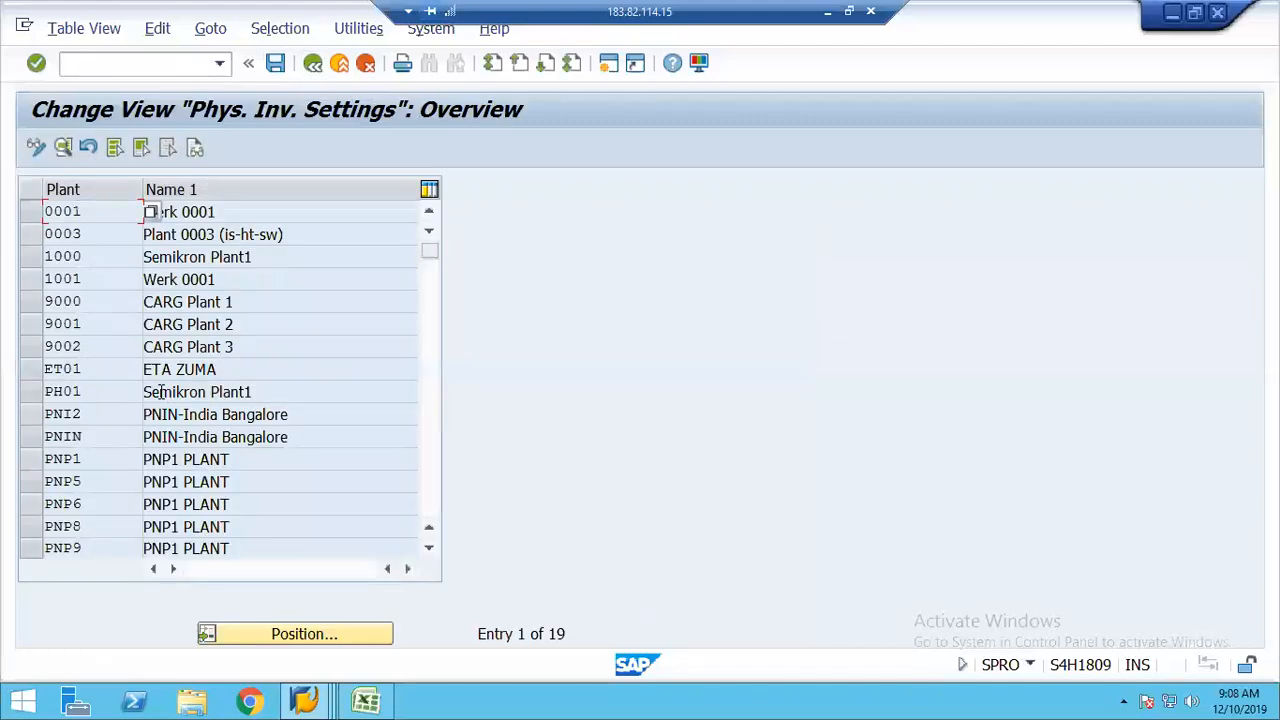
double_click(68, 300)
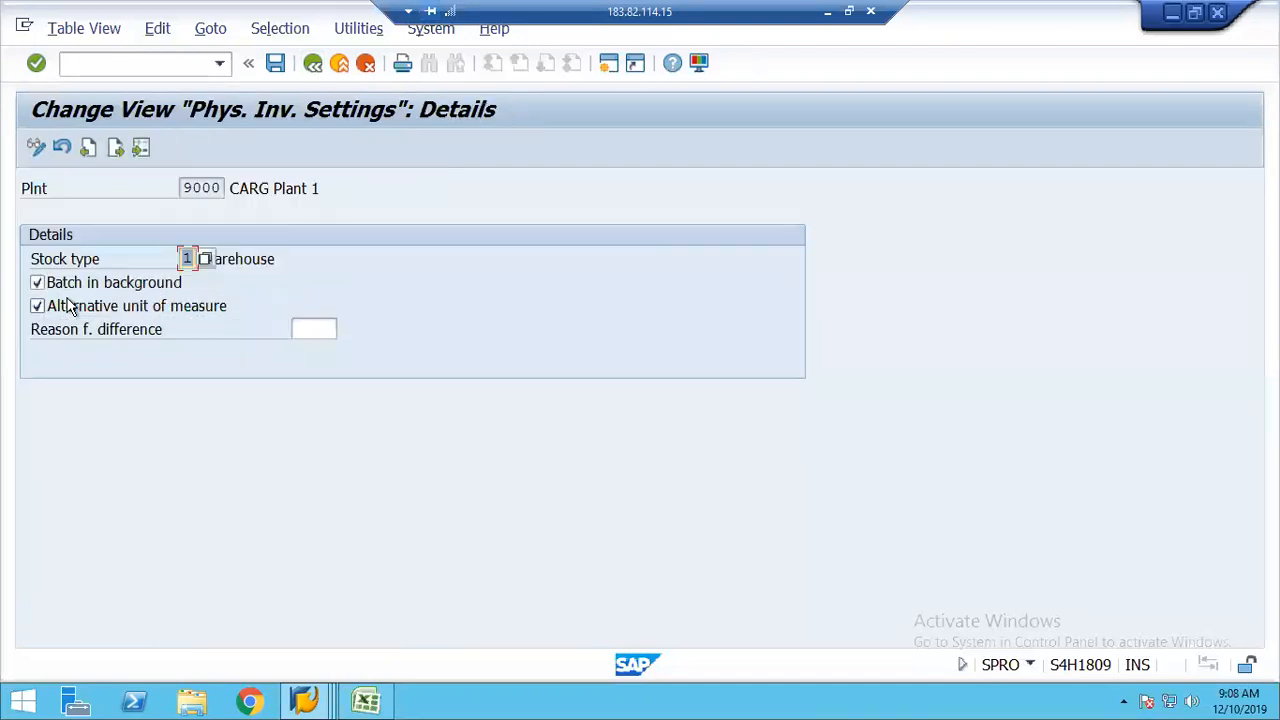
left_click(312, 64)
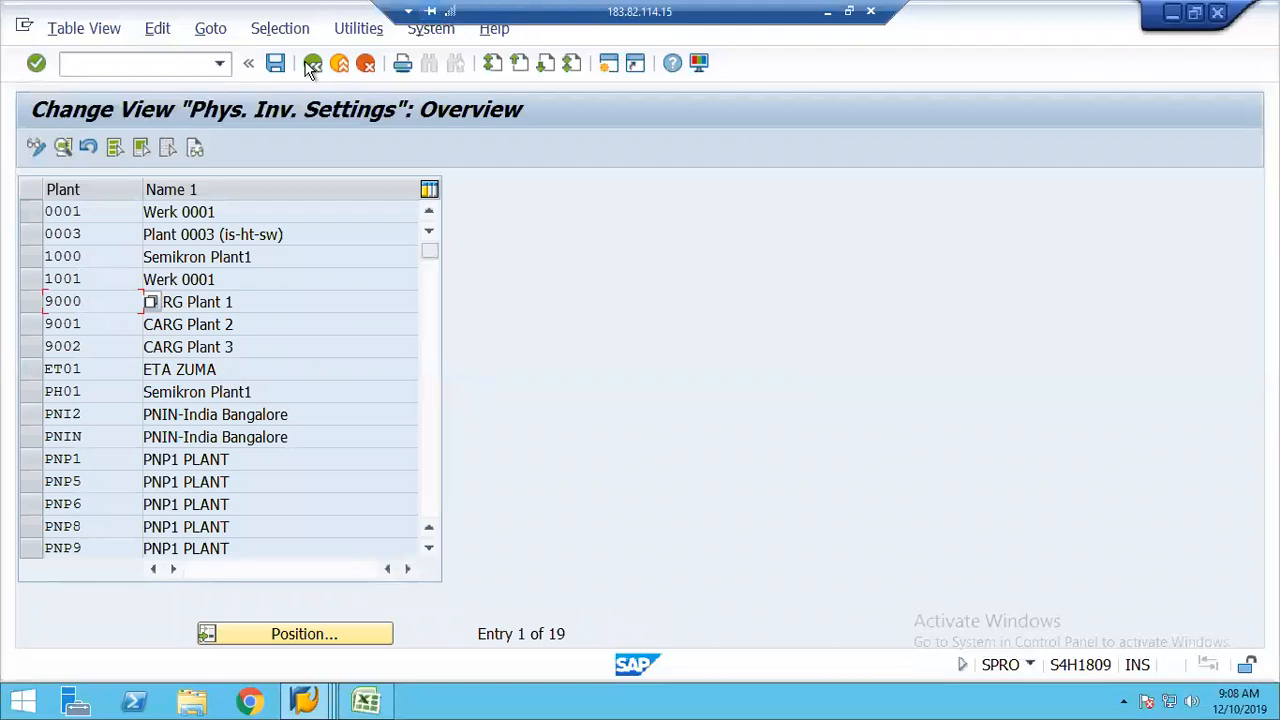
Look through the plant list in the Phys. Inv. Settings overview for plant 1248 and return to the IMG structure.
left_click(33, 214)
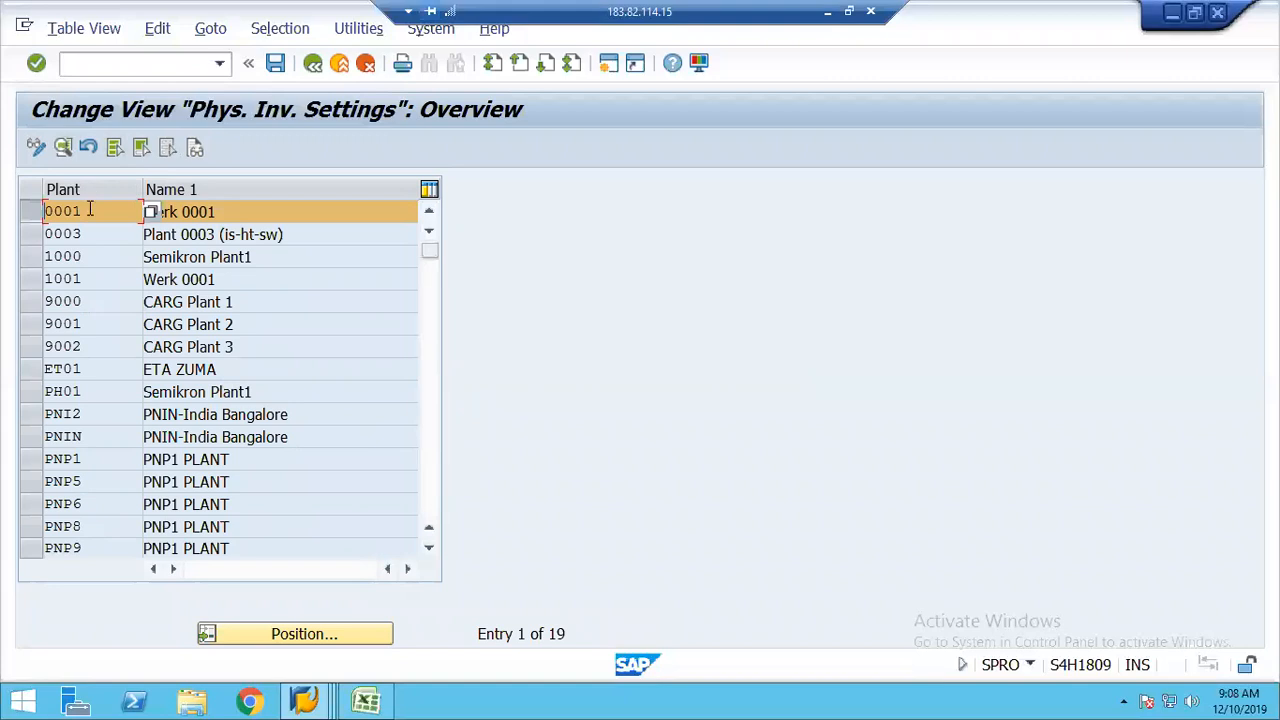
left_click(36, 149)
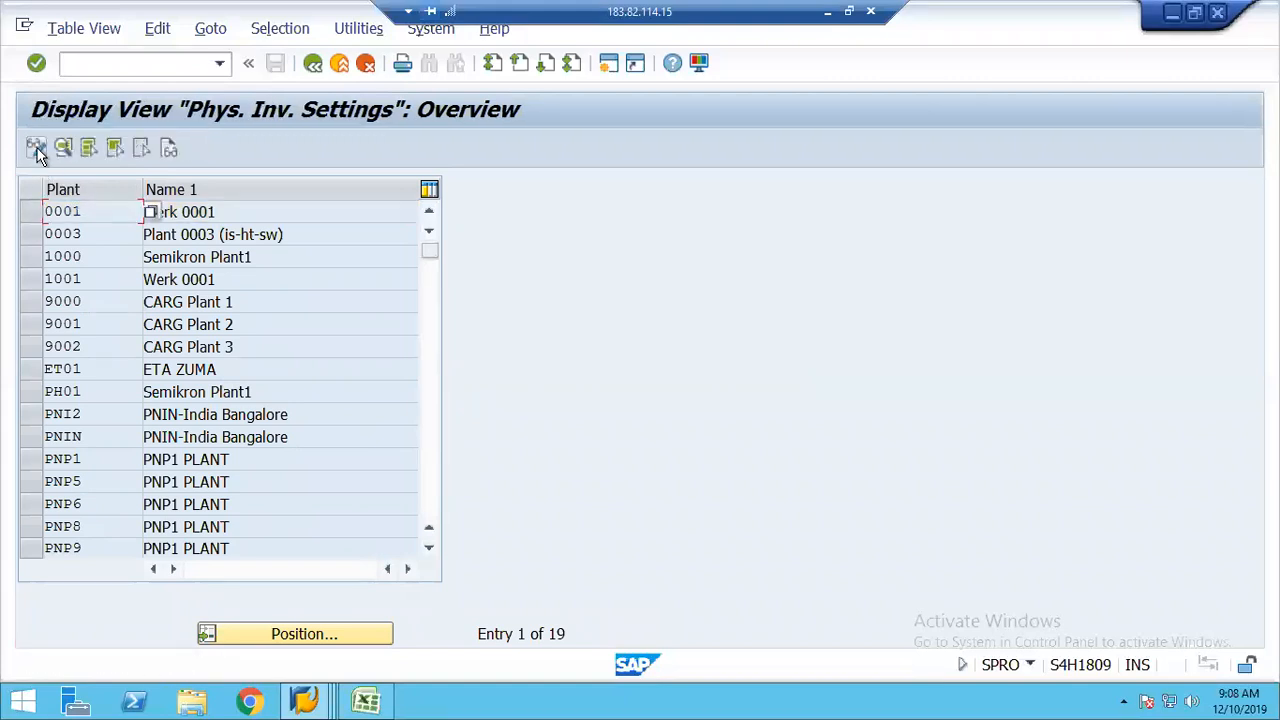
left_click(36, 149)
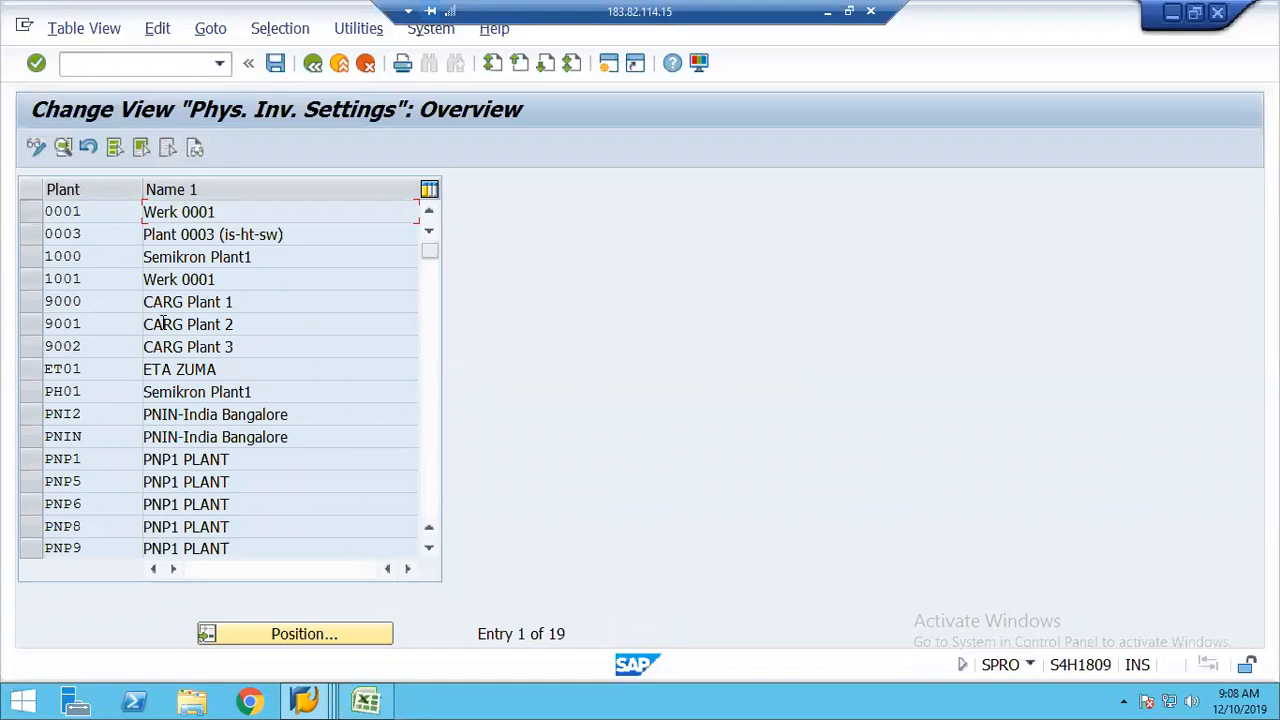
left_click(430, 489)
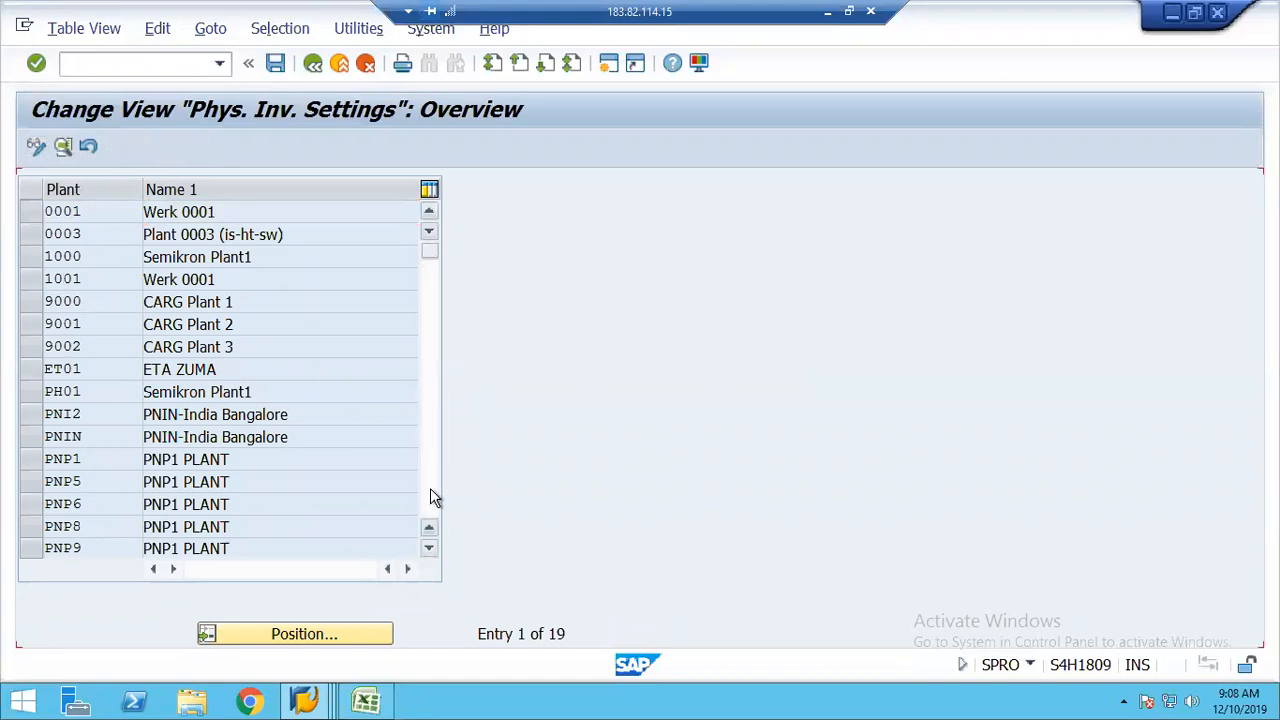
left_click(428, 263)
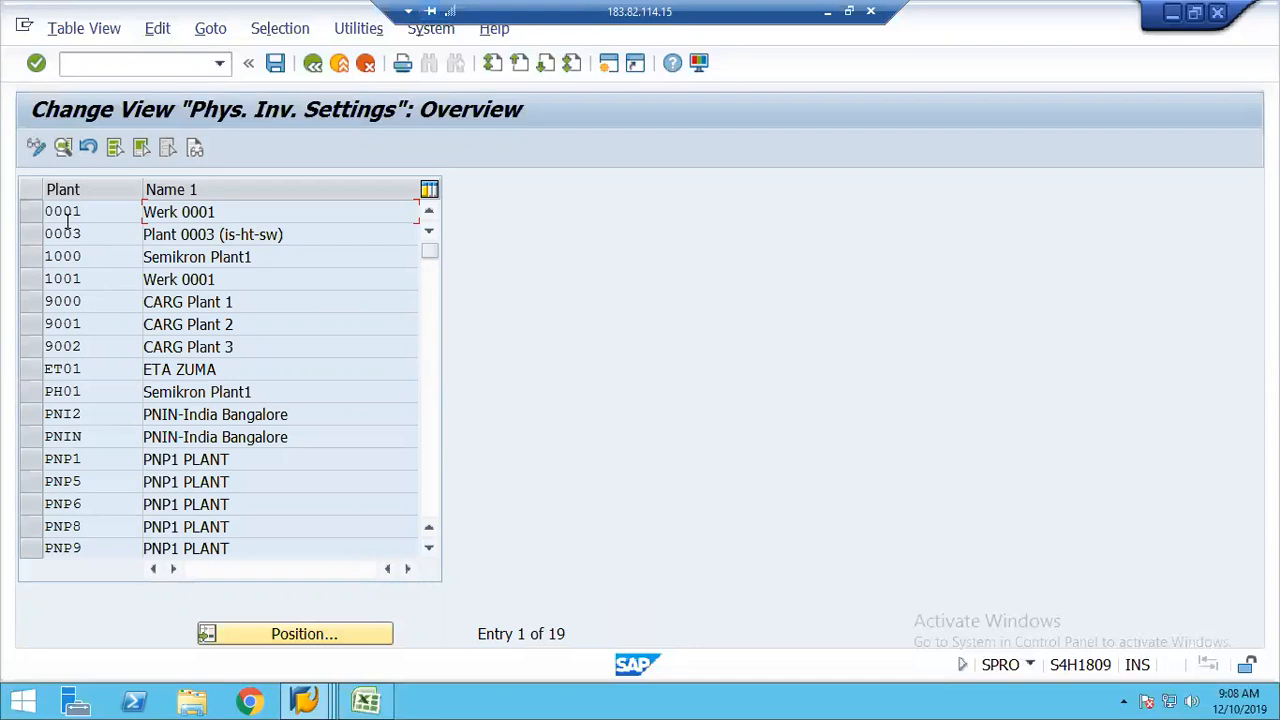
left_click(313, 66)
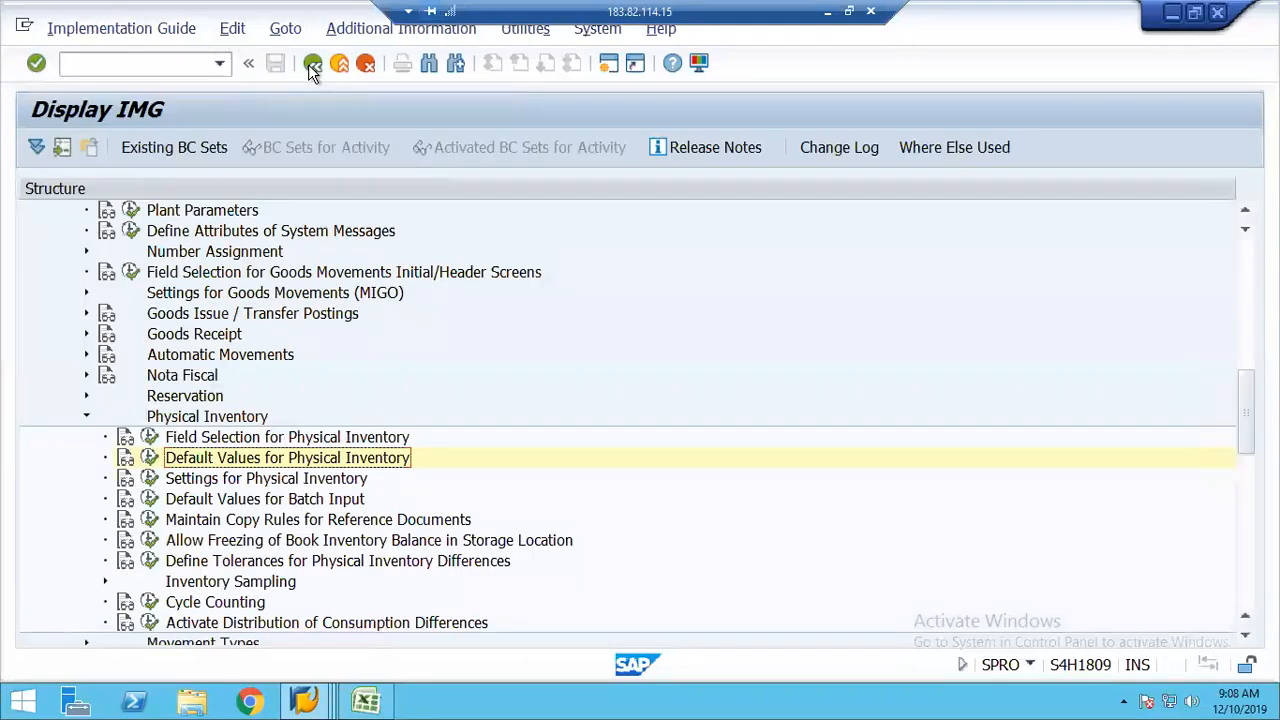
Examine the modifiable fields in Field Selection for Physical Inventory and plant 0001's details in Settings for Physical Inventory, returning to the IMG structure.
left_click(150, 438)
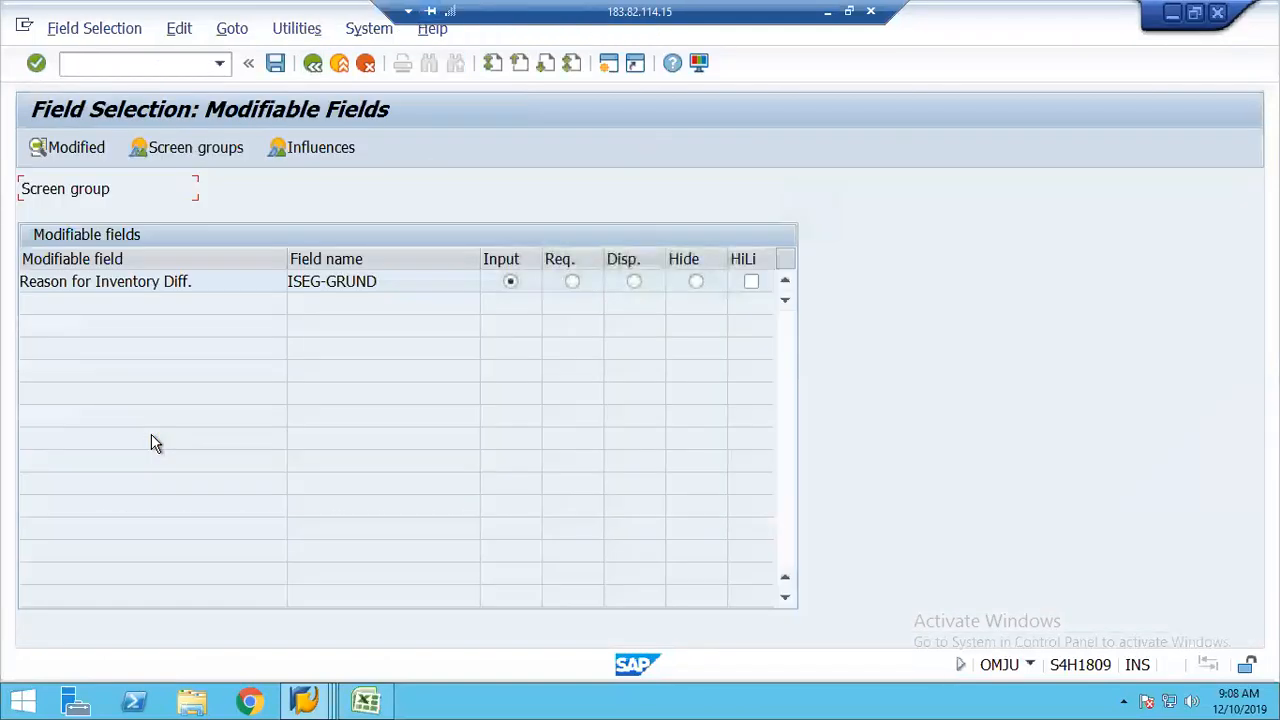
left_click(318, 66)
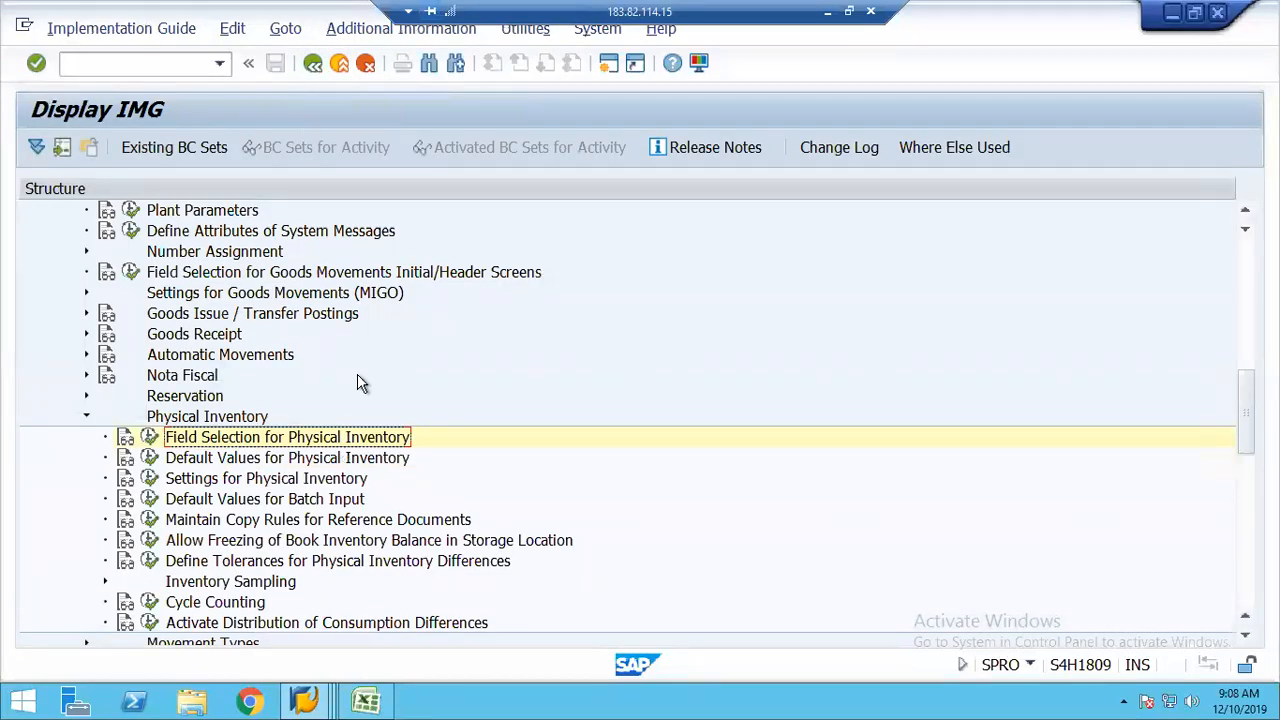
left_click(193, 479)
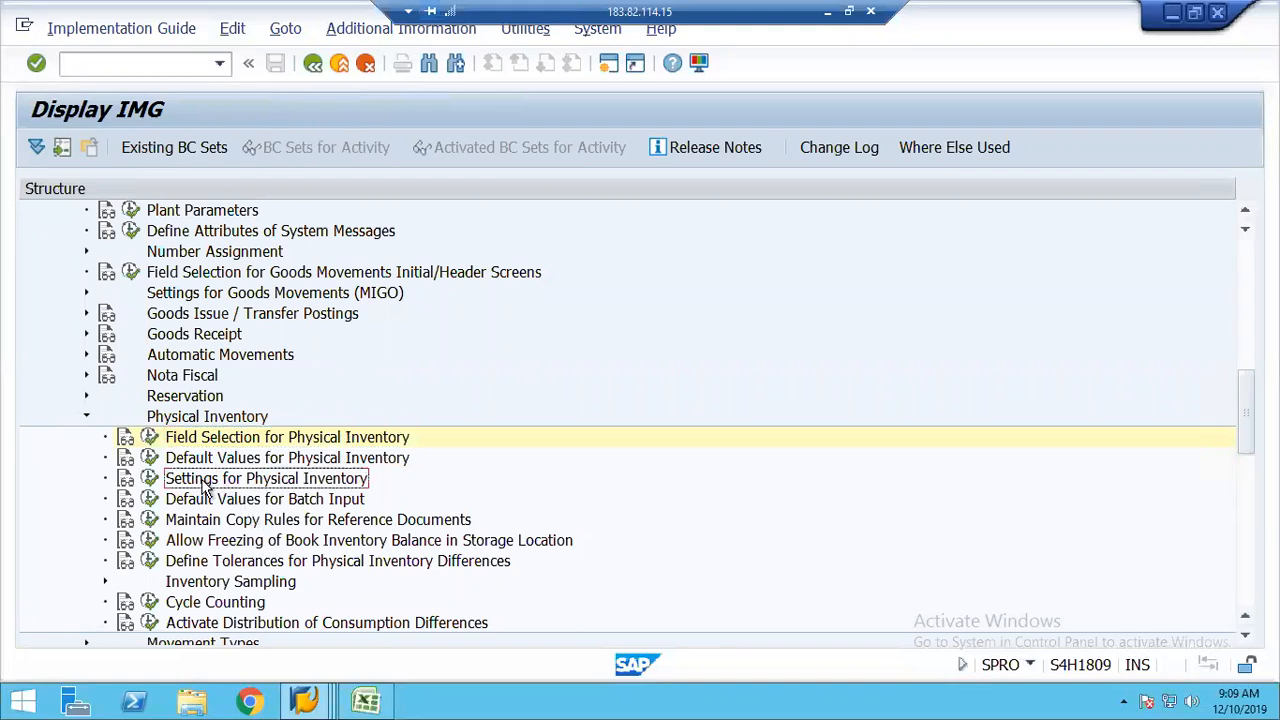
left_click(150, 479)
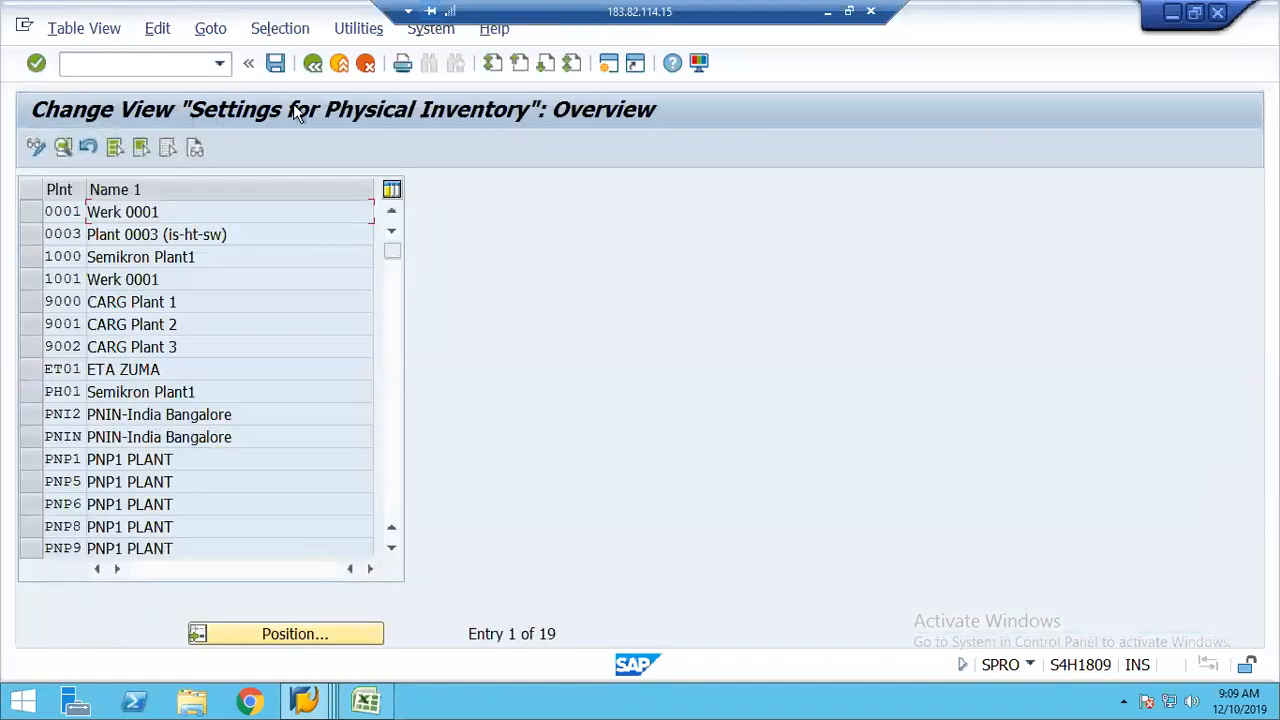
left_click(67, 212)
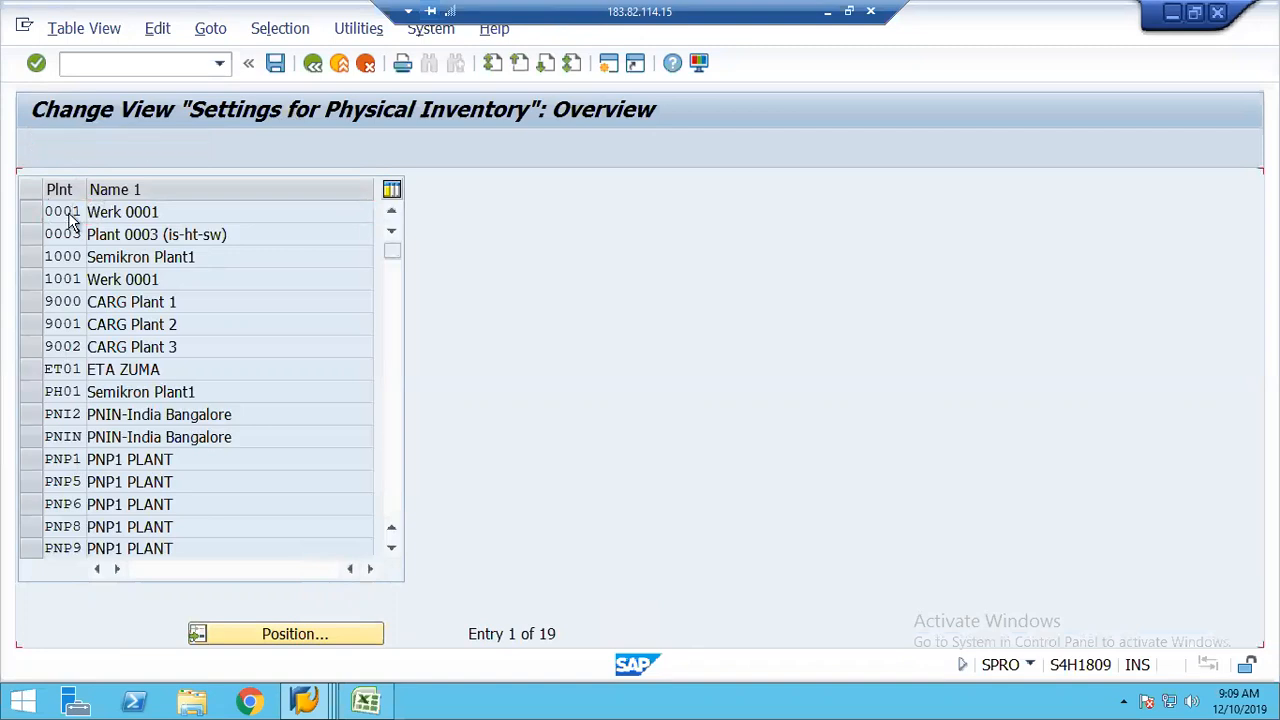
double_click(67, 212)
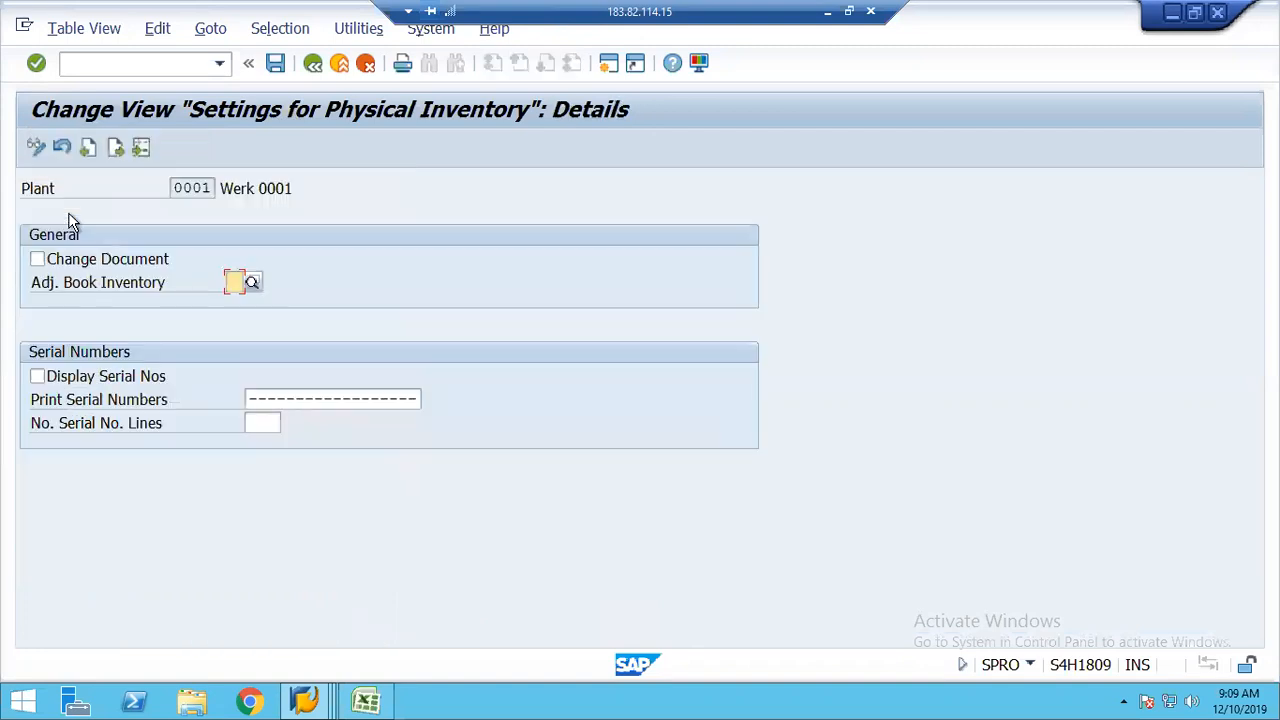
left_click(312, 64)
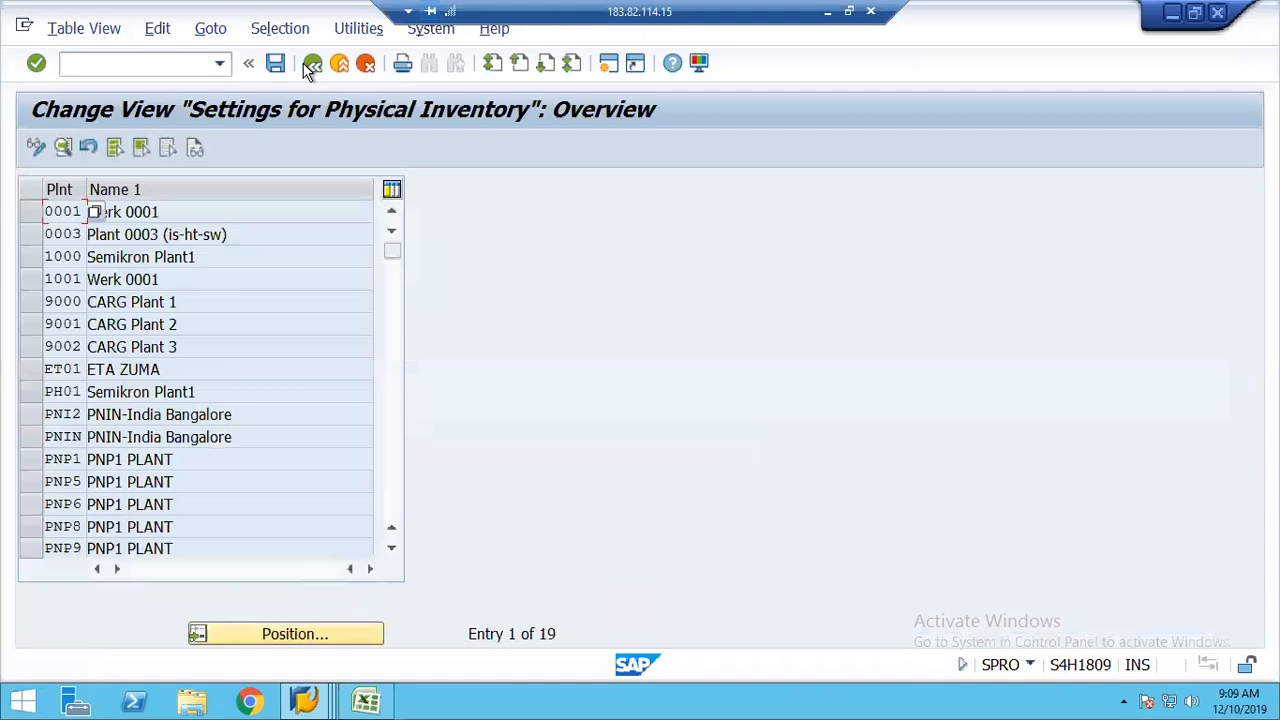
left_click(312, 64)
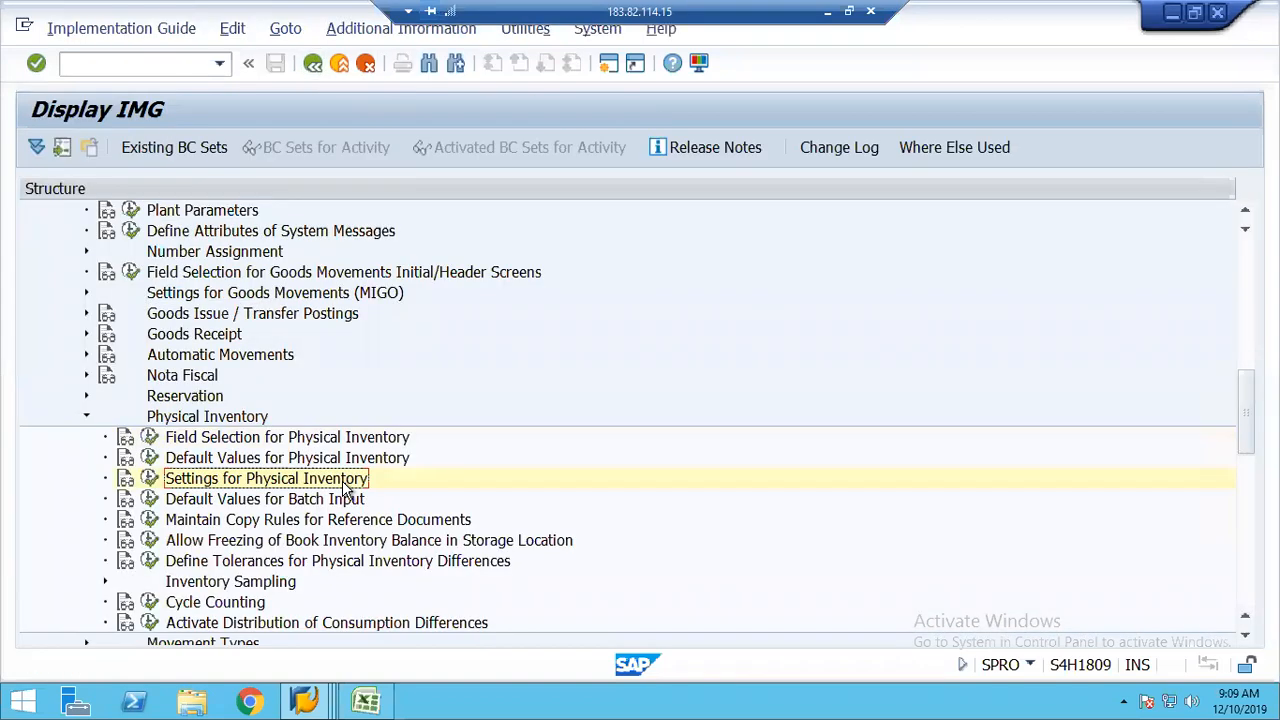
Check the movement type in the GR blocked stock release document and reopen the plant overview of Default Values for Physical Inventory.
left_click(295, 522)
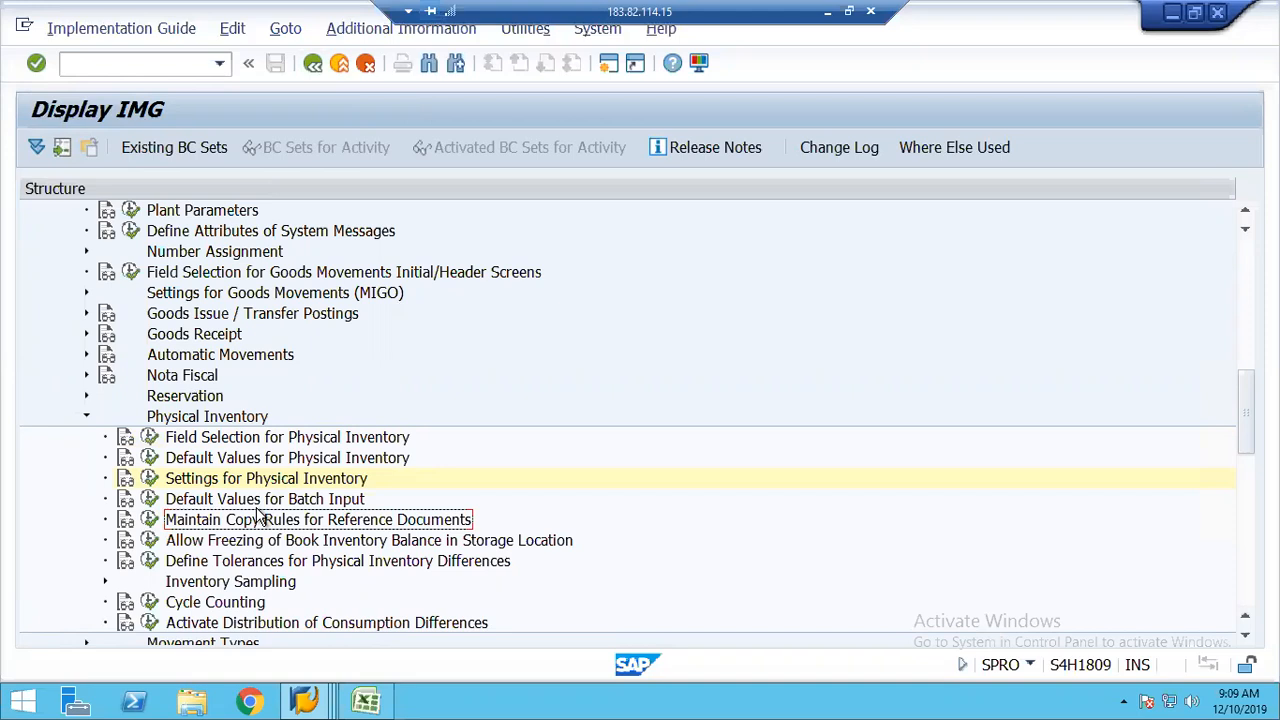
left_click(306, 703)
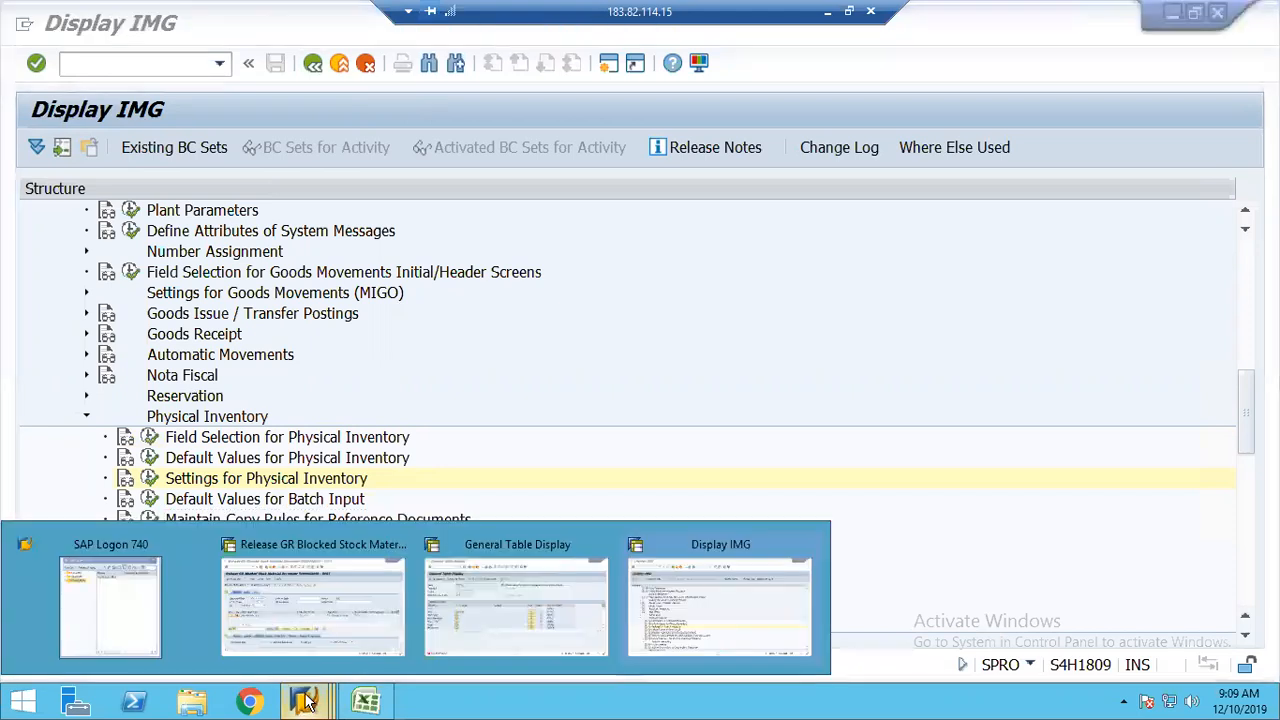
left_click(281, 590)
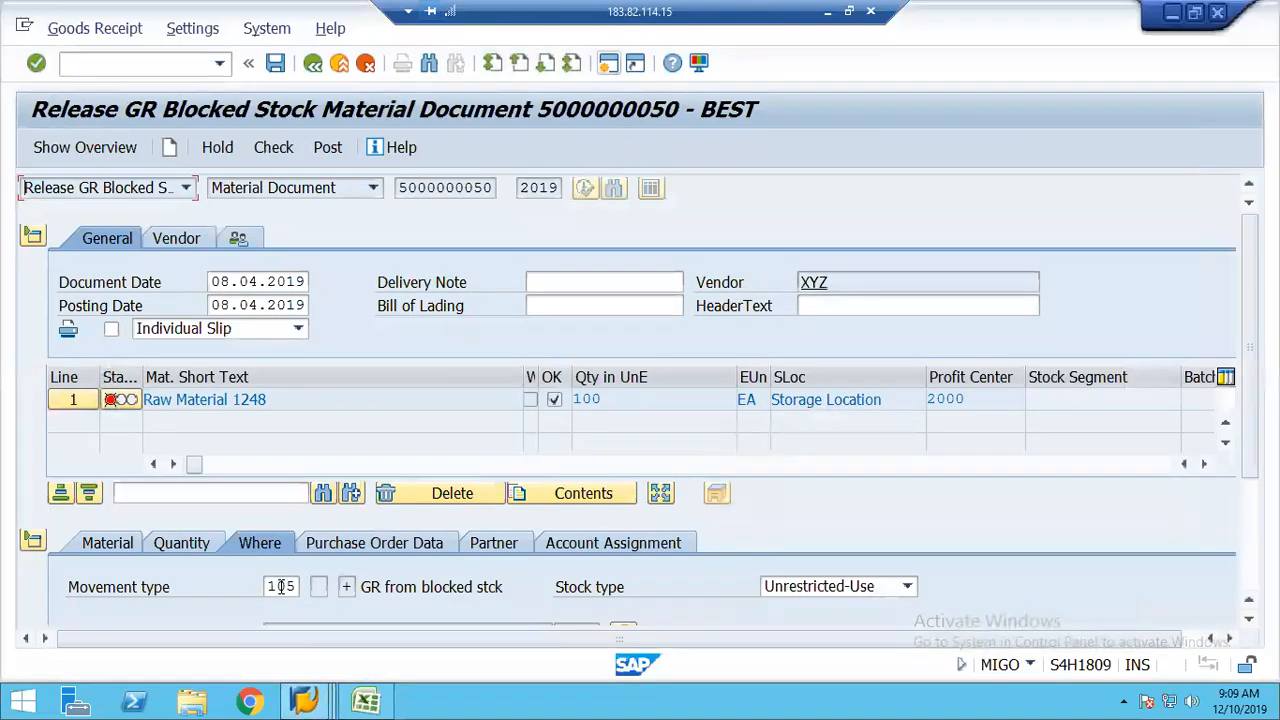
left_click(310, 703)
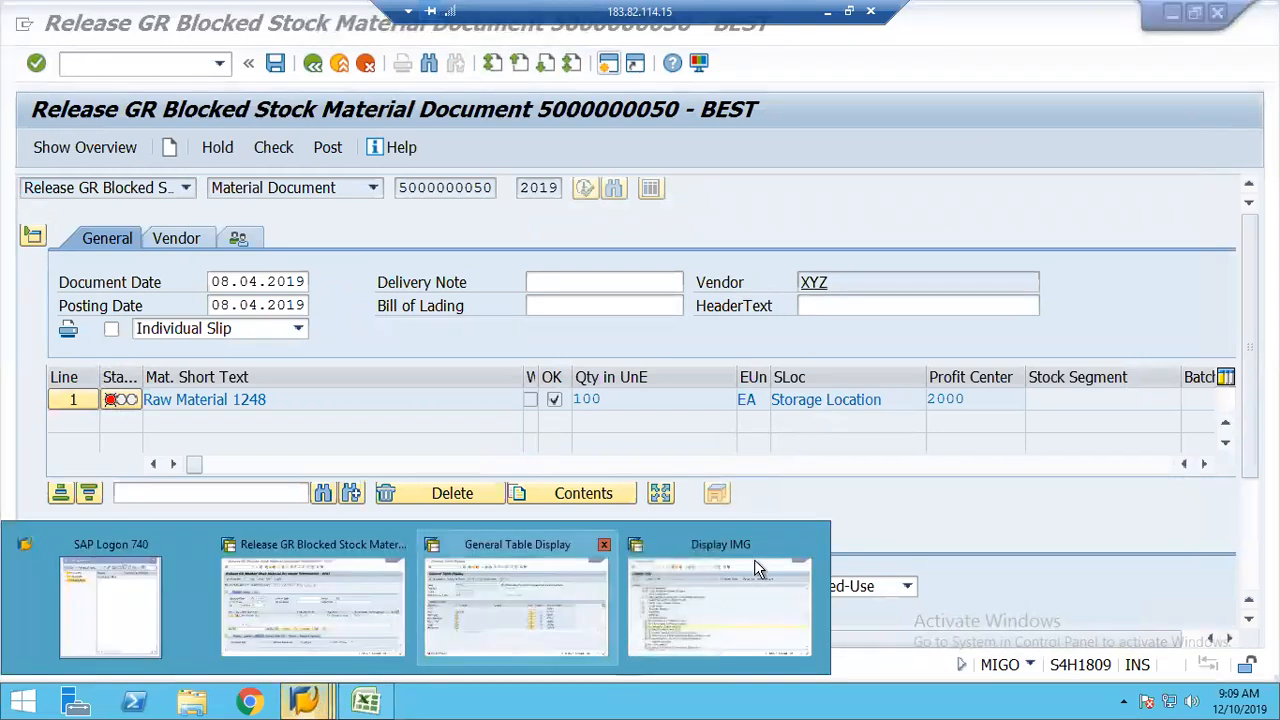
left_click(754, 559)
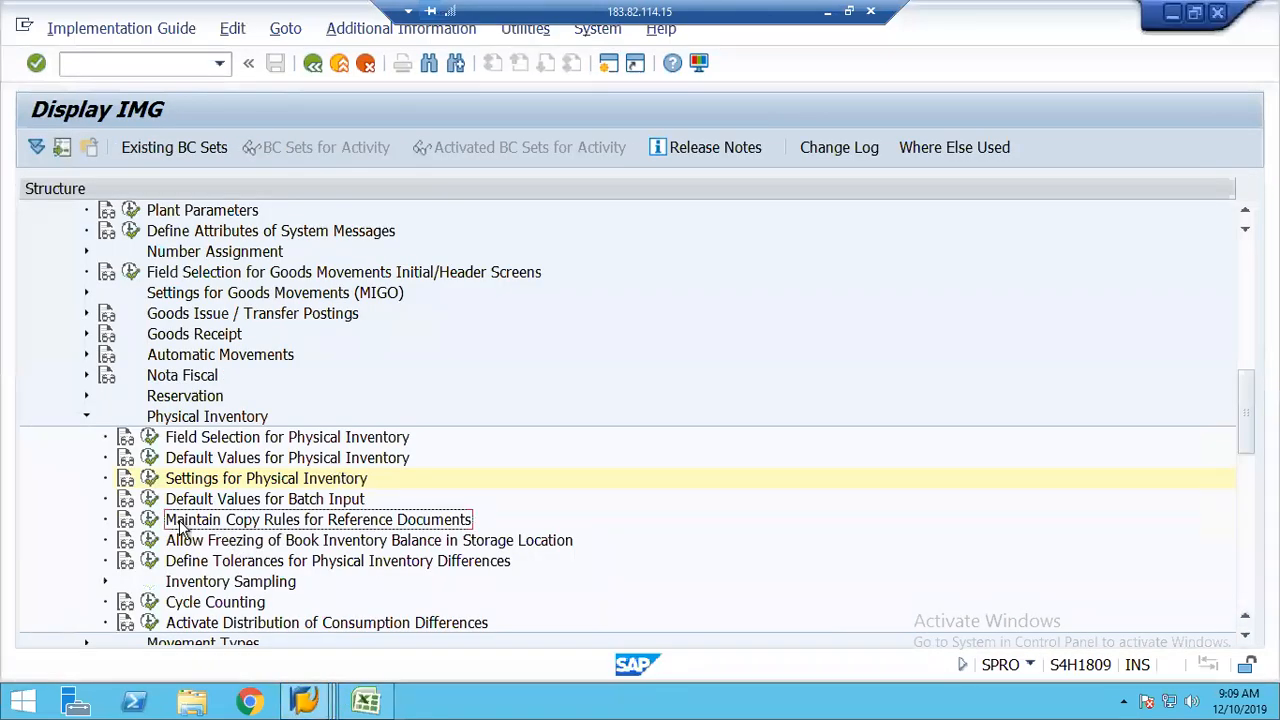
left_click(149, 476)
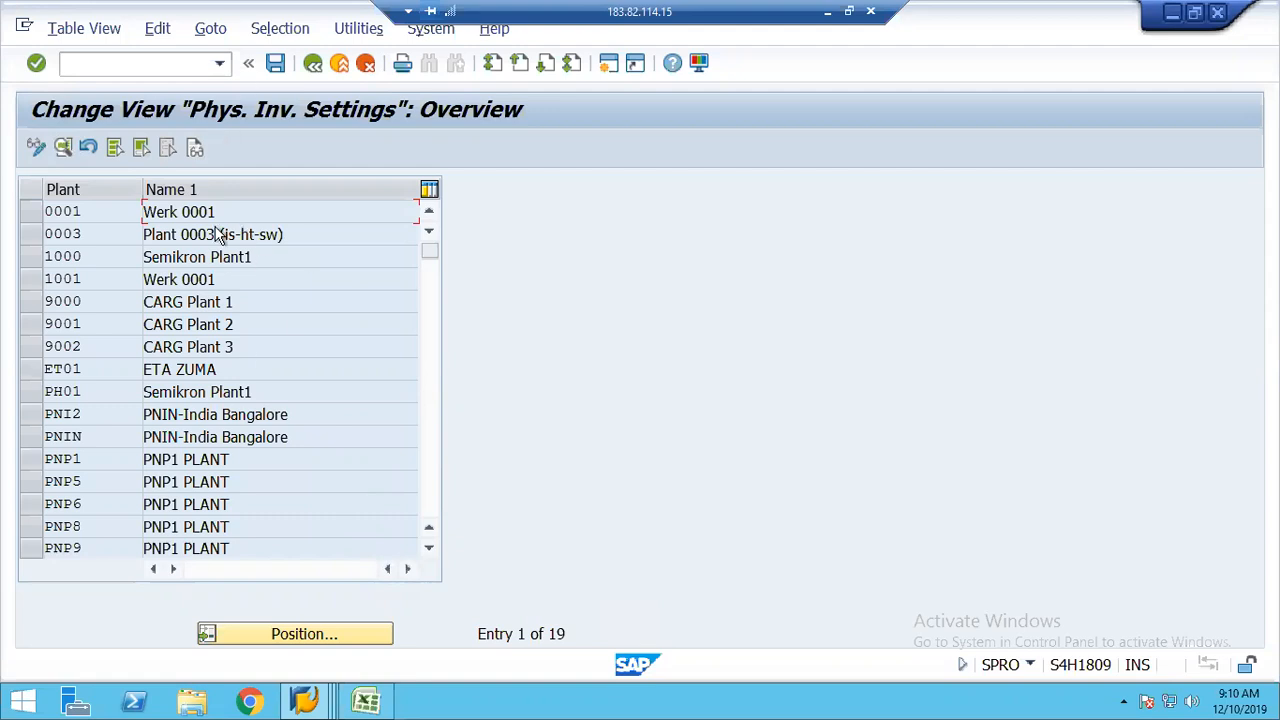
left_click(314, 66)
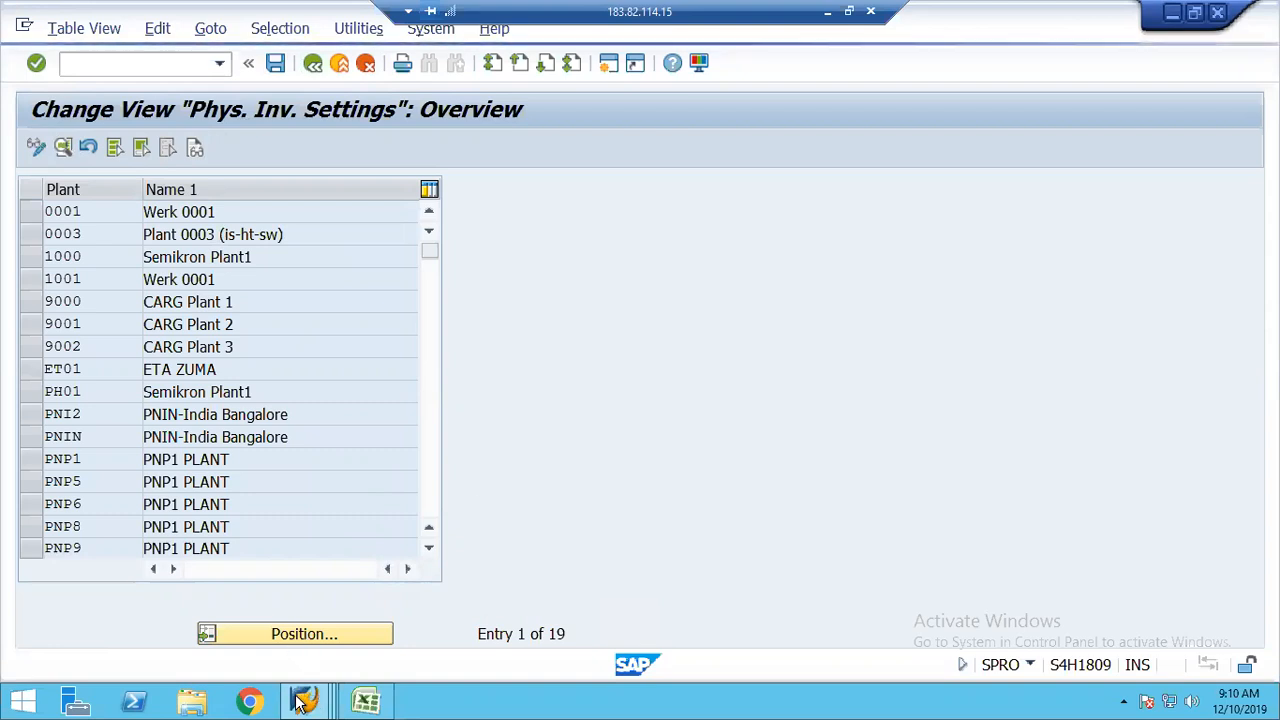
Switch back to the GR blocked stock release document and review the item's plant, storage location and header data.
mouse_move(301, 702)
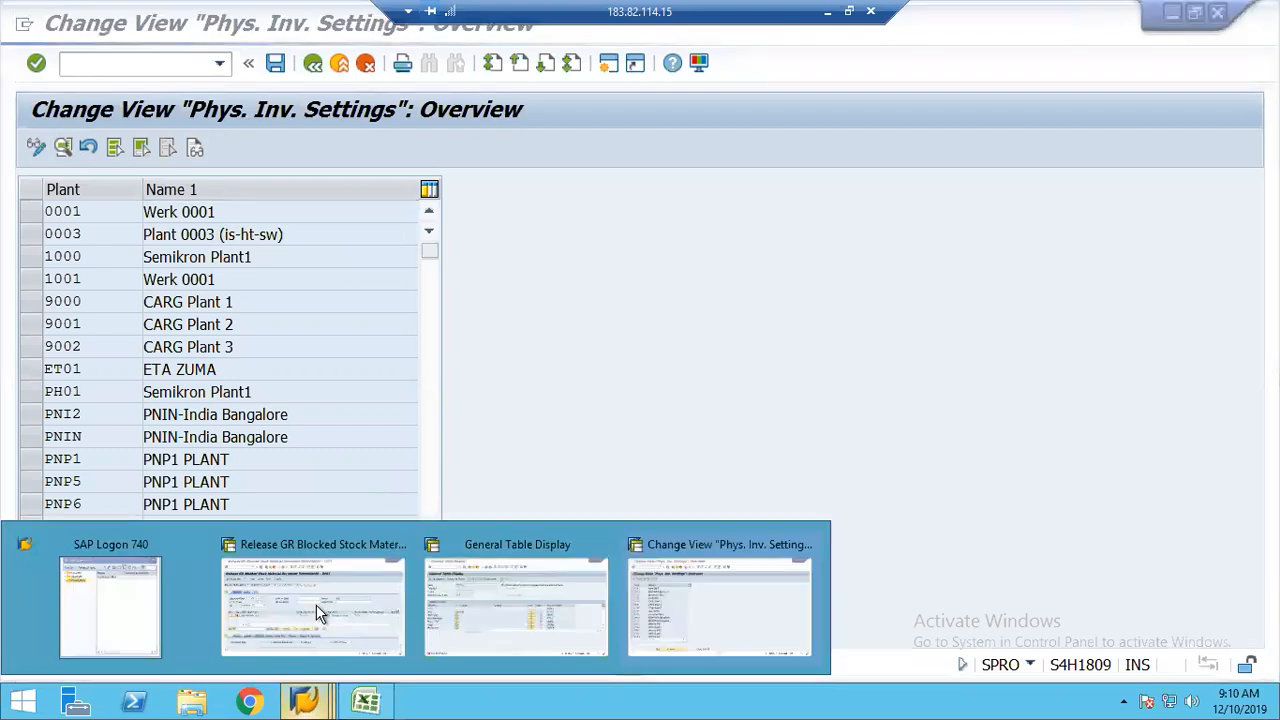
left_click(318, 612)
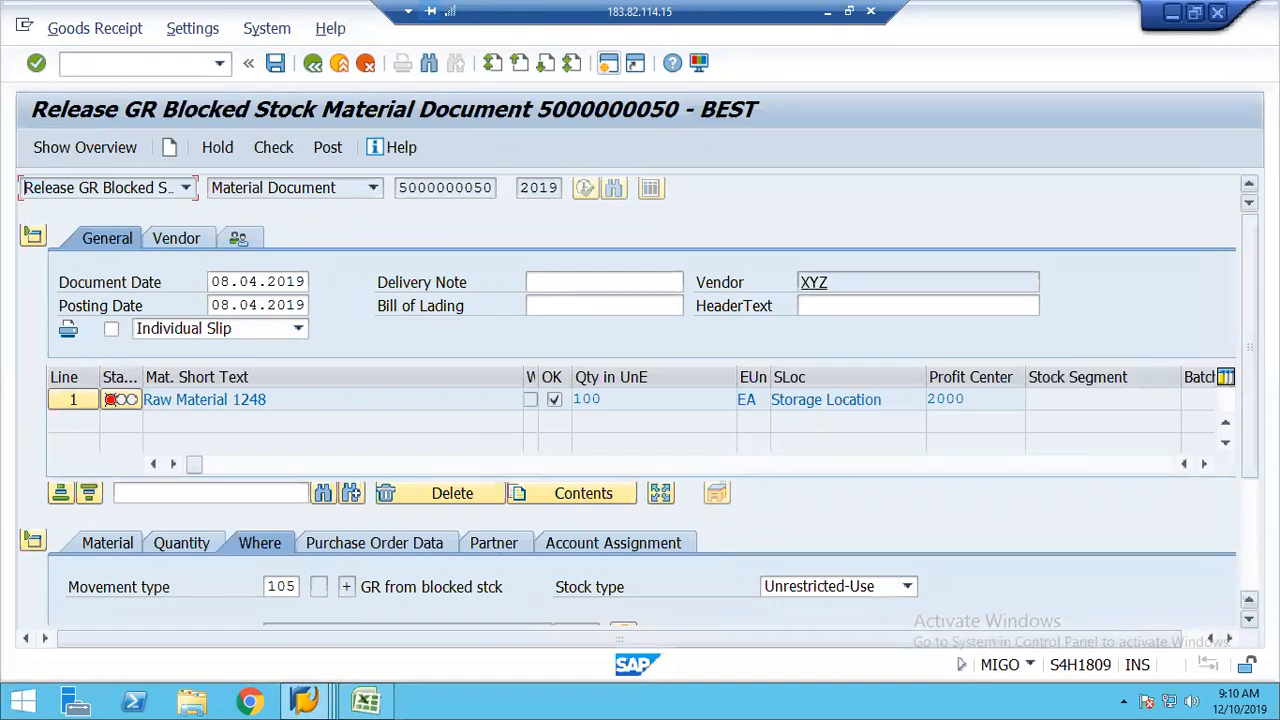
scroll(1204, 554, "down", 3)
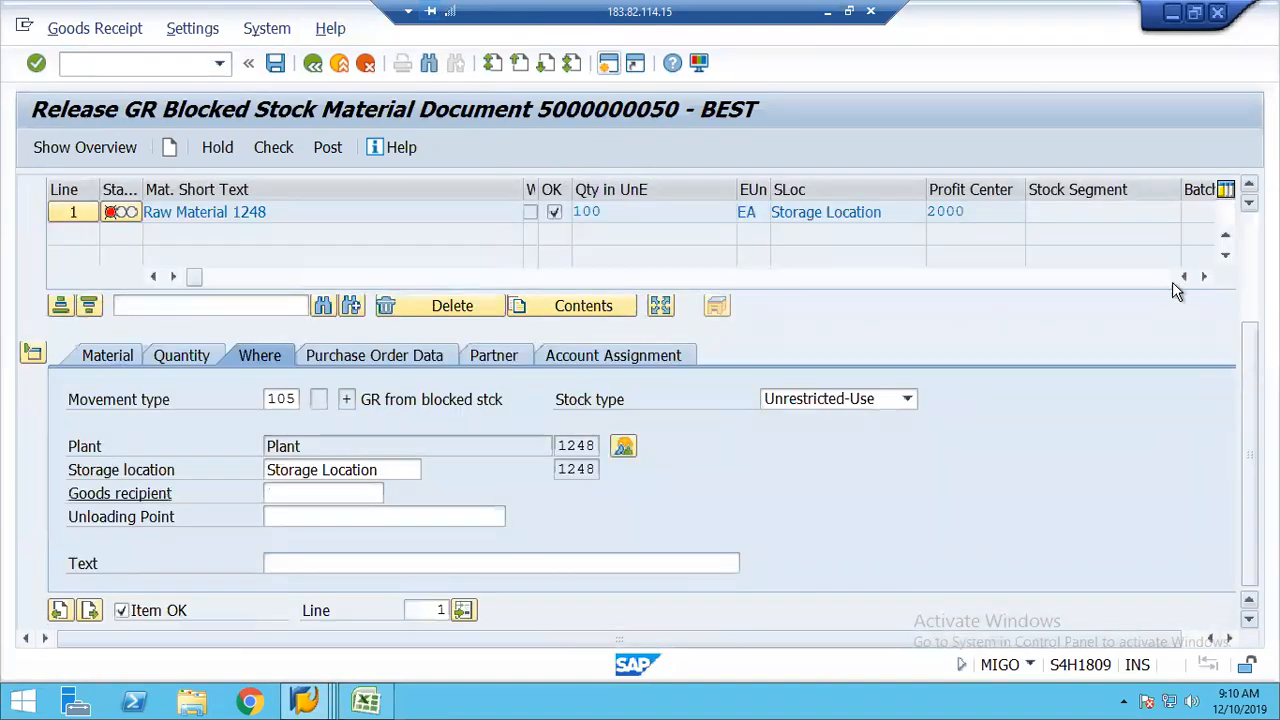
left_click(1248, 248)
left_click(1248, 248)
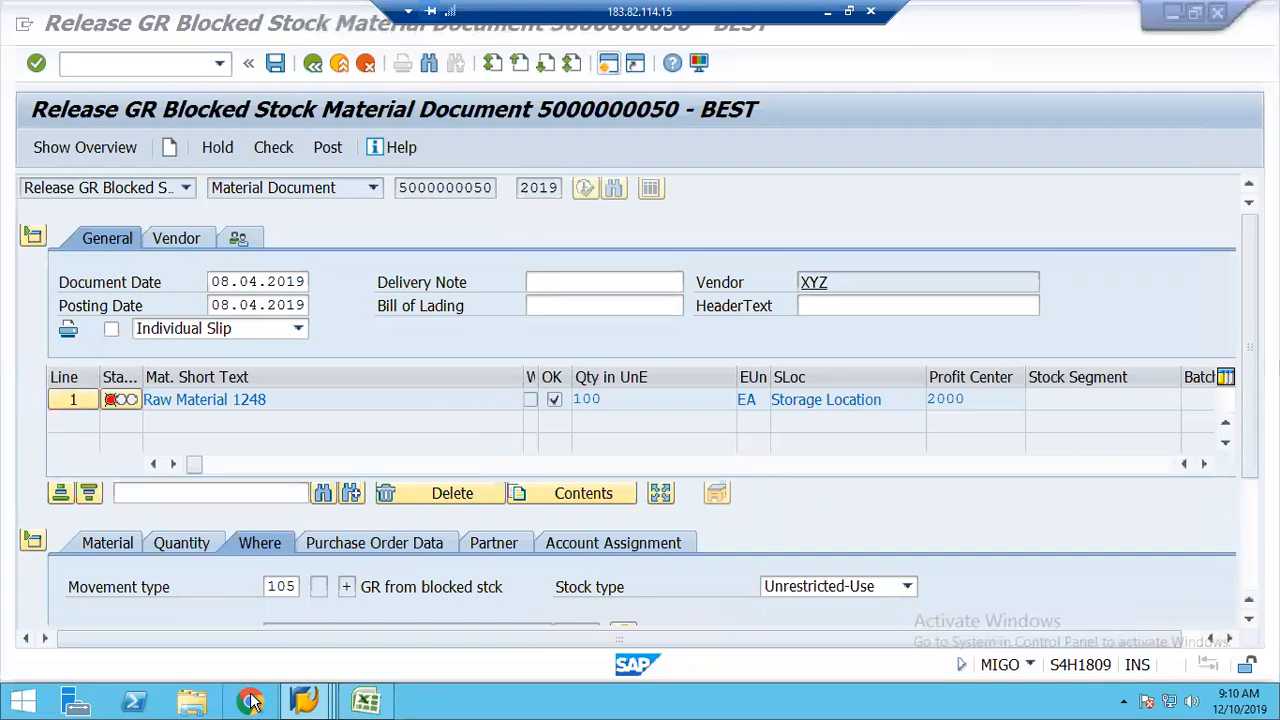
Switch to Google Chrome and activate the address bar for a web search.
left_click(249, 700)
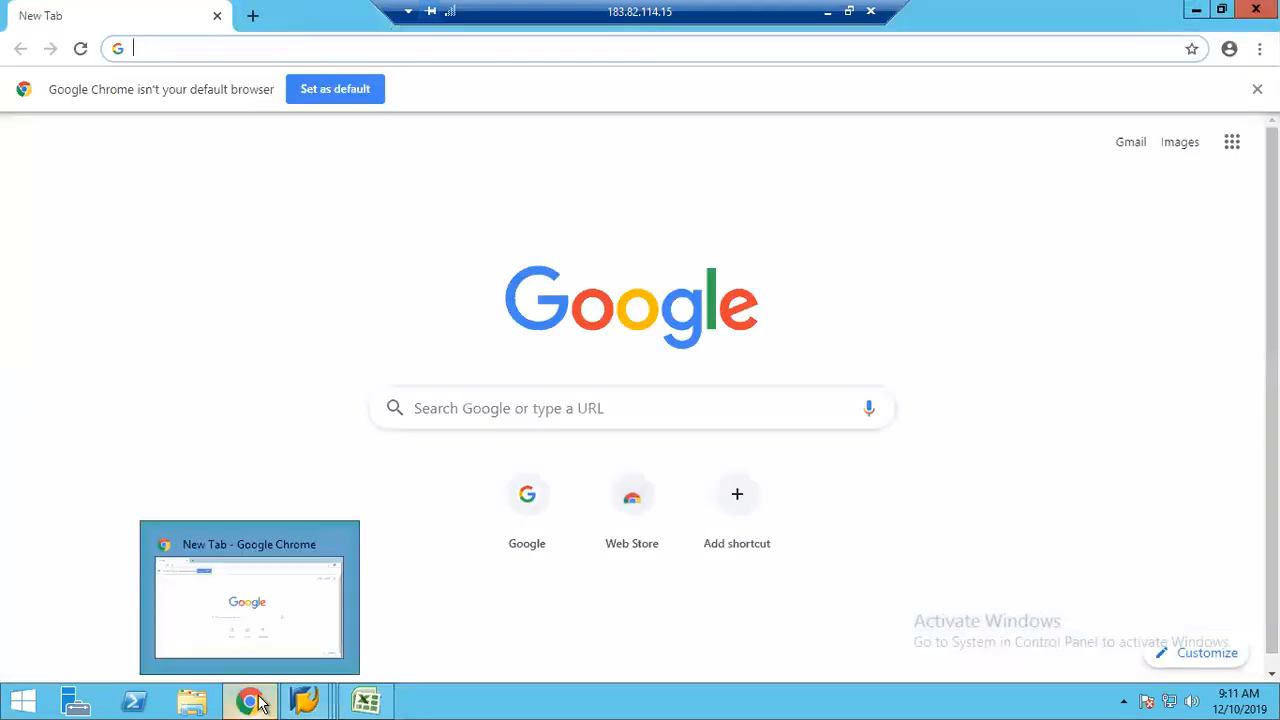
left_click(160, 49)
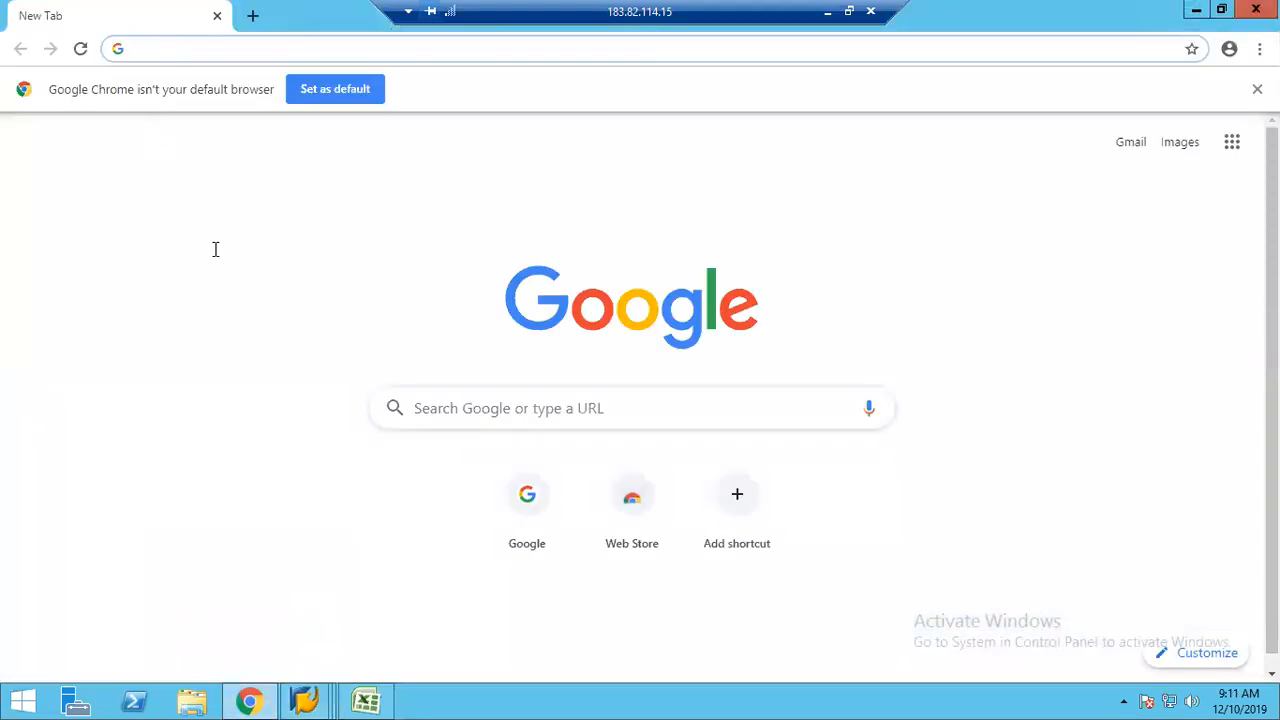